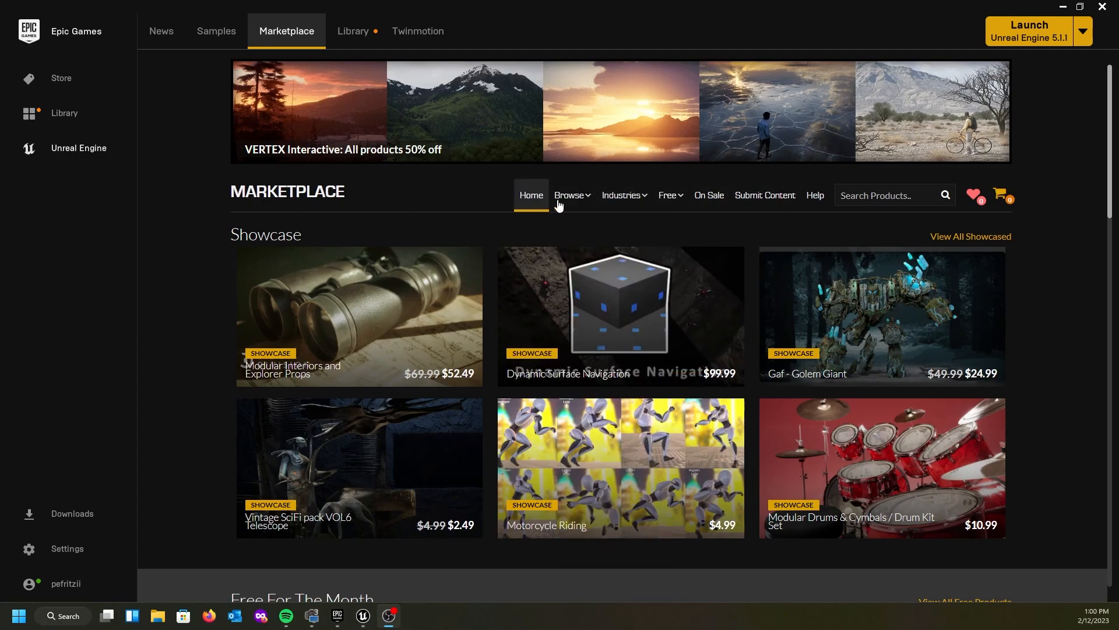
# - Examine the Marketplace's showcase, the Free For The Month products and the categories of free content
pyautogui.moveTo(673, 198)
pyautogui.scroll(-3, 362, 357)
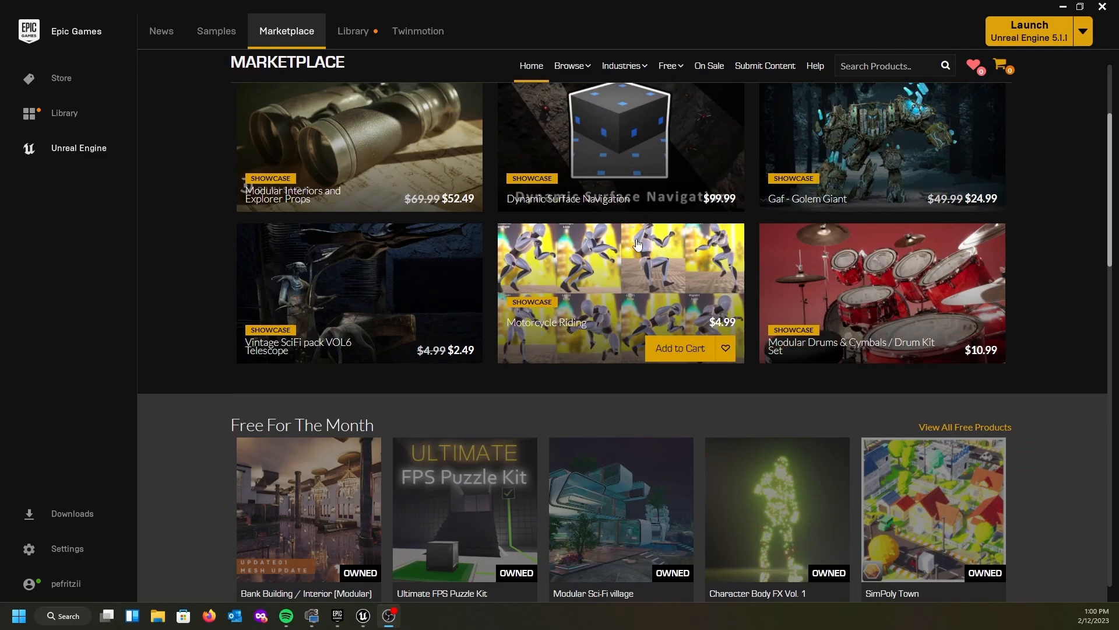
pyautogui.scroll(-4, 728, 248)
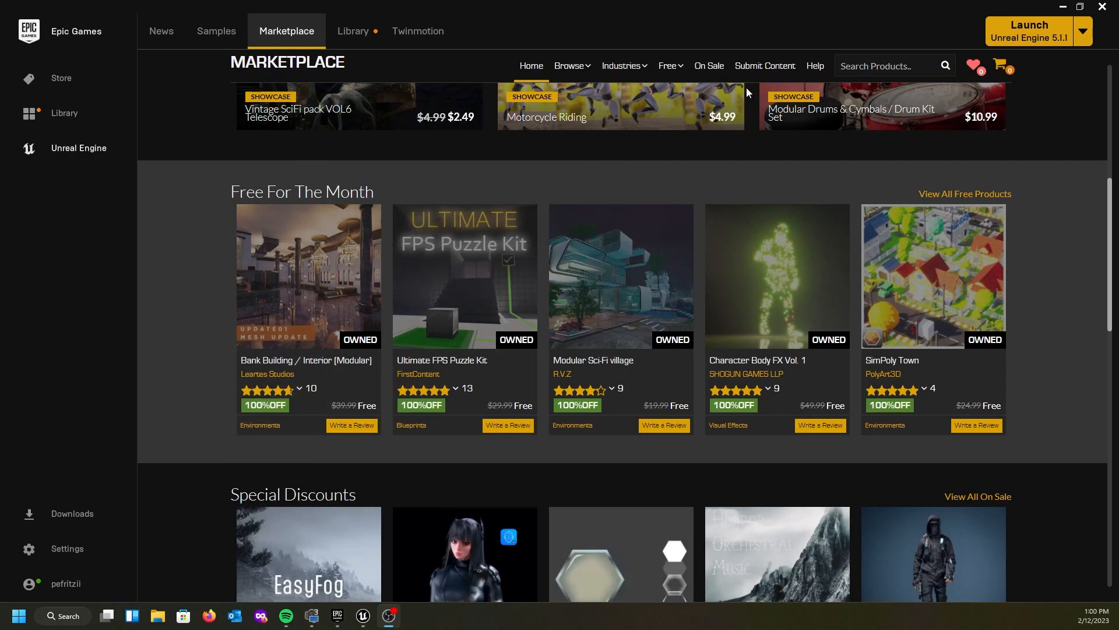
pyautogui.moveTo(670, 65)
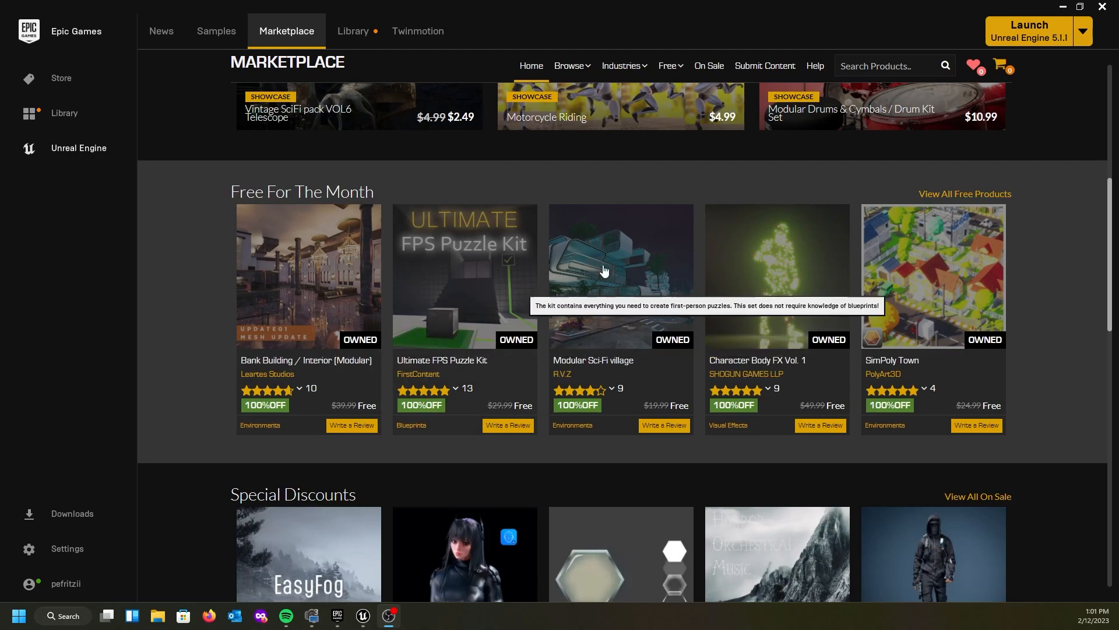
pyautogui.scroll(3, 609, 256)
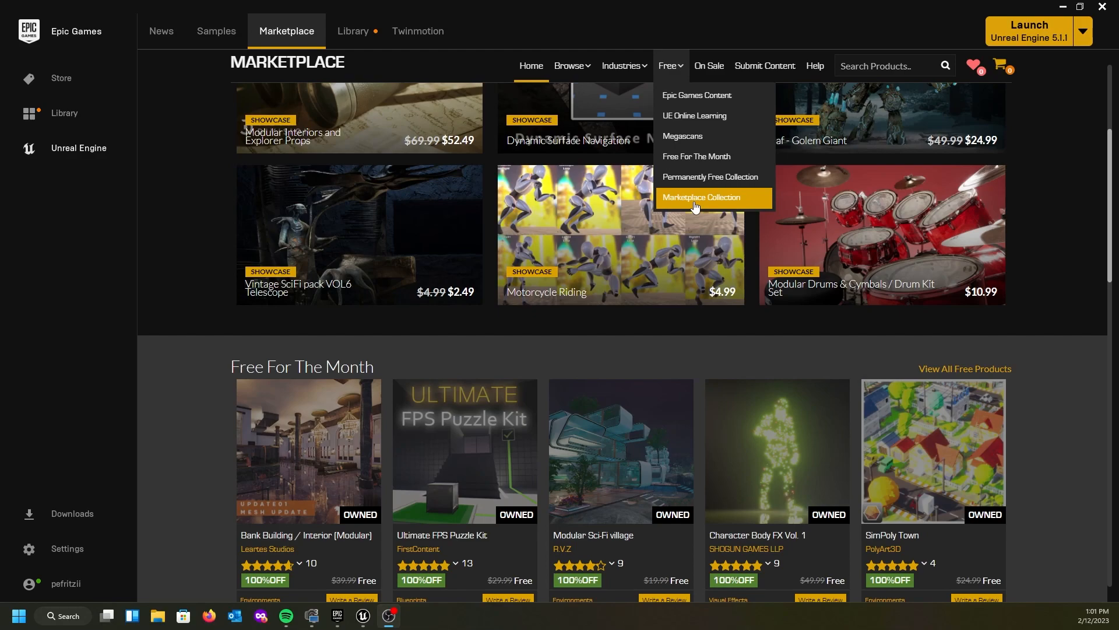
# - Examine the Unreal Engine library's existing projects and the assets owned in the vault
pyautogui.click(352, 32)
pyautogui.scroll(-10, 601, 408)
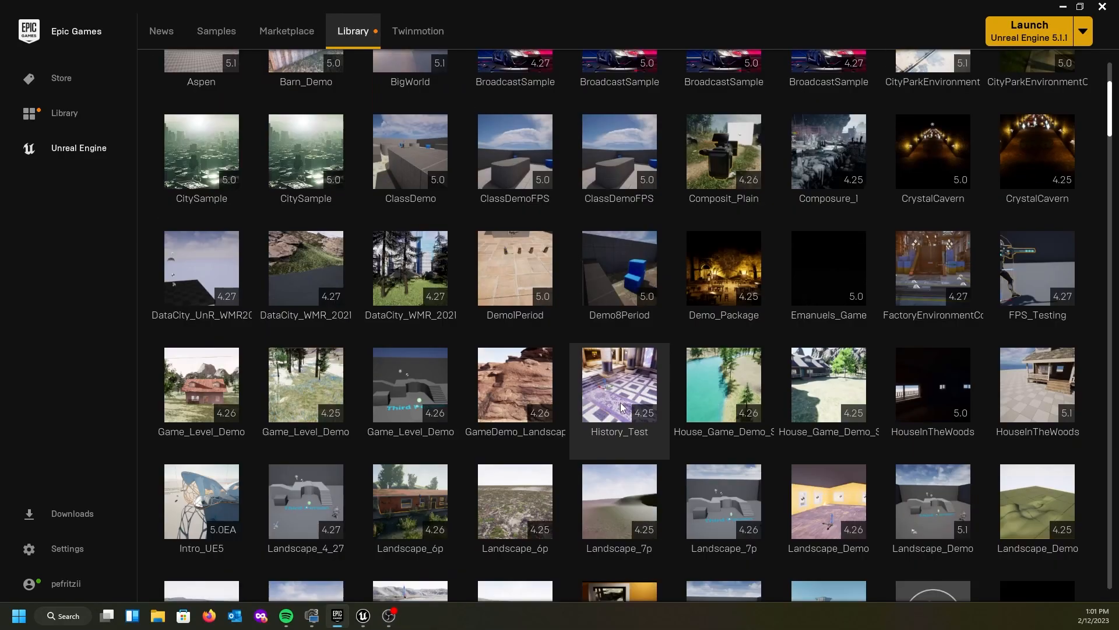
pyautogui.scroll(-10, 606, 373)
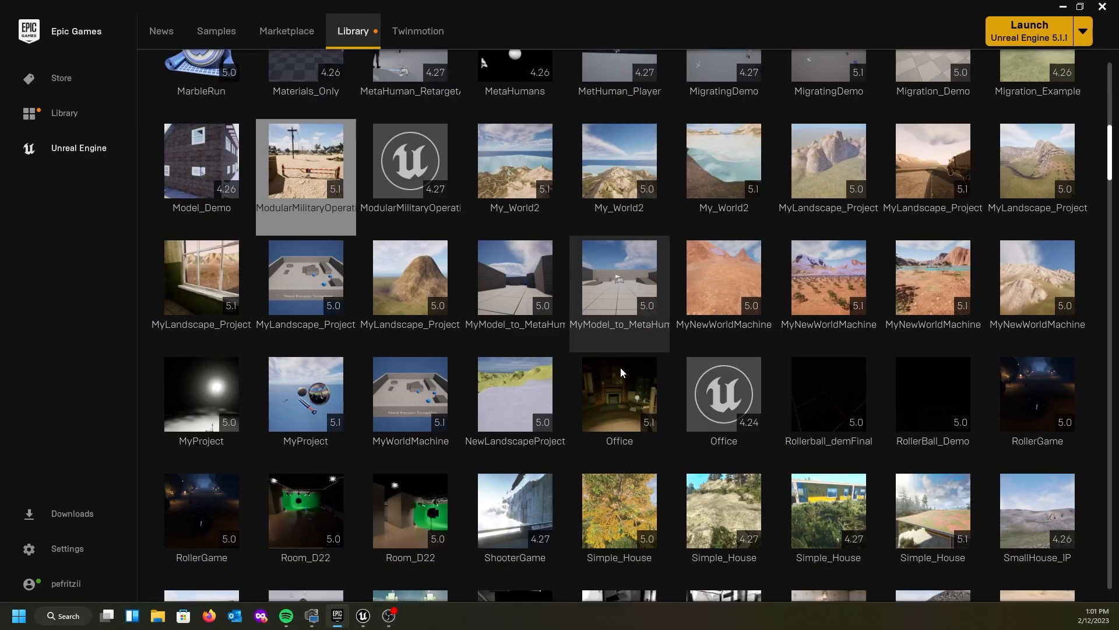
pyautogui.scroll(-10, 607, 355)
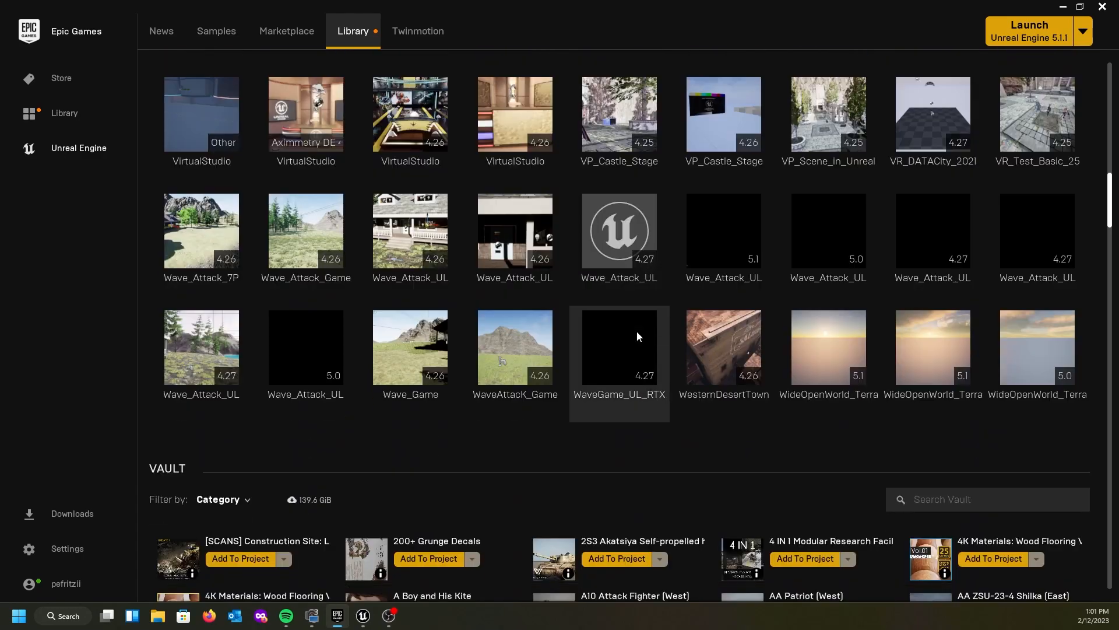
pyautogui.scroll(-2, 583, 325)
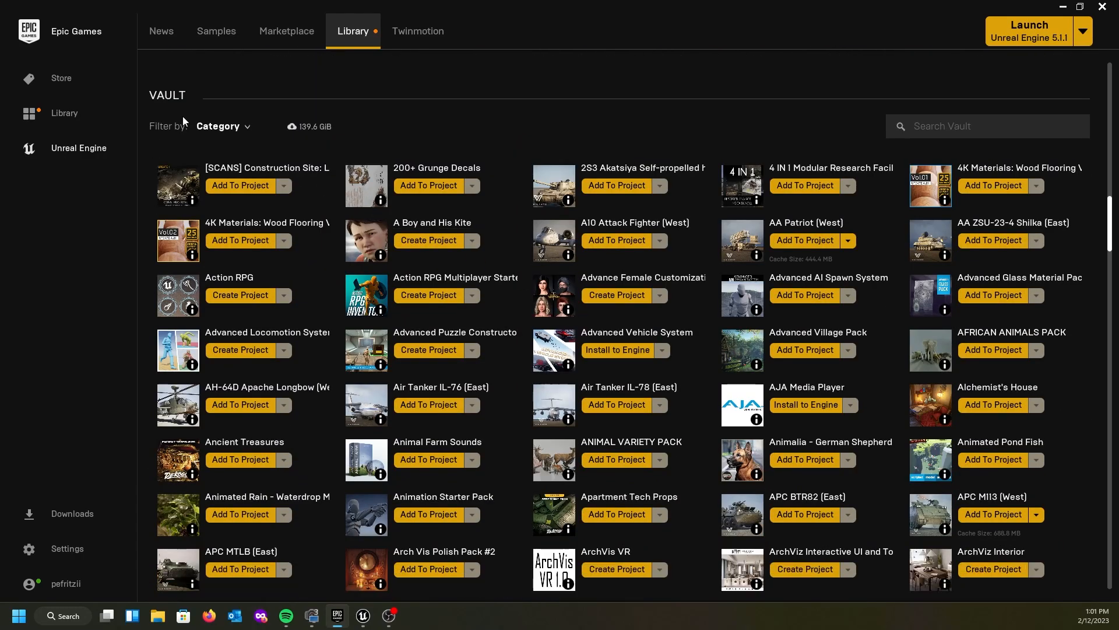
pyautogui.scroll(-2, 513, 263)
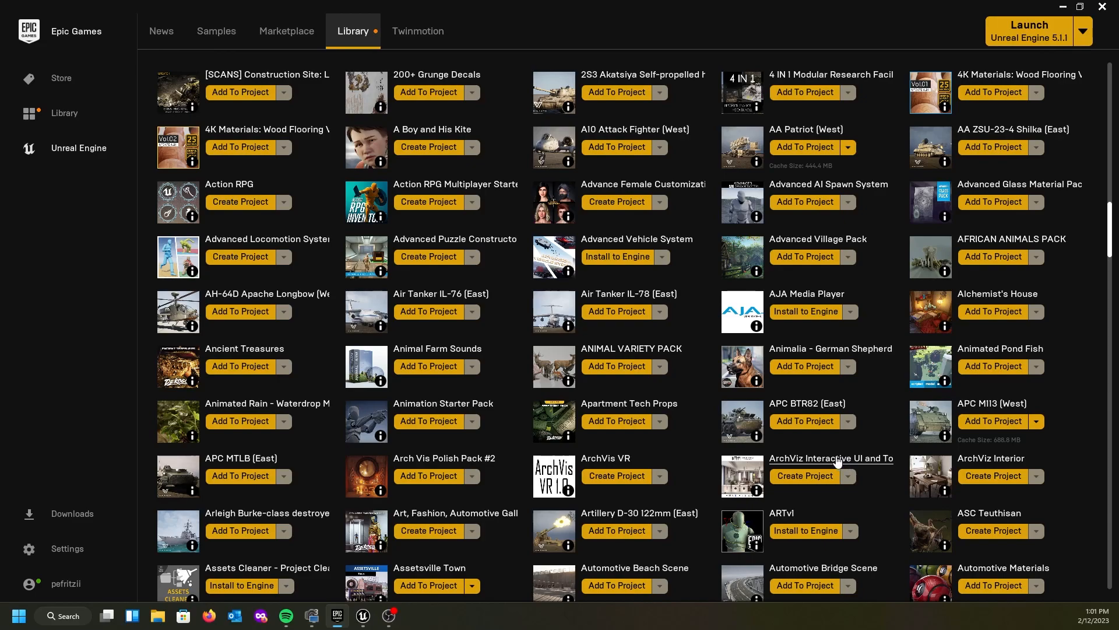
pyautogui.scroll(-1, 775, 448)
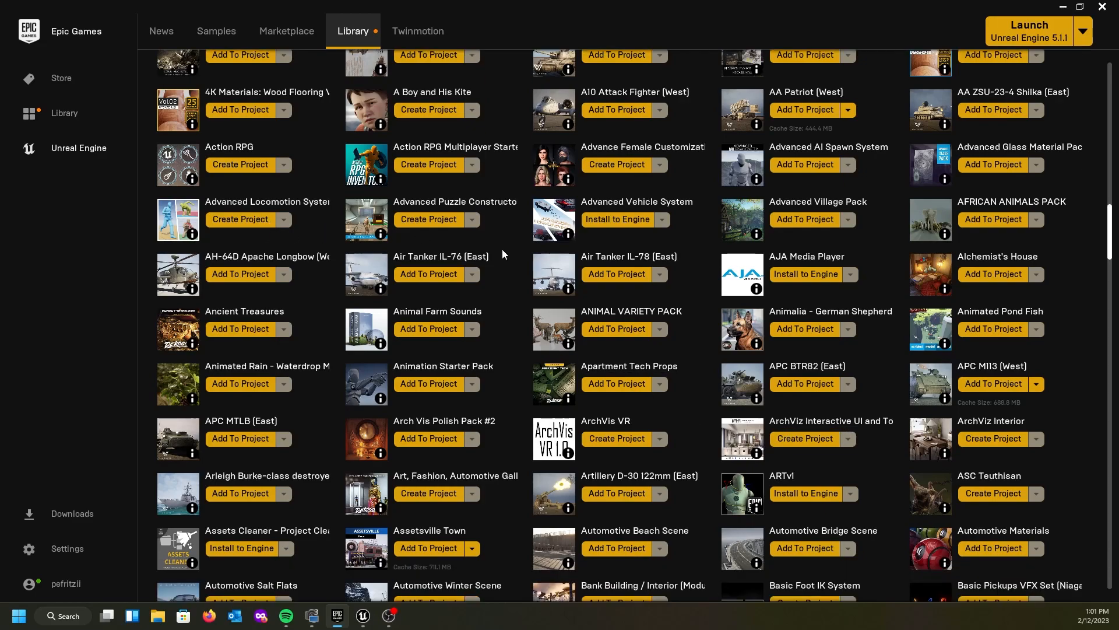
pyautogui.scroll(-2, 502, 250)
pyautogui.scroll(-3, 502, 249)
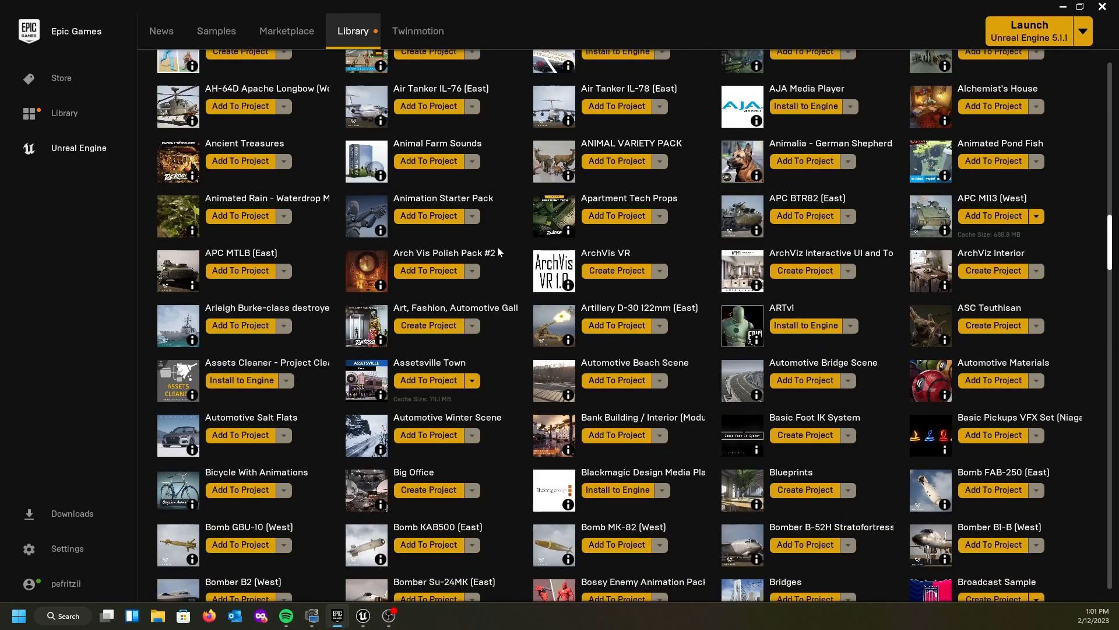
pyautogui.scroll(5, 467, 236)
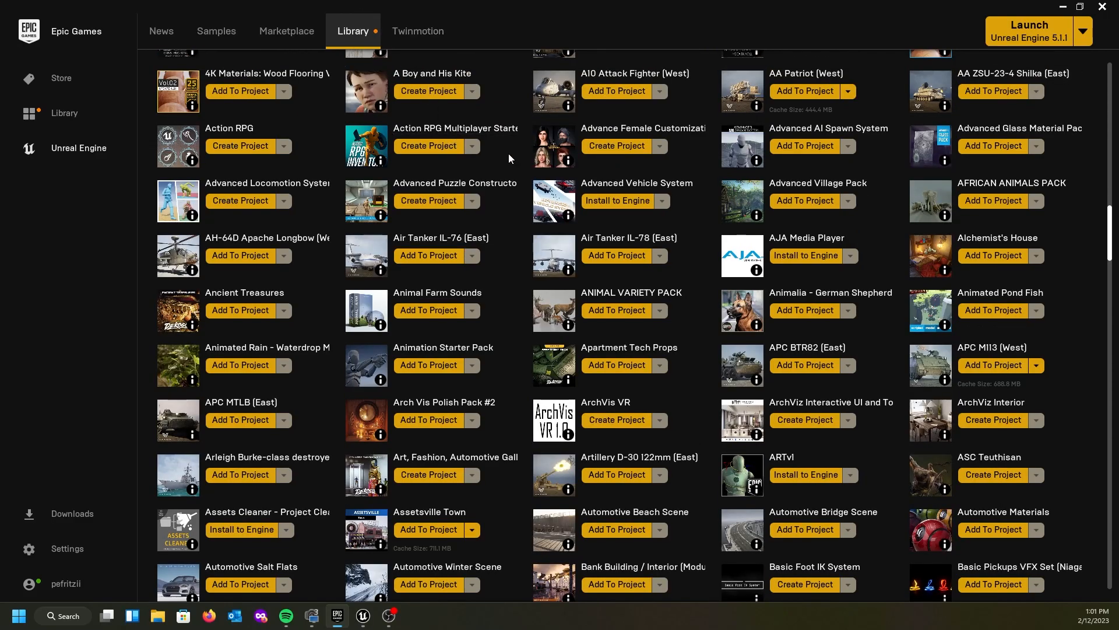
pyautogui.scroll(6, 508, 156)
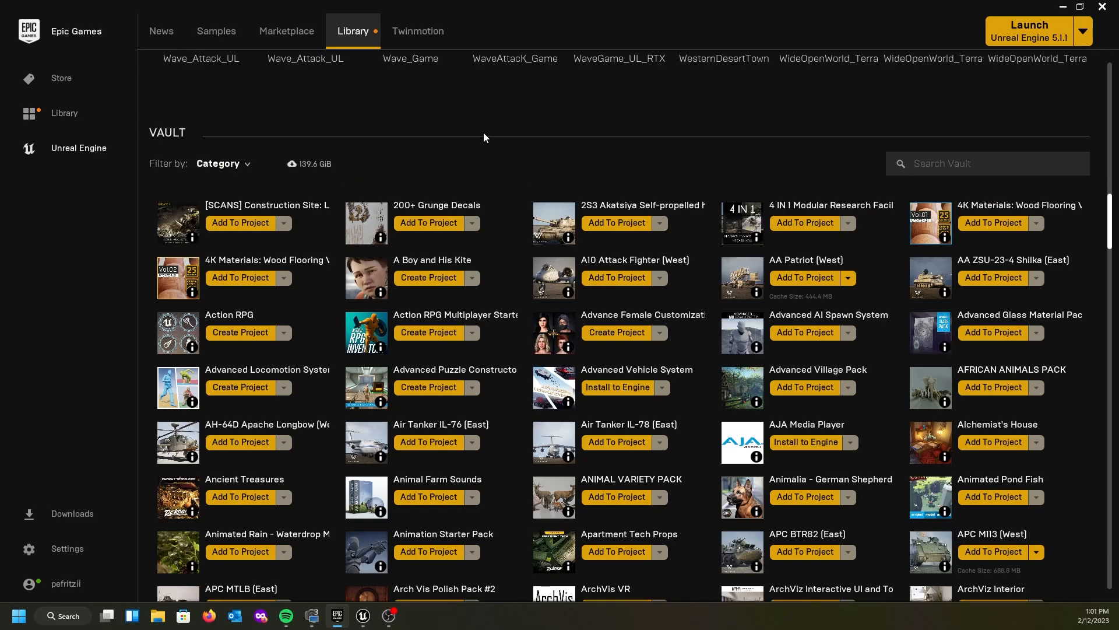
# - Search the Marketplace for "city" and limit the results to free products
pyautogui.click(286, 31)
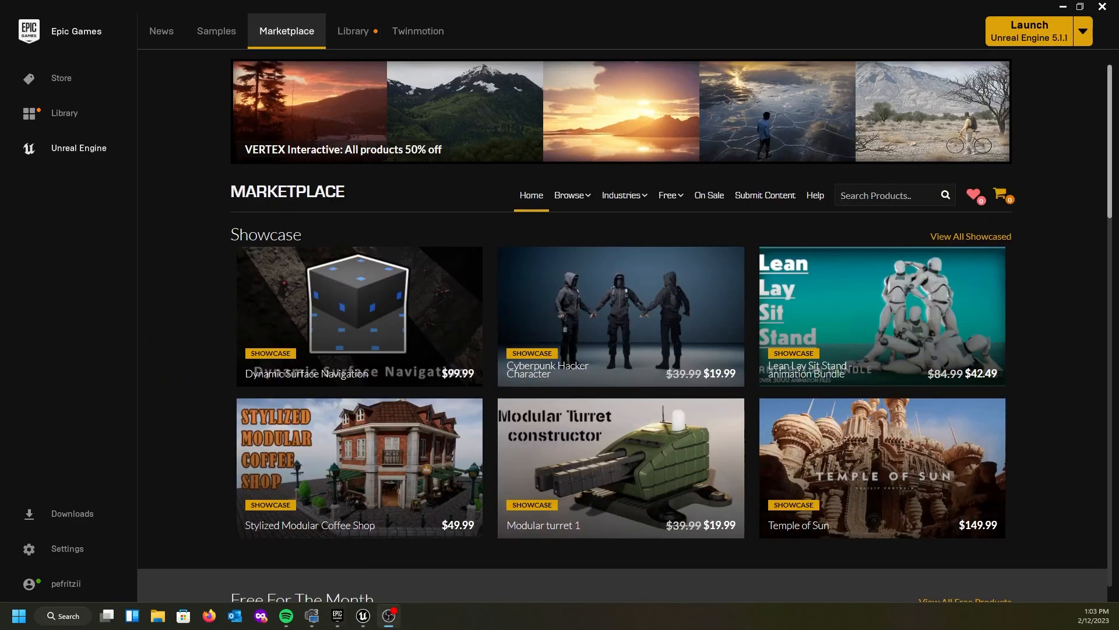
pyautogui.click(873, 194)
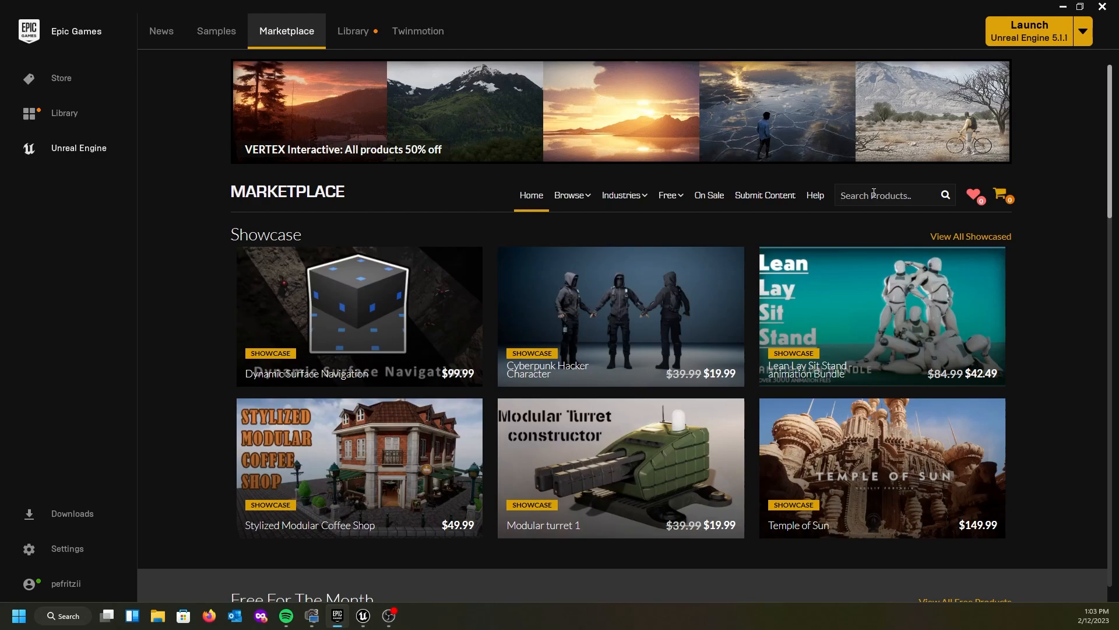
pyautogui.write('city')
pyautogui.press('Return')
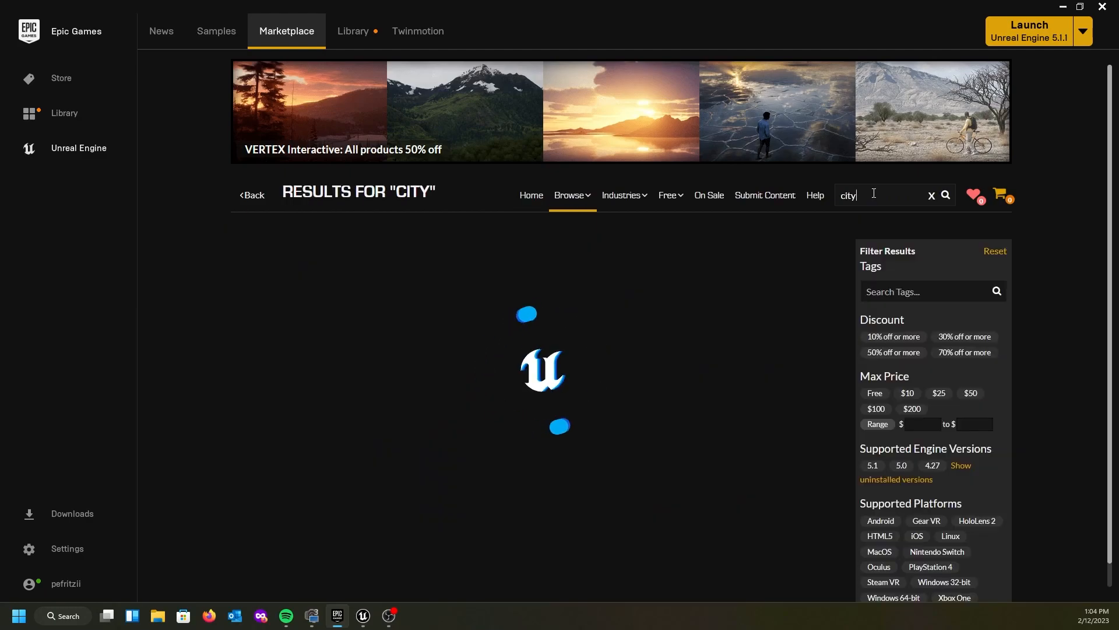
pyautogui.click(874, 394)
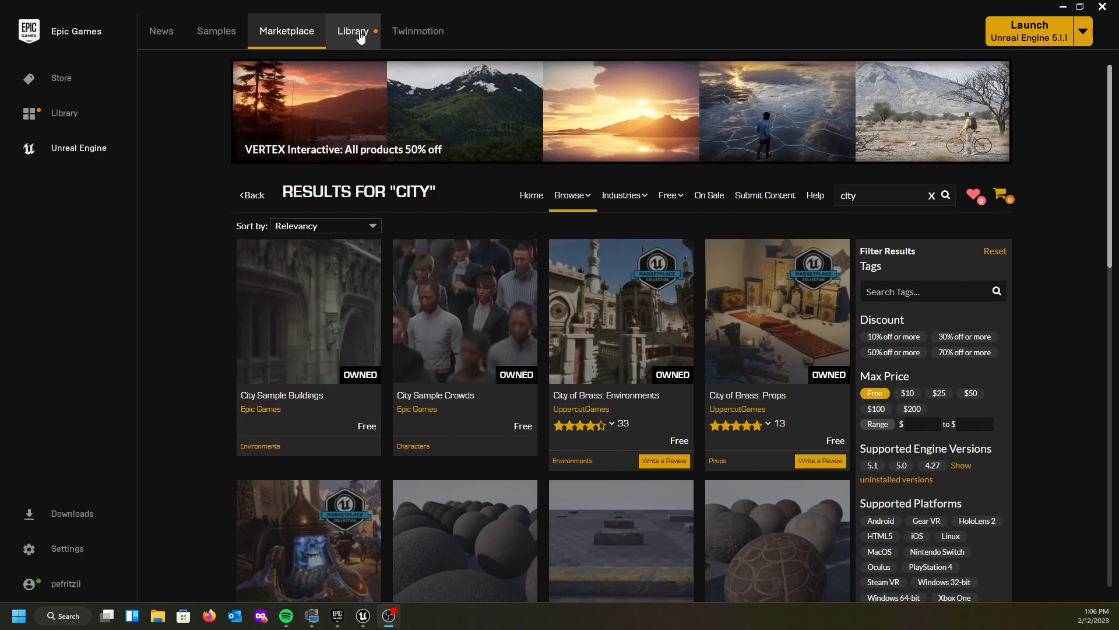
# - Search the library's vault for "city"
pyautogui.click(354, 31)
pyautogui.click(935, 164)
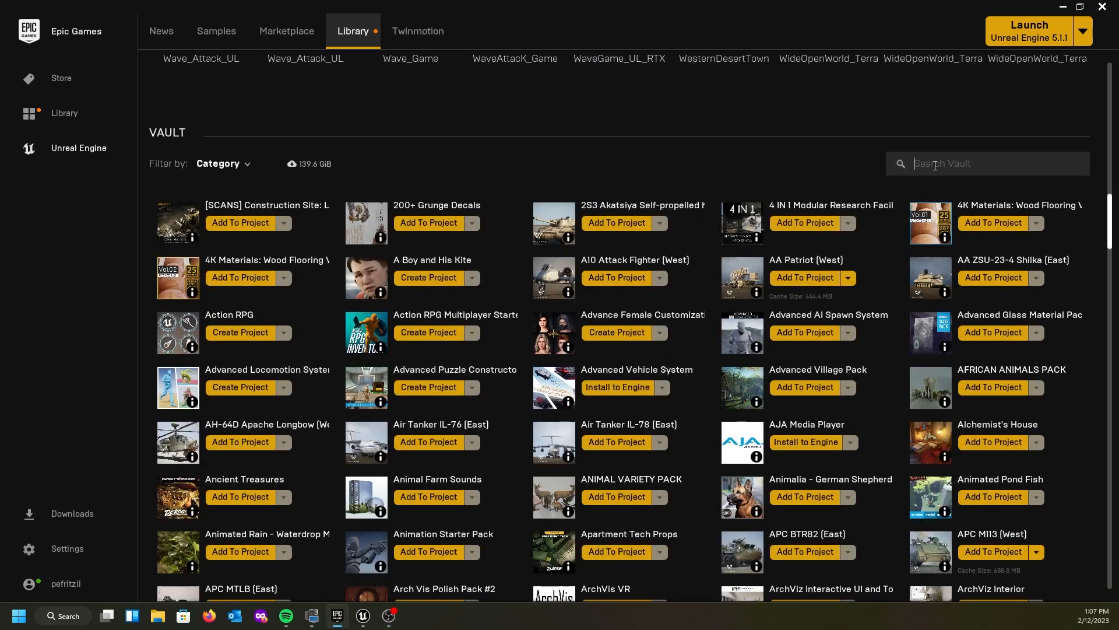
pyautogui.write('city')
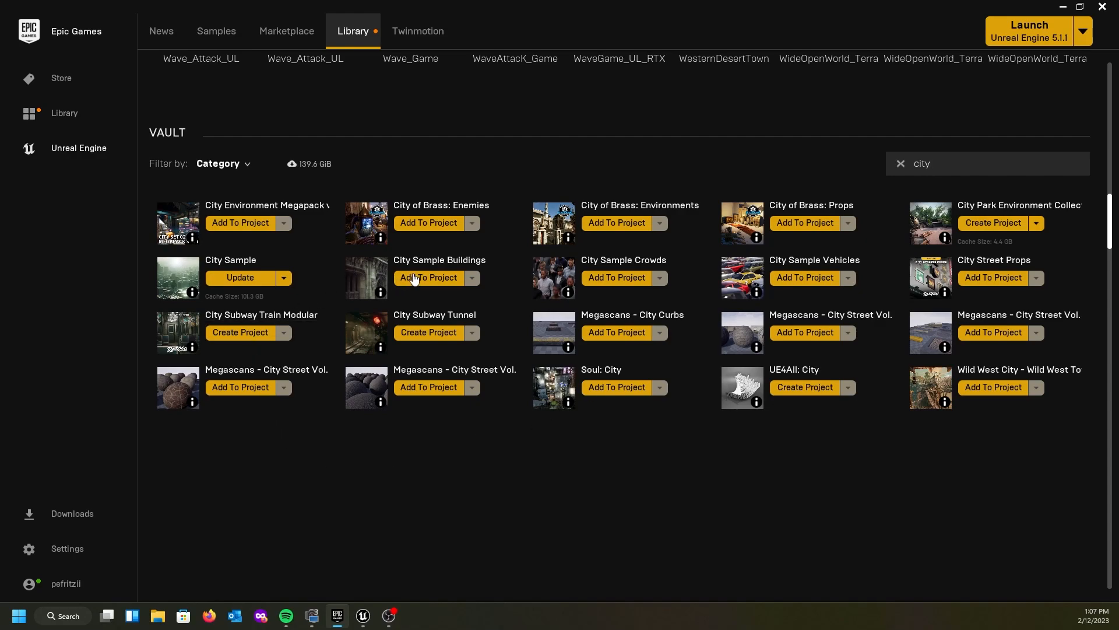
# - Review the projects offered for adding City Sample Buildings, decline adding it, and return to the library's vault
pyautogui.click(438, 278)
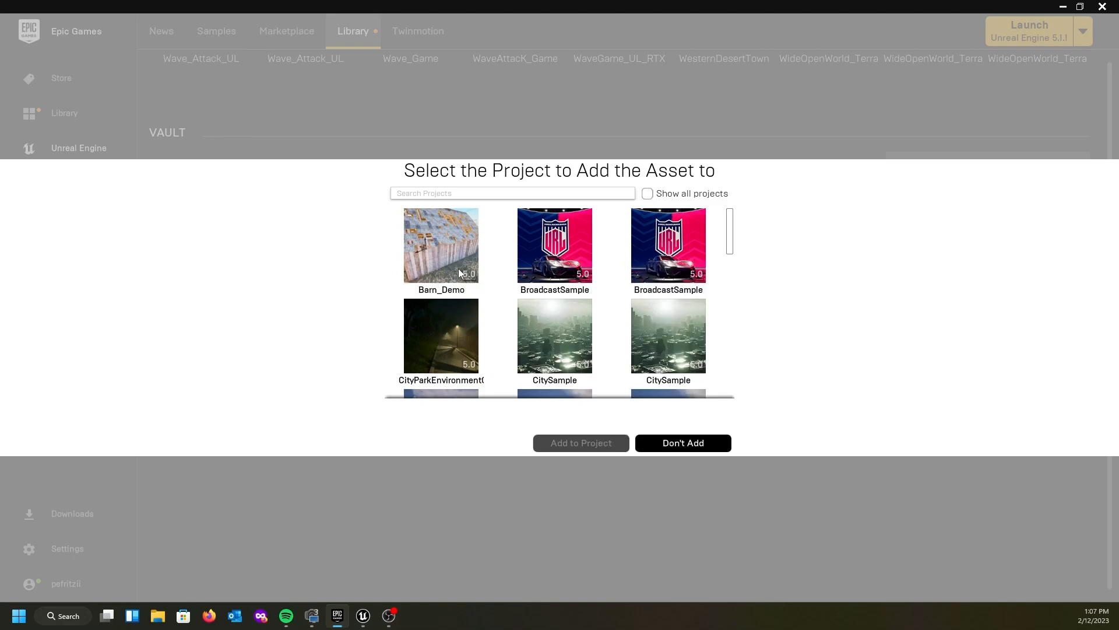
pyautogui.scroll(-3, 635, 332)
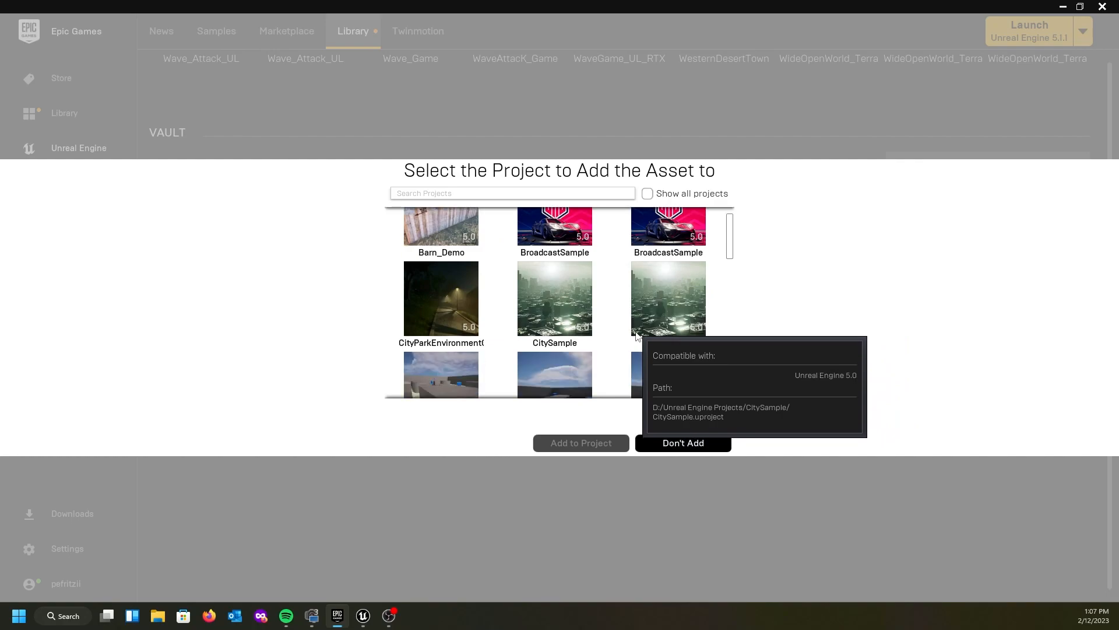
pyautogui.scroll(-4, 552, 333)
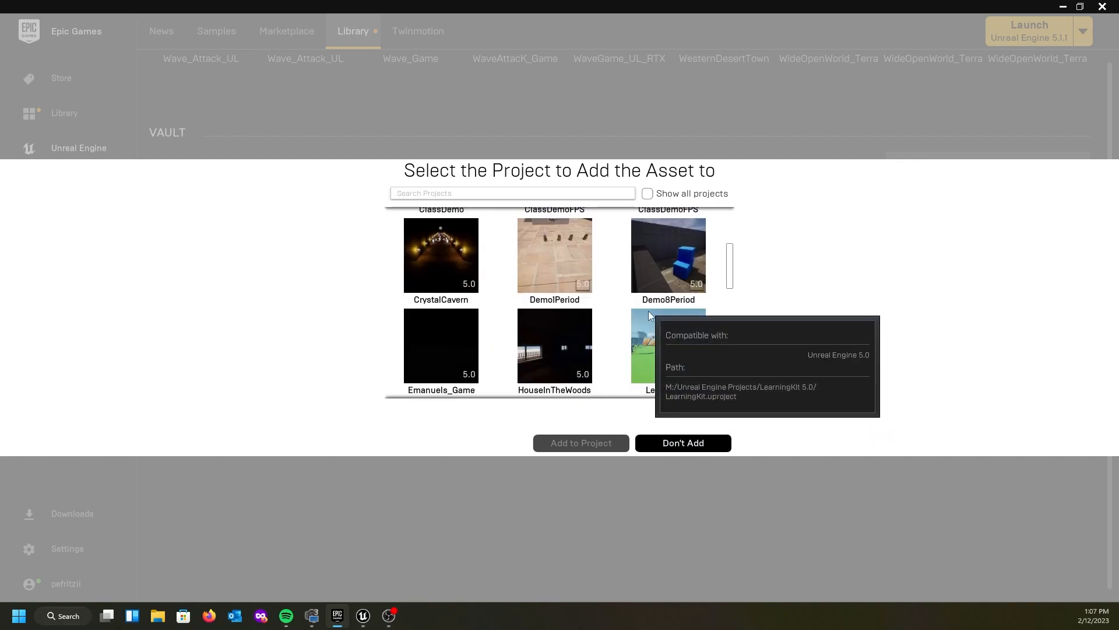
pyautogui.scroll(-4, 691, 313)
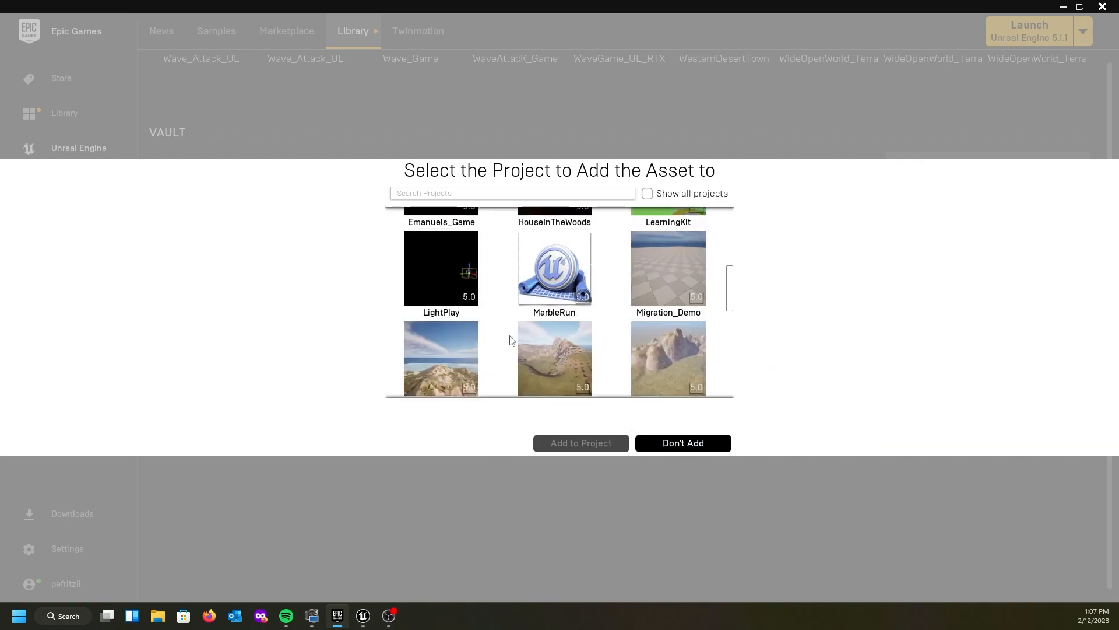
pyautogui.scroll(-2, 649, 315)
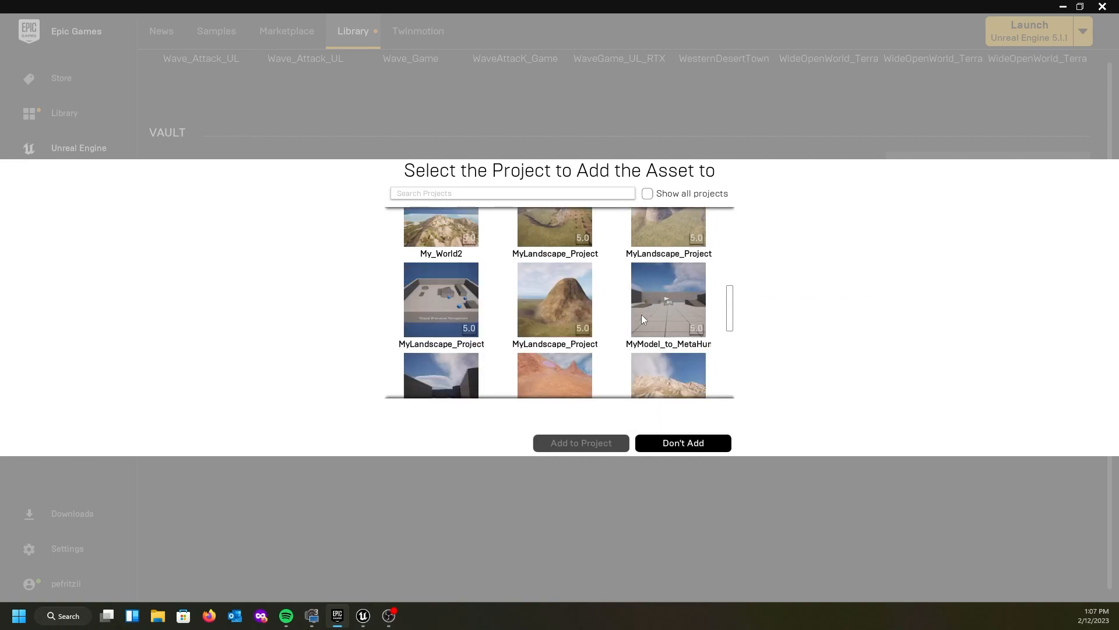
pyautogui.scroll(-3, 677, 309)
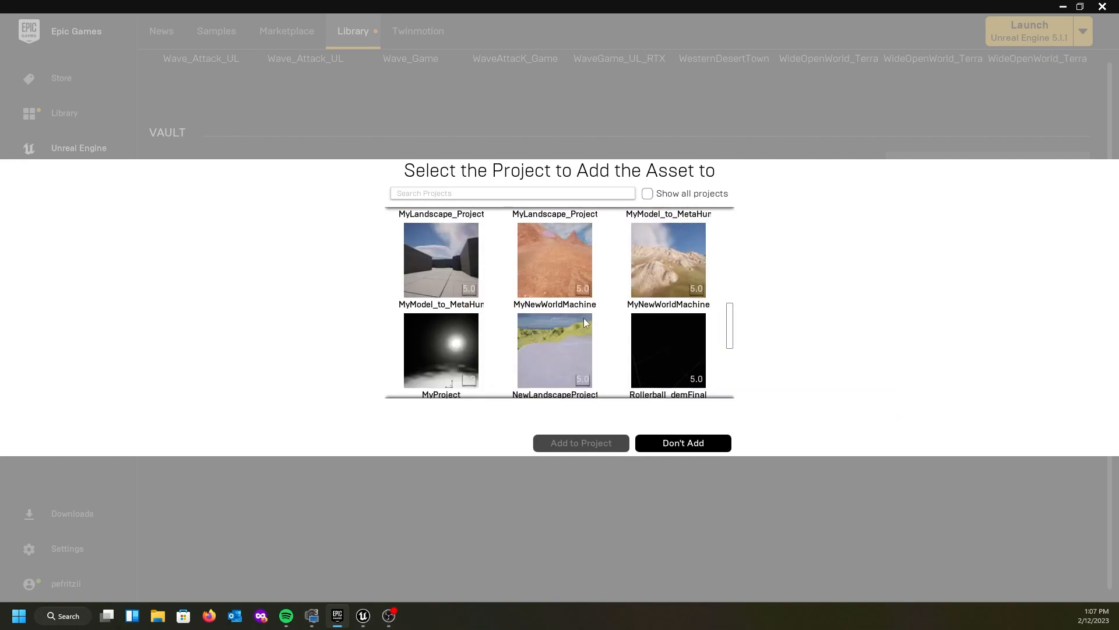
pyautogui.scroll(-5, 476, 332)
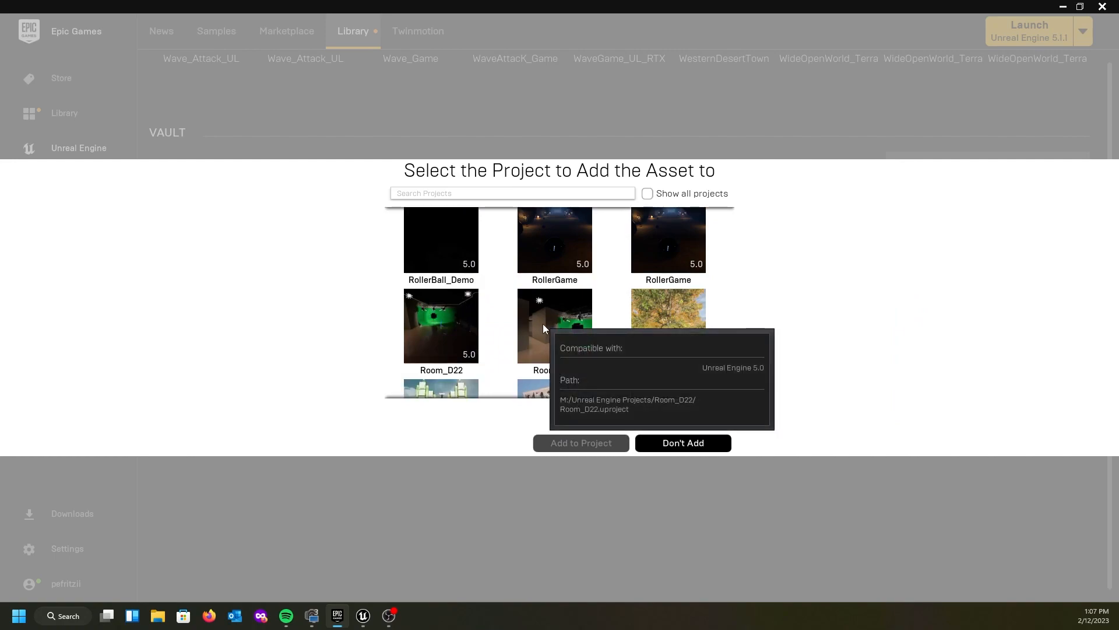
pyautogui.scroll(-2, 675, 313)
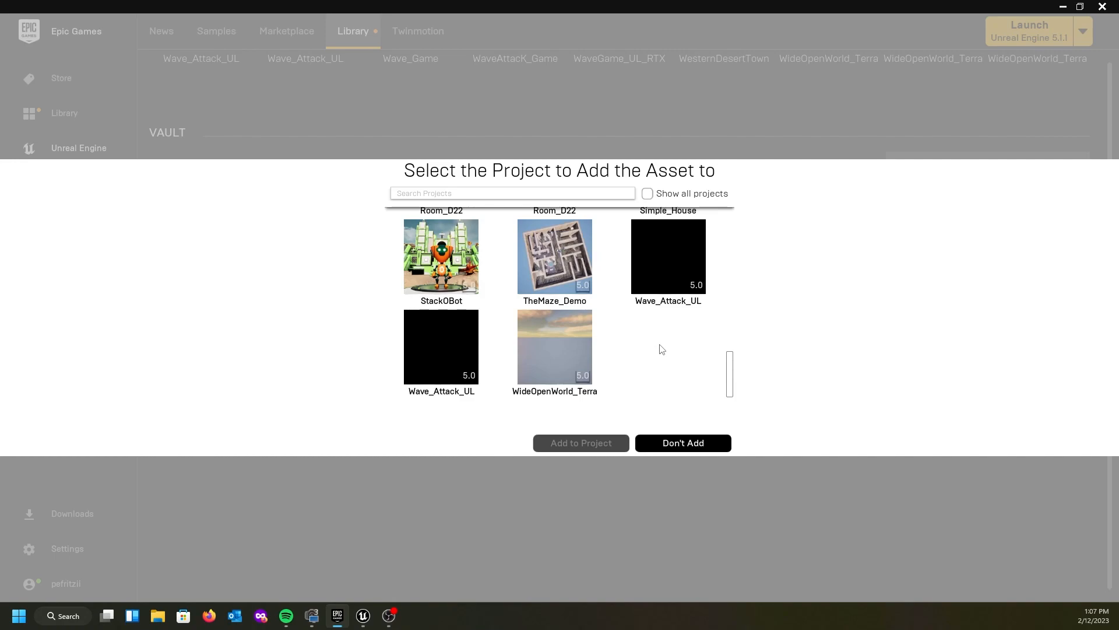
pyautogui.scroll(1, 651, 358)
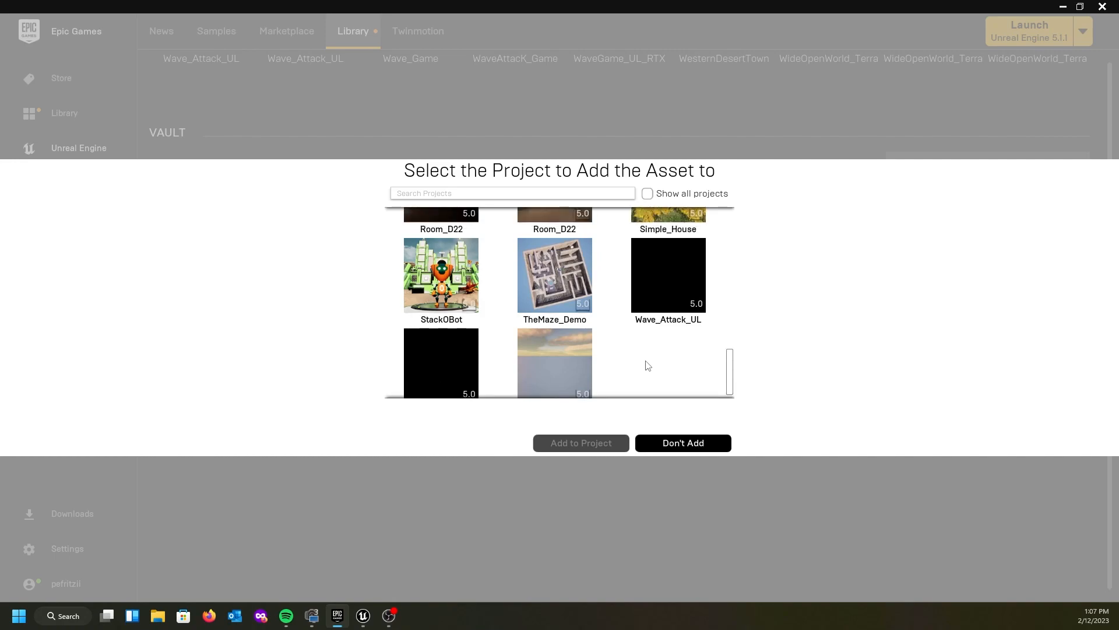
pyautogui.scroll(3, 649, 365)
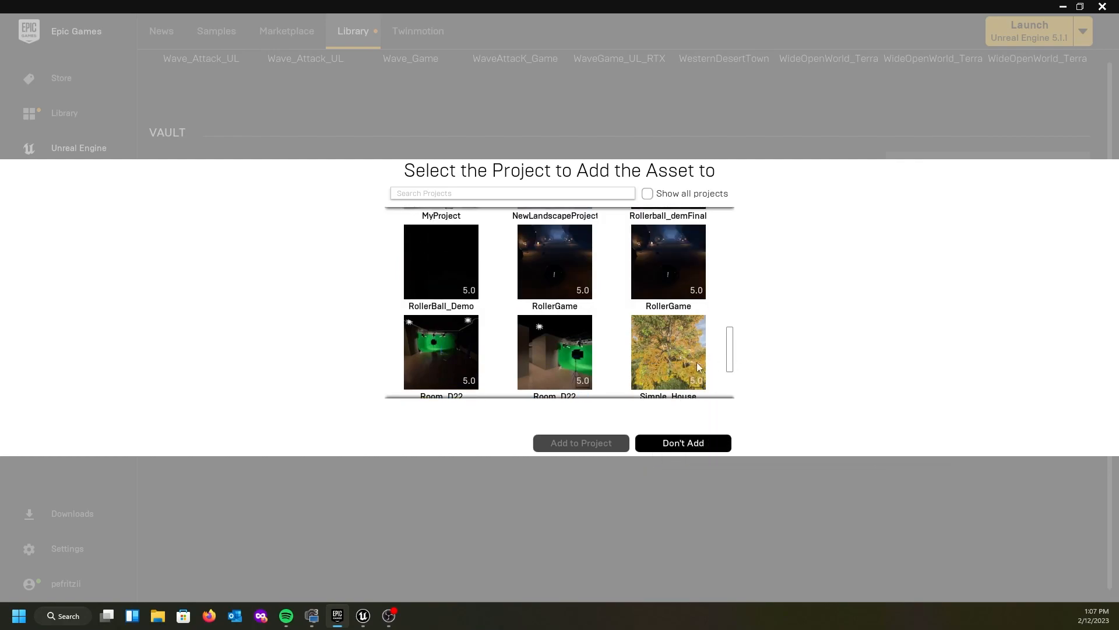
pyautogui.scroll(3, 670, 341)
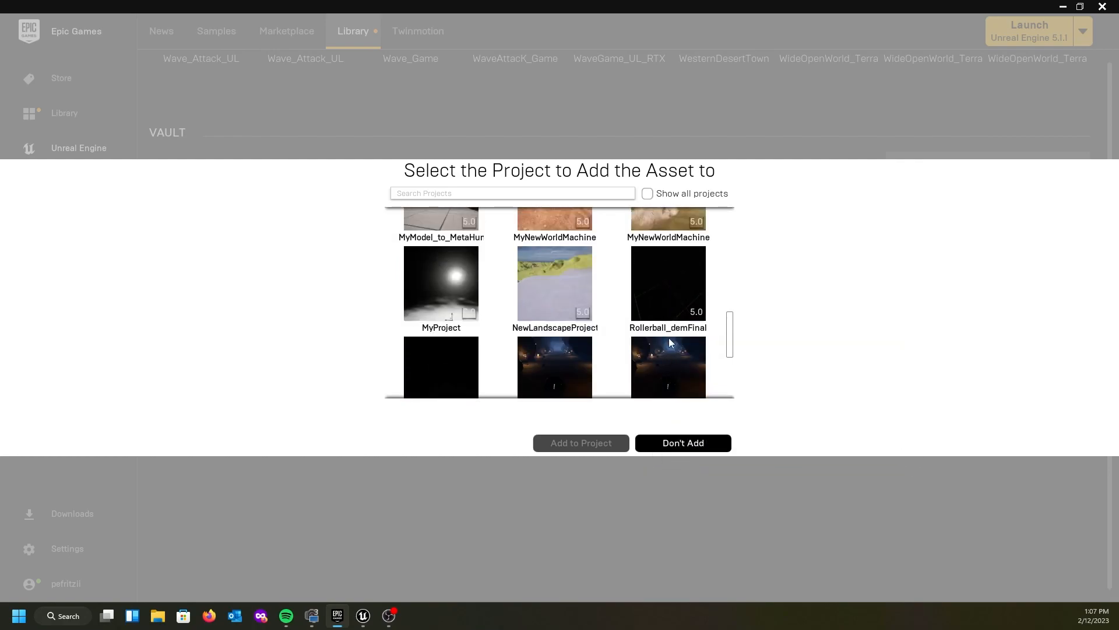
pyautogui.scroll(1, 670, 343)
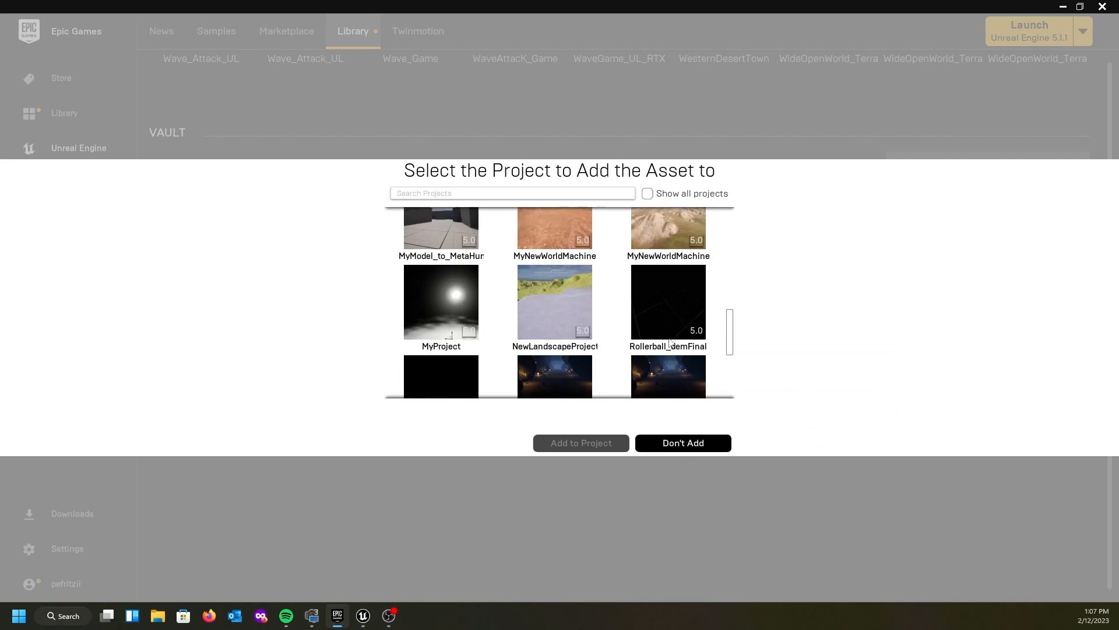
pyautogui.scroll(6, 669, 342)
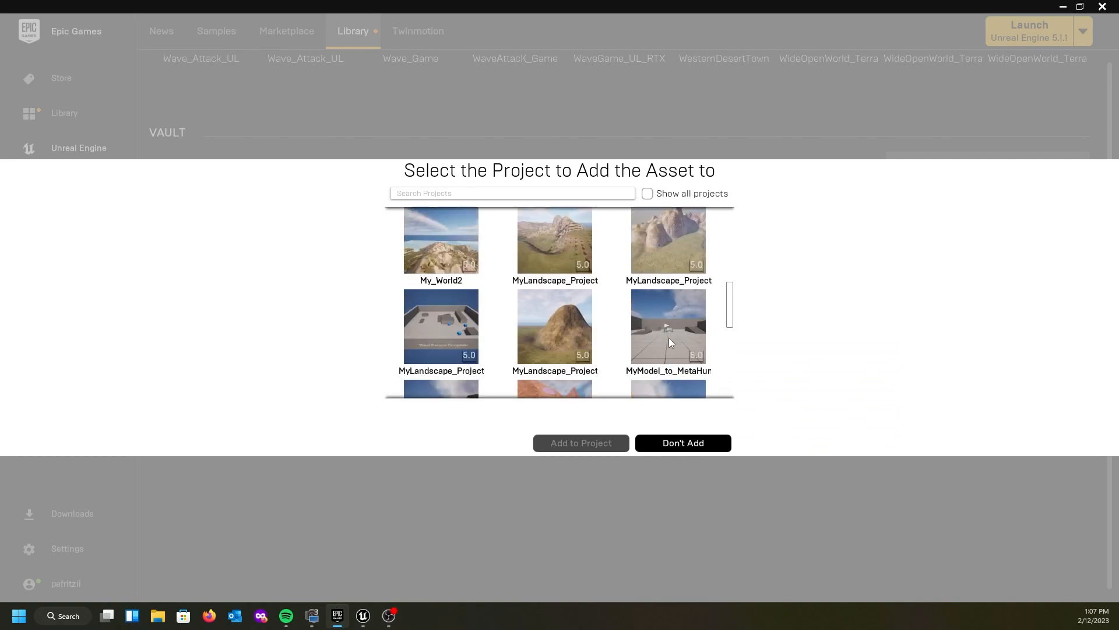
pyautogui.scroll(1, 669, 342)
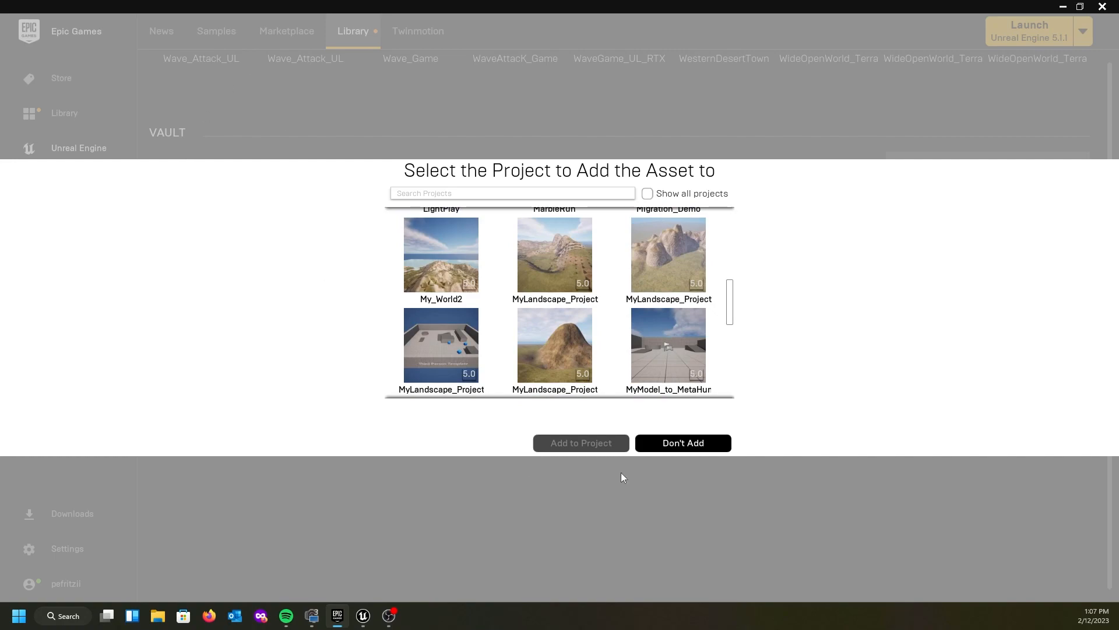
pyautogui.click(717, 444)
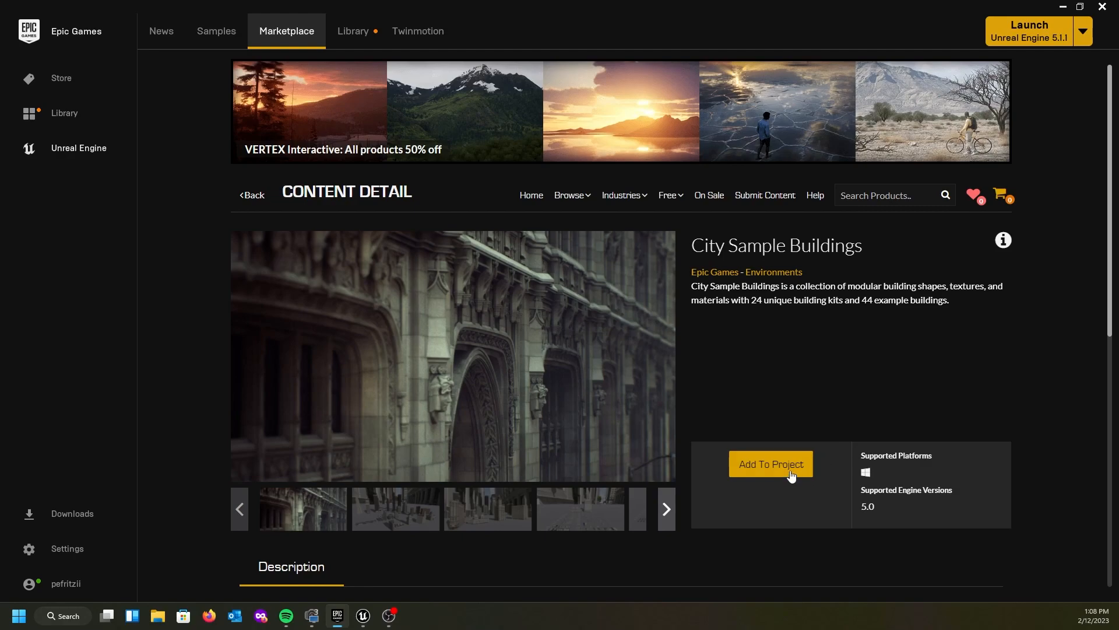
pyautogui.click(367, 34)
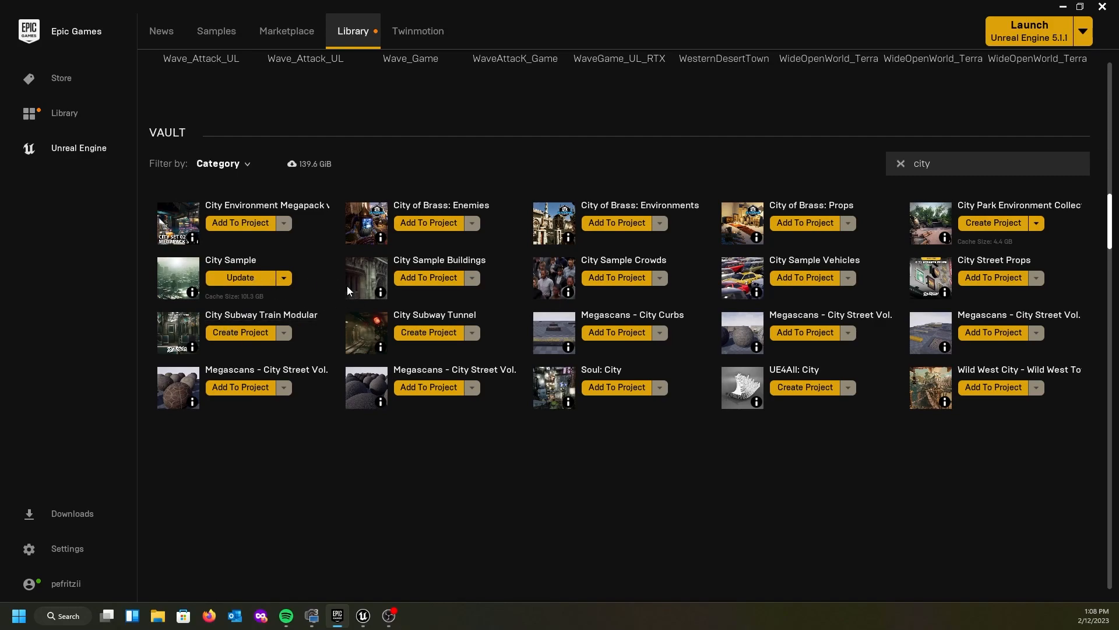
# - Add City Sample Buildings from the vault to the Migration_Demo project
pyautogui.click(404, 279)
pyautogui.scroll(-2, 550, 306)
pyautogui.scroll(-1, 684, 306)
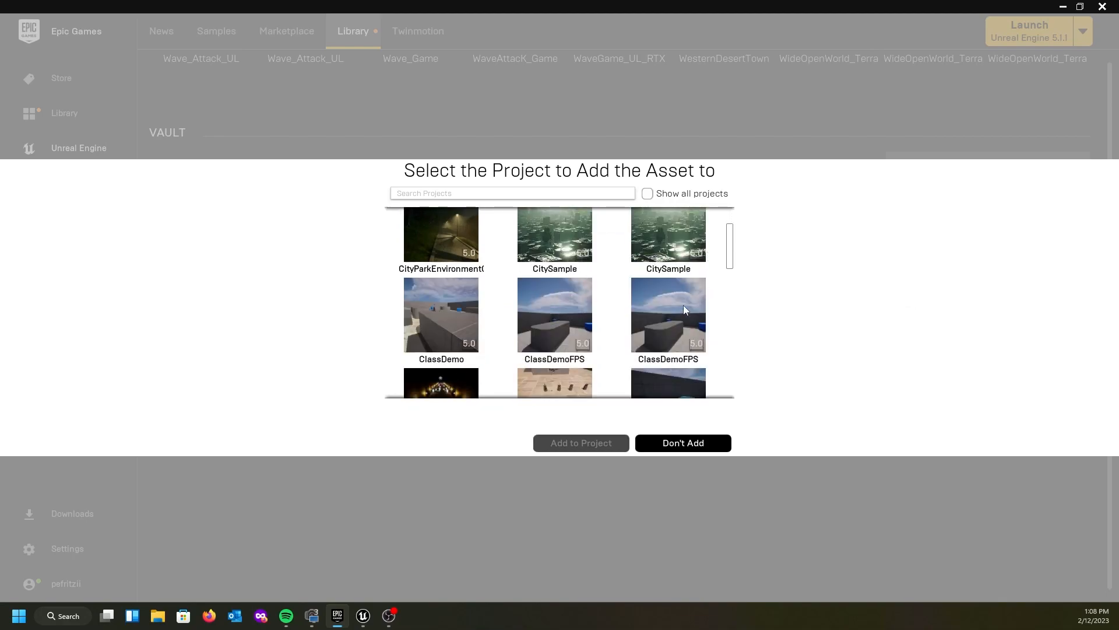
pyautogui.scroll(-2, 681, 305)
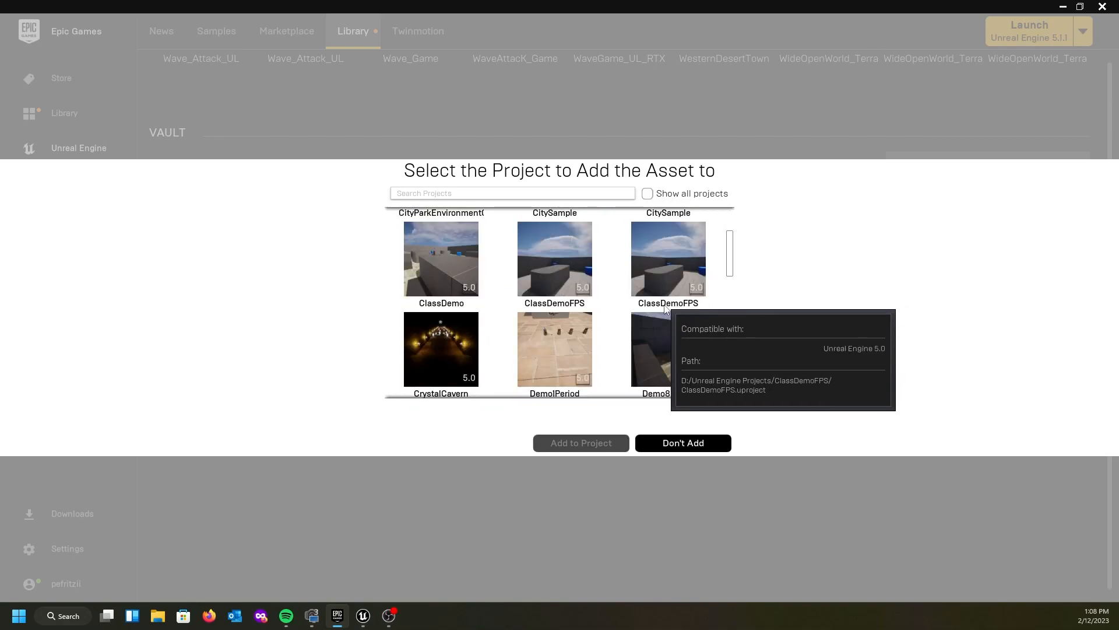
pyautogui.scroll(-2, 641, 336)
pyautogui.scroll(-2, 643, 330)
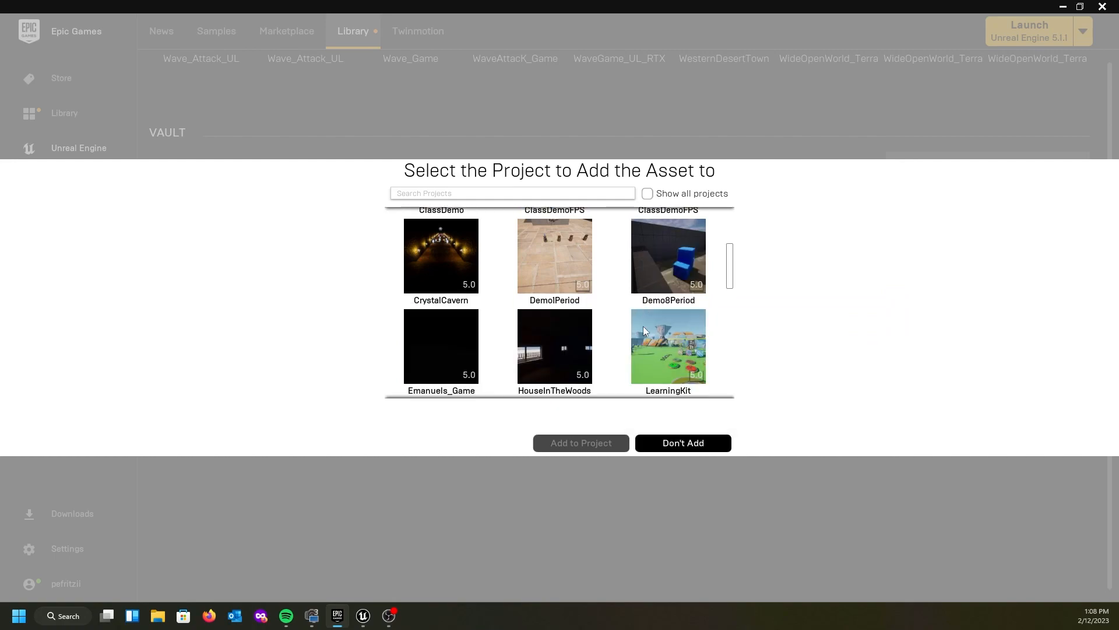
pyautogui.scroll(-1, 641, 331)
pyautogui.scroll(-1, 602, 302)
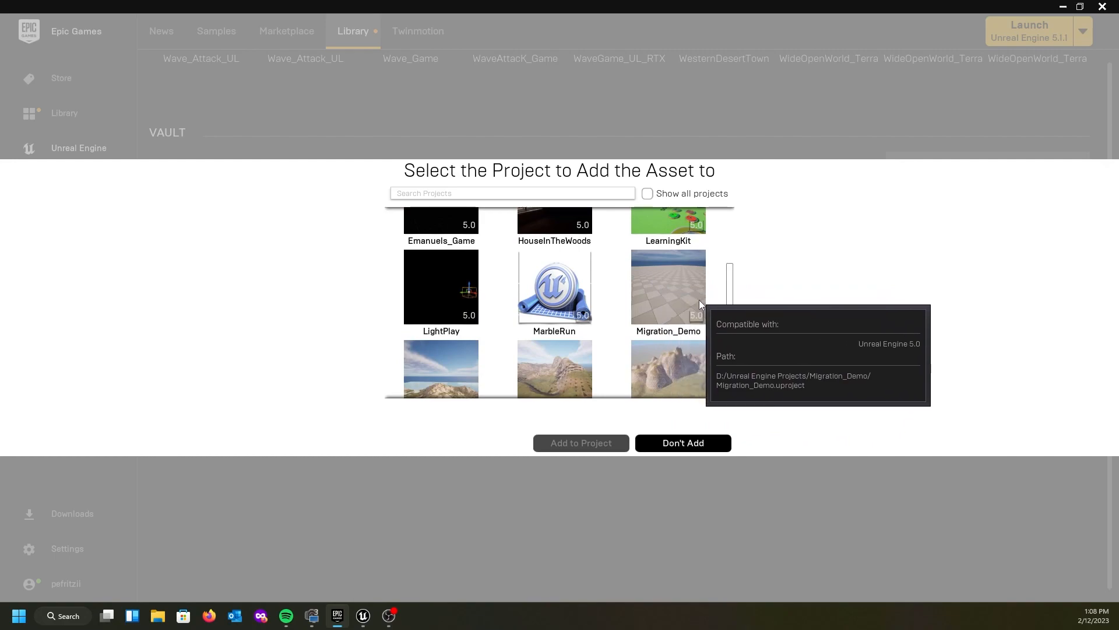
pyautogui.scroll(-2, 694, 299)
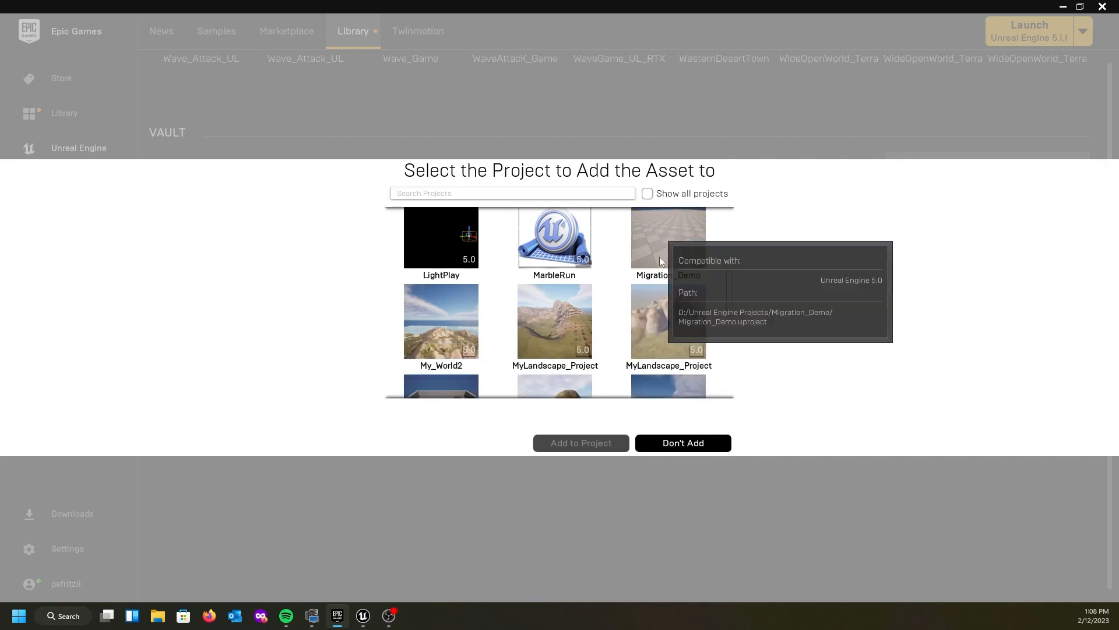
pyautogui.scroll(1, 659, 251)
pyautogui.scroll(1, 659, 274)
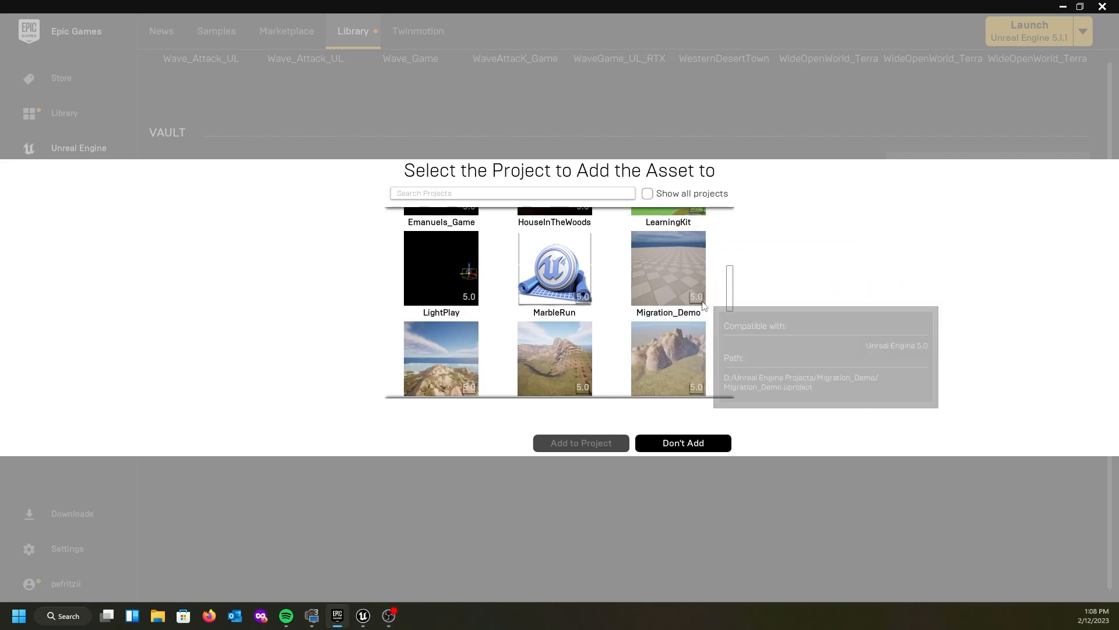
pyautogui.click(676, 271)
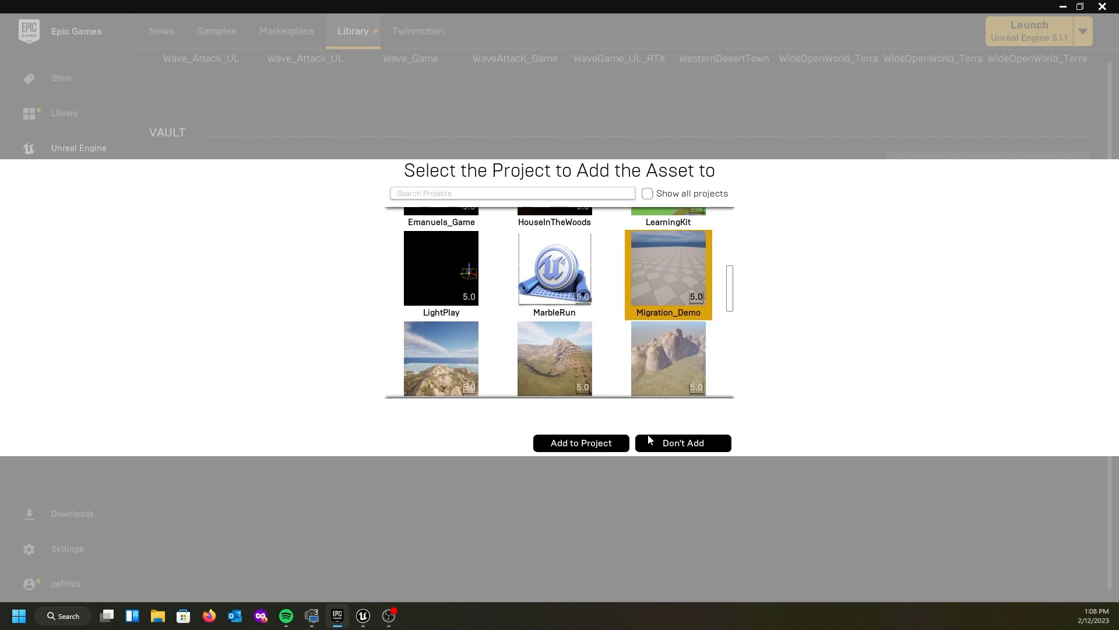
pyautogui.click(577, 445)
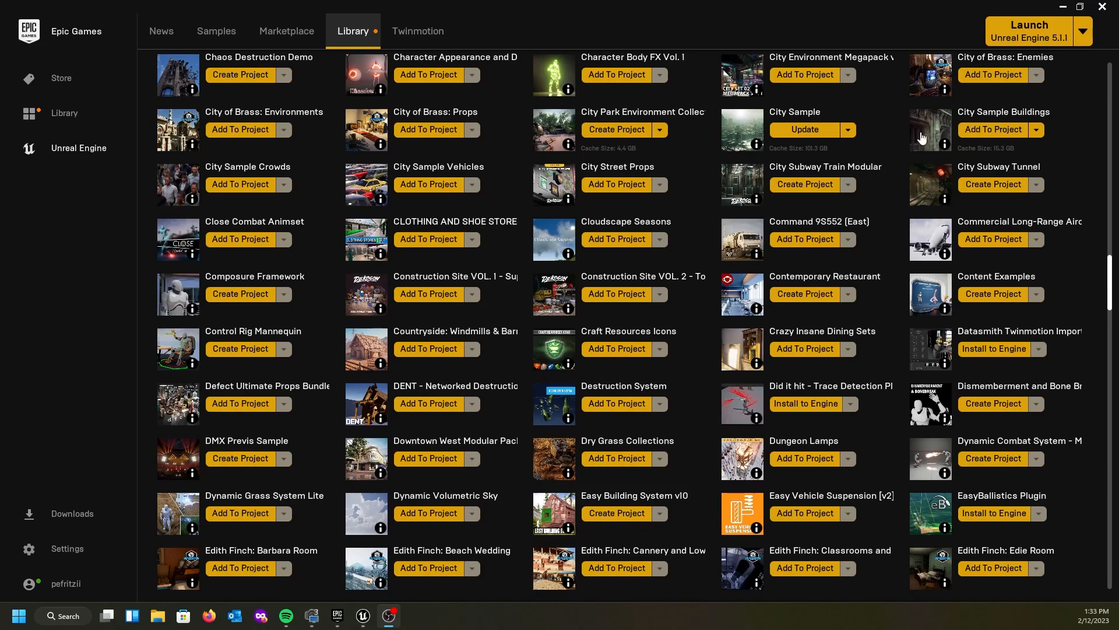
# - Search the library's own projects for "migr" and check the engine compatibility of Migration_Demo
pyautogui.scroll(3, 1012, 159)
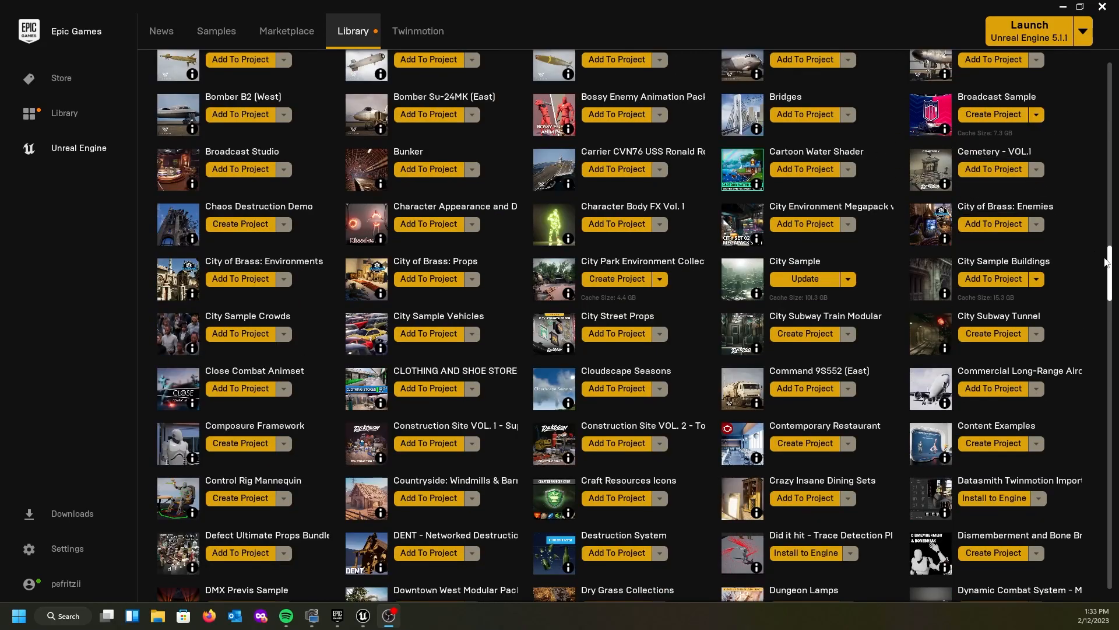
pyautogui.moveTo(1110, 260); pyautogui.dragTo(1085, 62)
pyautogui.write('migr')
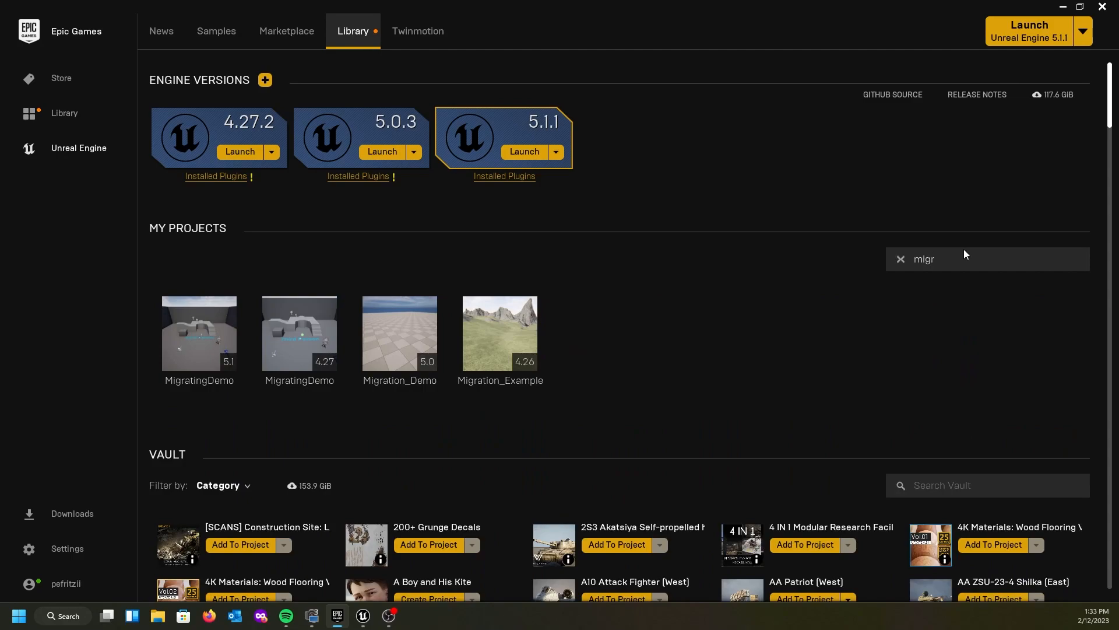
pyautogui.click(383, 350)
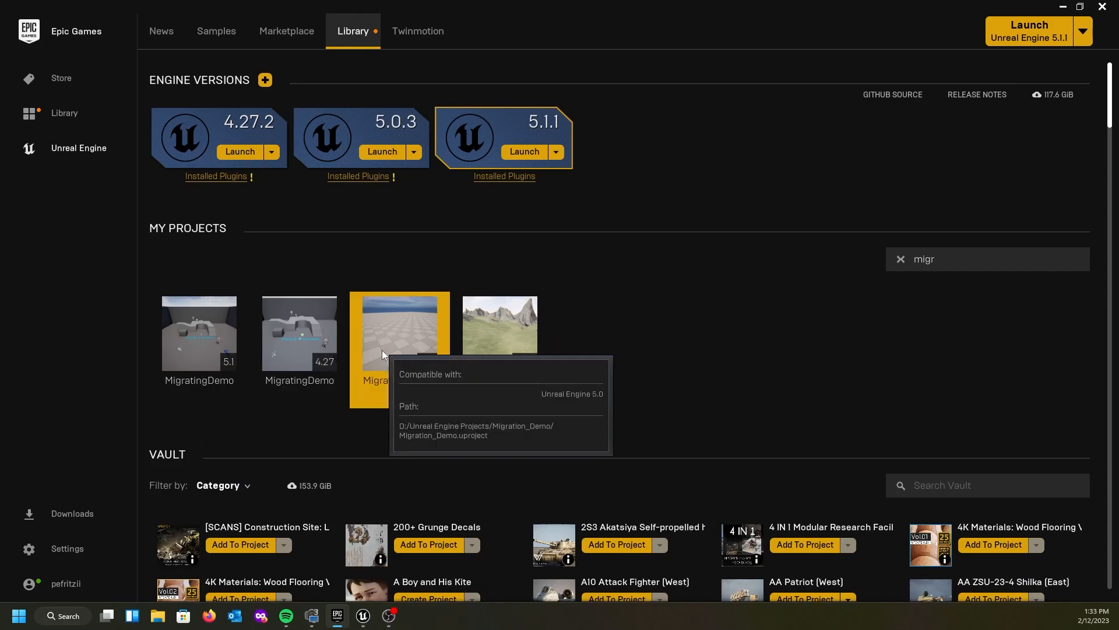
pyautogui.moveTo(389, 346)
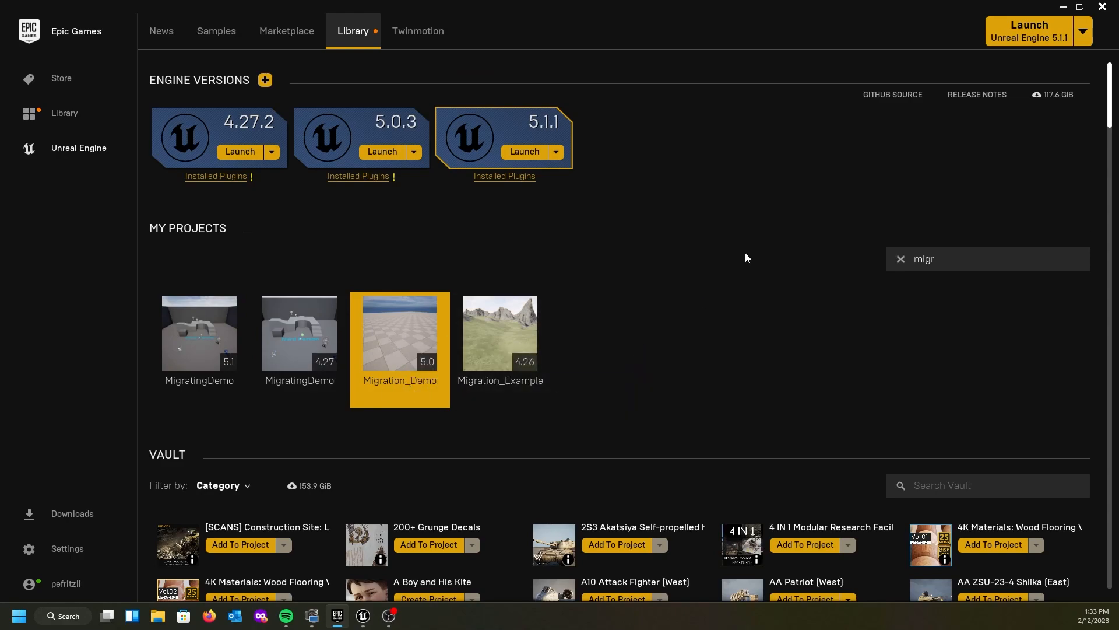
# - Launch Unreal Engine 5.1.1, filter its projects by "migr", and open a converted copy of Migration_Demo
pyautogui.click(1039, 38)
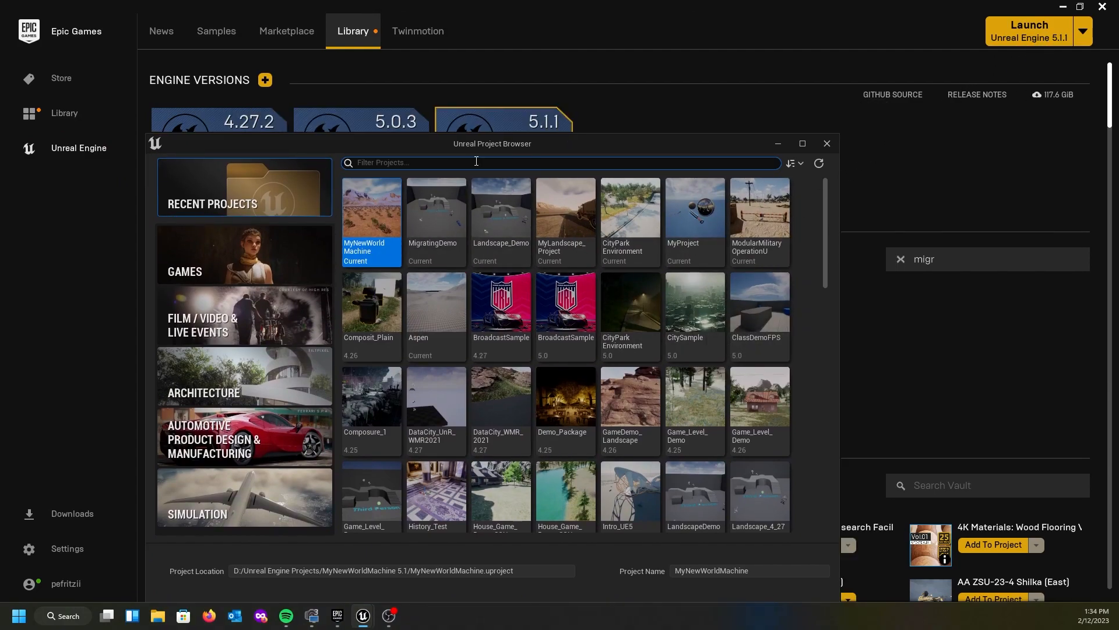
pyautogui.click(476, 162)
pyautogui.write('migr')
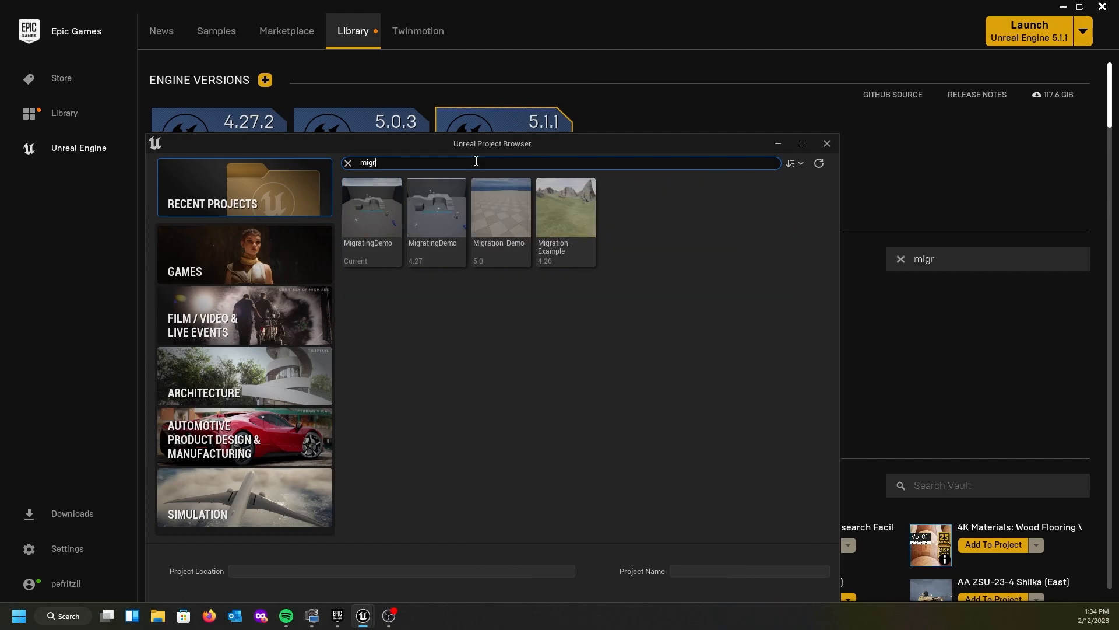
pyautogui.click(479, 224)
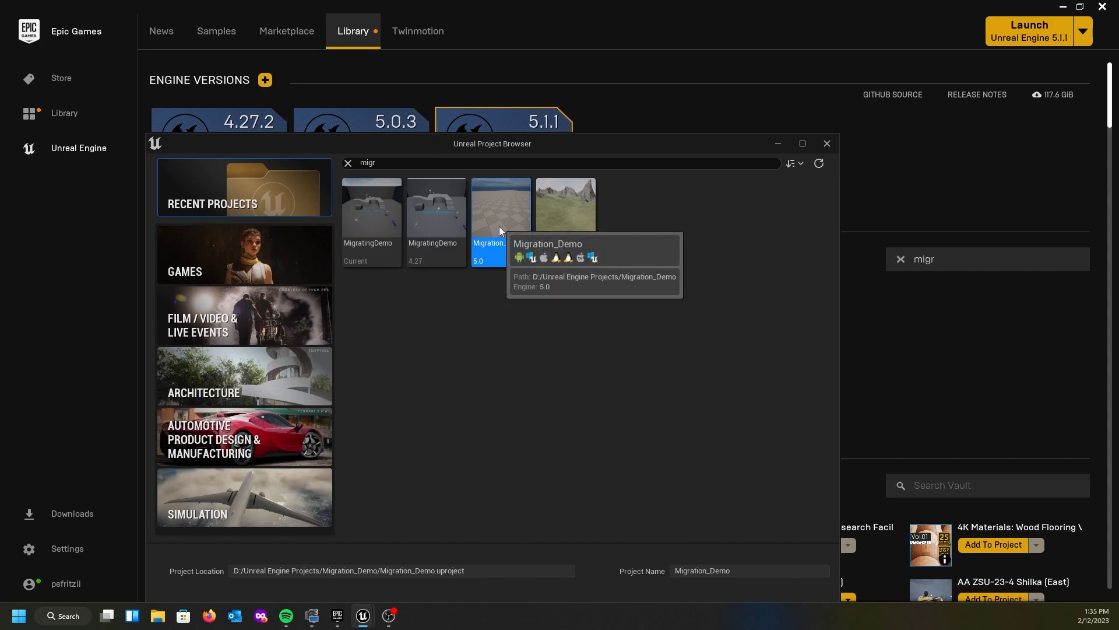
pyautogui.doubleClick(498, 225)
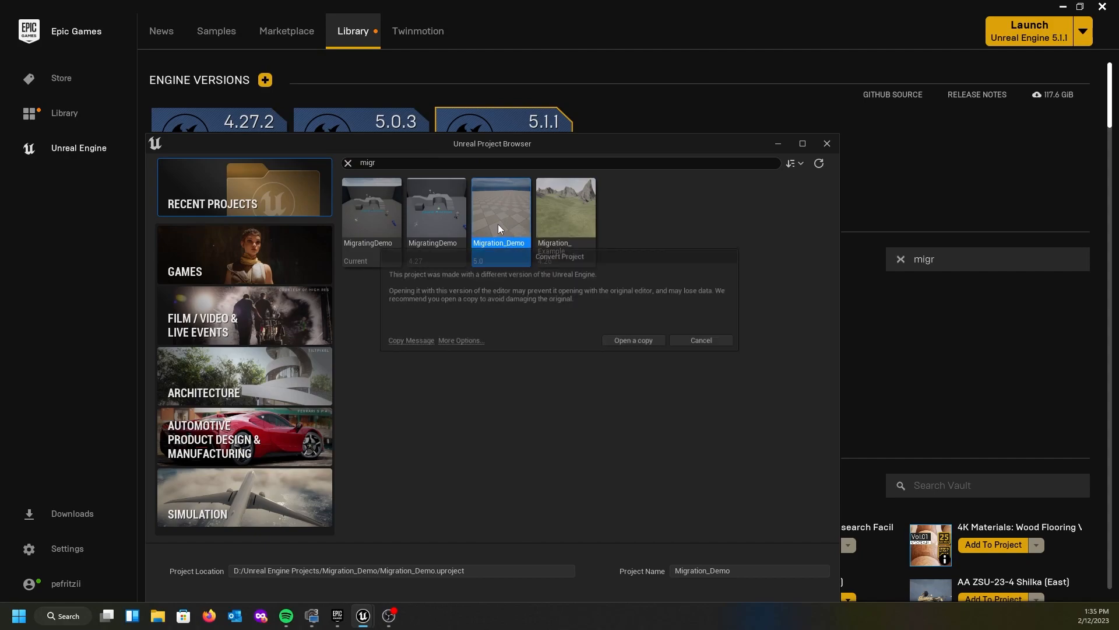
pyautogui.click(641, 343)
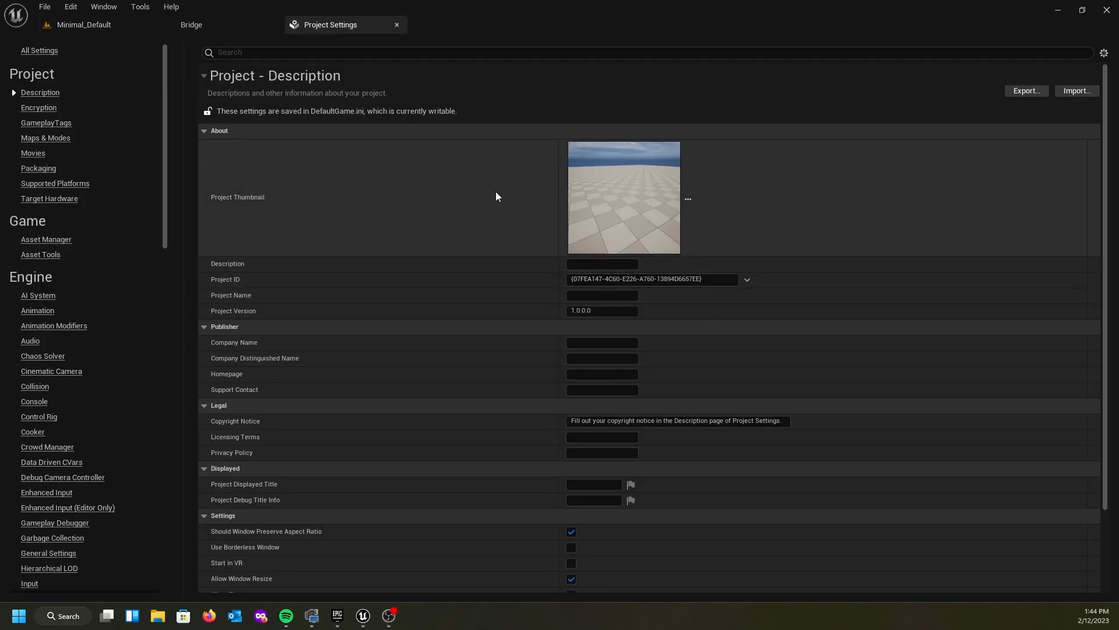
# - Enable the SM6 targeted shader format for D3D12 in the project settings and restart the editor
pyautogui.write('sm6')
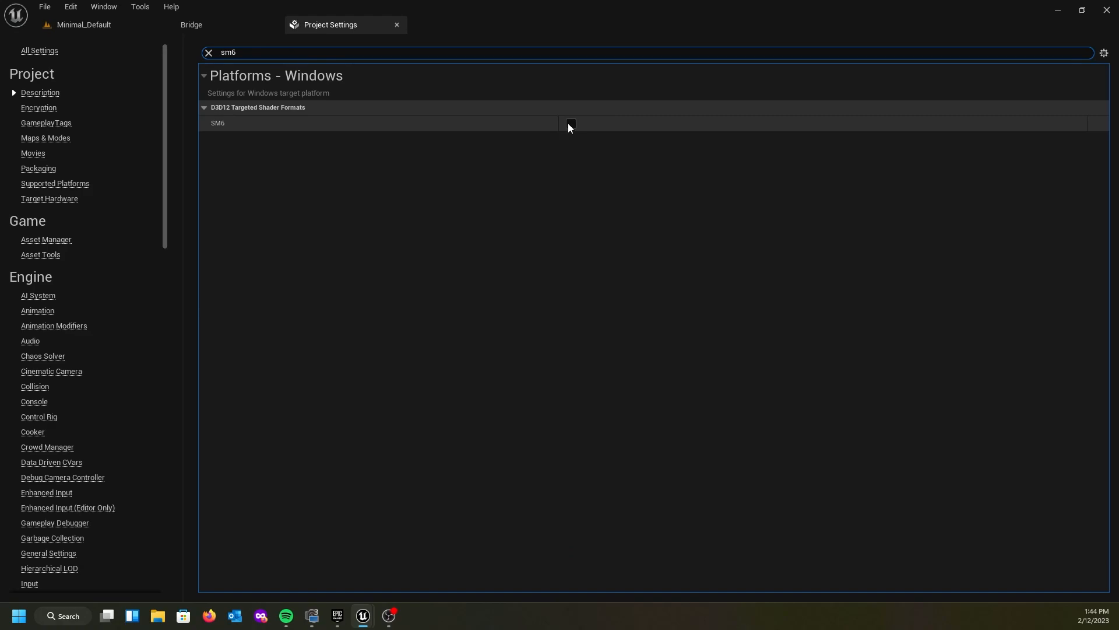
pyautogui.click(570, 123)
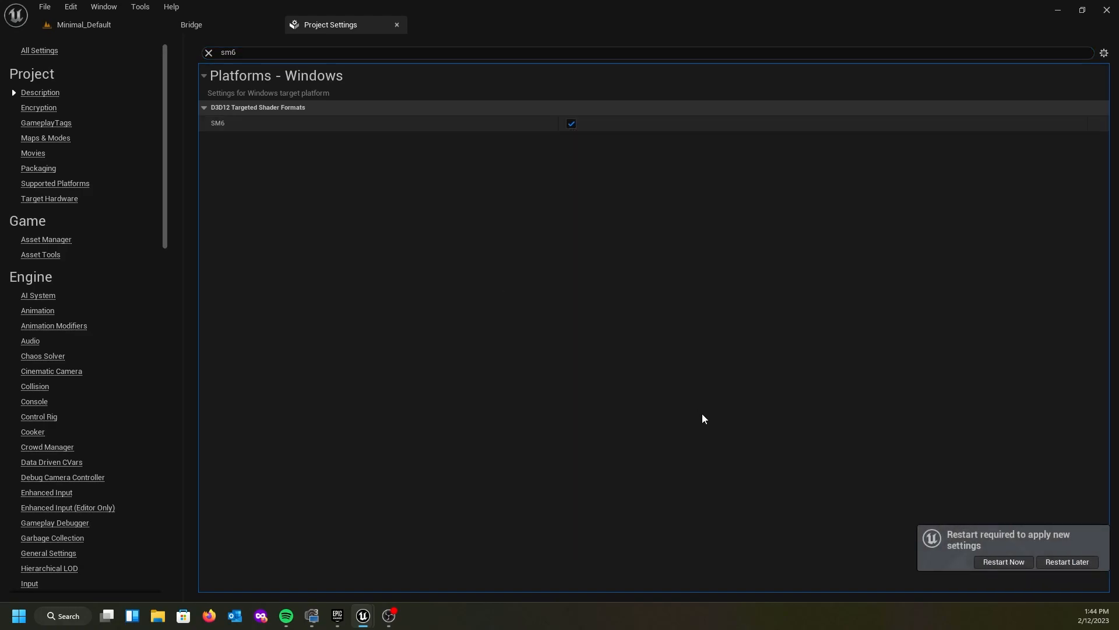
pyautogui.click(1003, 561)
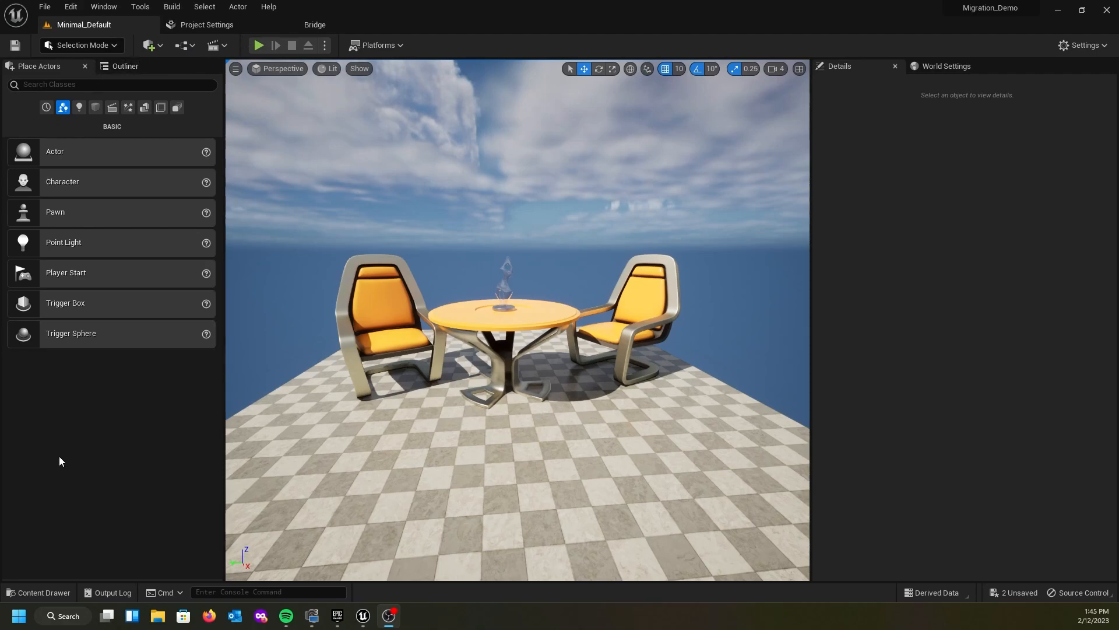
# - Open the All_Buildings_Lineup_Hero level from the CitySampleBuildings map folder without saving the modified StarterContent materials
pyautogui.click(44, 7)
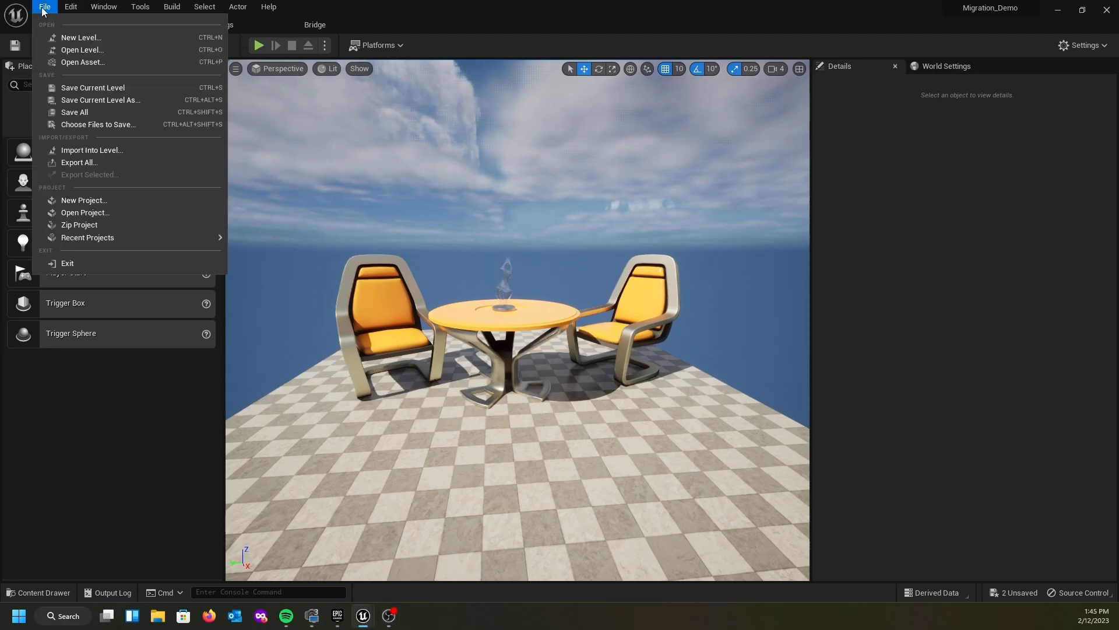
pyautogui.click(76, 50)
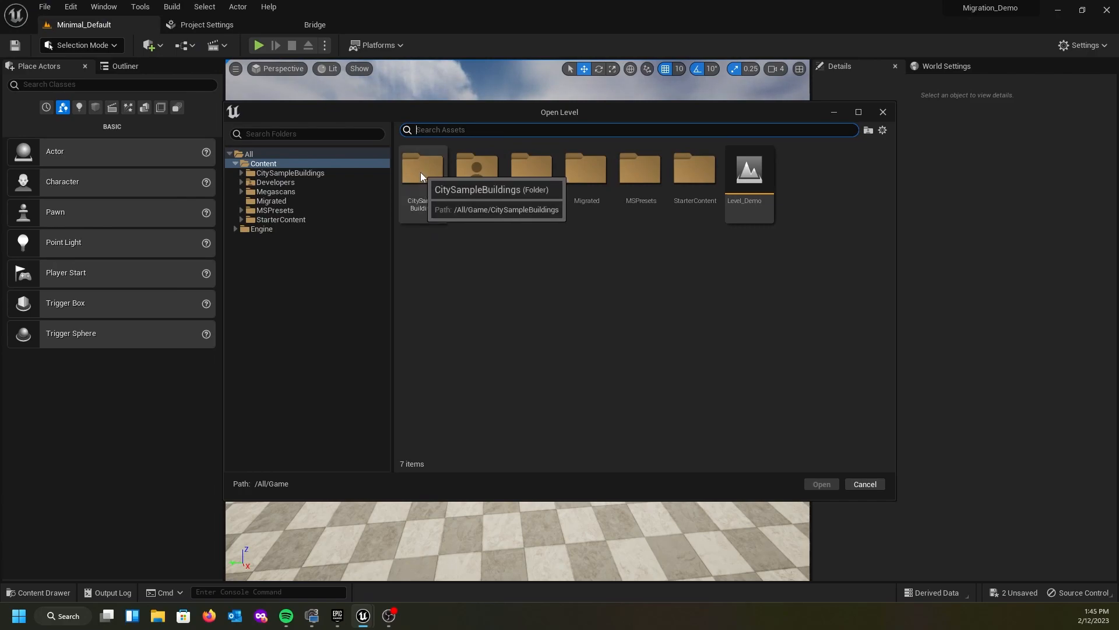
pyautogui.doubleClick(420, 172)
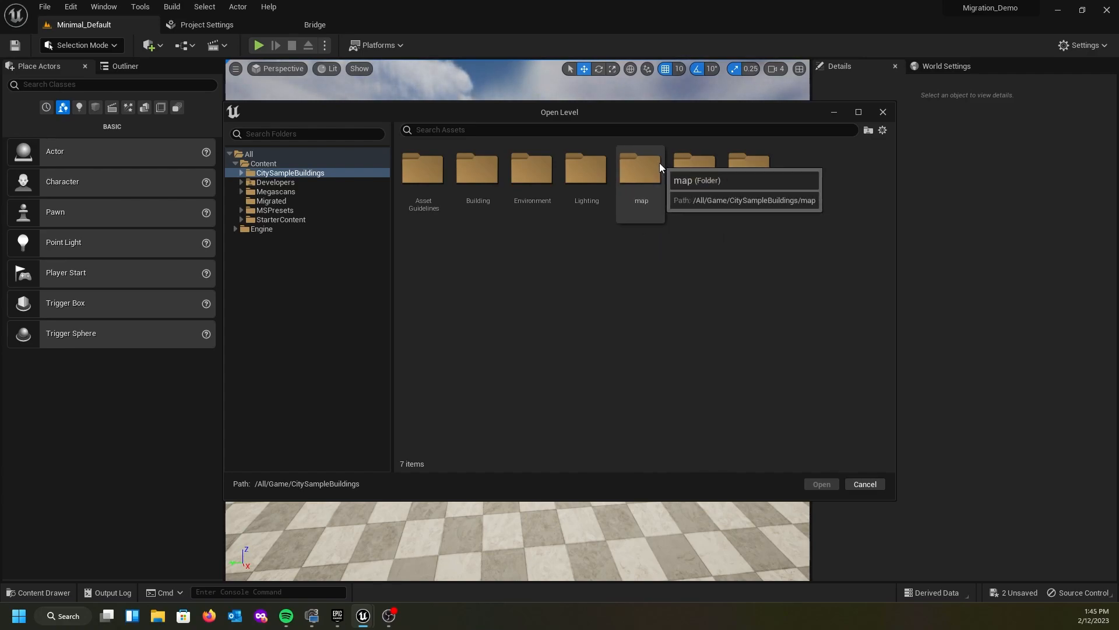
pyautogui.doubleClick(642, 166)
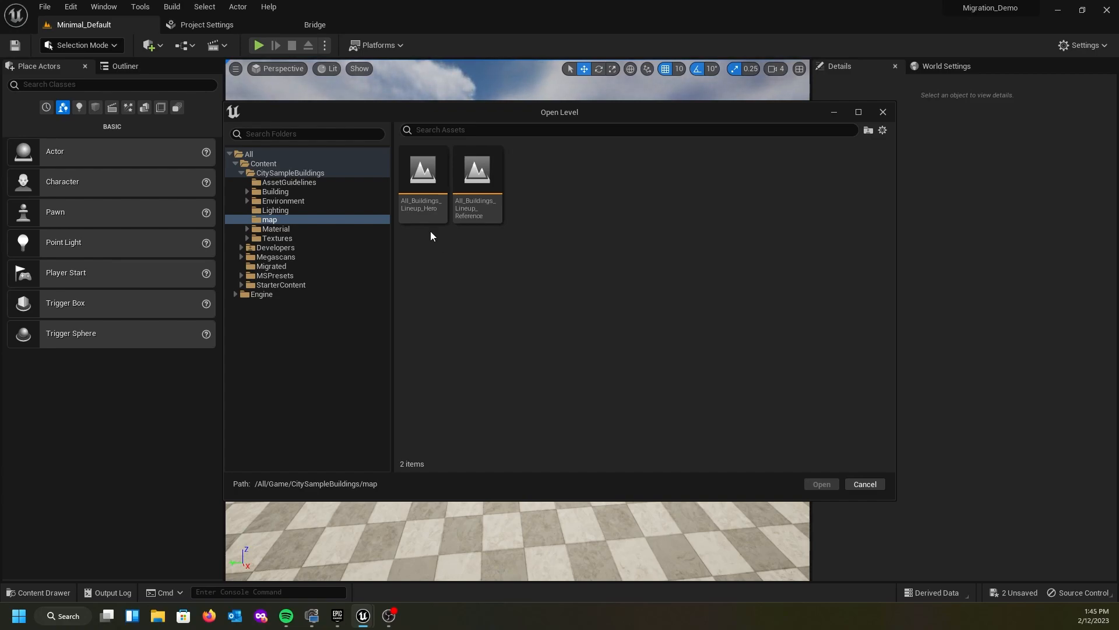
pyautogui.moveTo(421, 210)
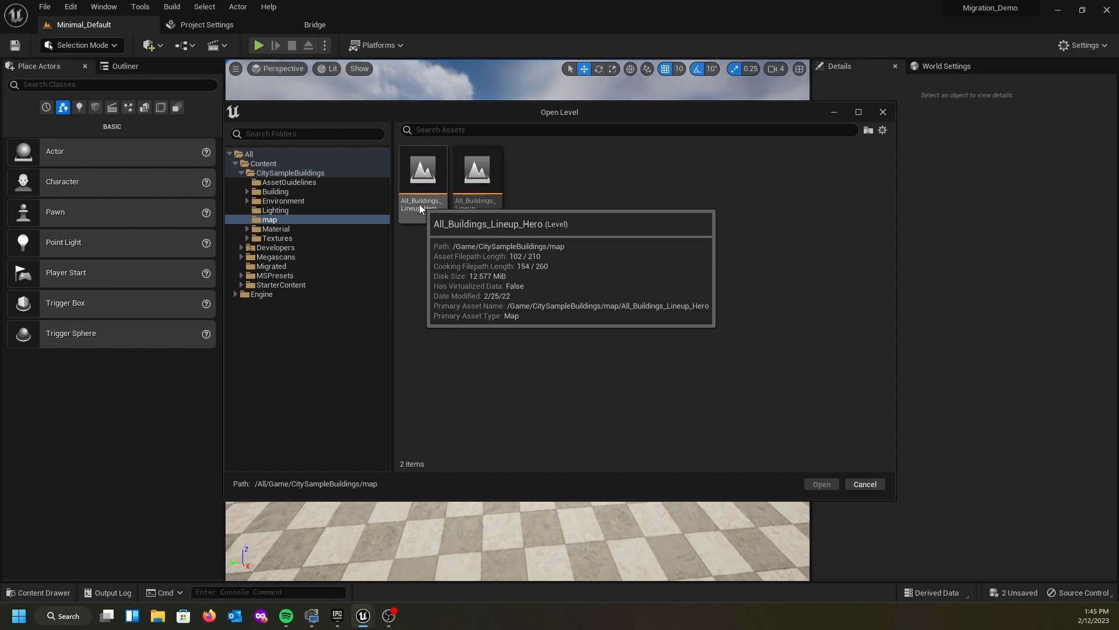
pyautogui.click(422, 205)
pyautogui.doubleClick(422, 205)
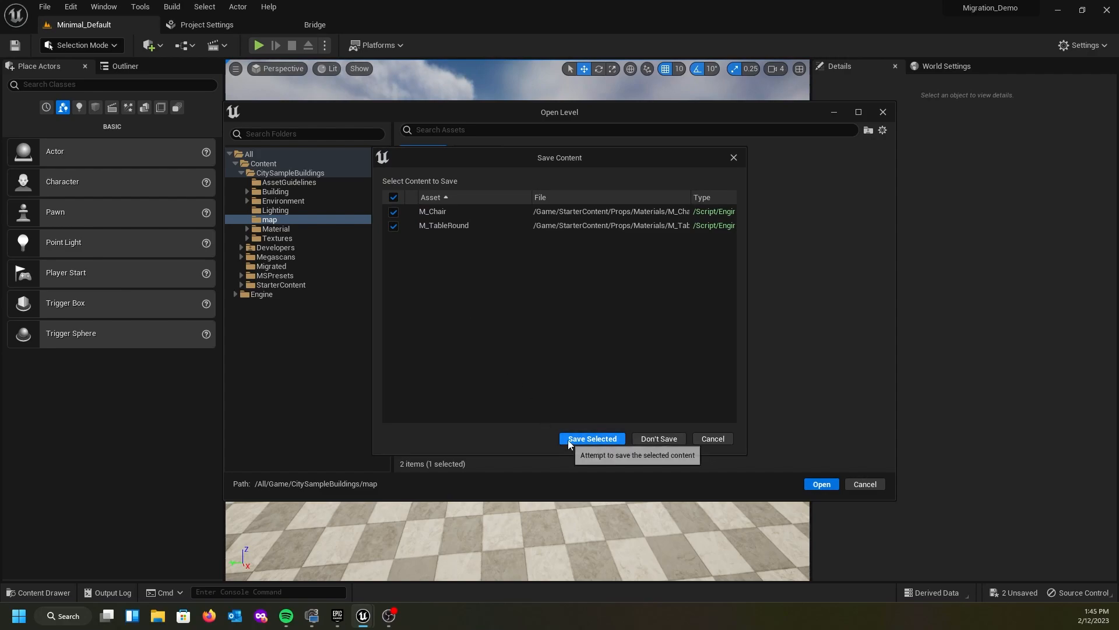
pyautogui.click(652, 438)
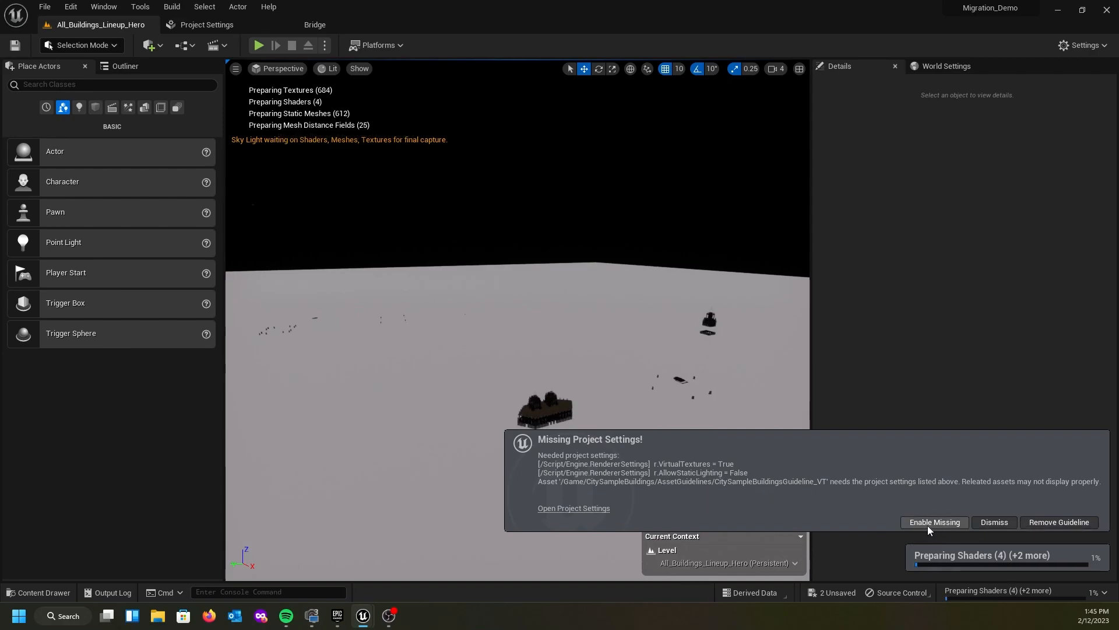
# - Enable the missing project settings that City Sample Buildings needs and restart the editor without saving the modified materials
pyautogui.click(929, 524)
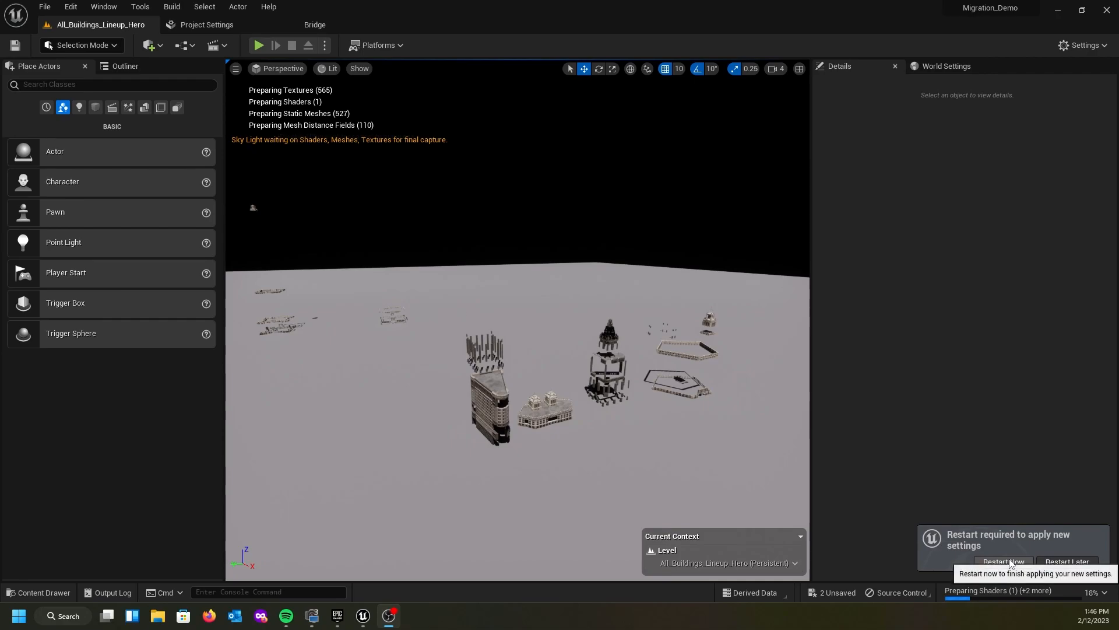
pyautogui.click(1003, 523)
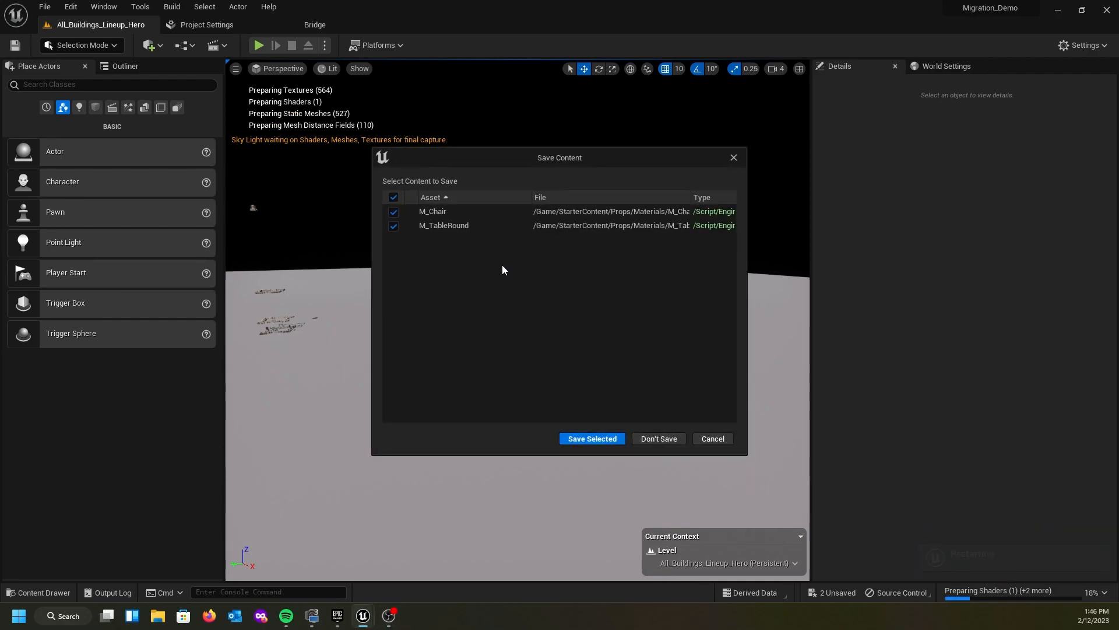
pyautogui.click(656, 432)
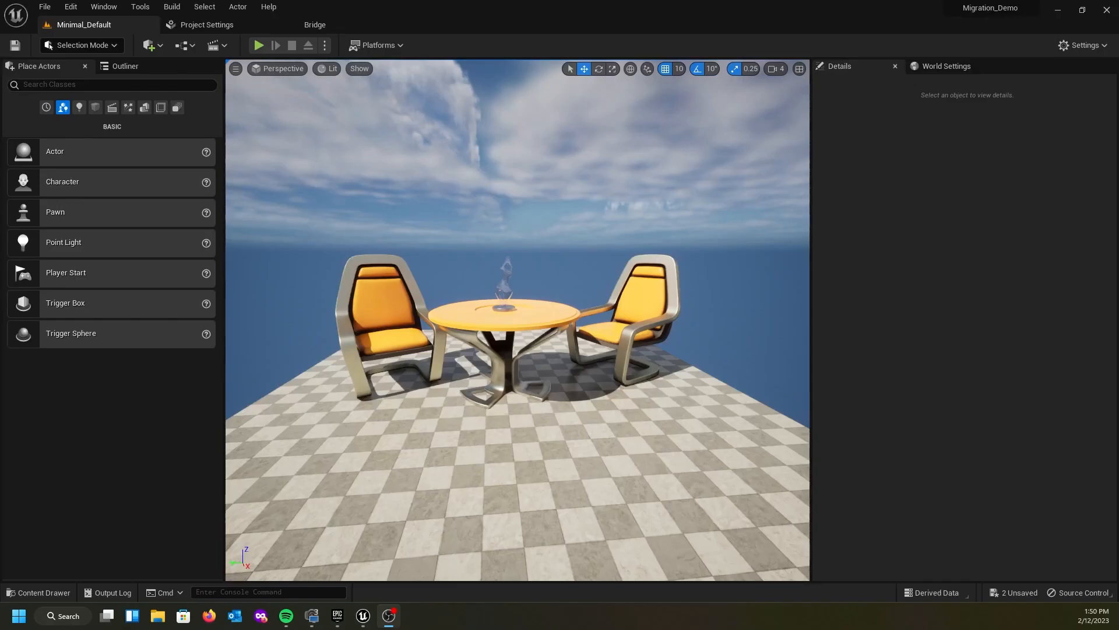
# - Open the All_Buildings_Lineup_Hero level from the CitySampleBuildings map folder, saving the modified M_Chair and M_TableRound materials
pyautogui.click(39, 7)
pyautogui.click(62, 52)
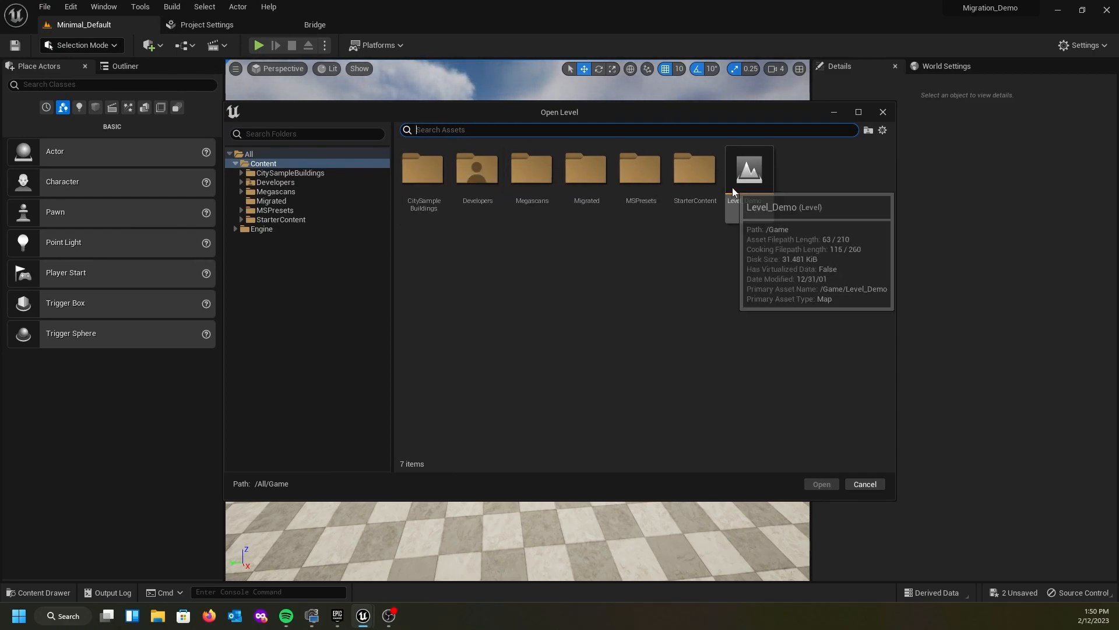
pyautogui.doubleClick(436, 166)
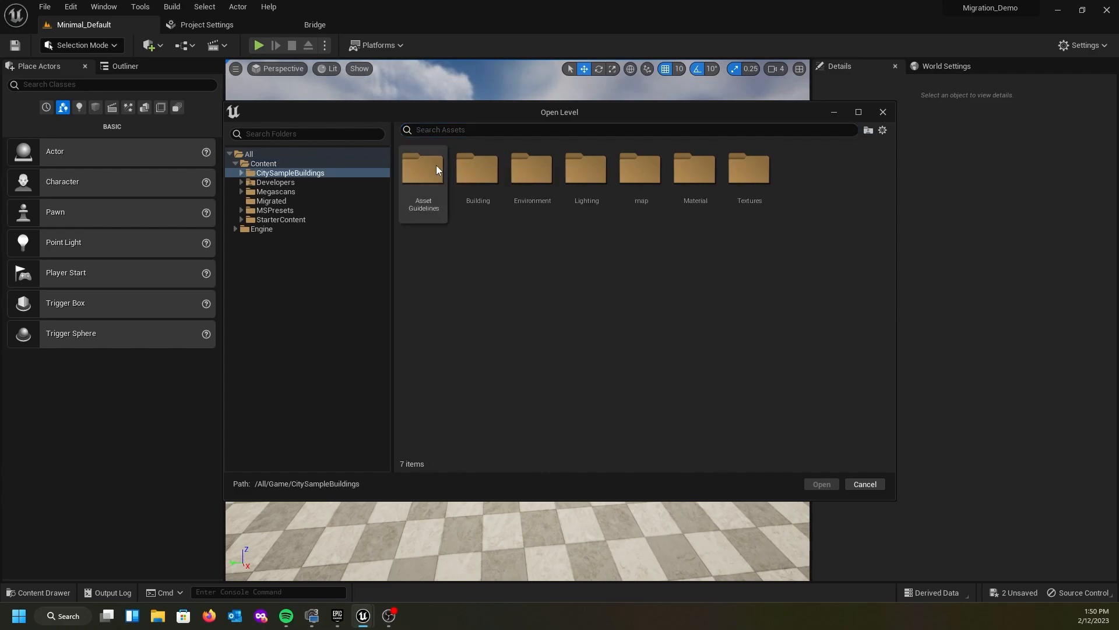
pyautogui.doubleClick(469, 169)
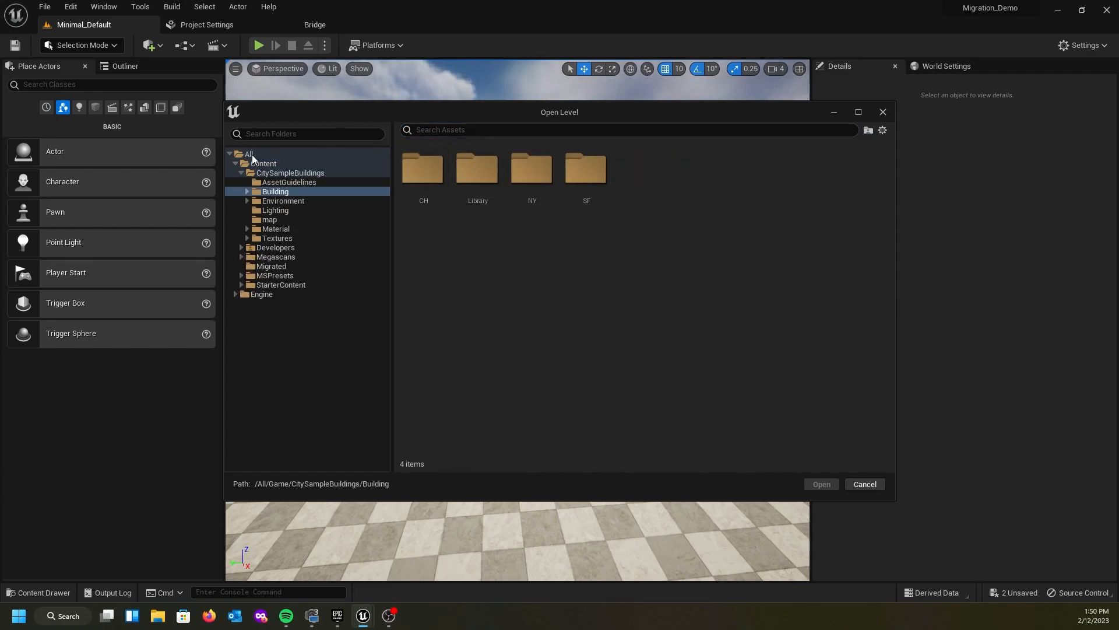
pyautogui.click(295, 173)
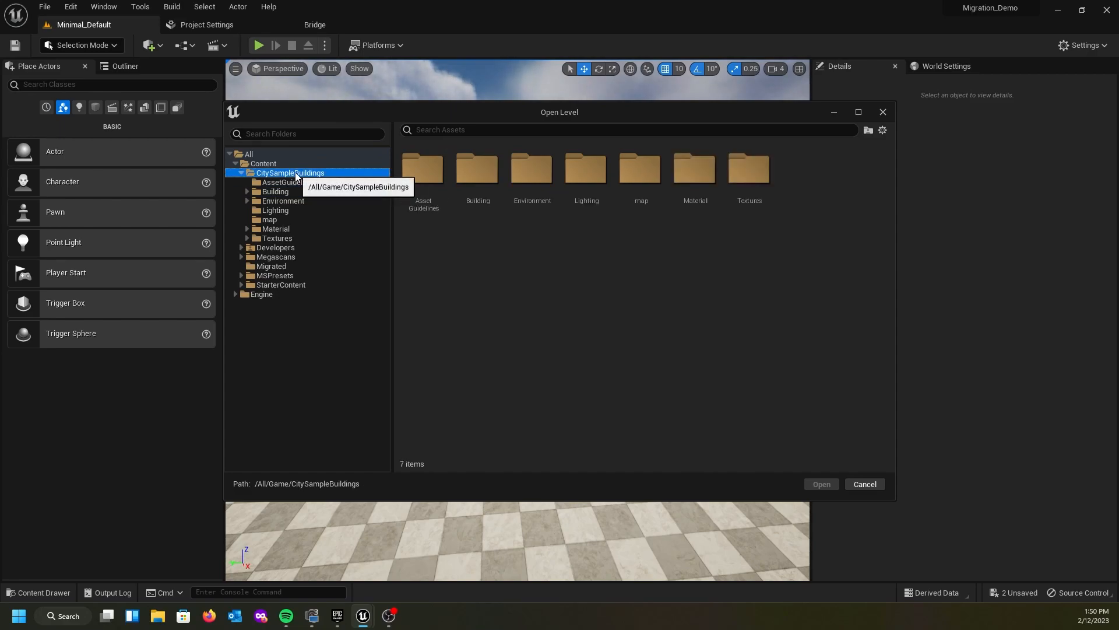
pyautogui.doubleClick(645, 169)
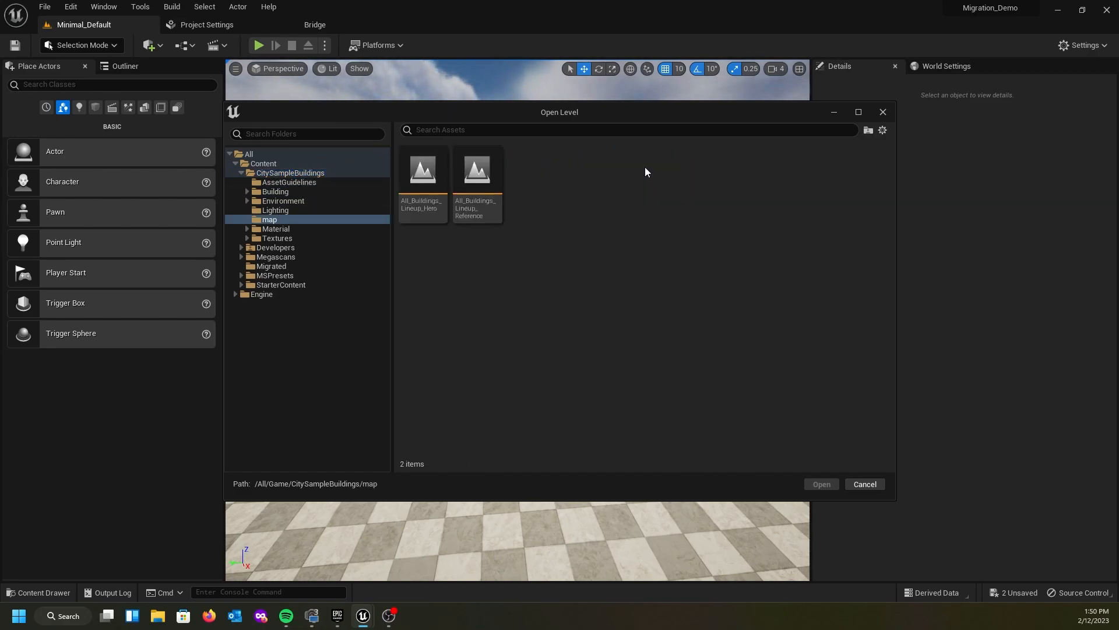
pyautogui.doubleClick(424, 204)
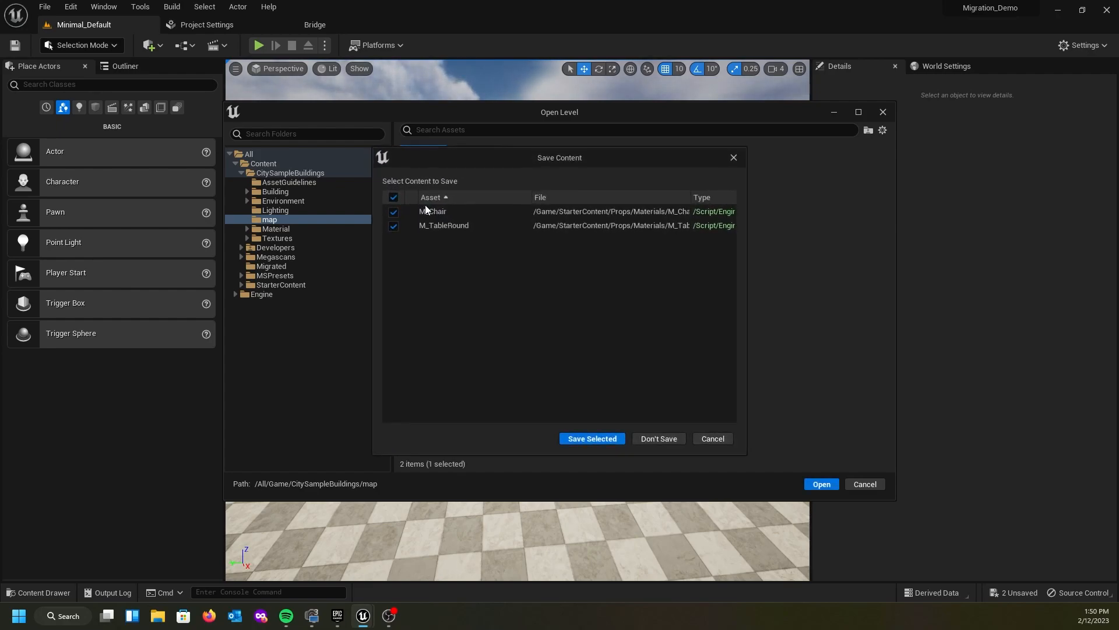
pyautogui.click(580, 438)
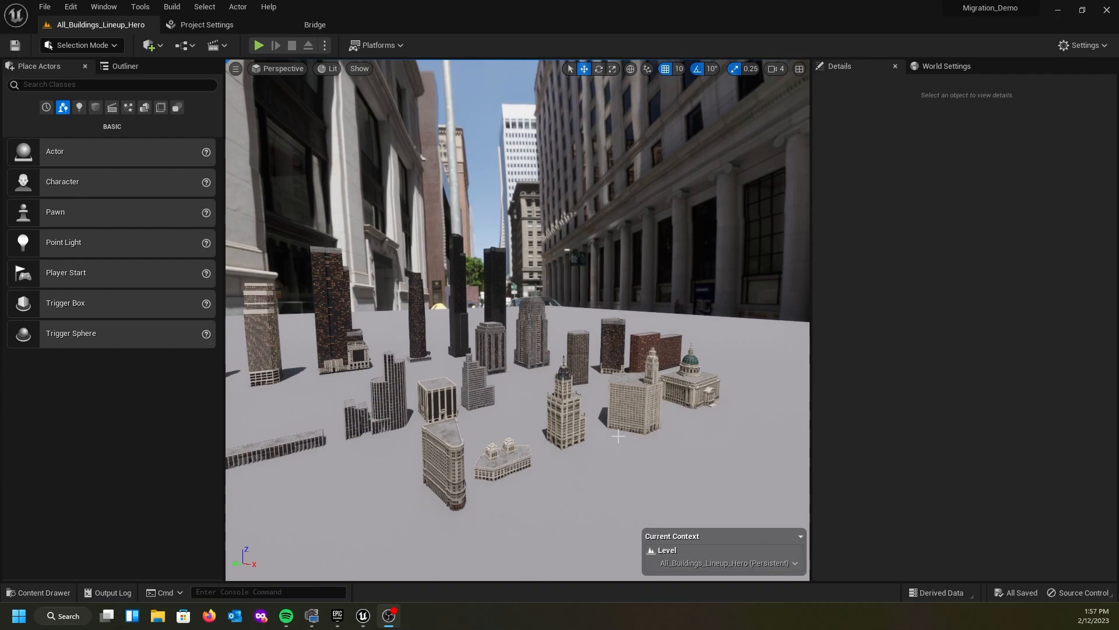
# - Raise the viewport camera speed to 7
pyautogui.moveTo(591, 382); pyautogui.dragTo(719, 368, button='right')
pyautogui.moveTo(699, 280); pyautogui.dragTo(652, 277, button='right')
pyautogui.press('w')
pyautogui.click(780, 69)
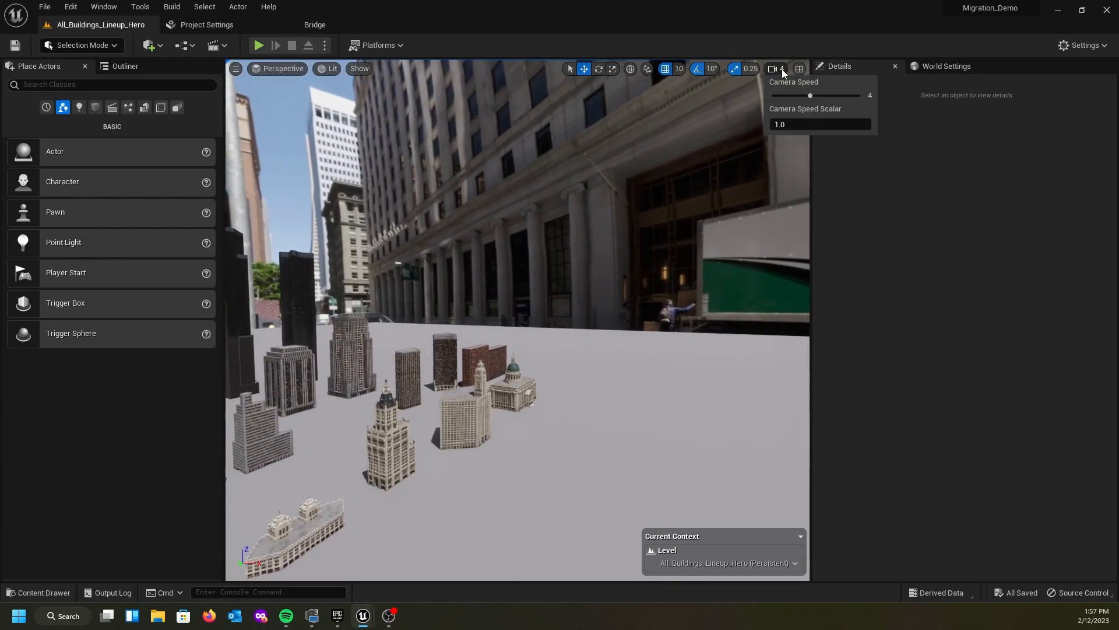
pyautogui.click(847, 95)
# - Fly up to the building with the green dome in the lineup and select it
pyautogui.moveTo(562, 367); pyautogui.dragTo(400, 387, button='right')
pyautogui.press('w')
pyautogui.press('w')
pyautogui.press('d')
pyautogui.press('q')
pyautogui.moveTo(488, 323); pyautogui.dragTo(483, 318, button='right')
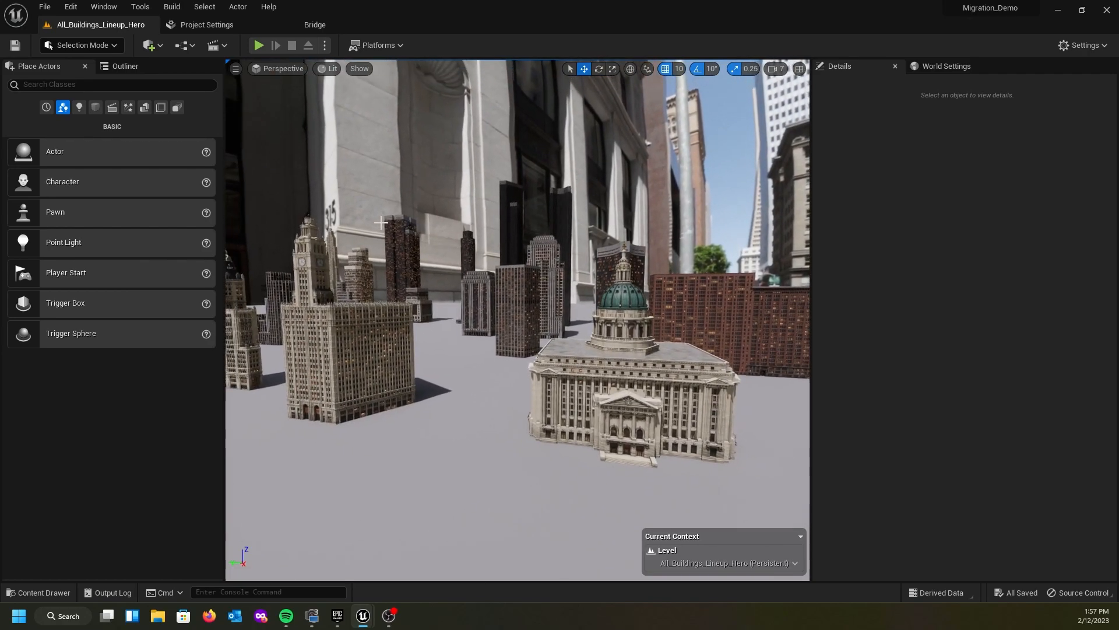
pyautogui.moveTo(411, 248); pyautogui.dragTo(435, 280, button='right')
pyautogui.press('w')
pyautogui.press('w')
pyautogui.press('s')
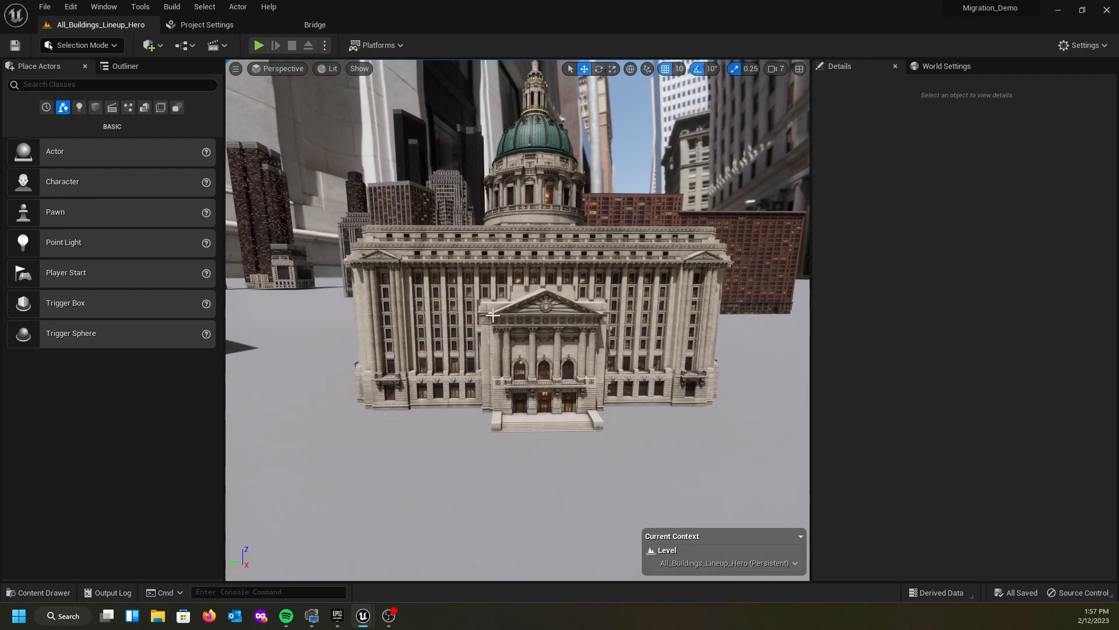
pyautogui.click(483, 279)
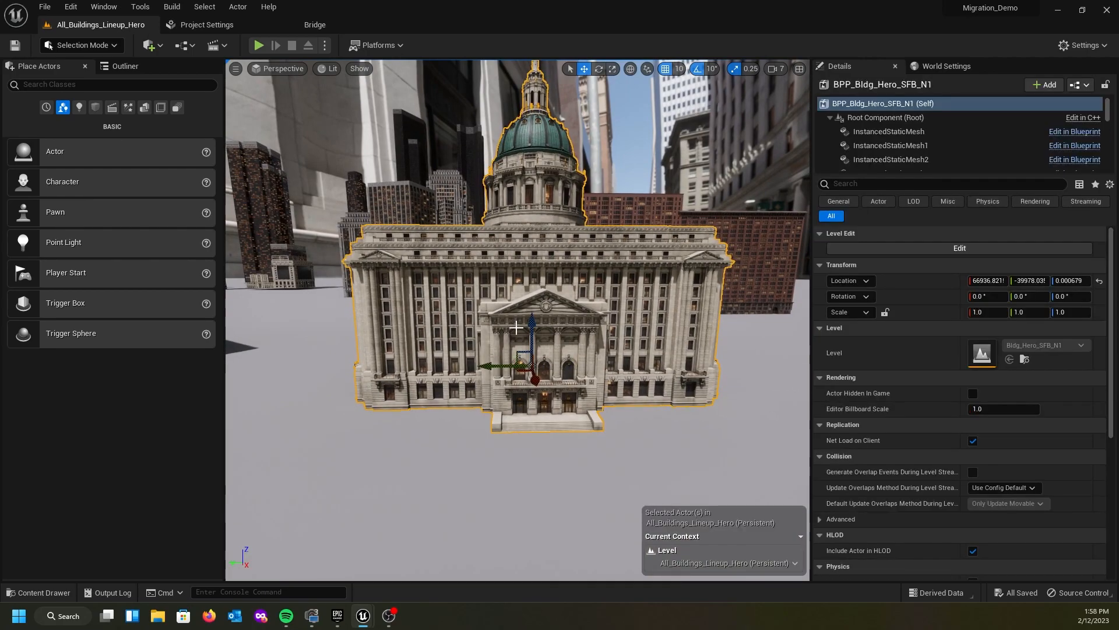
# - Examine the selected domed building from its side, roof and front
pyautogui.moveTo(514, 327); pyautogui.dragTo(608, 354, button='right')
pyautogui.press('e')
pyautogui.press('a')
pyautogui.press('a')
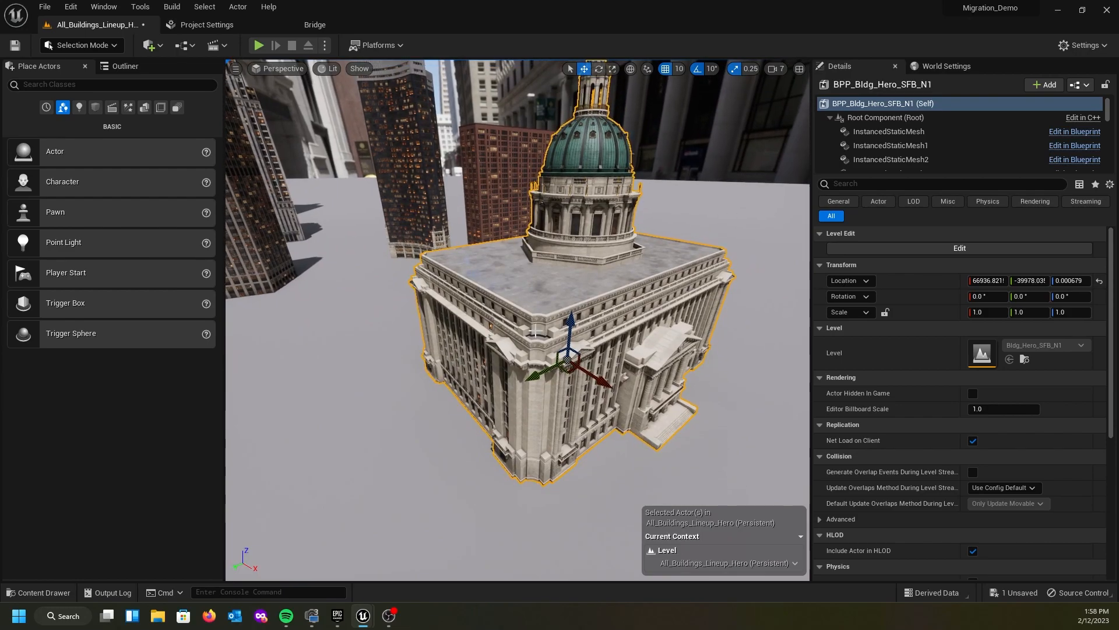
pyautogui.moveTo(479, 270); pyautogui.dragTo(530, 365, button='right')
pyautogui.press('d')
pyautogui.press('q')
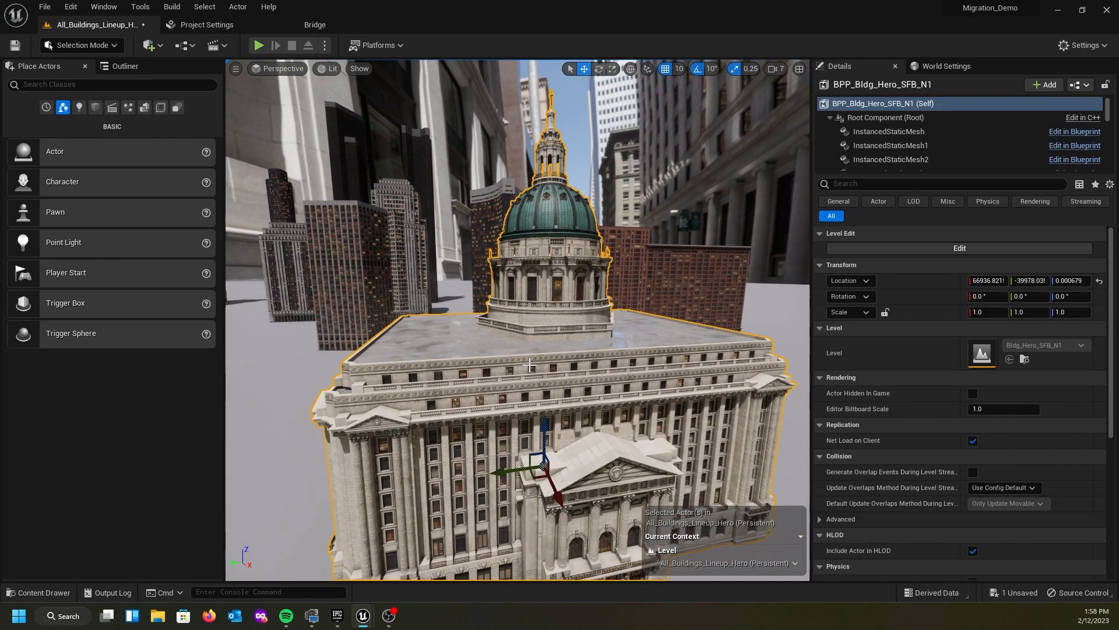
pyautogui.scroll(2, 516, 367)
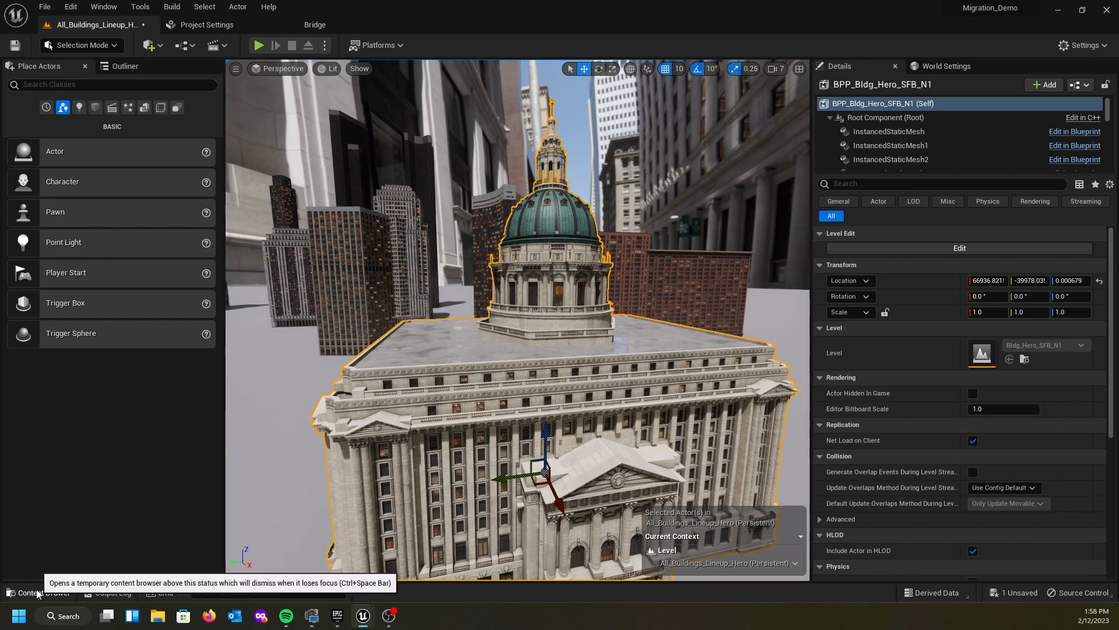
# - Locate the selected building's level asset, Bldg_Hero_SFB_N1, in the project content
pyautogui.click(37, 593)
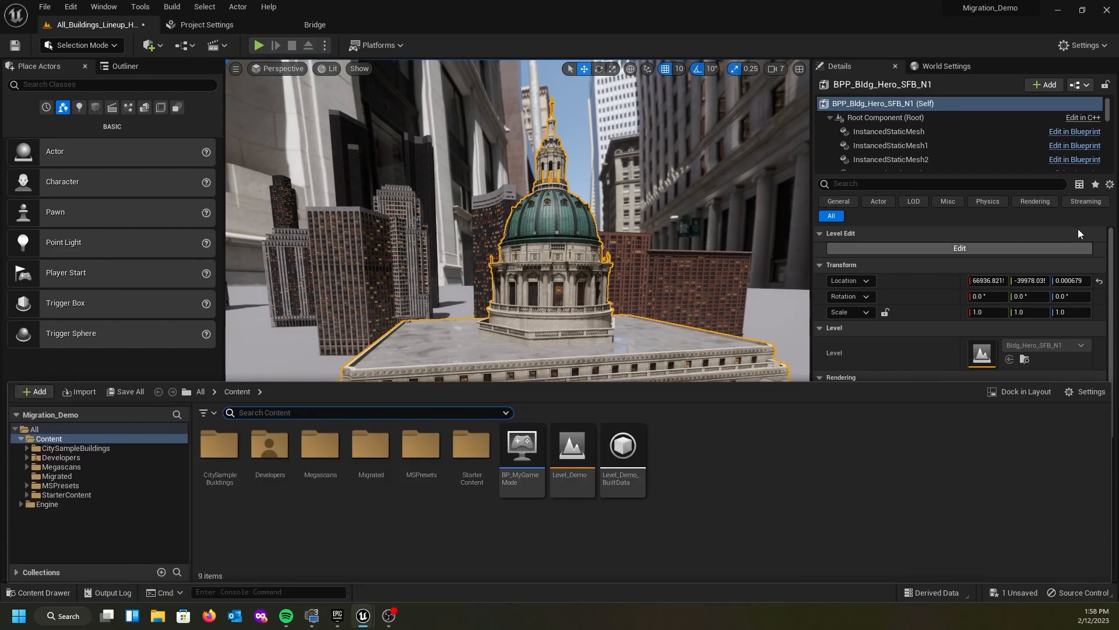
pyautogui.click(893, 353)
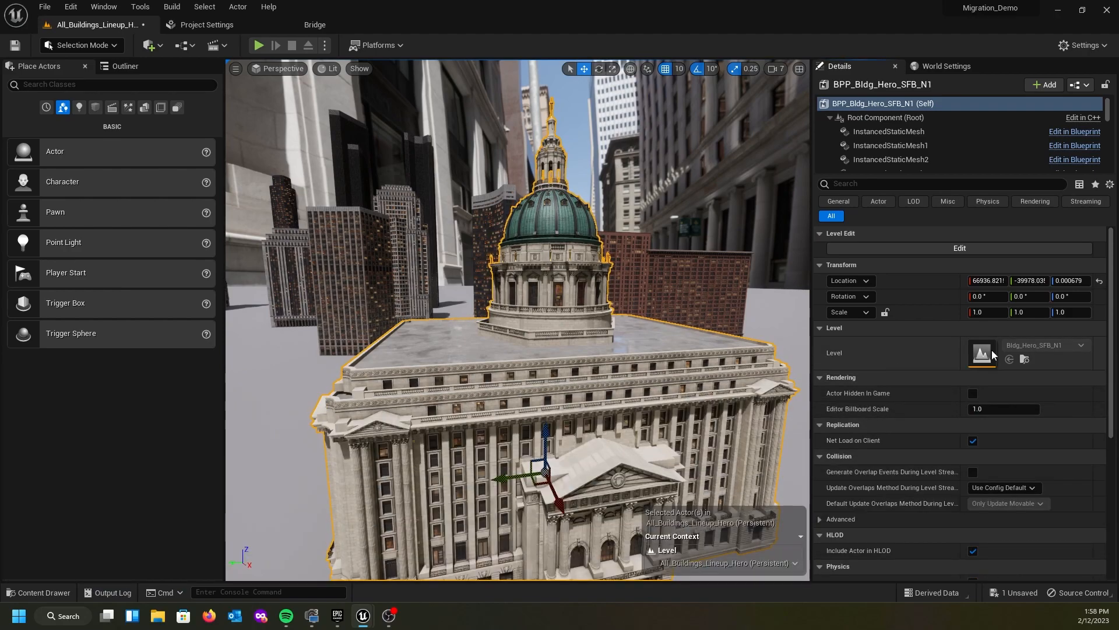
pyautogui.click(1024, 360)
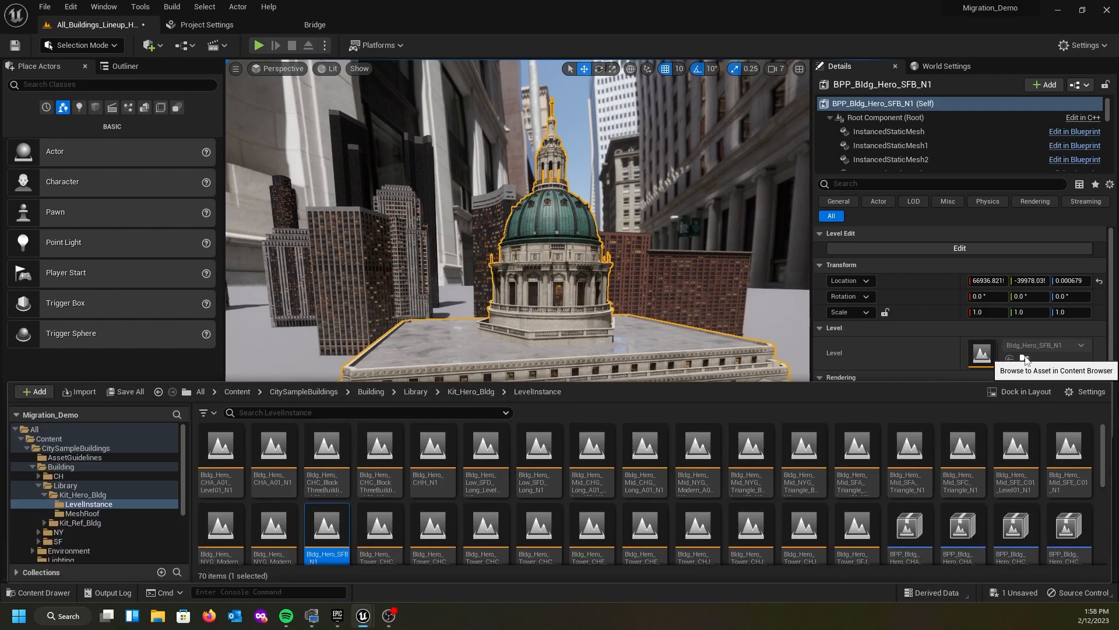
pyautogui.scroll(-1, 334, 533)
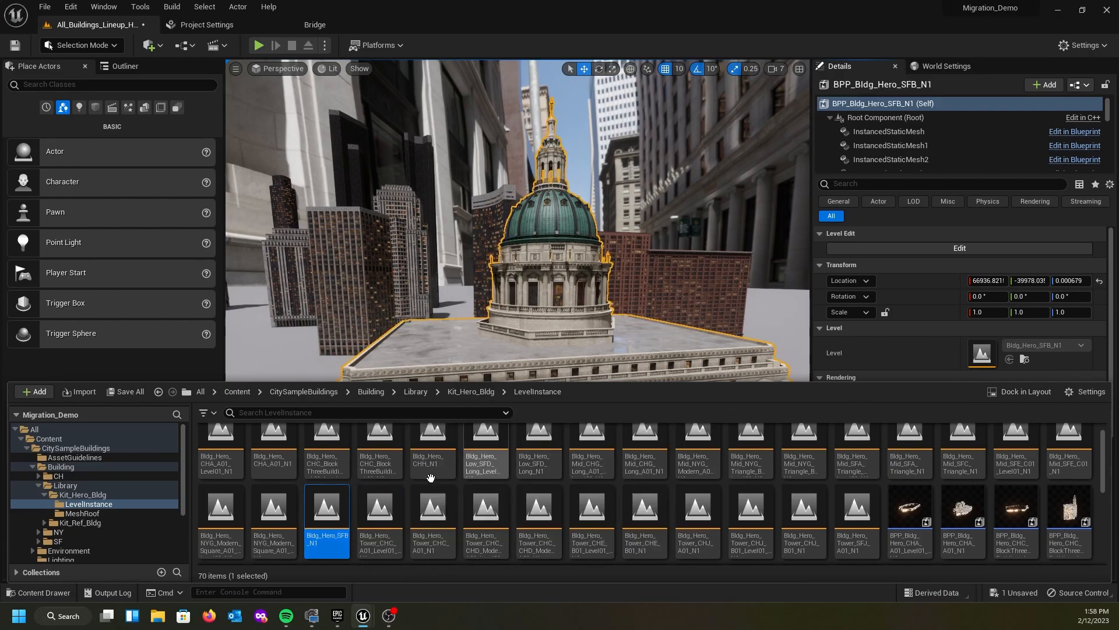
# - Start migrating the Bldg_Hero_SFB_N1 level asset, saving the All_Buildings_Lineup_Hero level and accepting all assets in the report
pyautogui.rightClick(326, 522)
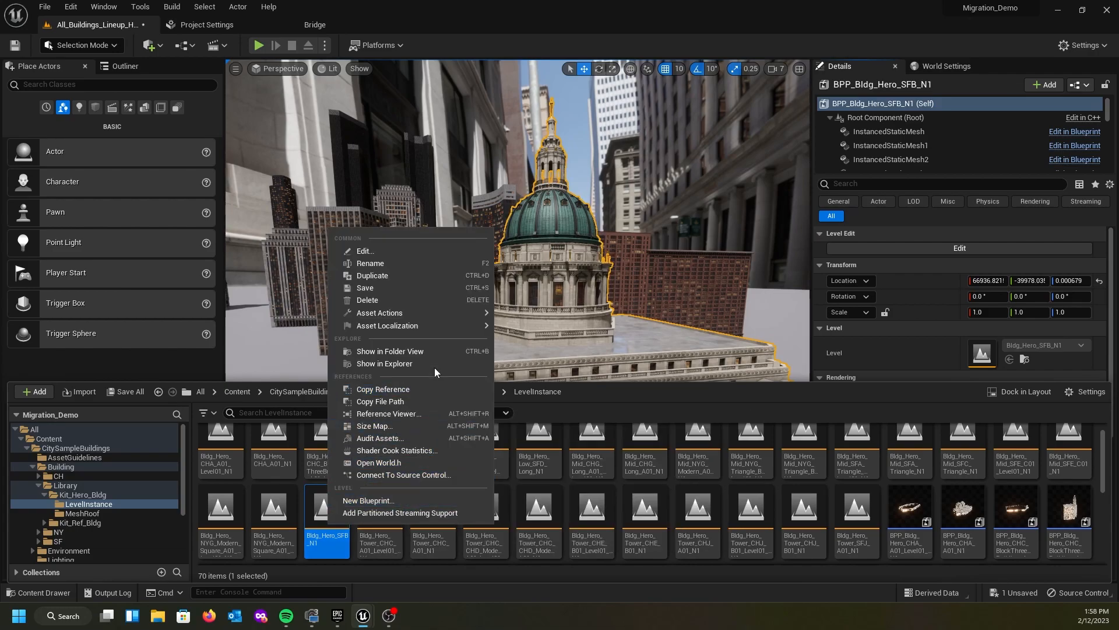
pyautogui.moveTo(435, 316)
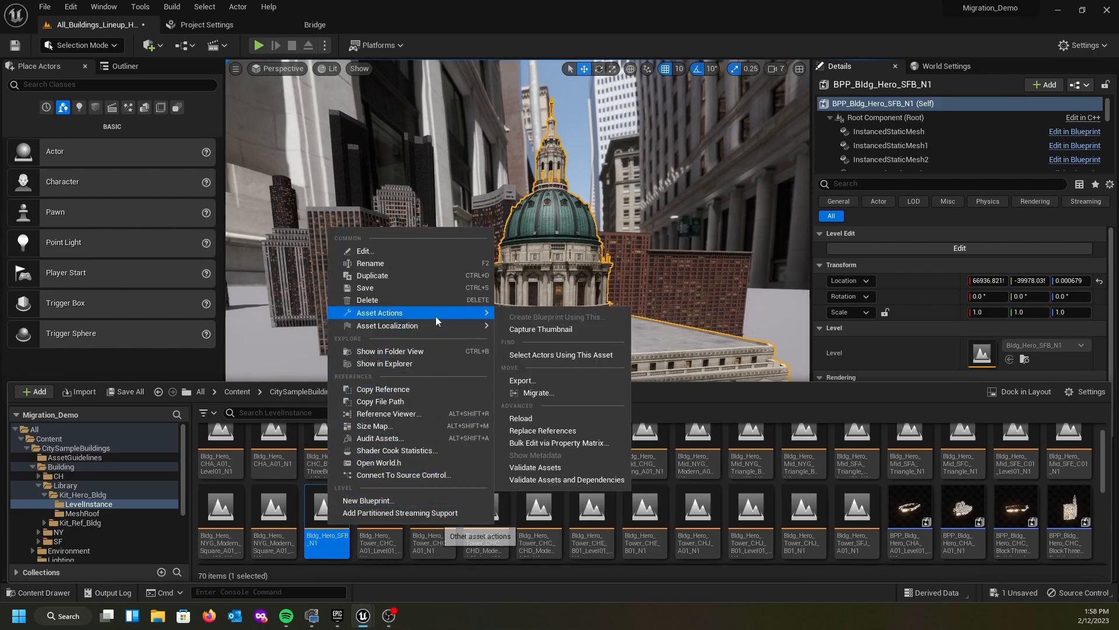
pyautogui.click(538, 394)
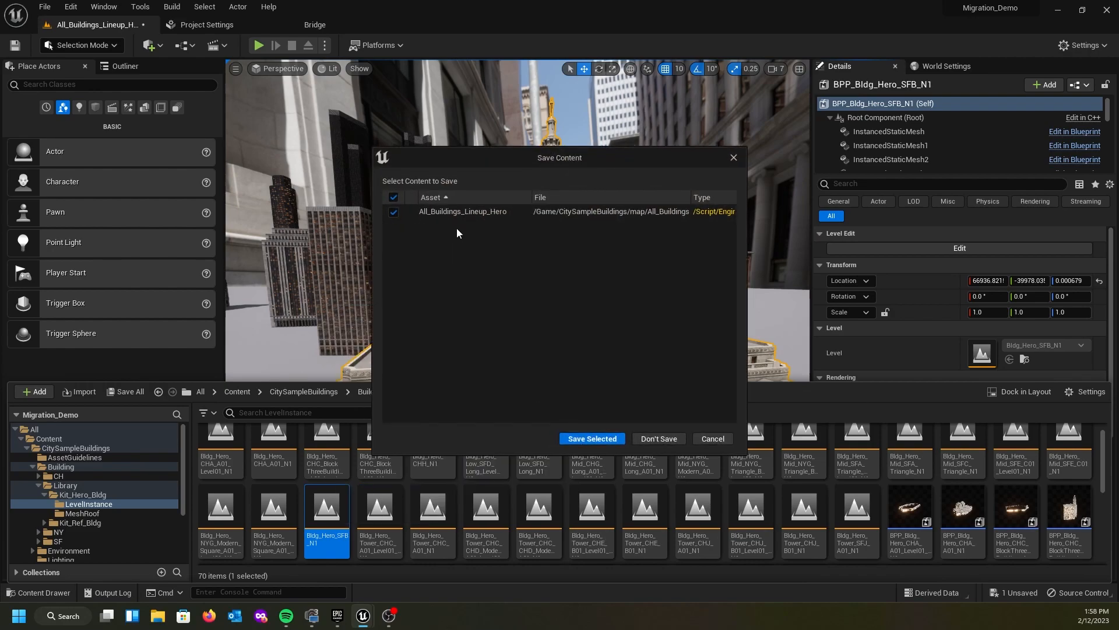
pyautogui.click(605, 436)
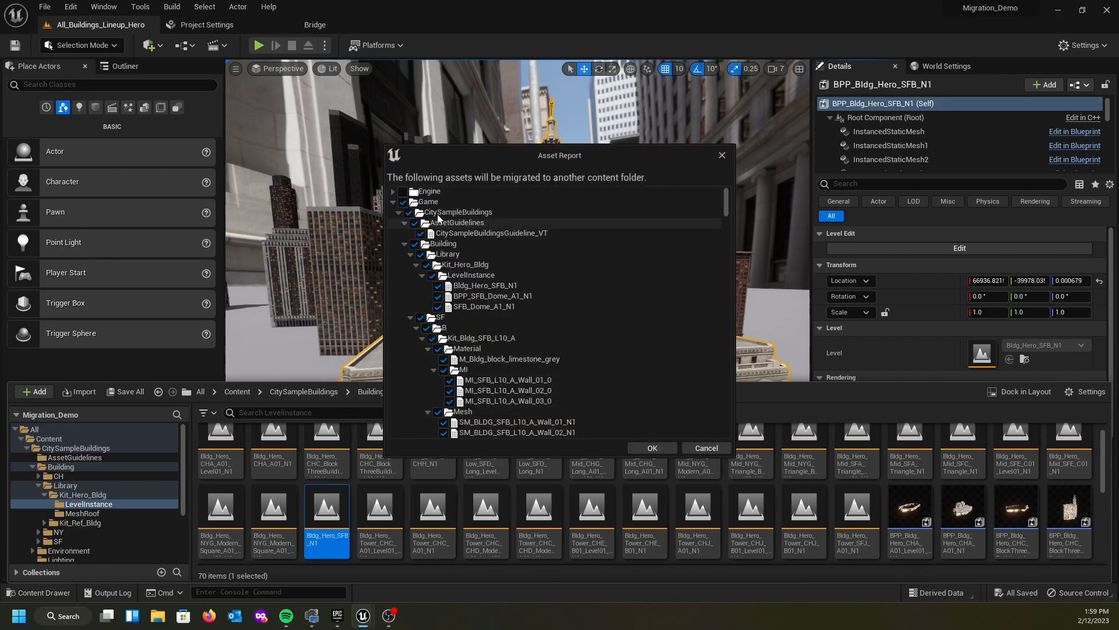
pyautogui.scroll(-8, 489, 334)
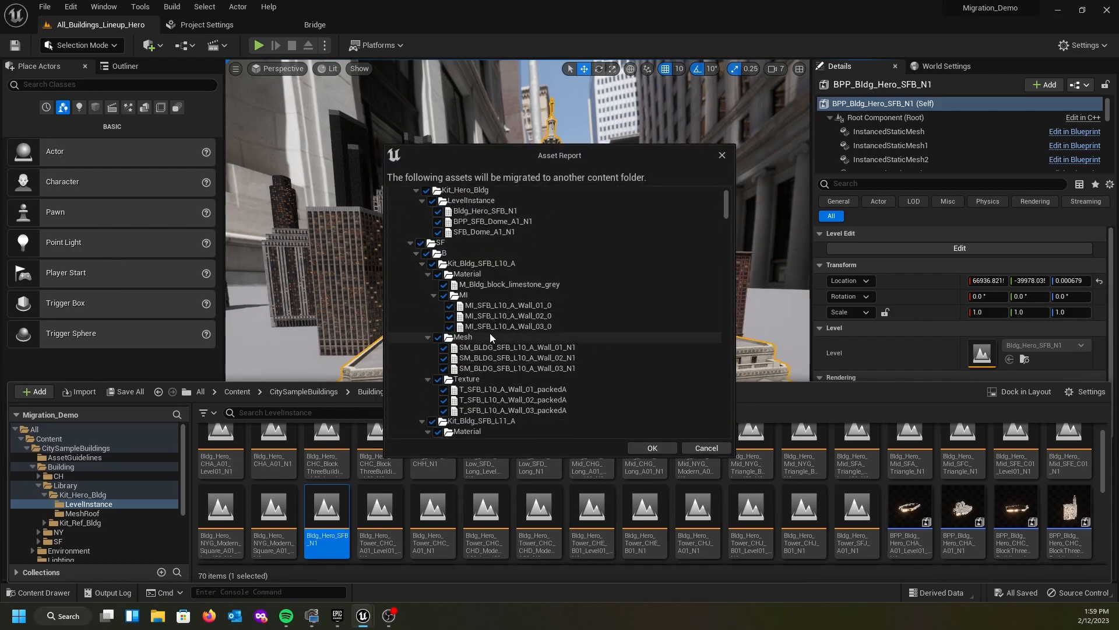
pyautogui.scroll(-10, 491, 341)
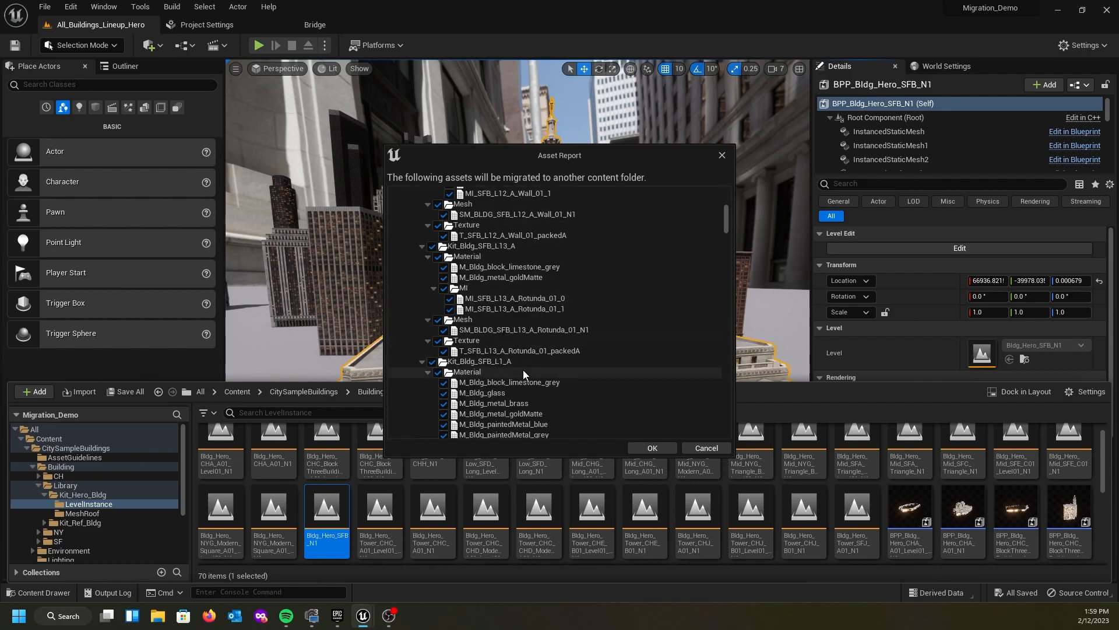
pyautogui.click(641, 447)
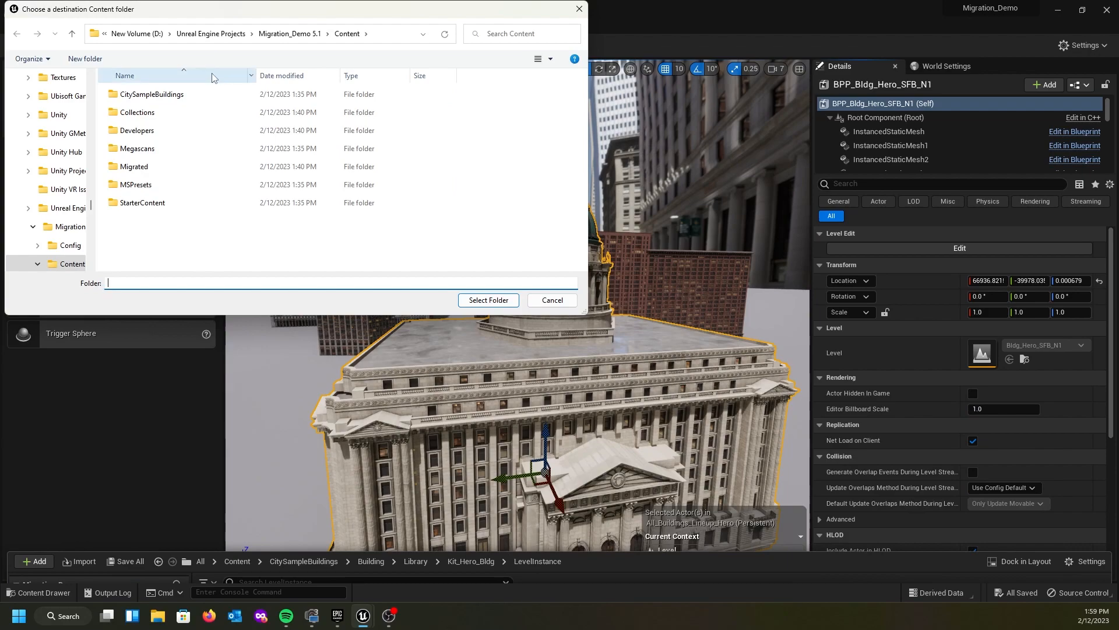
# - Set the Content folder of the MyNewWorldMachine 5.1 project as the migration destination and run the migration
pyautogui.click(211, 34)
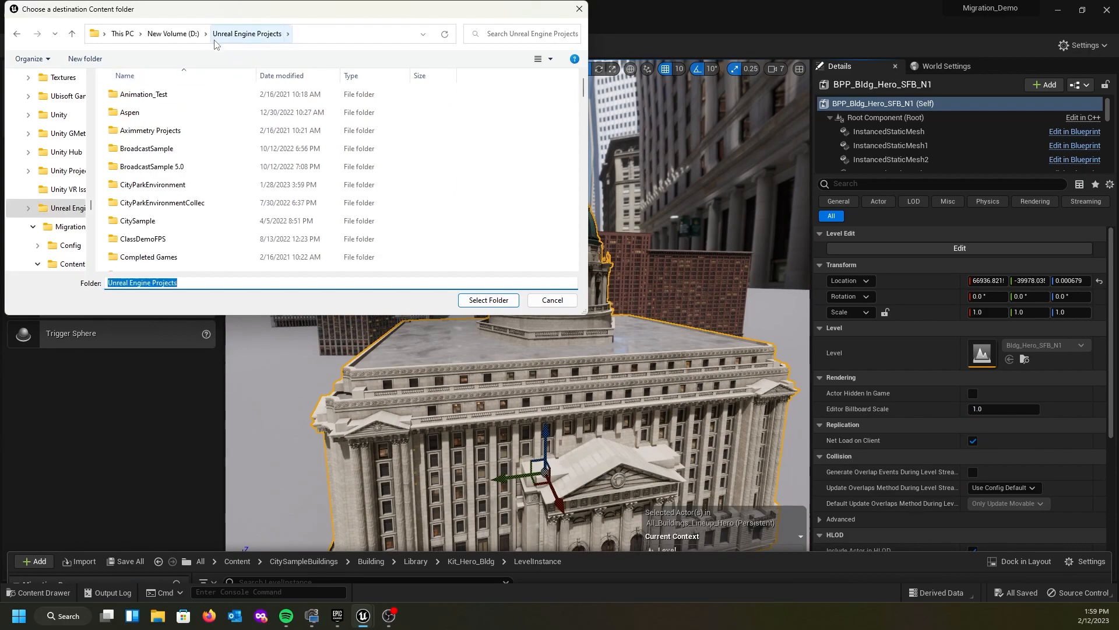
pyautogui.scroll(-10, 208, 153)
pyautogui.scroll(-3, 208, 153)
pyautogui.scroll(-2, 208, 152)
pyautogui.scroll(-2, 204, 158)
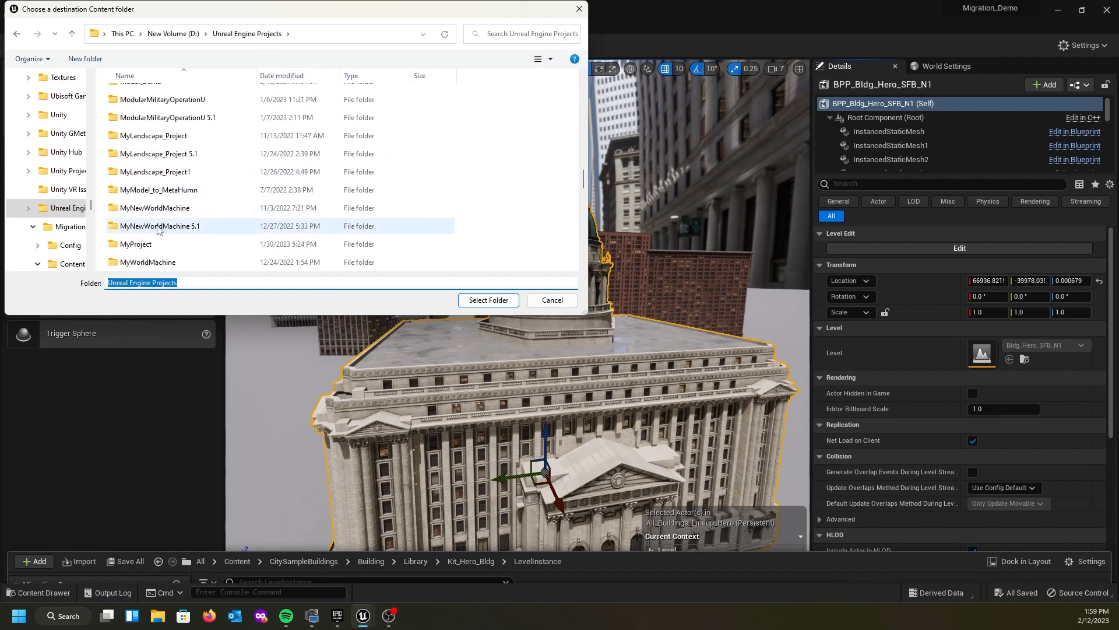
pyautogui.doubleClick(155, 227)
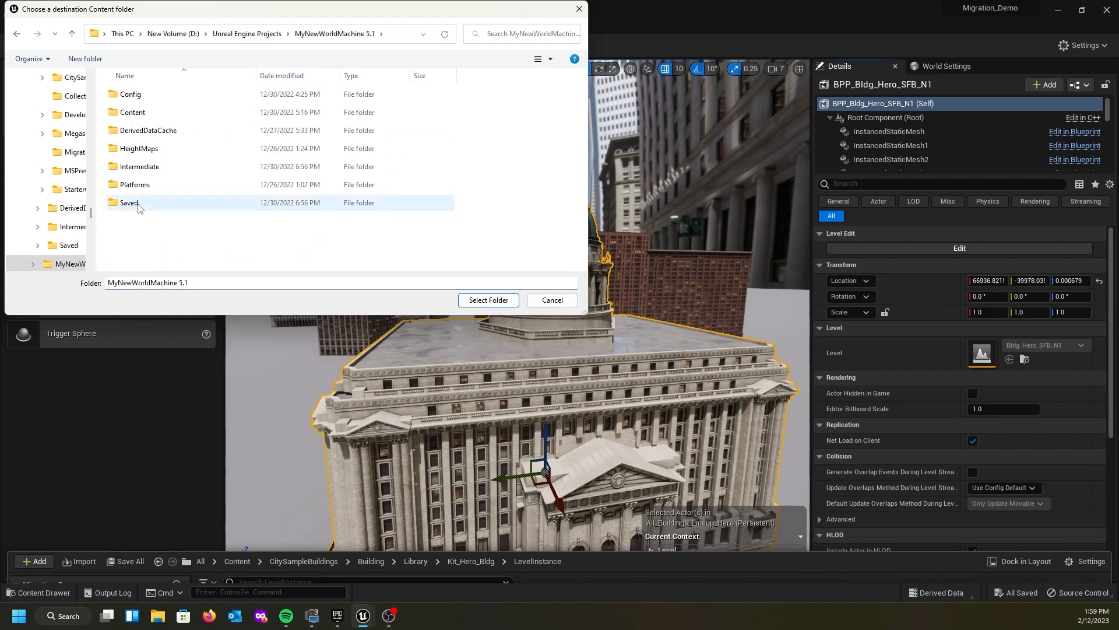
pyautogui.click(132, 113)
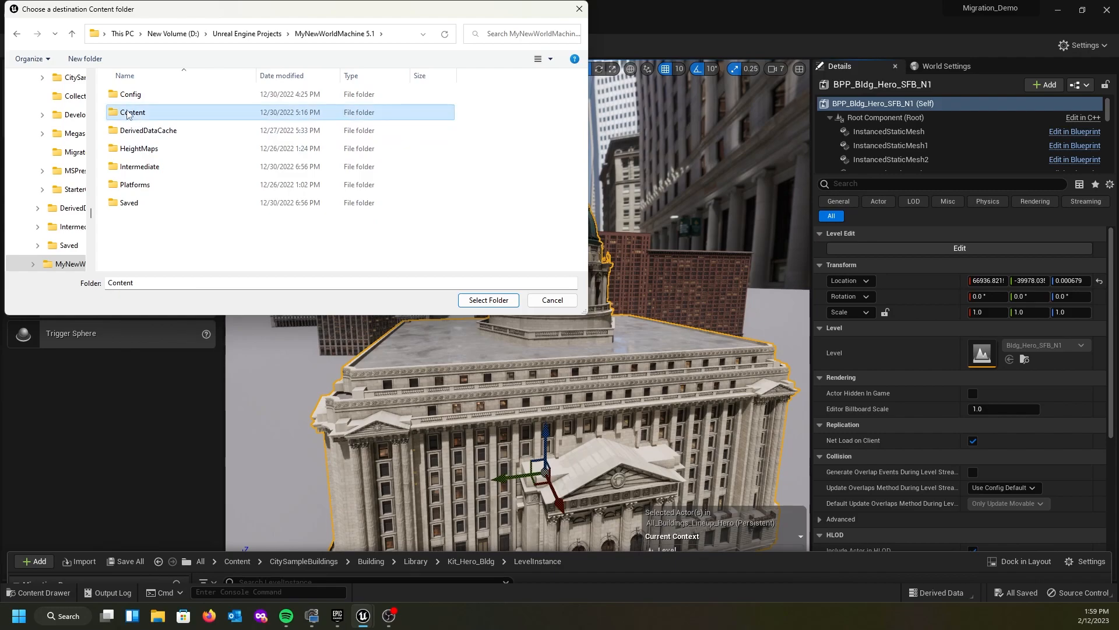
pyautogui.click(474, 300)
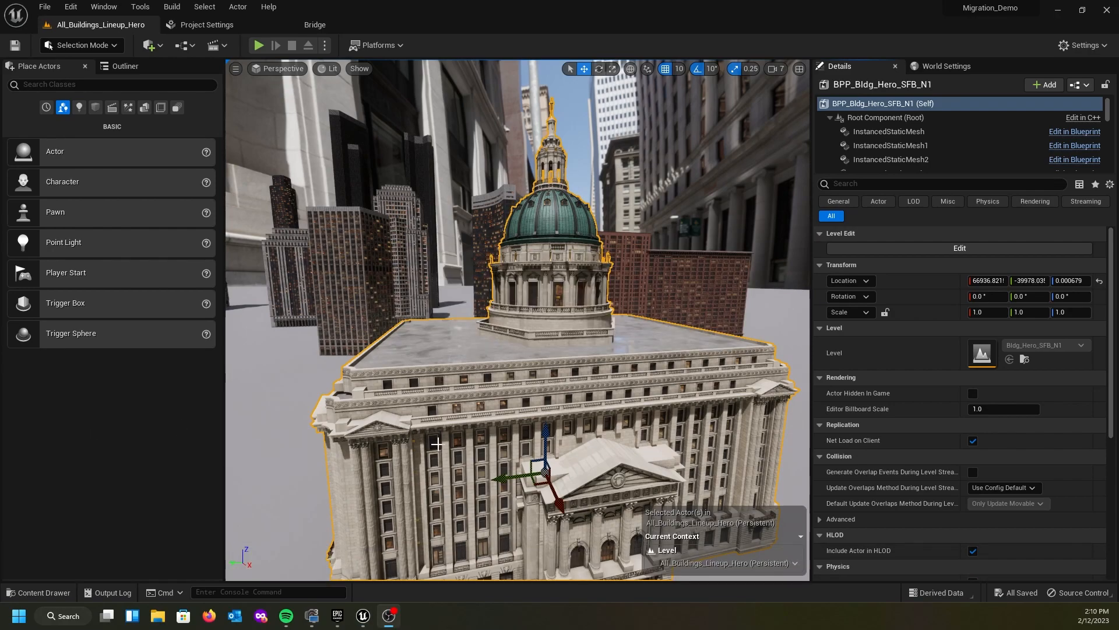
# - Switch to the MyLandscape_Project editor and open its CitySampleBuildings content folder
pyautogui.moveTo(359, 617)
pyautogui.click(339, 527)
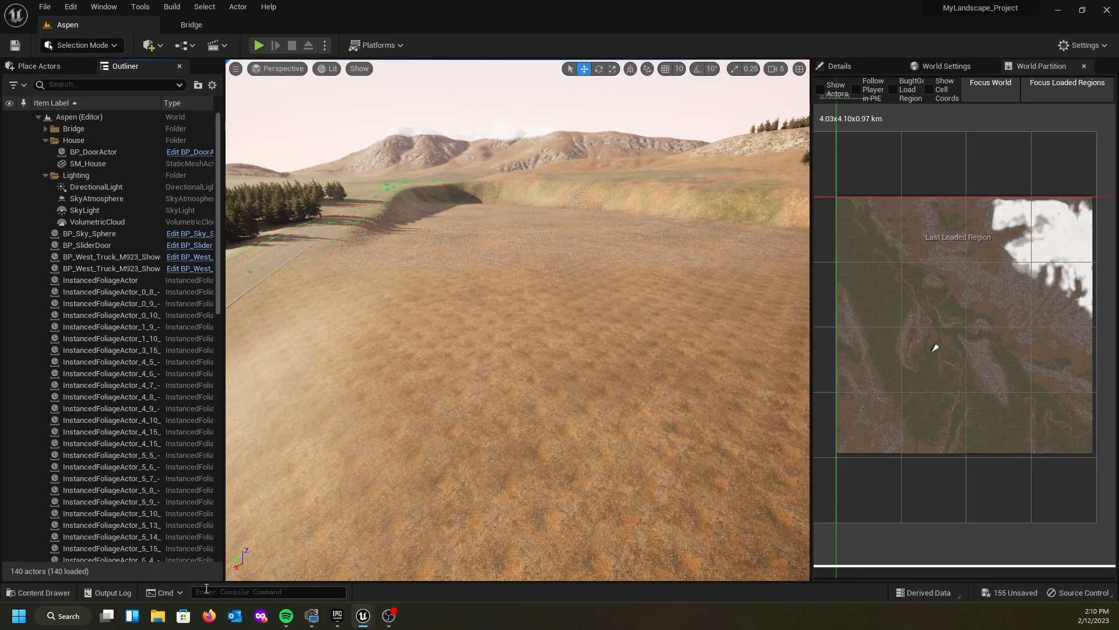
pyautogui.click(52, 594)
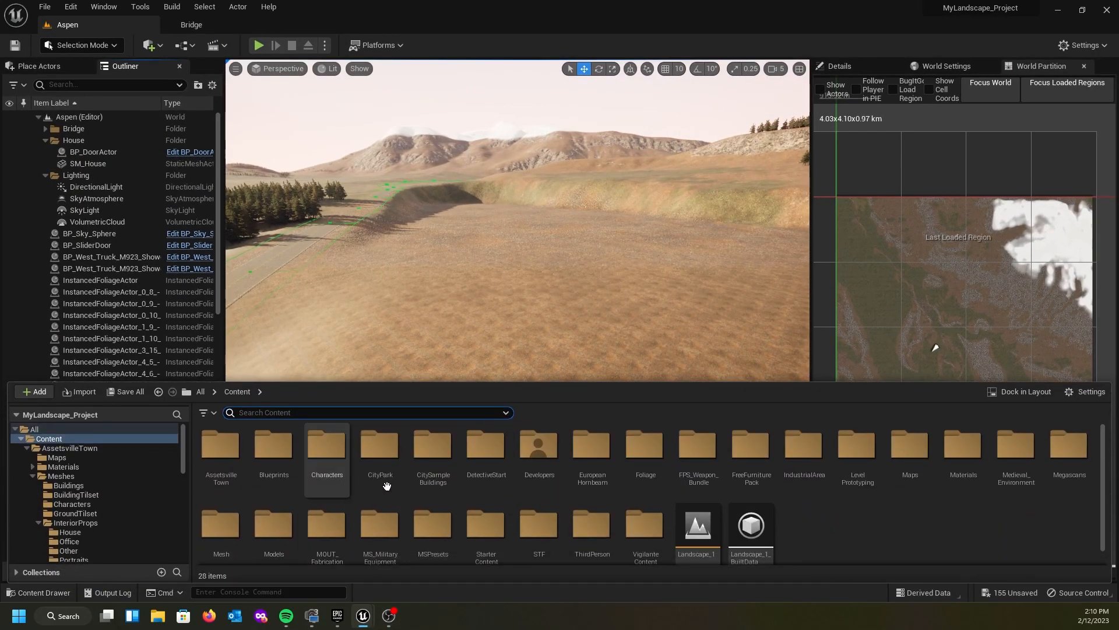
pyautogui.doubleClick(433, 448)
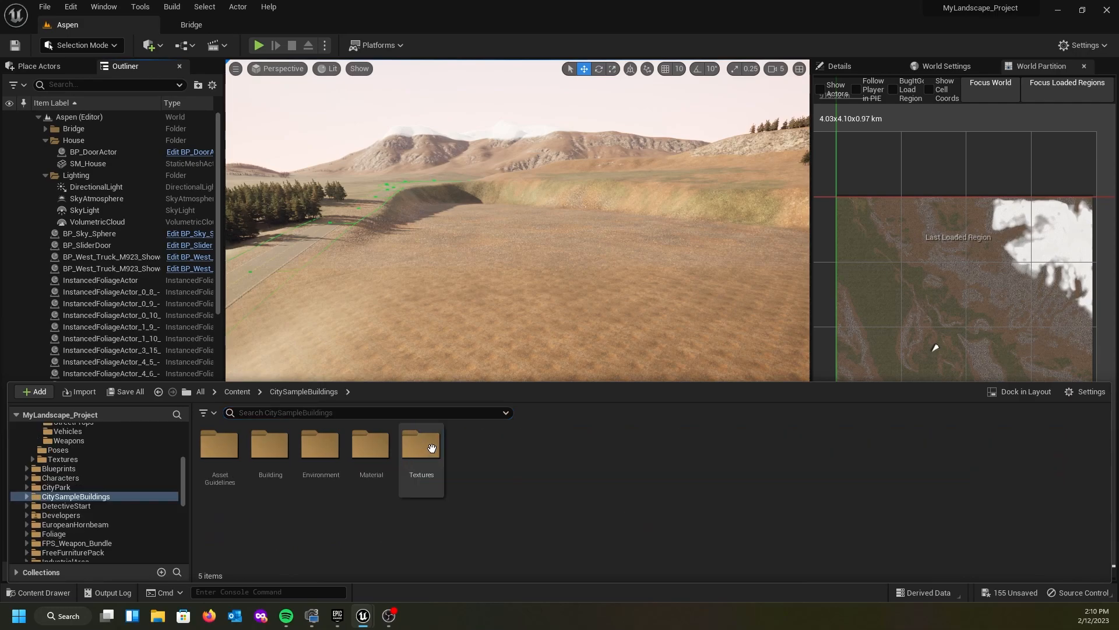
# - Inspect the migrated building kits in the Building folder's SF/B subfolder, and return to the Building folder
pyautogui.click(271, 450)
pyautogui.doubleClick(271, 451)
pyautogui.click(260, 449)
pyautogui.doubleClick(260, 449)
pyautogui.click(221, 449)
pyautogui.doubleClick(221, 449)
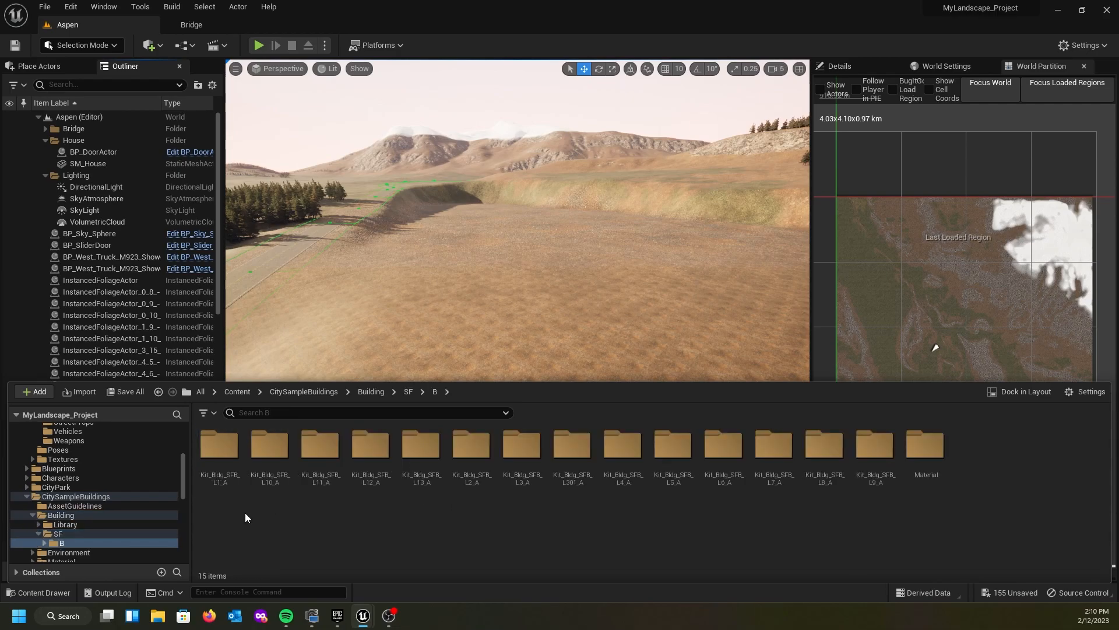
pyautogui.click(370, 392)
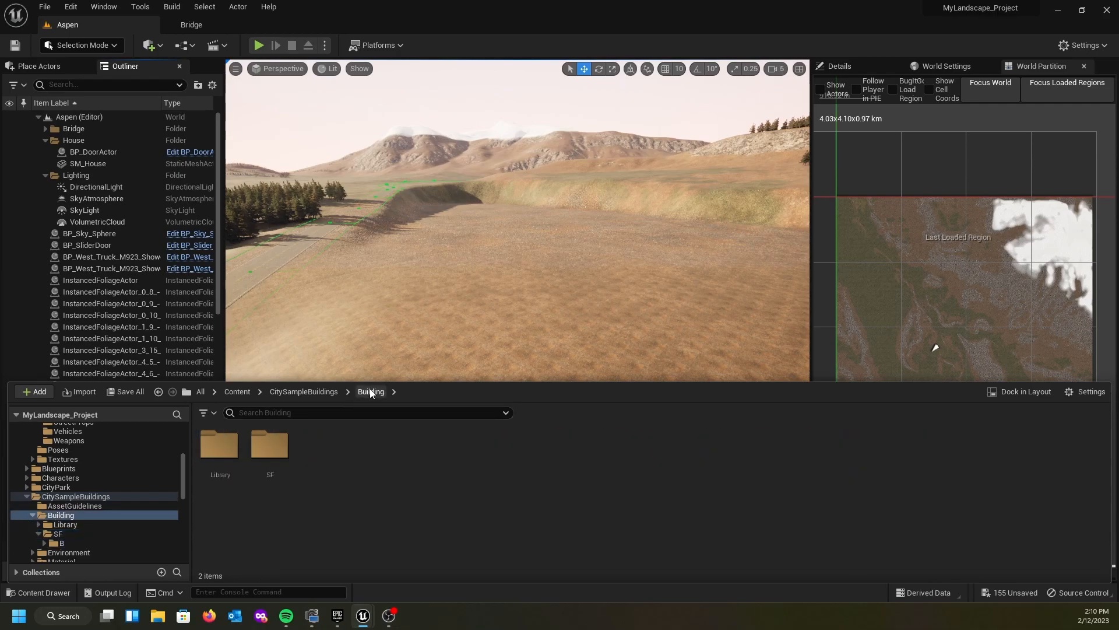
# - Open the Library's Kit_Hero_Bldg LevelInstance folder and select the migrated Bldg_Hero_SFB_N1 level
pyautogui.doubleClick(220, 445)
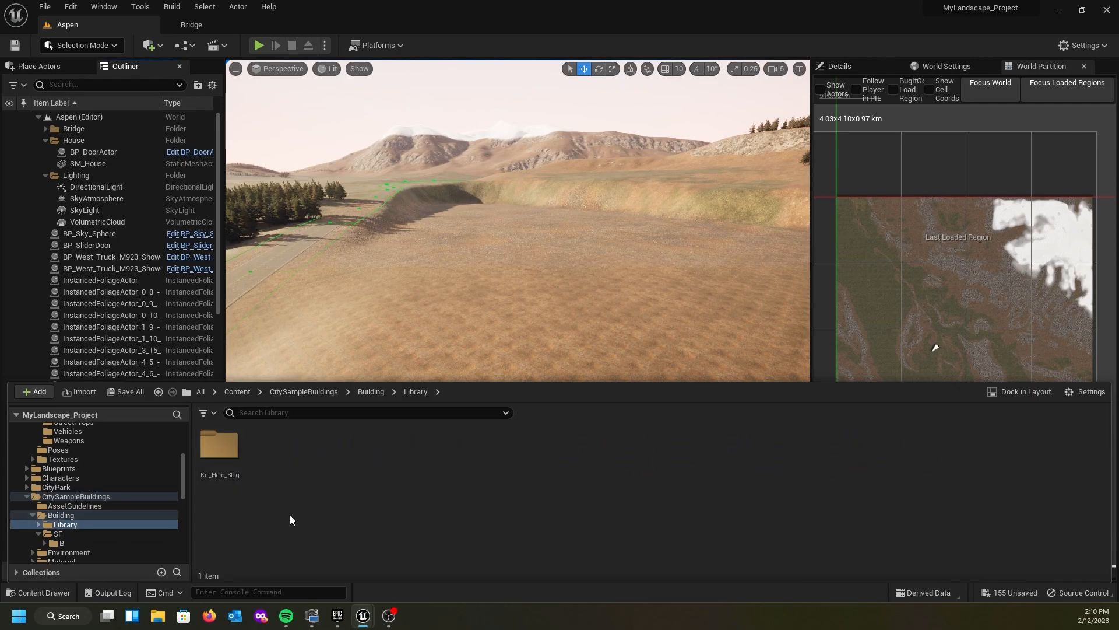
pyautogui.doubleClick(219, 450)
pyautogui.doubleClick(220, 455)
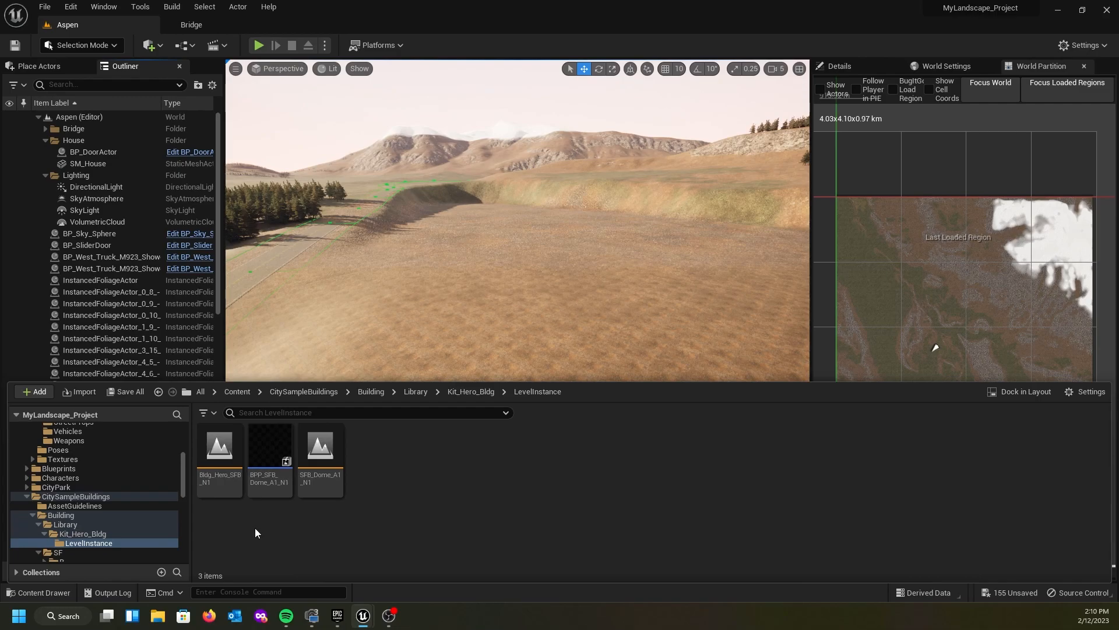
pyautogui.click(220, 469)
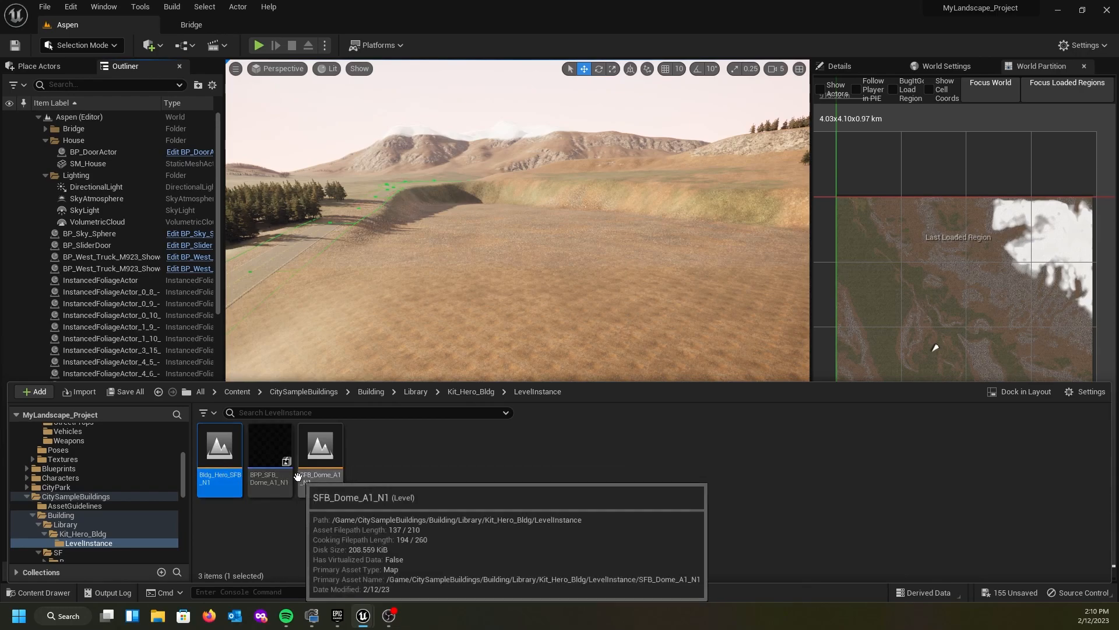
# - Switch to the Migration_Demo editor and close it
pyautogui.moveTo(363, 616)
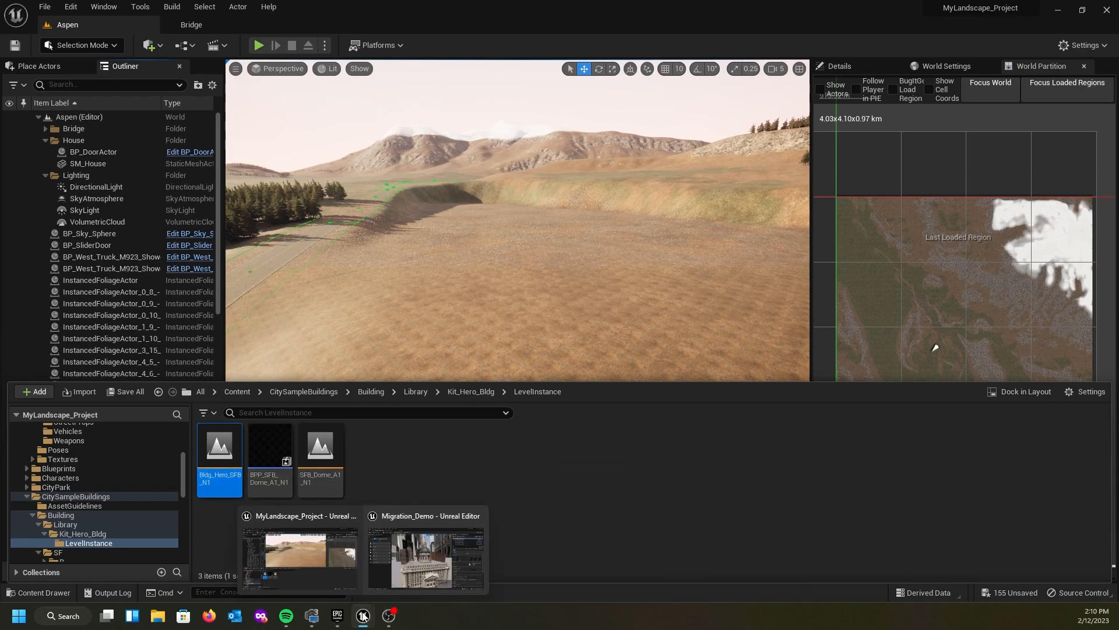
pyautogui.click(407, 565)
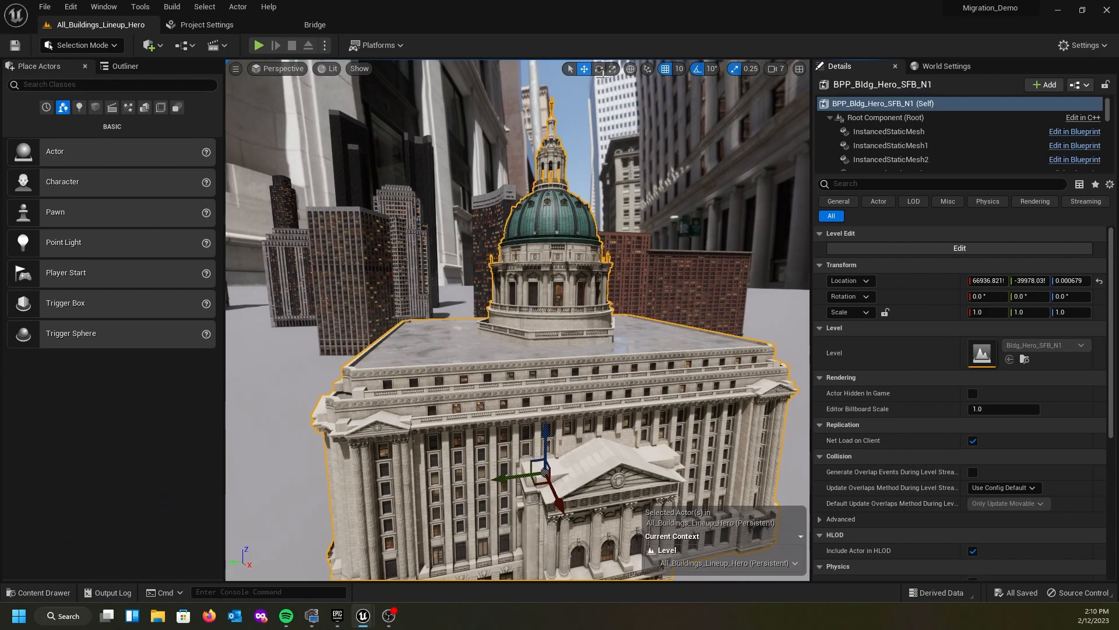
pyautogui.click(1107, 10)
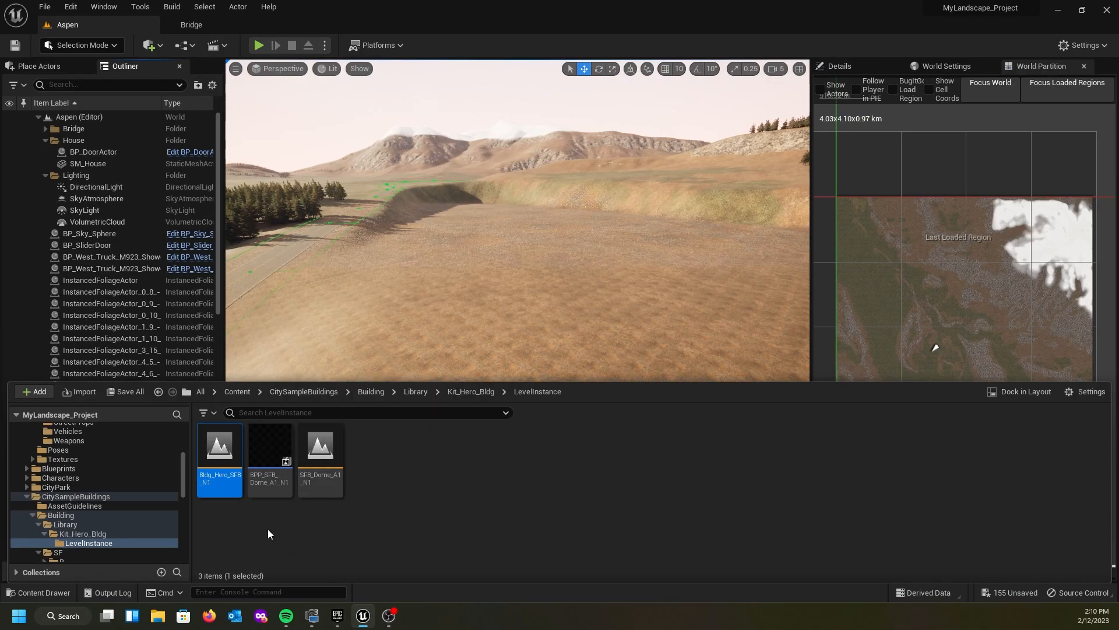
# - Place the Bldg_Hero_SFB_N1 level asset on the open ground of the Aspen level
pyautogui.moveTo(207, 469)
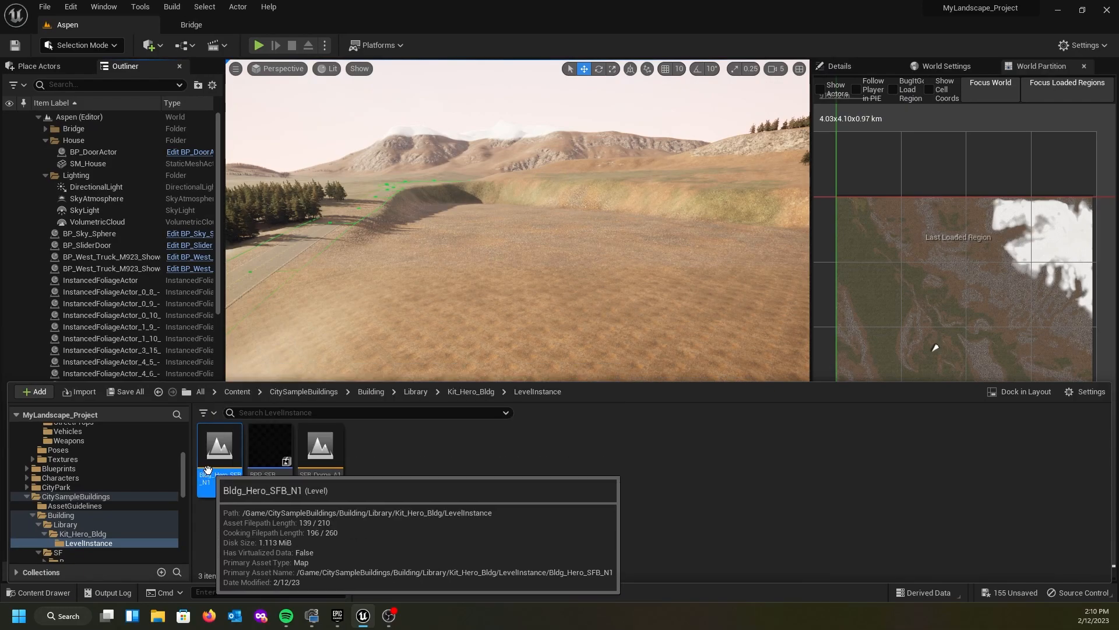
pyautogui.click(379, 356)
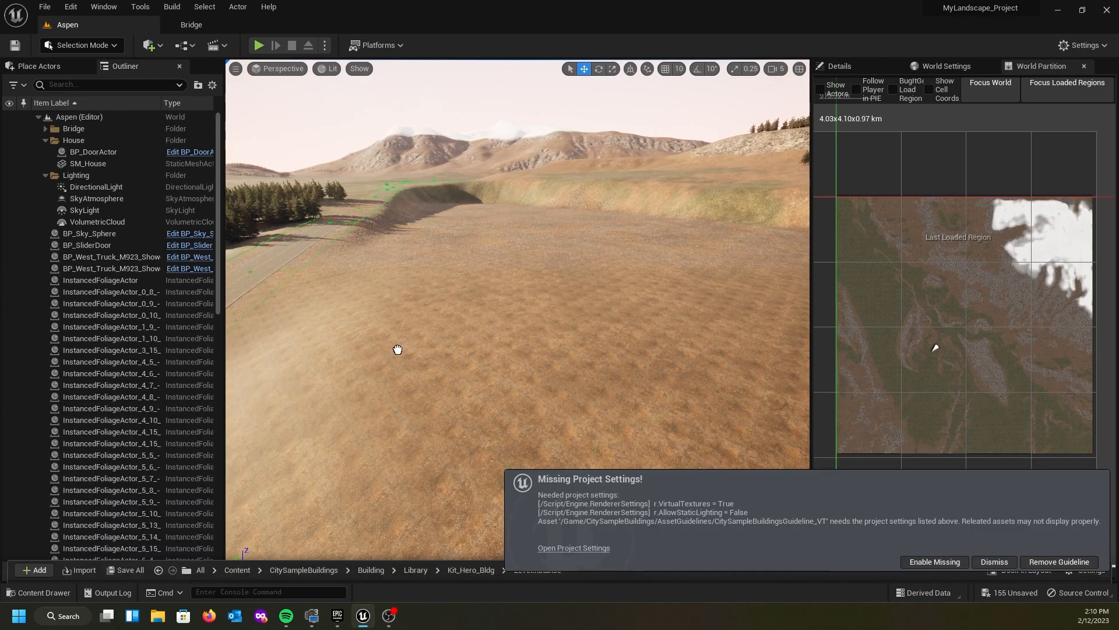
pyautogui.moveTo(449, 351); pyautogui.dragTo(446, 350)
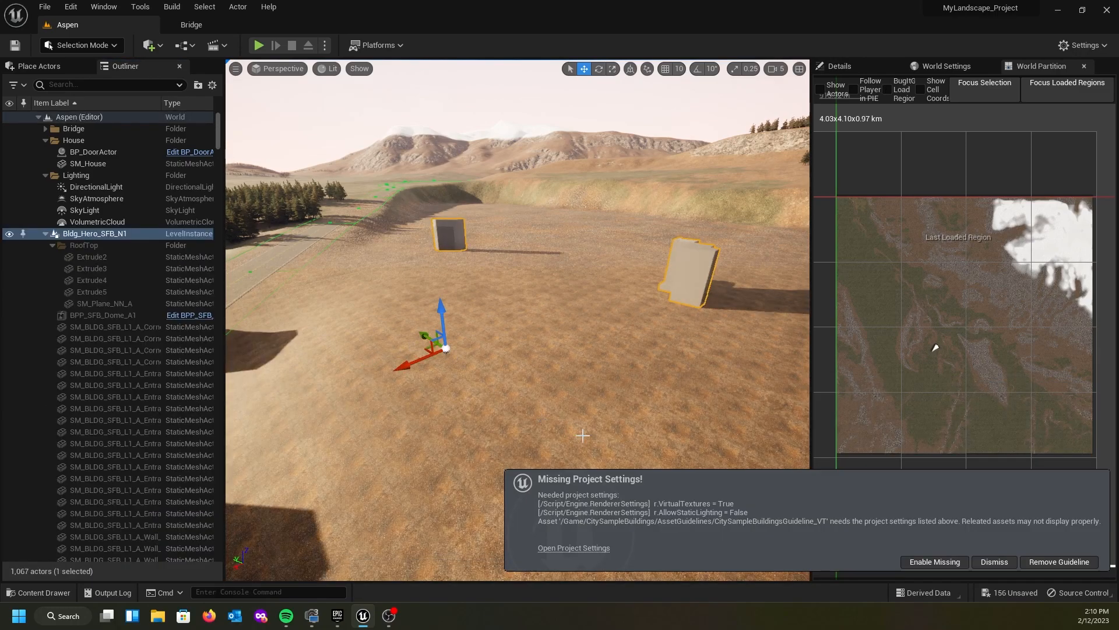
# - Enable the missing project settings required by the building assets and restart the editor, saving all listed content
pyautogui.click(938, 520)
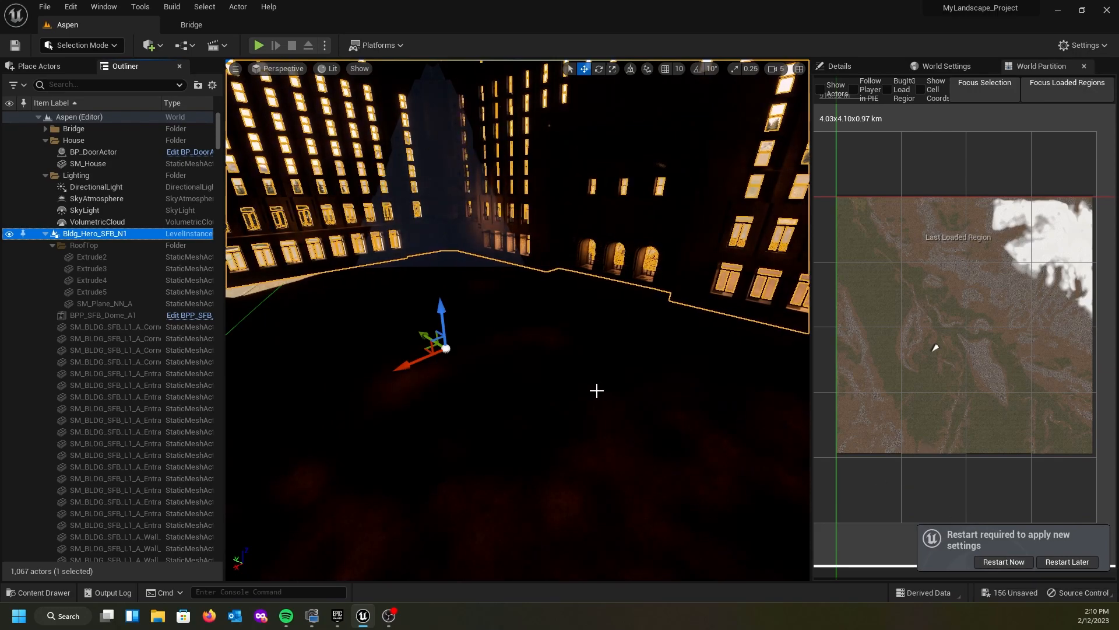
pyautogui.scroll(-6, 596, 390)
pyautogui.moveTo(584, 386)
pyautogui.mouseDown(button='right')
pyautogui.moveTo(596, 371)
pyautogui.moveTo(572, 369)
pyautogui.moveTo(583, 366)
pyautogui.moveTo(587, 396)
pyautogui.mouseUp(button='right')
pyautogui.press('s')
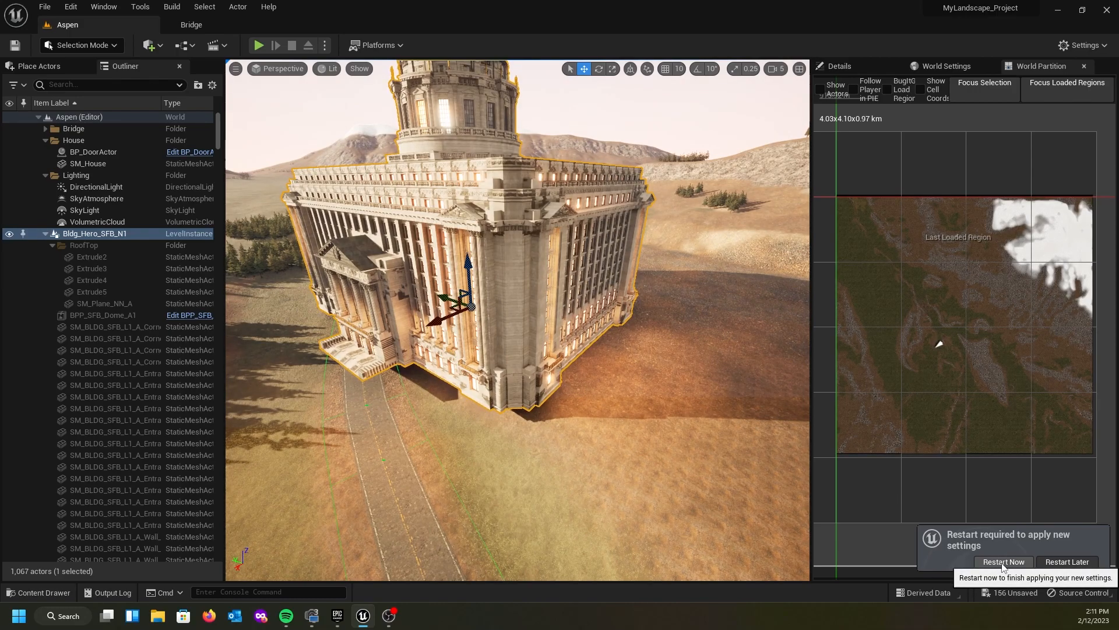
pyautogui.click(1003, 561)
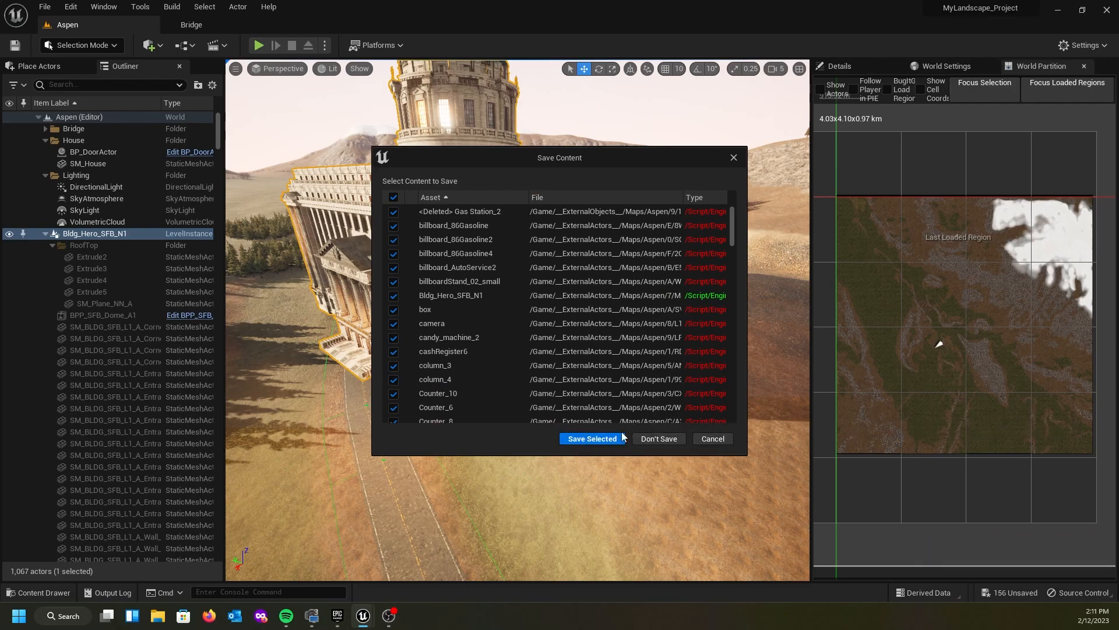
pyautogui.click(580, 439)
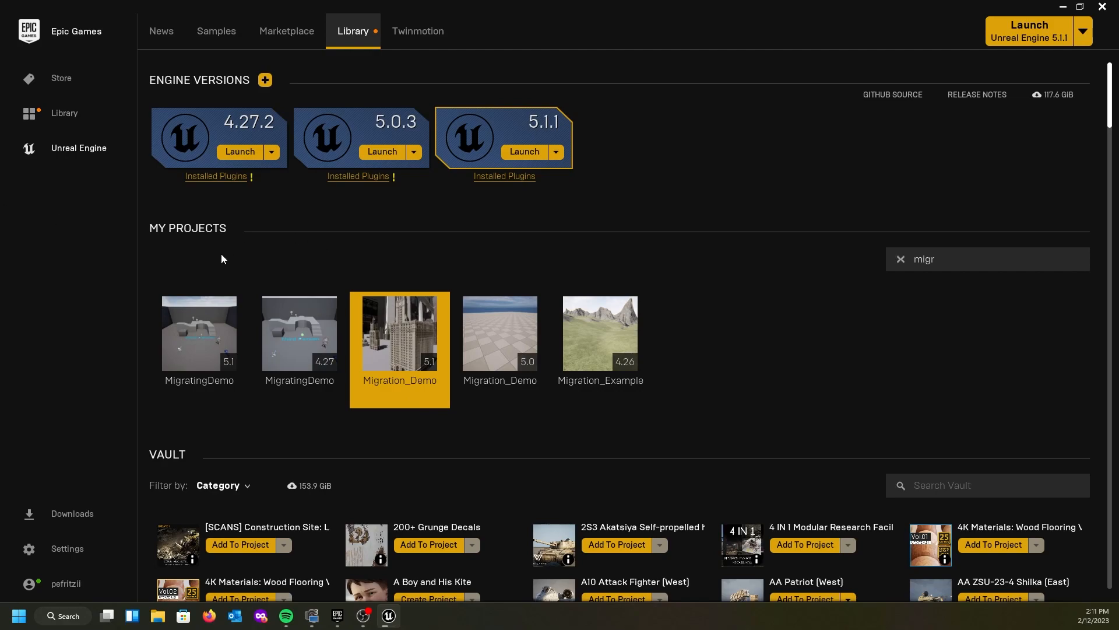
# - Open the Aspen level from the Maps folder
pyautogui.moveTo(401, 612)
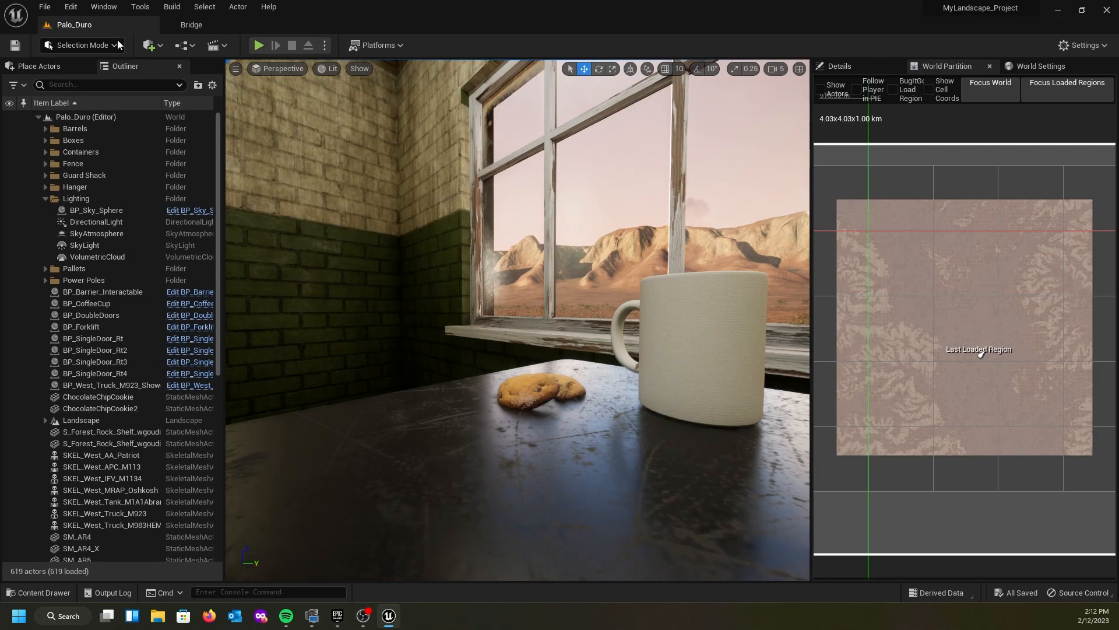
pyautogui.click(45, 7)
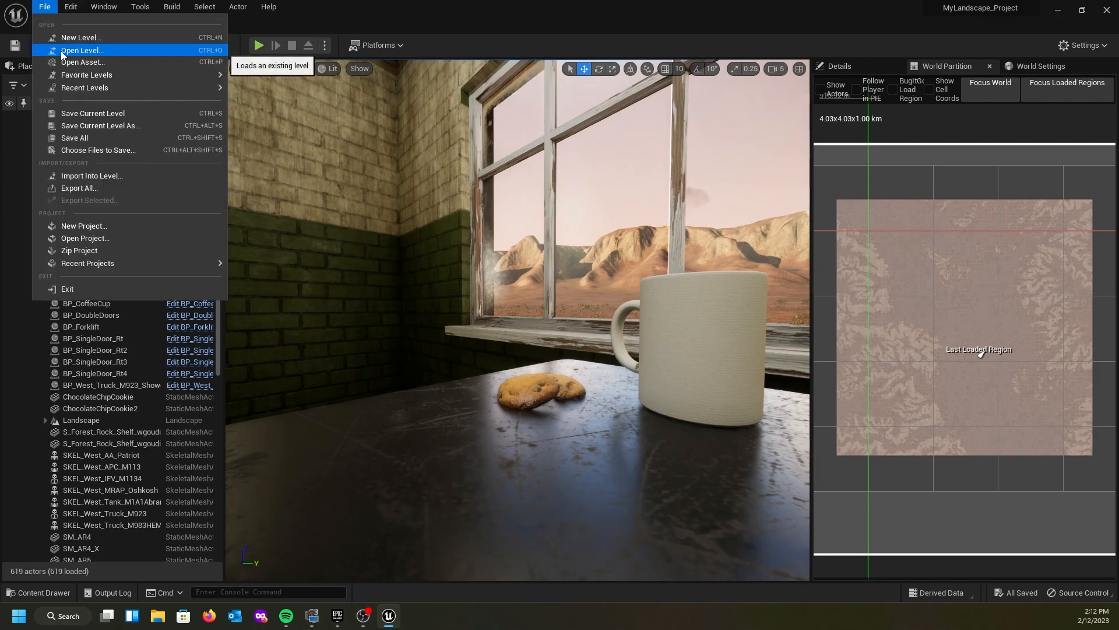
pyautogui.click(84, 49)
pyautogui.click(632, 193)
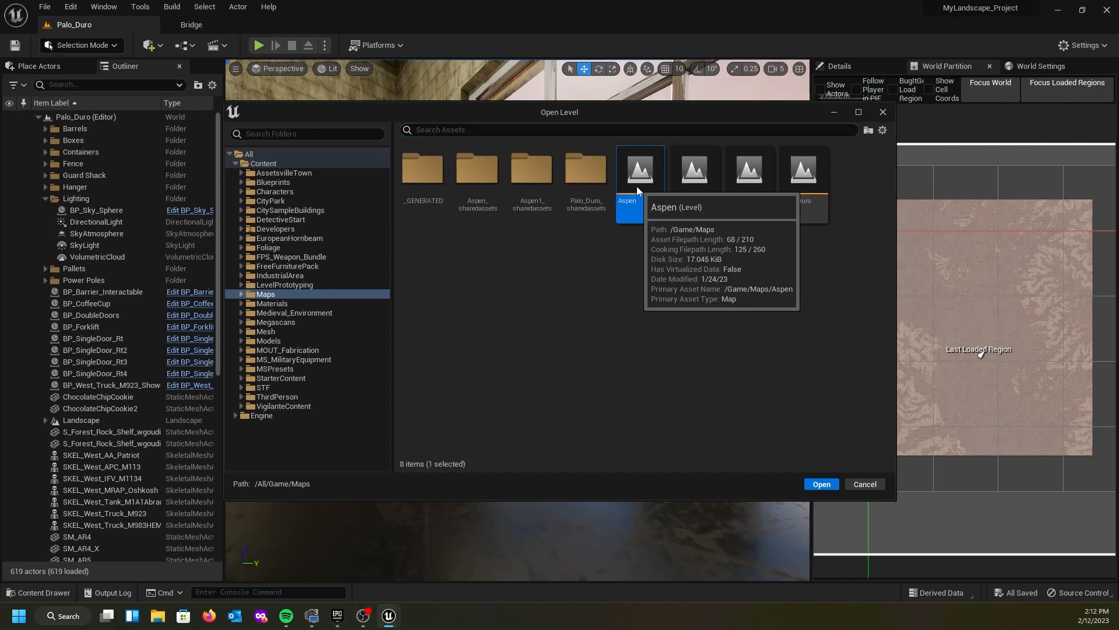
pyautogui.press('Return')
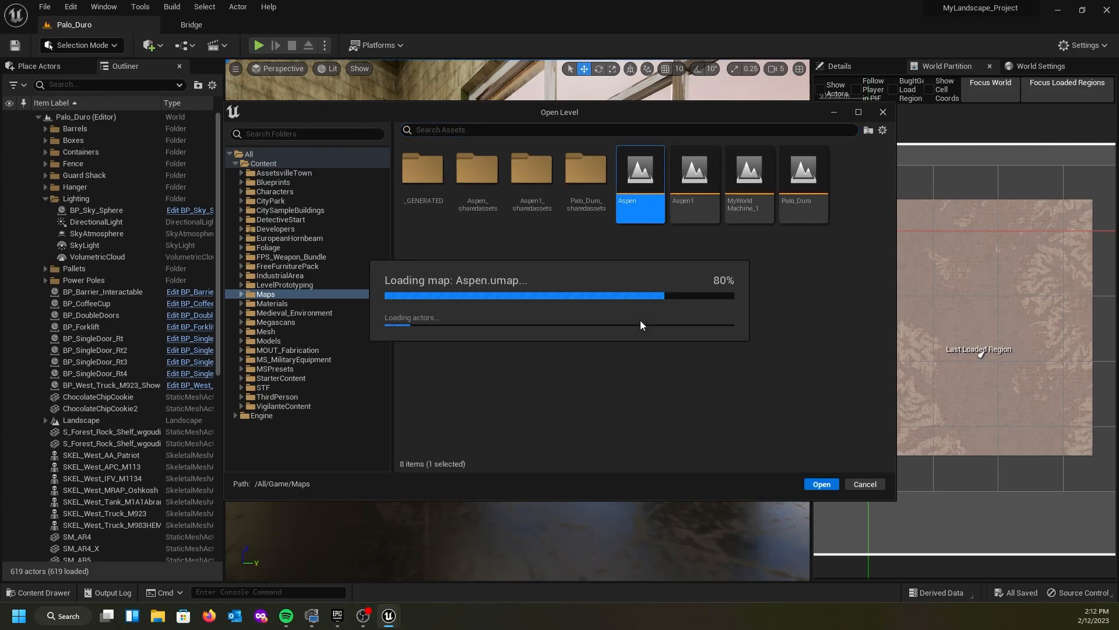
# - Select the Bldg_Hero_SFB_N1 building and move it off the road onto the open ground beside it
pyautogui.press('w')
pyautogui.moveTo(649, 389)
pyautogui.mouseDown(button='right')
pyautogui.moveTo(632, 326)
pyautogui.moveTo(583, 326)
pyautogui.mouseUp(button='right')
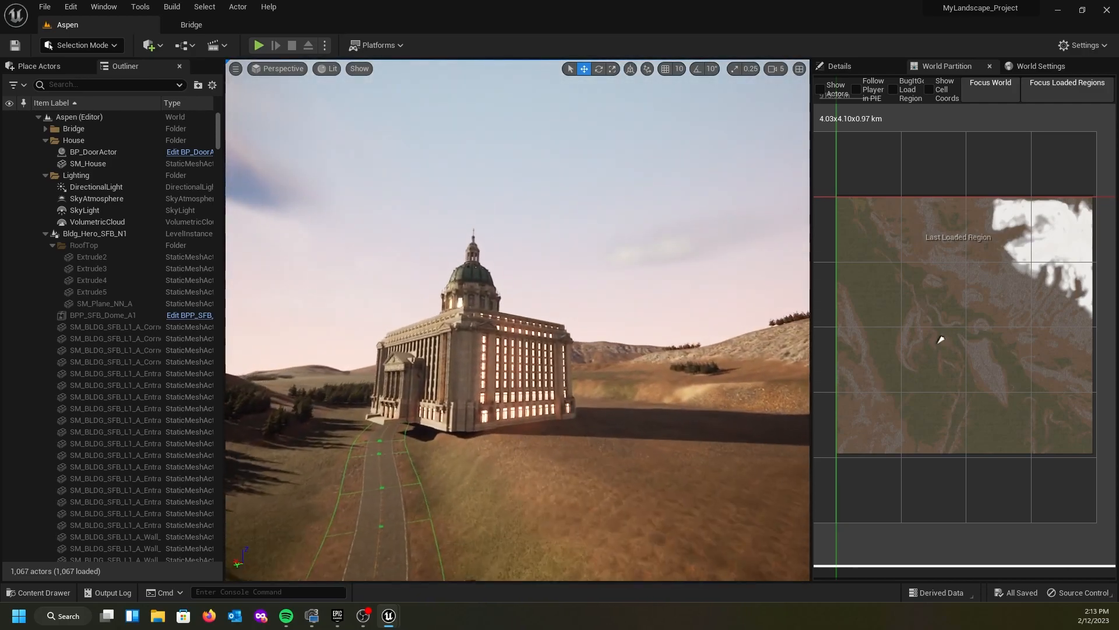
pyautogui.click(436, 346)
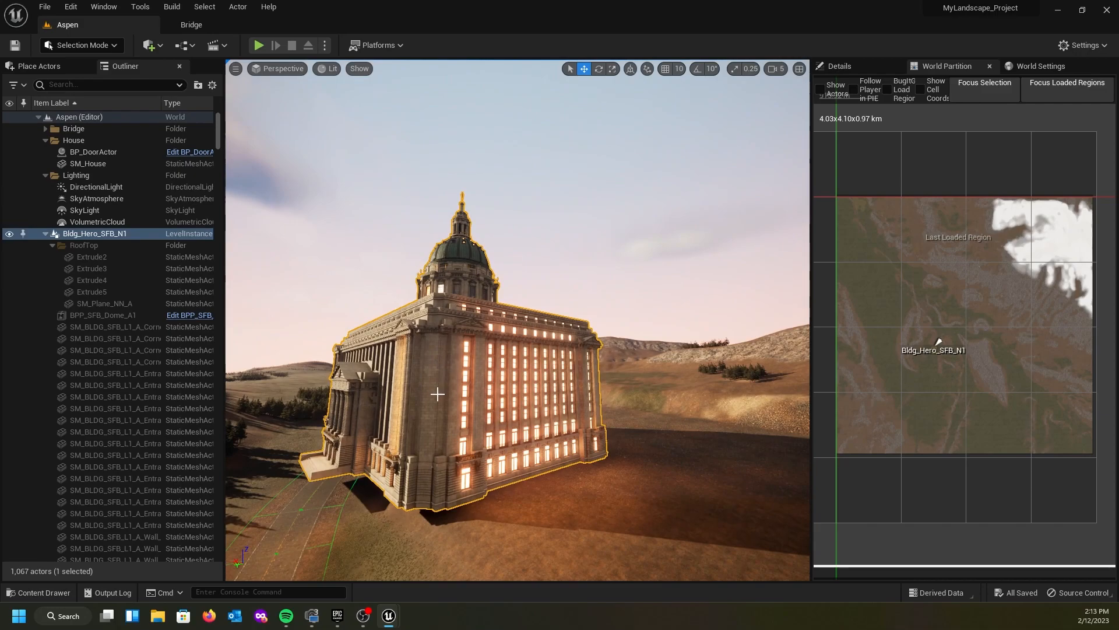
pyautogui.moveTo(409, 453); pyautogui.dragTo(522, 413)
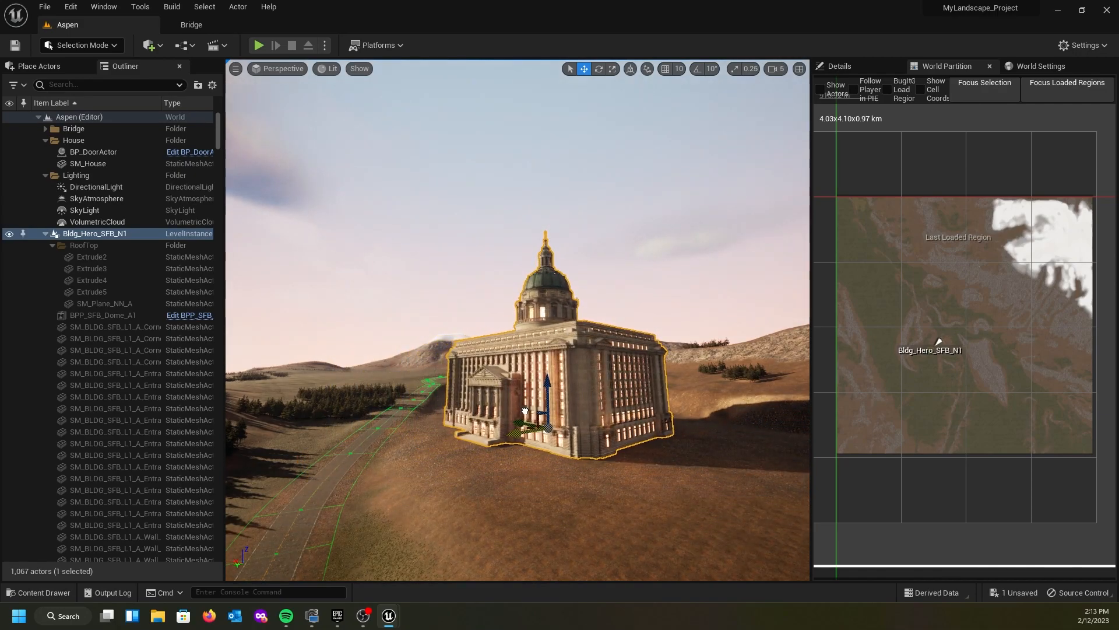
# - Play the level beside the building, run the character to its entrance steps and around the exterior, and stop the play session
pyautogui.moveTo(515, 486); pyautogui.dragTo(347, 120, button='right')
pyautogui.press('w')
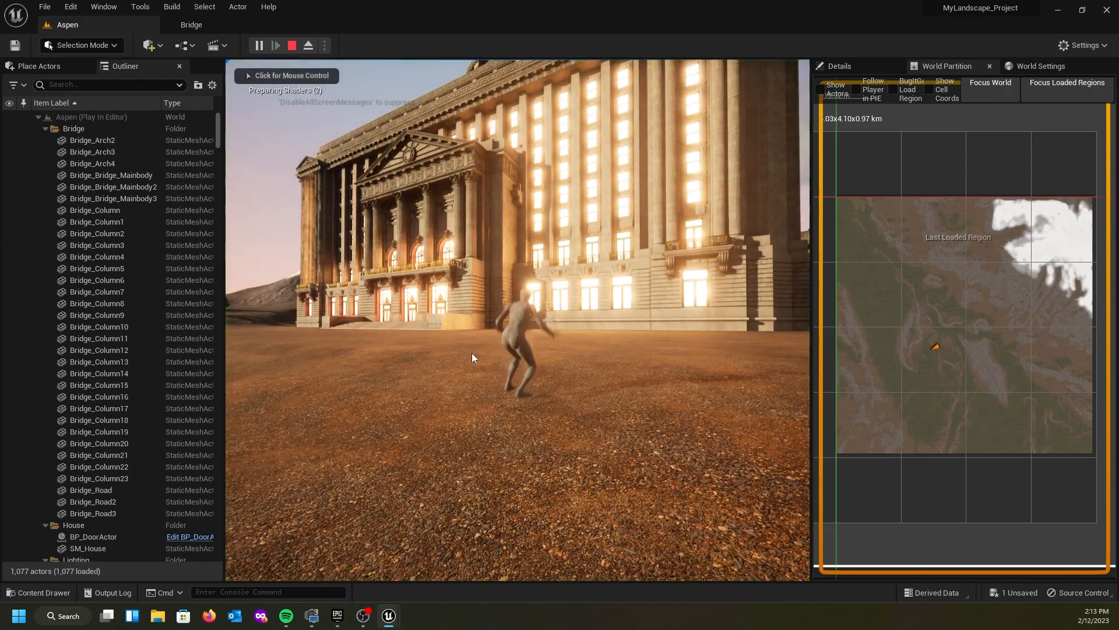
pyautogui.click(471, 352)
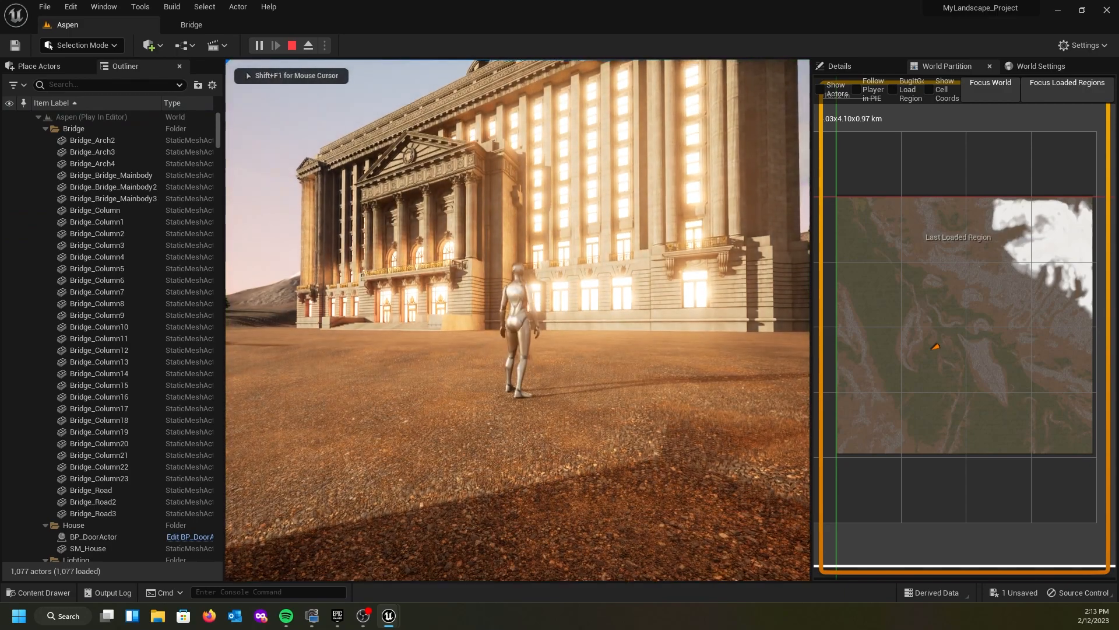
pyautogui.press('w')
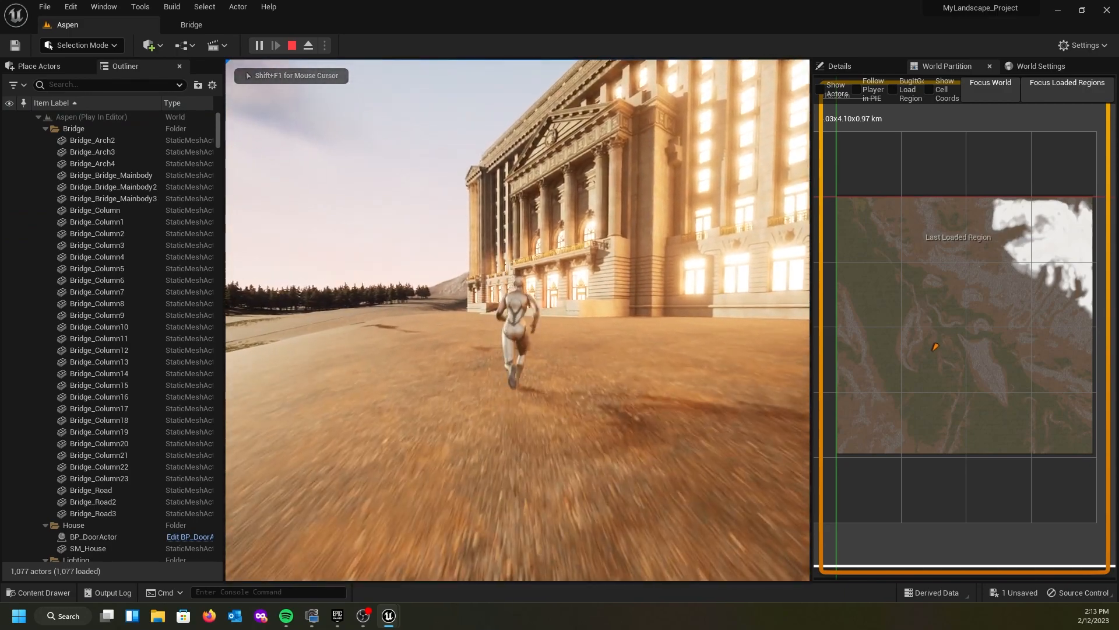
pyautogui.press('w')
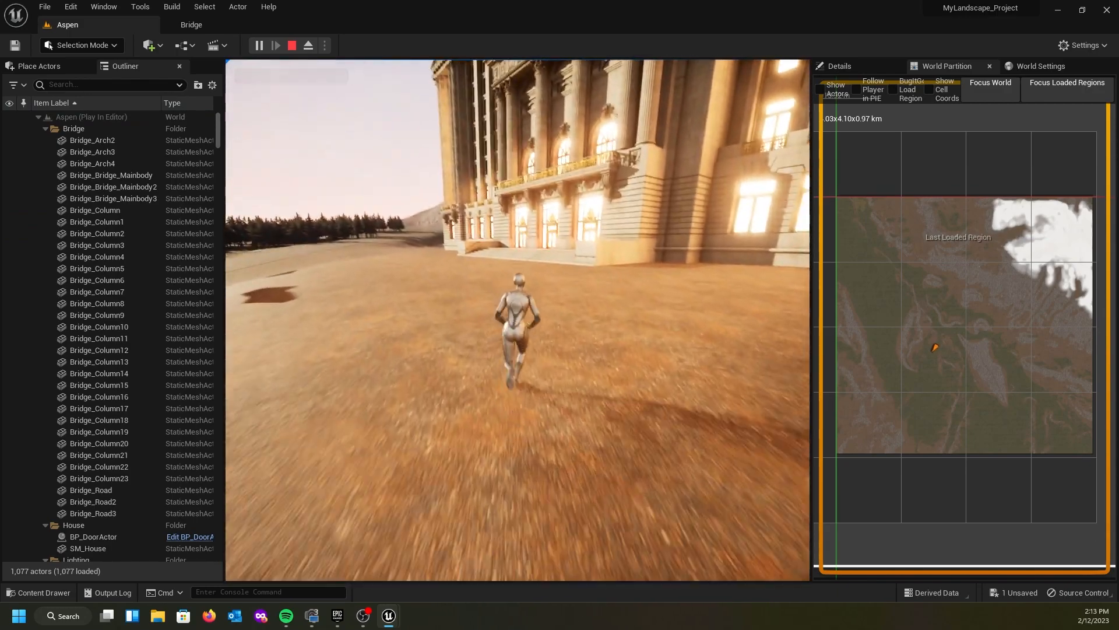
pyautogui.press('w')
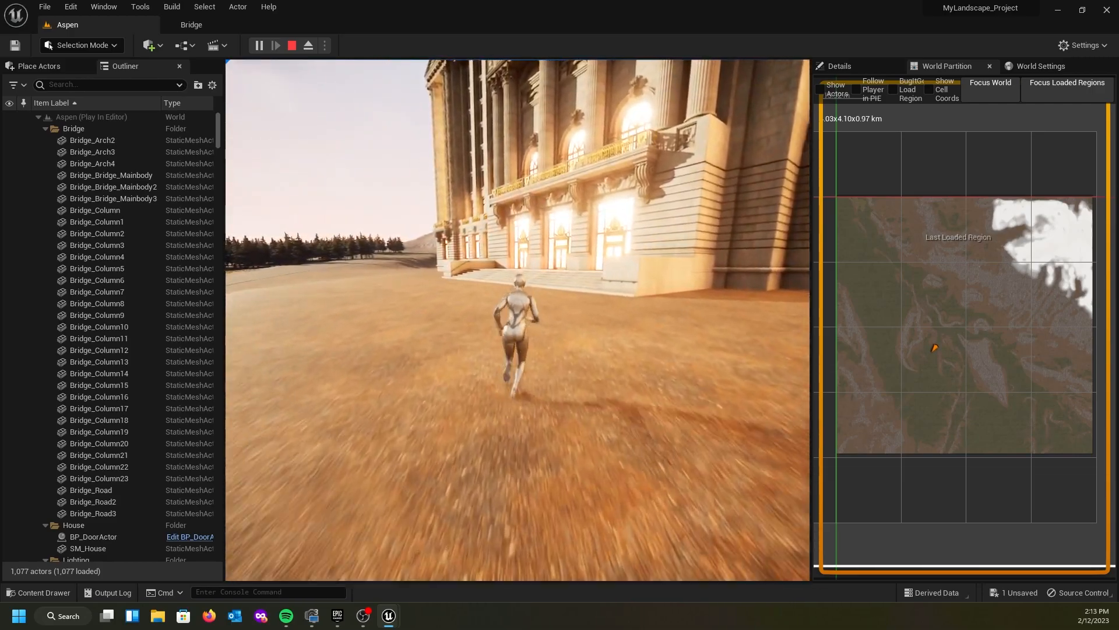
pyautogui.press('w')
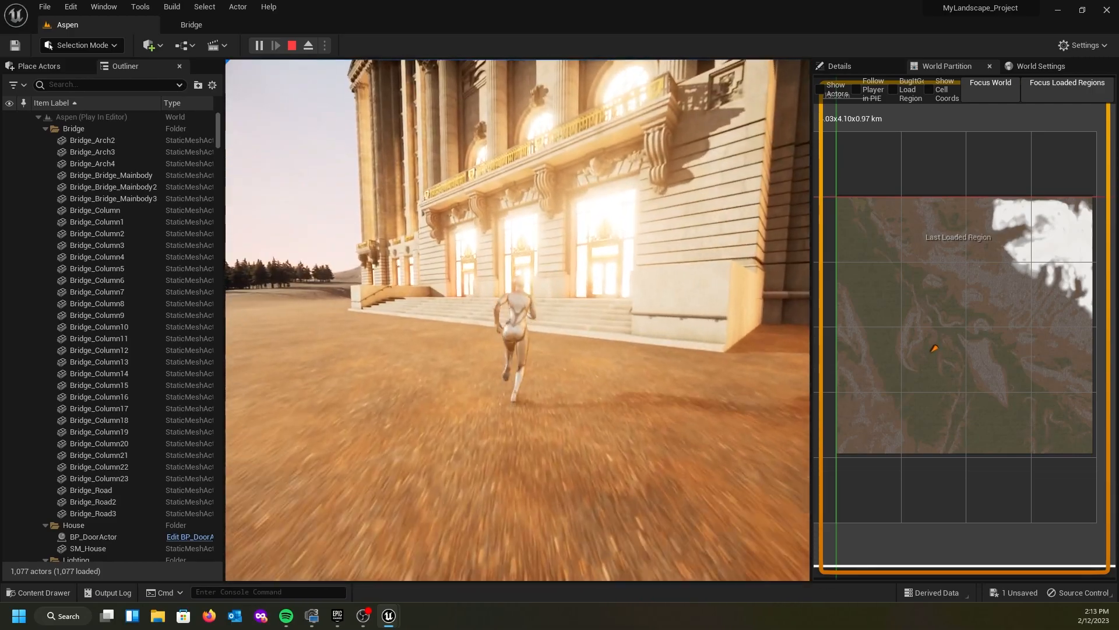
pyautogui.press('w')
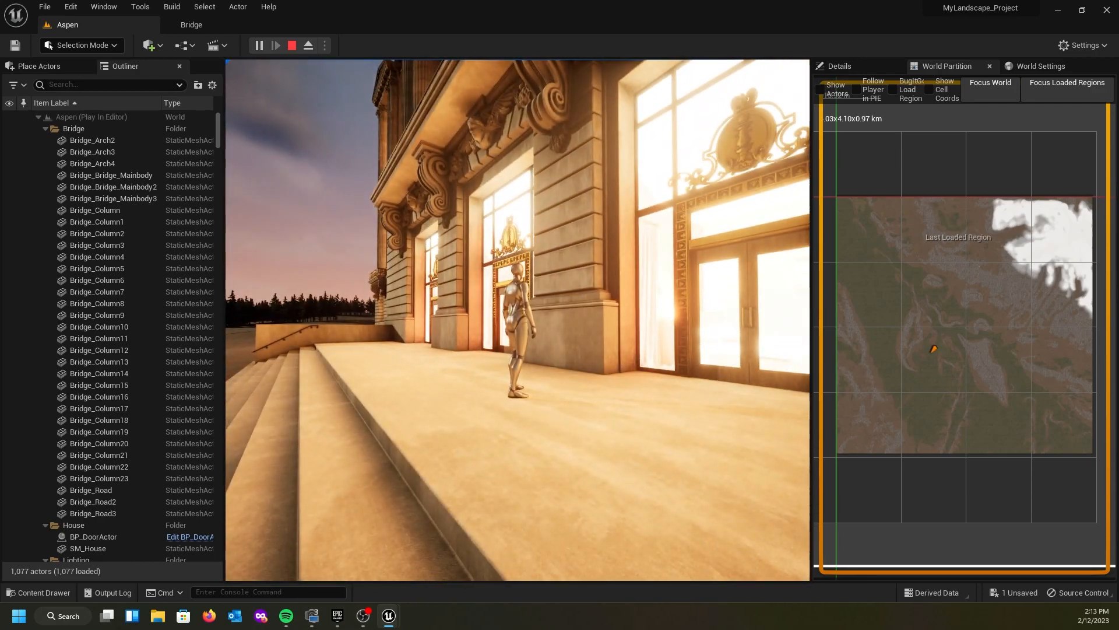
pyautogui.press('w')
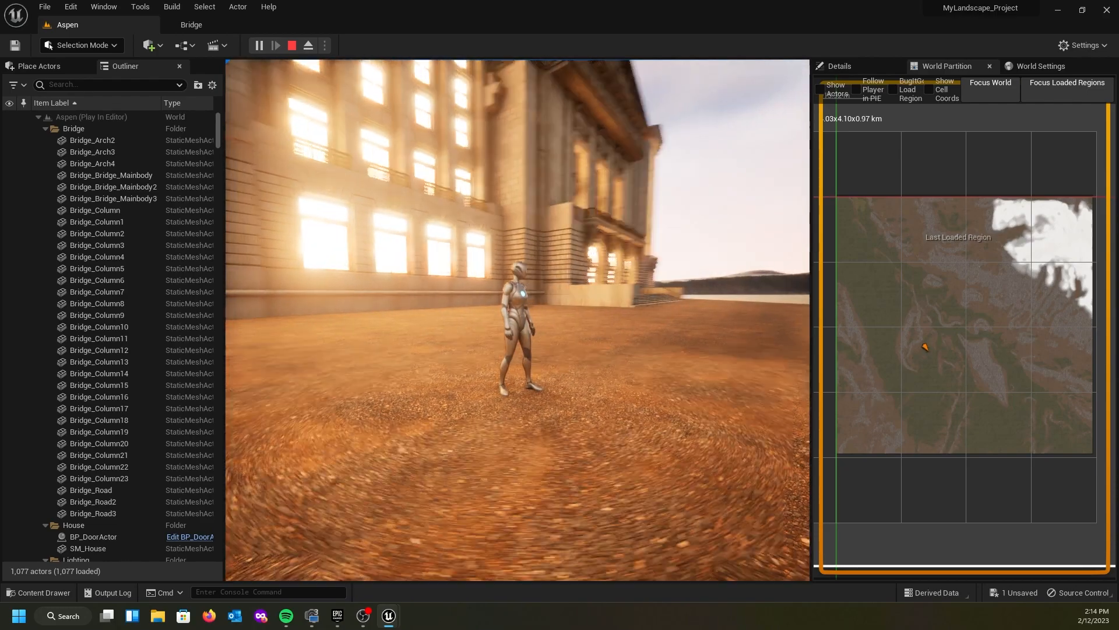
pyautogui.press('d')
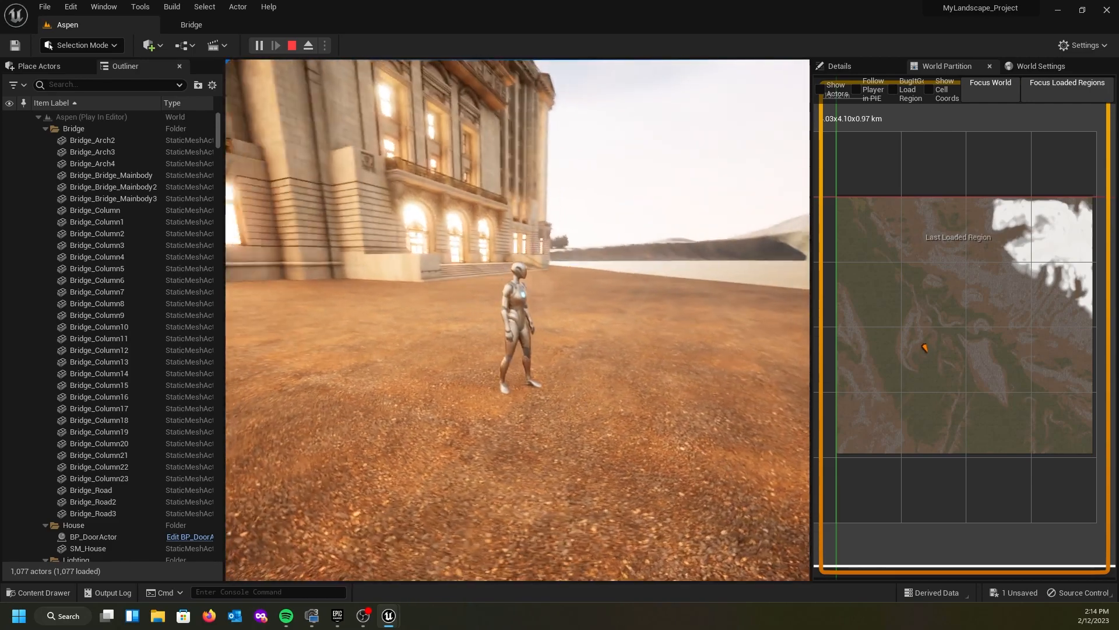
pyautogui.press('w')
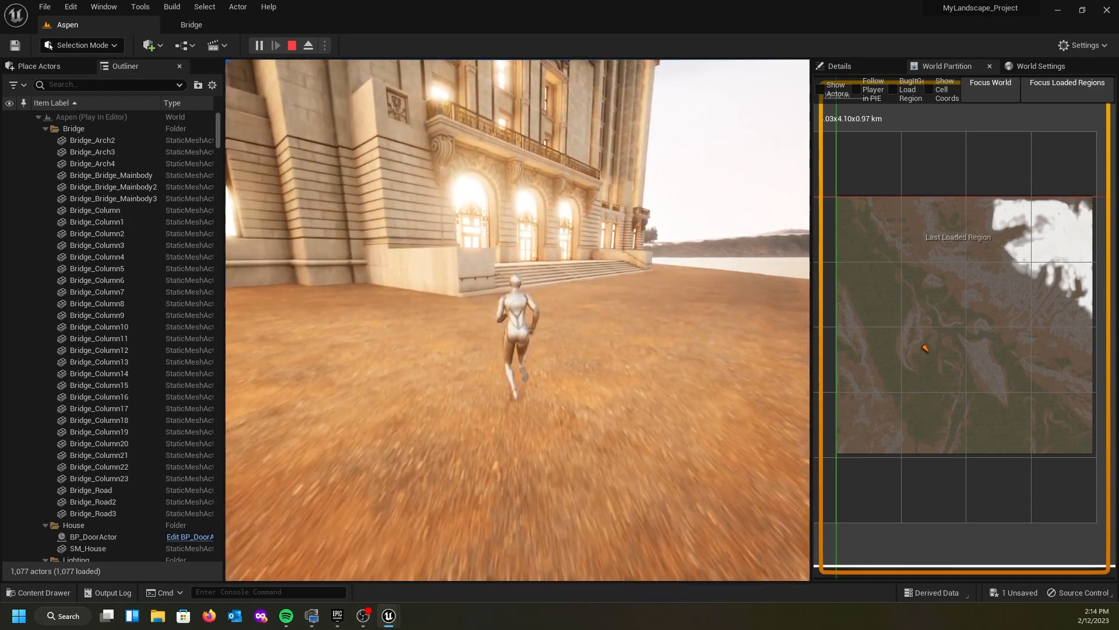
pyautogui.press('Escape')
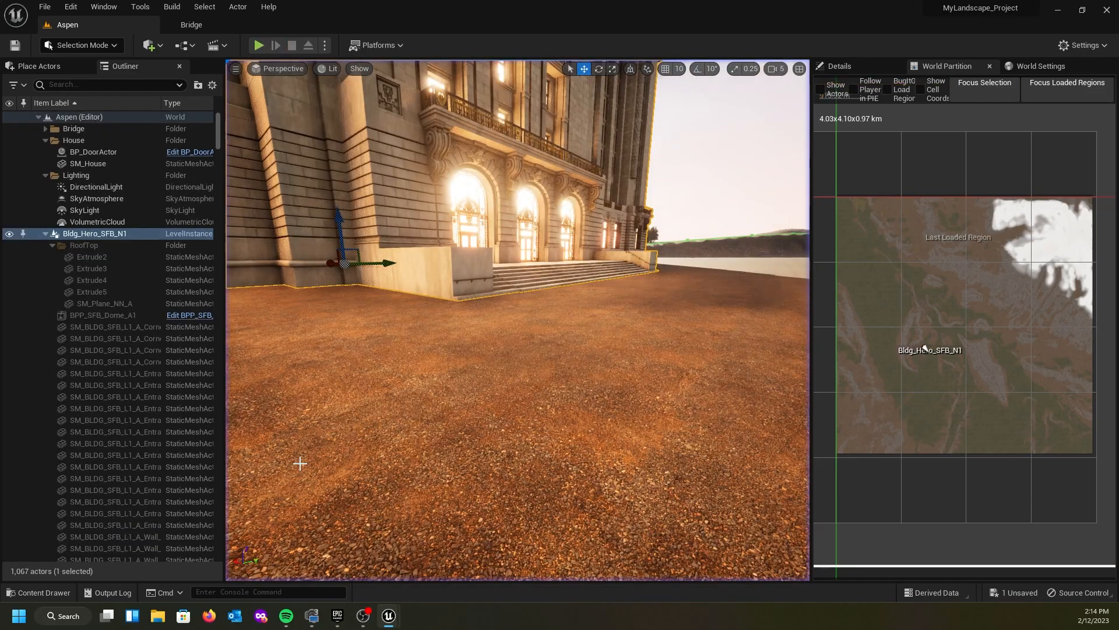
# - View the building's roof and dome from above and delete Bldg_Hero_SFB_N1 from the Aspen level
pyautogui.moveTo(301, 465); pyautogui.dragTo(366, 471, button='right')
pyautogui.press('e')
pyautogui.moveTo(457, 423)
pyautogui.mouseDown(button='right')
pyautogui.moveTo(421, 385)
pyautogui.moveTo(408, 390)
pyautogui.moveTo(452, 415)
pyautogui.moveTo(485, 485)
pyautogui.moveTo(539, 508)
pyautogui.moveTo(554, 452)
pyautogui.moveTo(461, 406)
pyautogui.mouseUp(button='right')
pyautogui.press('e')
pyautogui.press('s')
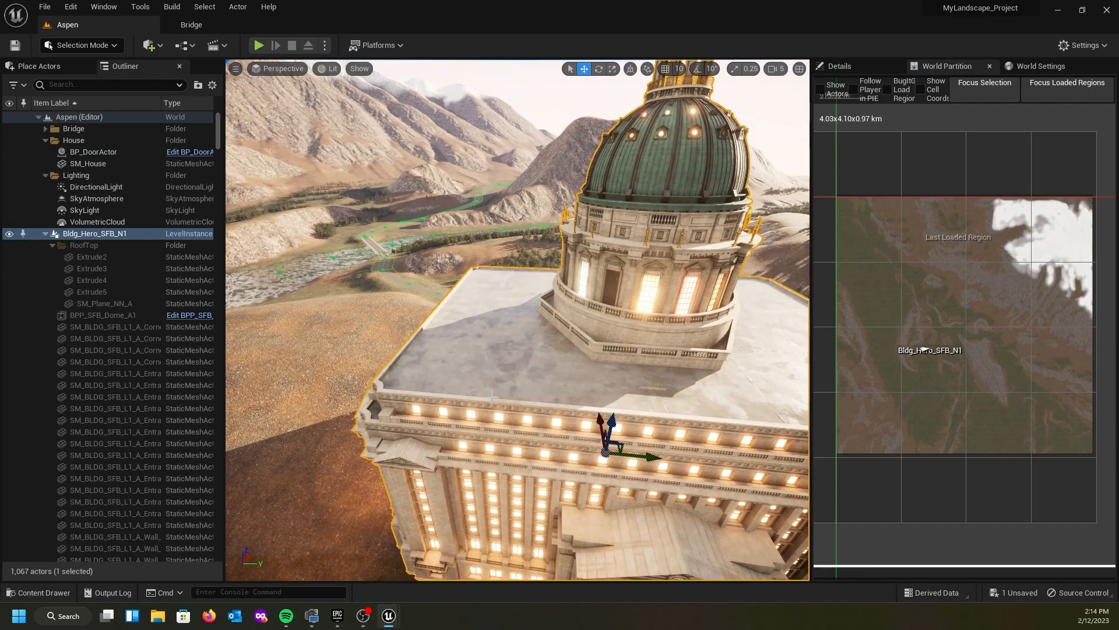
pyautogui.press('Delete')
# - Look over the cleared ground in the Aspen level and switch to the Epic Games Launcher's Unreal Engine library
pyautogui.moveTo(463, 395); pyautogui.dragTo(470, 395, button='right')
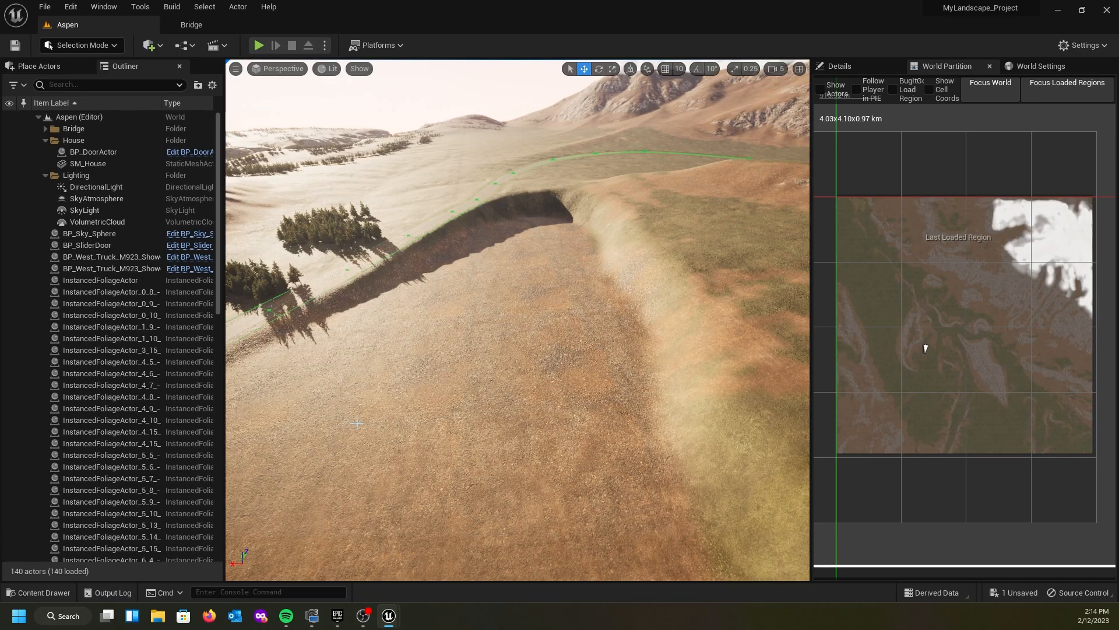
pyautogui.moveTo(469, 398); pyautogui.dragTo(392, 379, button='right')
pyautogui.press('a')
pyautogui.press('q')
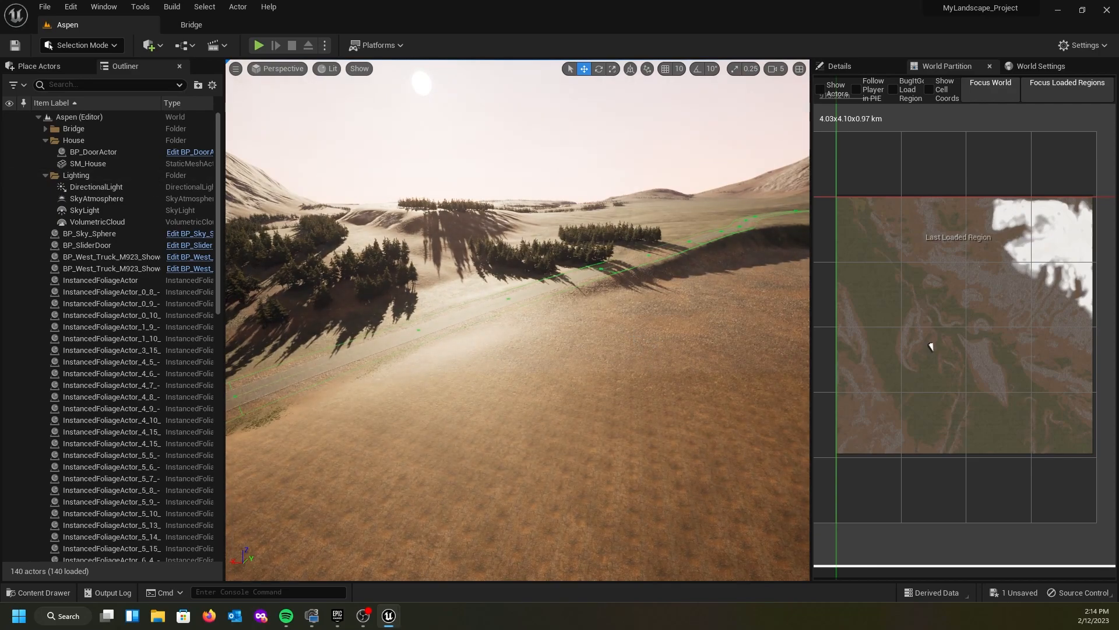
pyautogui.click(343, 622)
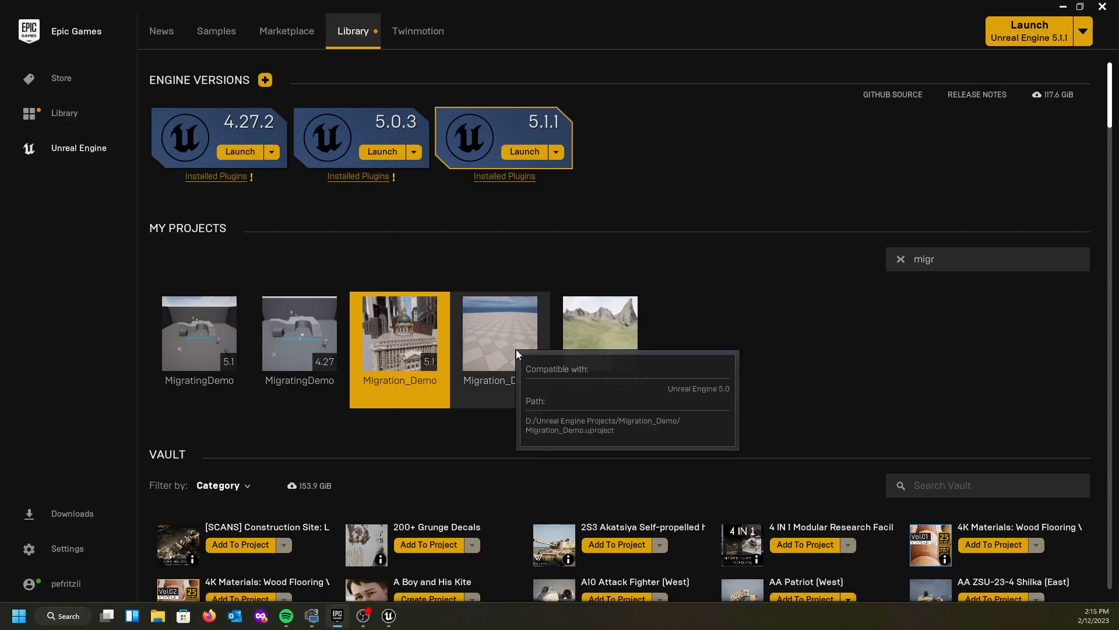
# - Clear the "migr" filter from My Projects and look through the full list of projects
pyautogui.scroll(-2, 649, 387)
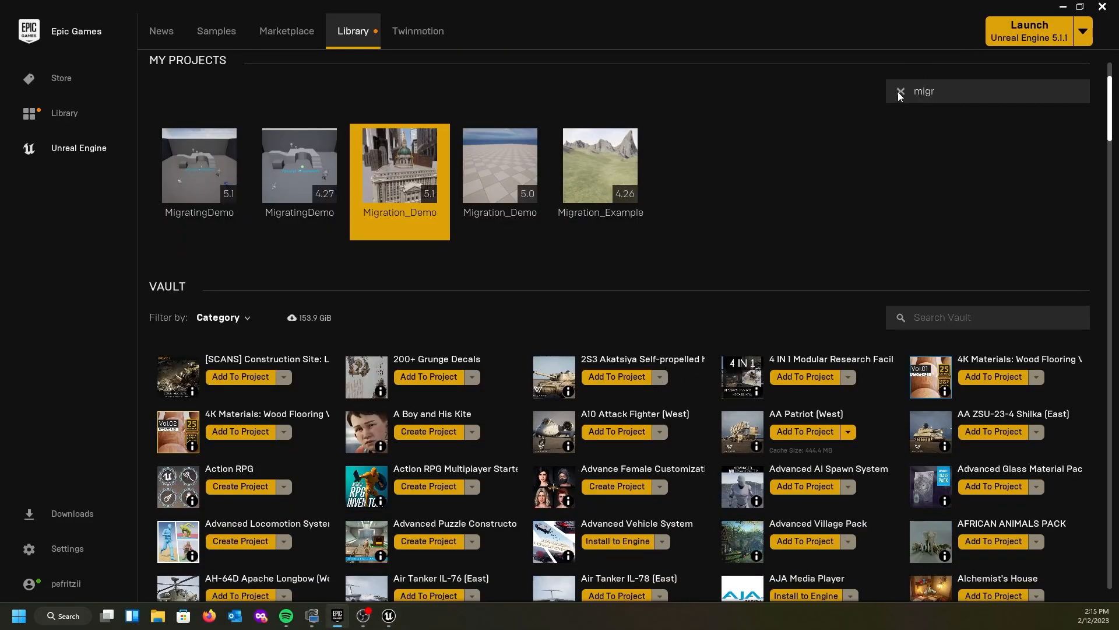
pyautogui.click(900, 91)
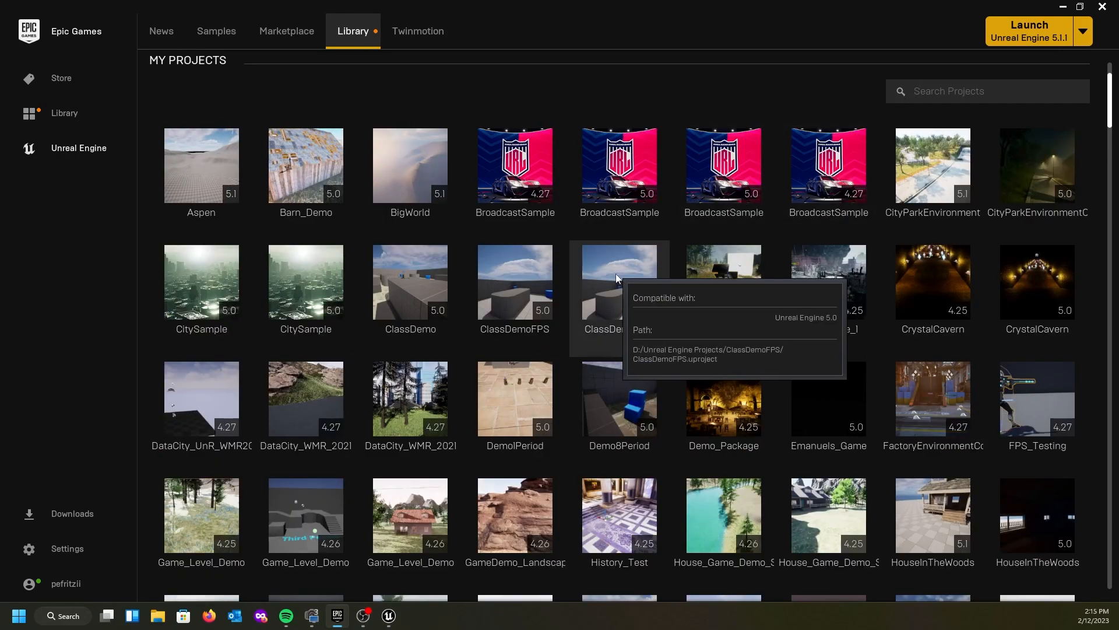
pyautogui.scroll(-2, 596, 281)
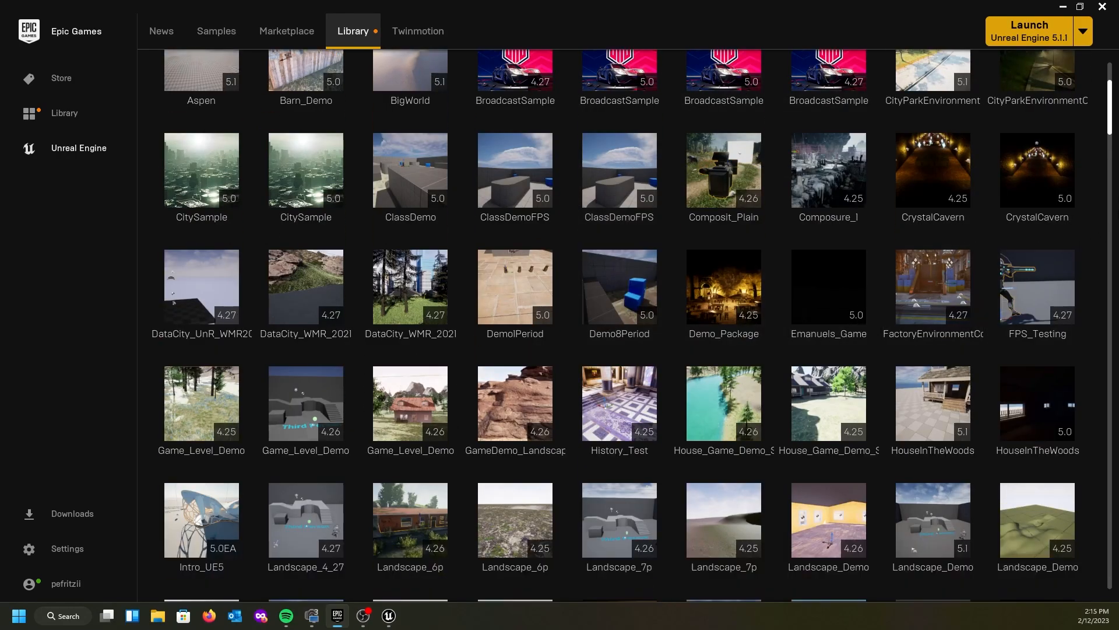
pyautogui.moveTo(1114, 127); pyautogui.dragTo(1098, 212)
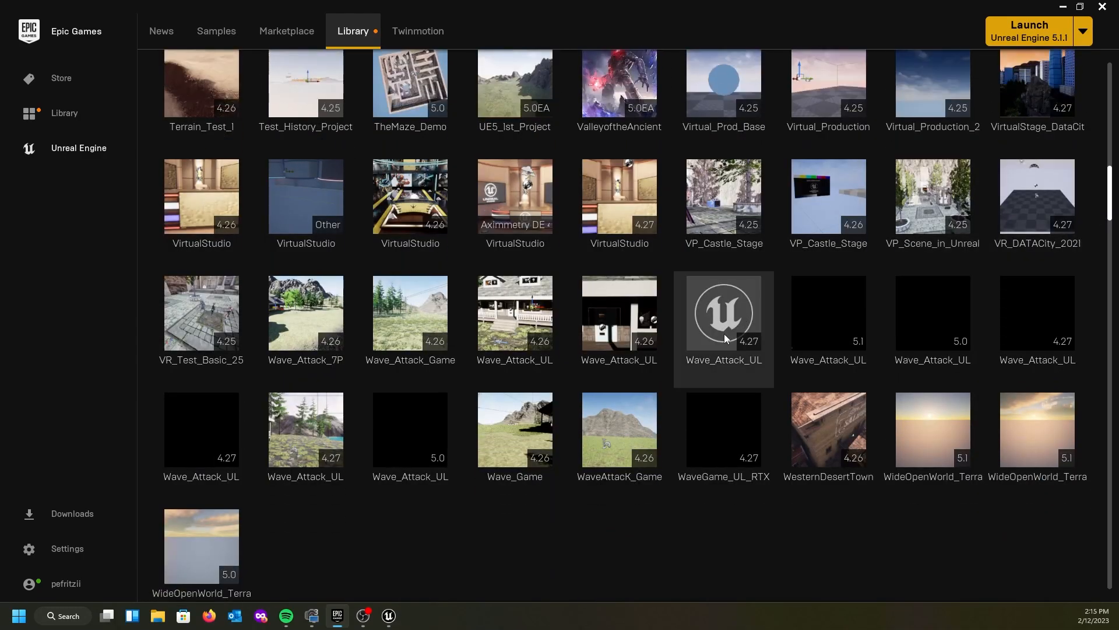
# - Search the Vault for "town" and open the detail page of Downtown West Modular Pack
pyautogui.scroll(-4, 728, 328)
pyautogui.scroll(-8, 724, 395)
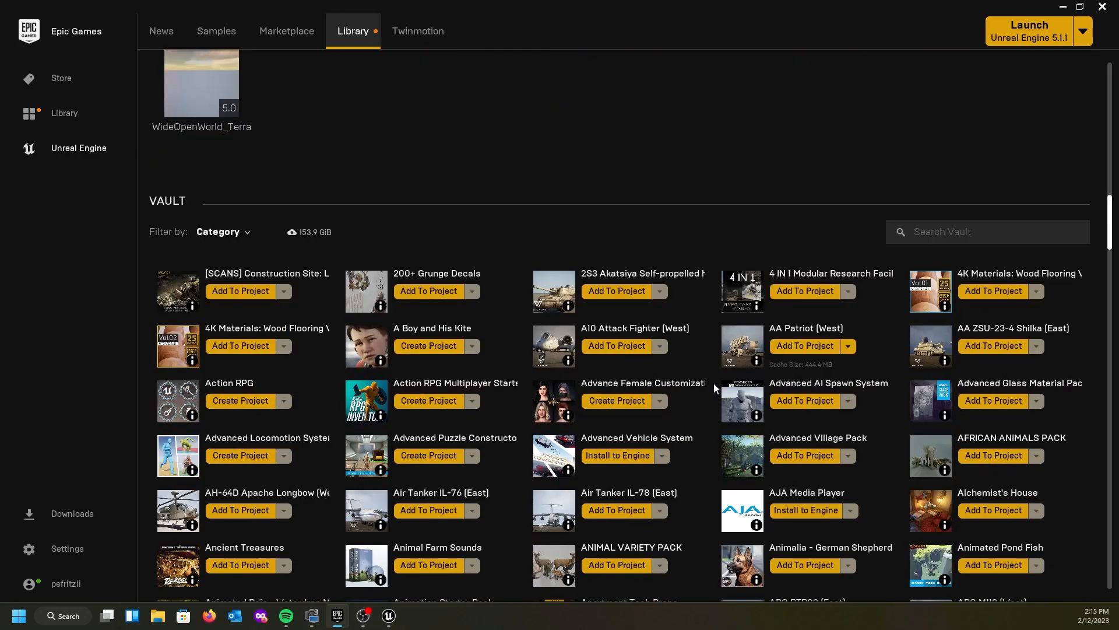
pyautogui.scroll(3, 968, 157)
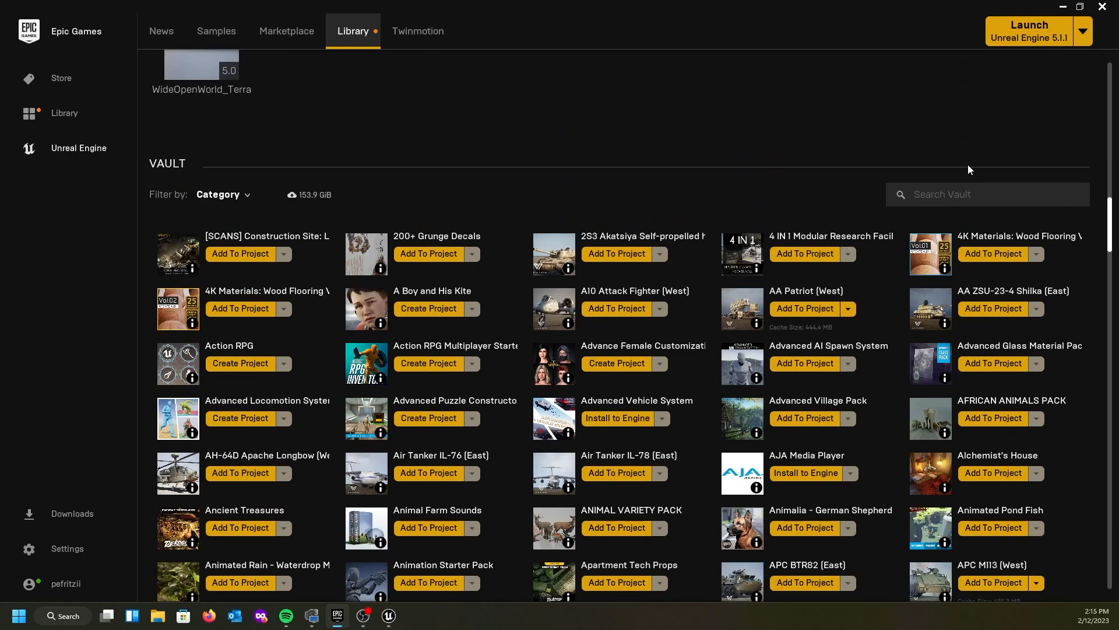
pyautogui.click(963, 192)
pyautogui.write('town')
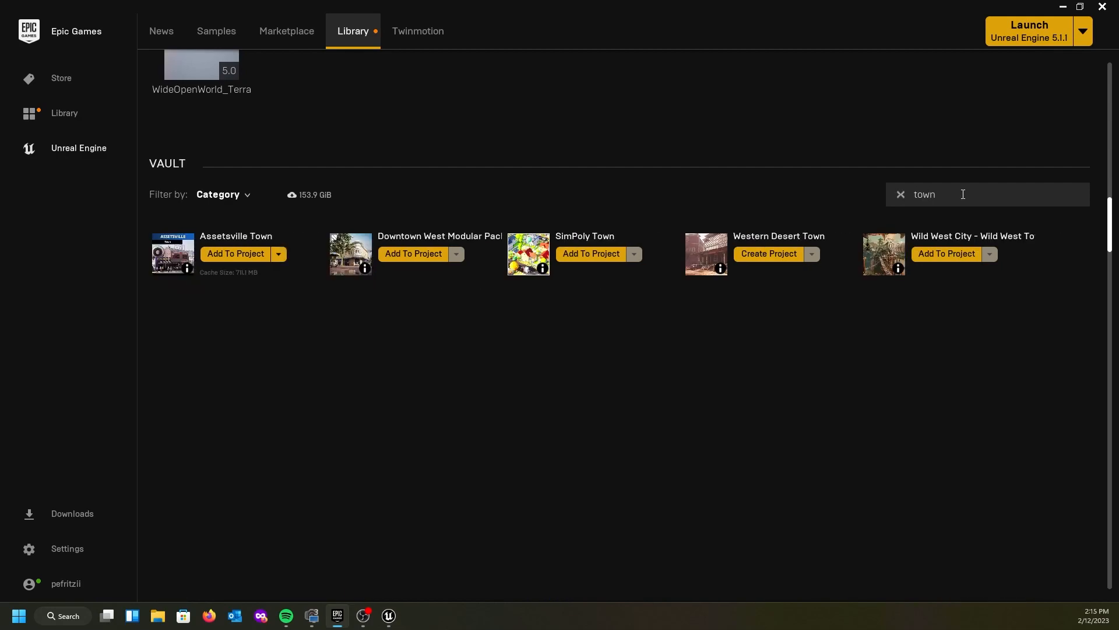
pyautogui.click(432, 238)
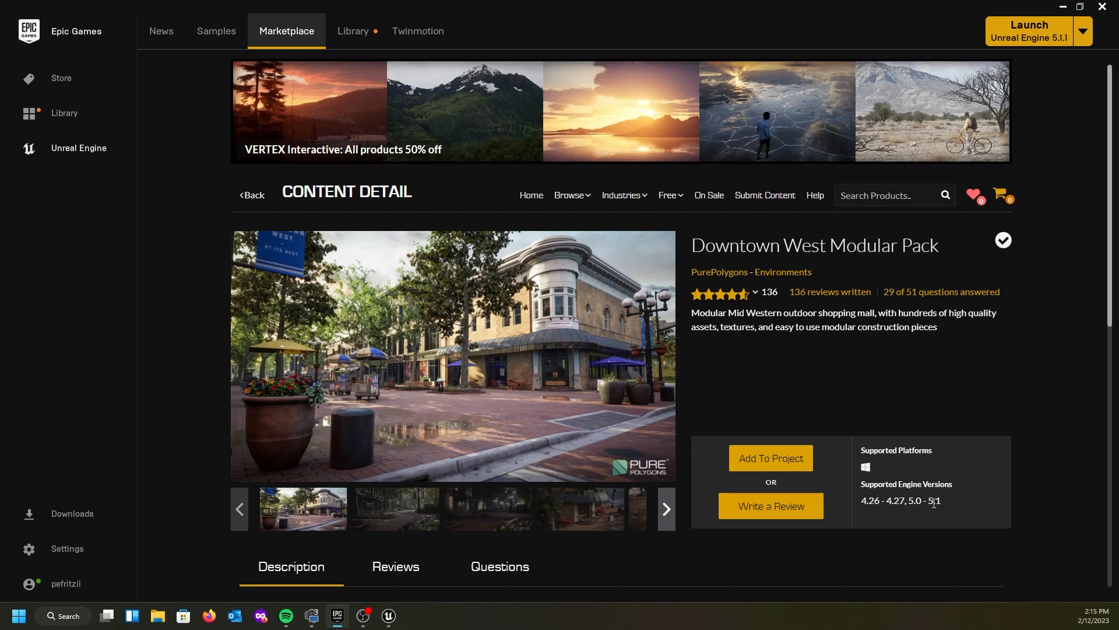
# - Add Downtown West Modular Pack to the 5.1 MyLandscape_Project stored in M:/Unreal Engine Projects/MyLandscape_Project 5.1
pyautogui.click(774, 460)
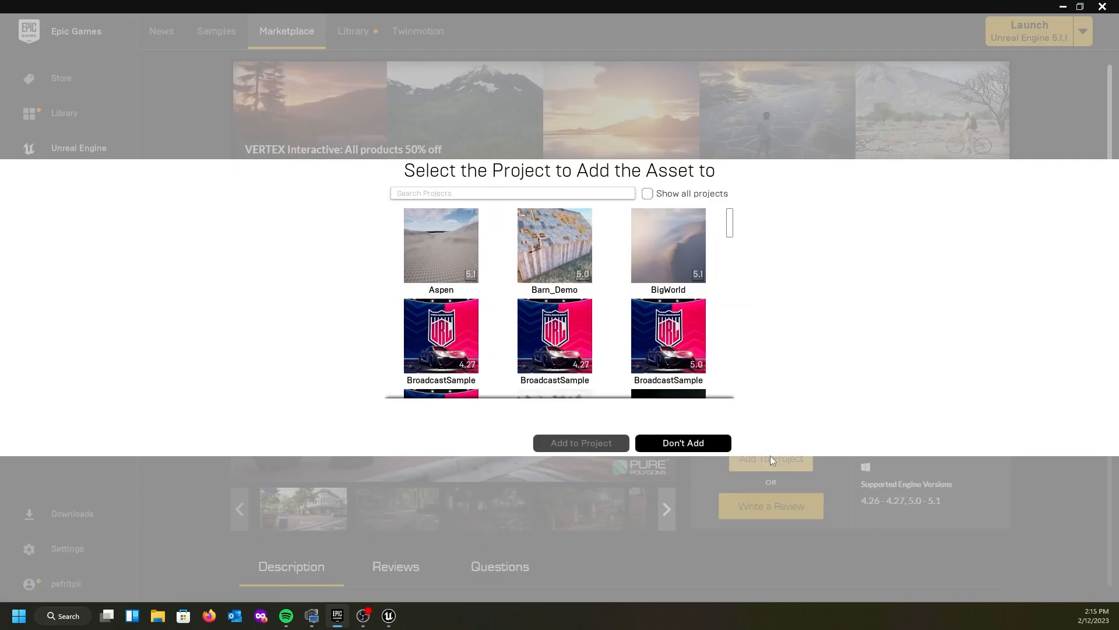
pyautogui.scroll(-2, 633, 315)
pyautogui.scroll(-12, 633, 314)
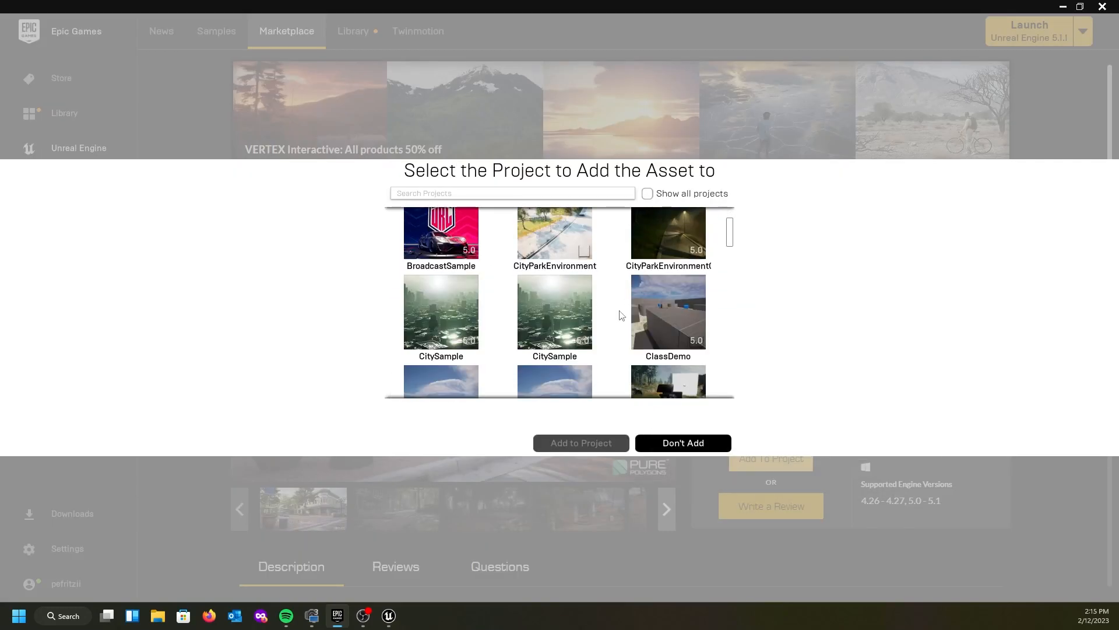
pyautogui.scroll(-8, 616, 312)
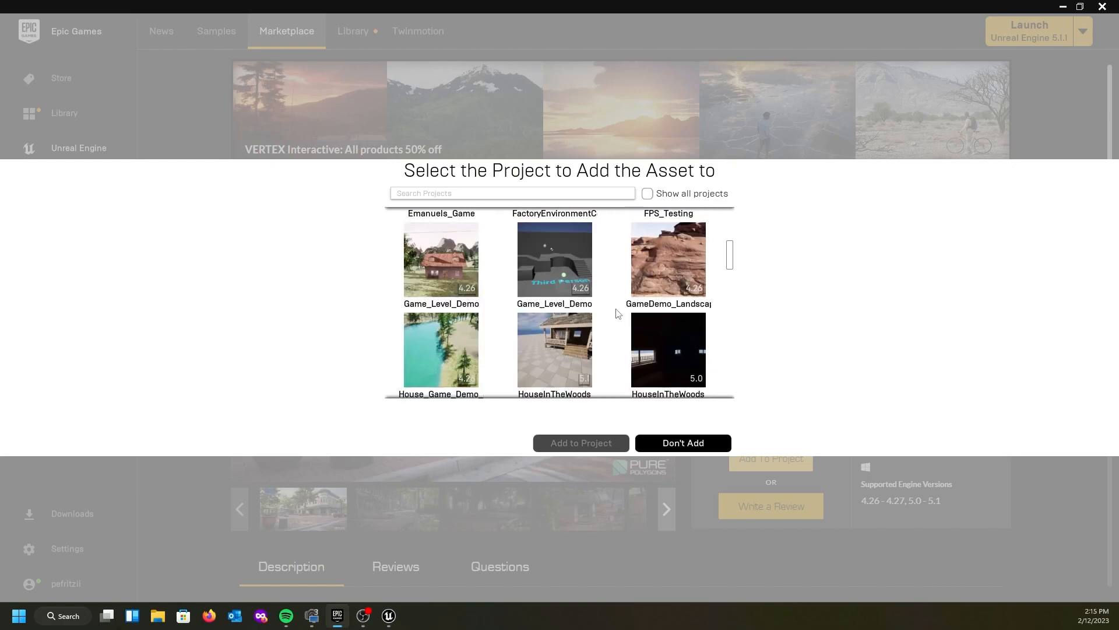
pyautogui.scroll(-10, 610, 309)
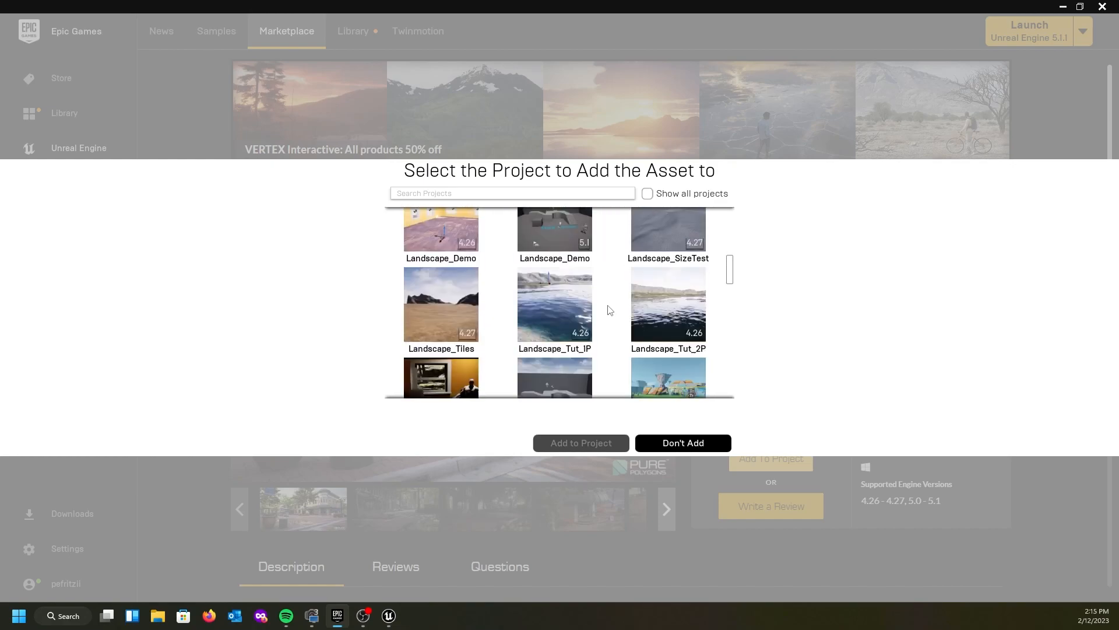
pyautogui.scroll(-5, 601, 311)
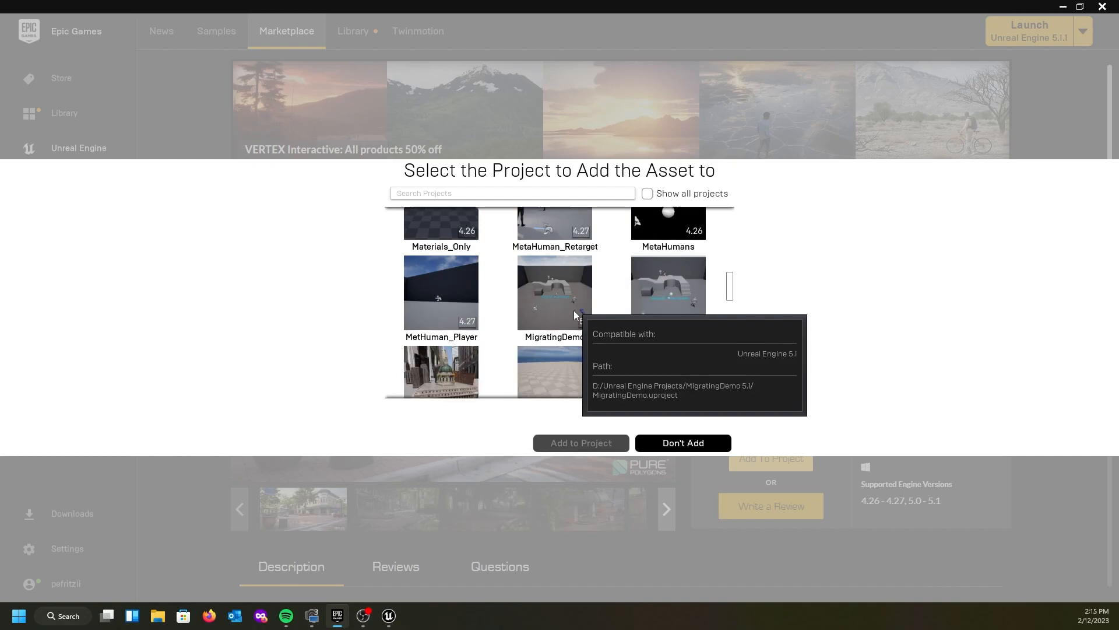
pyautogui.scroll(-3, 620, 324)
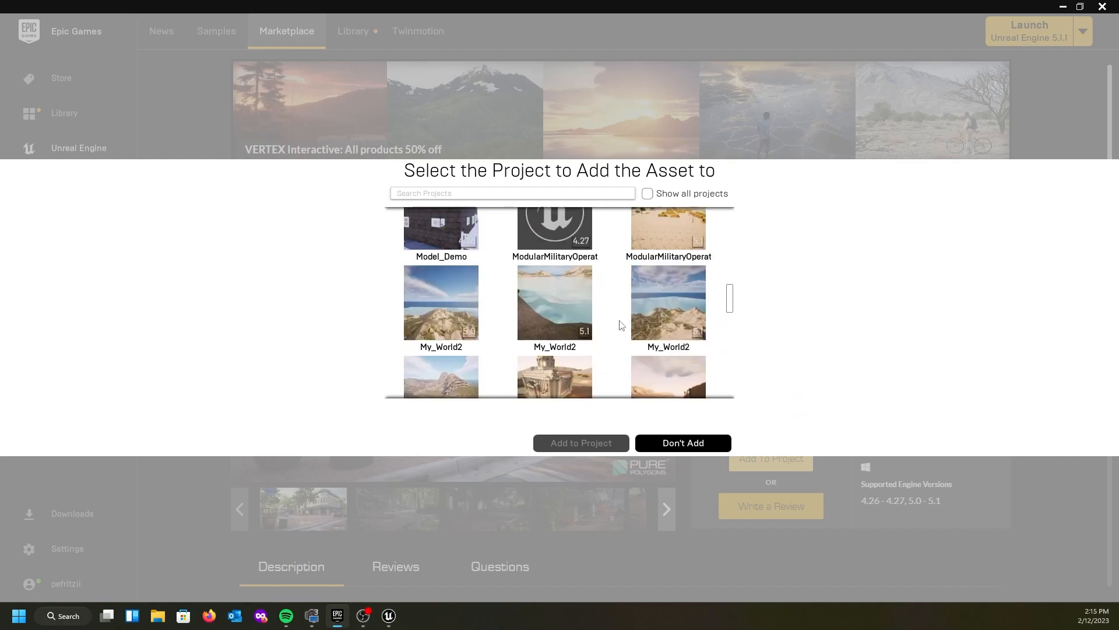
pyautogui.scroll(-2, 621, 325)
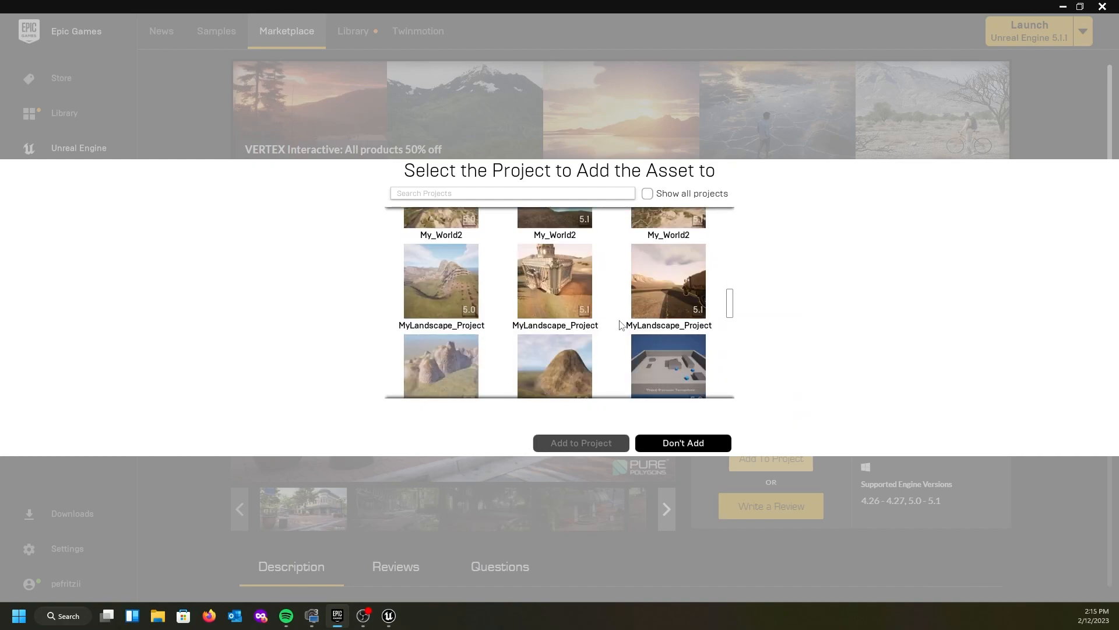
pyautogui.click(547, 291)
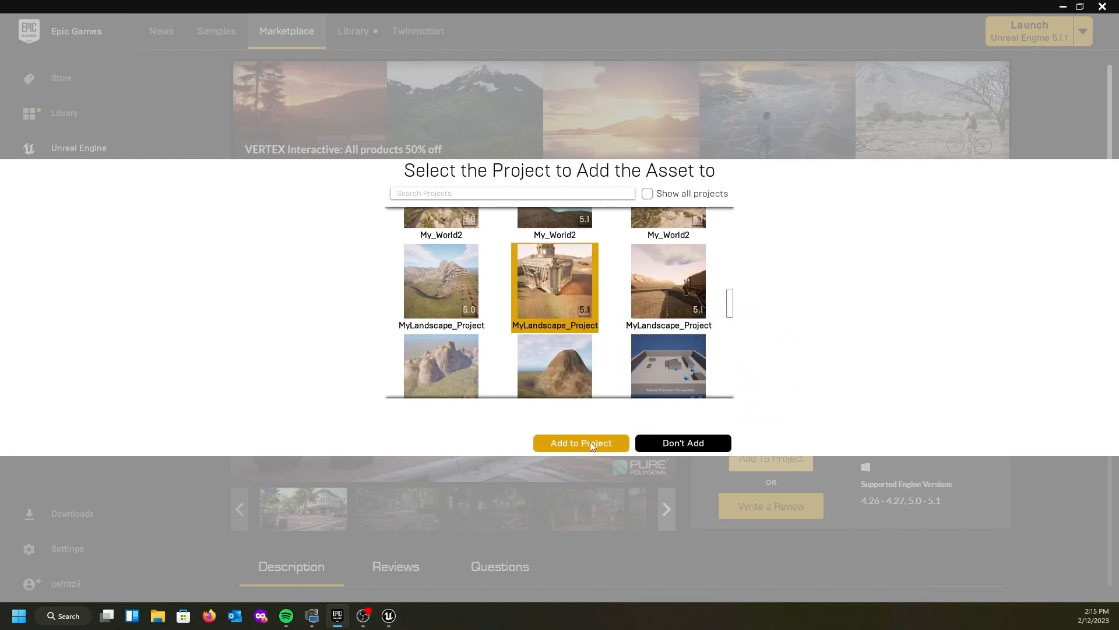
pyautogui.moveTo(560, 300)
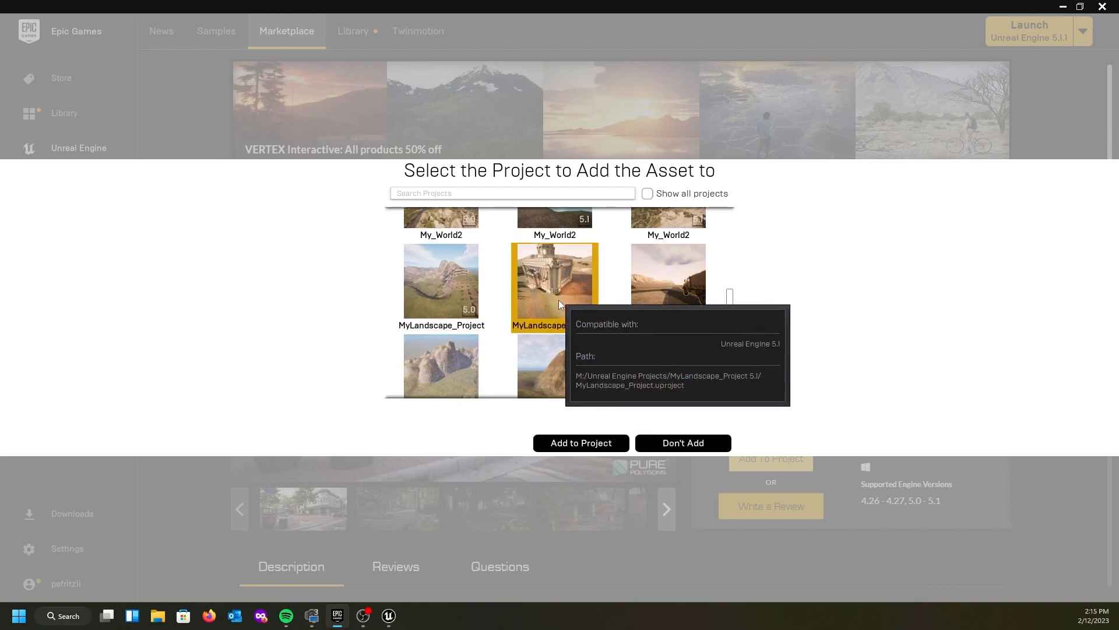
pyautogui.click(572, 444)
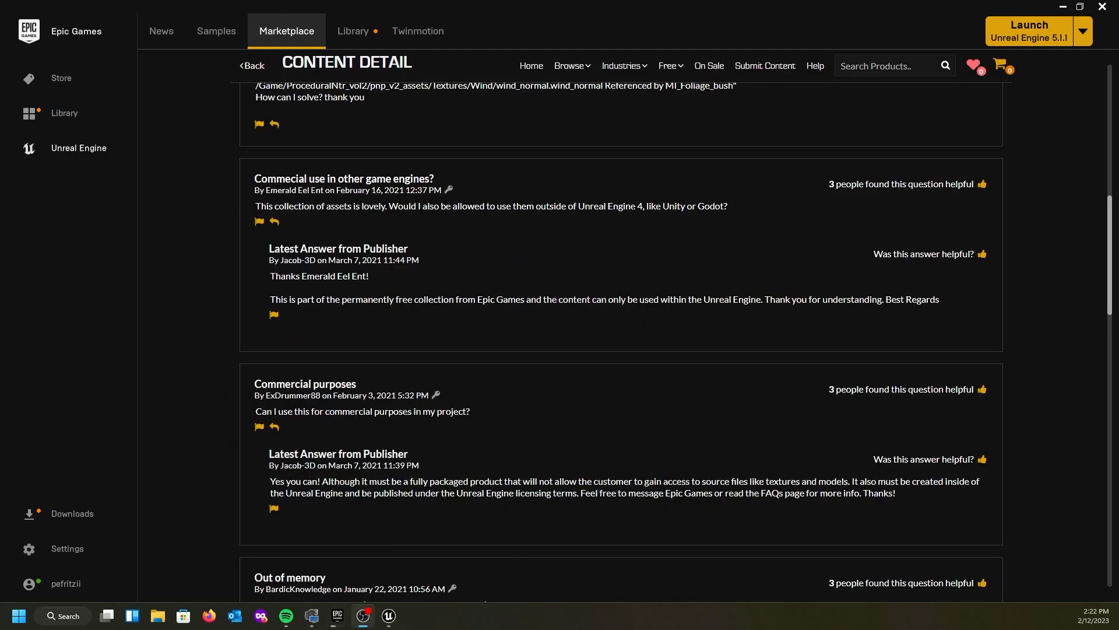
# - Check the pack's install progress and read its posted questions on load errors, use in other engines and commercial purposes
pyautogui.scroll(7, 721, 517)
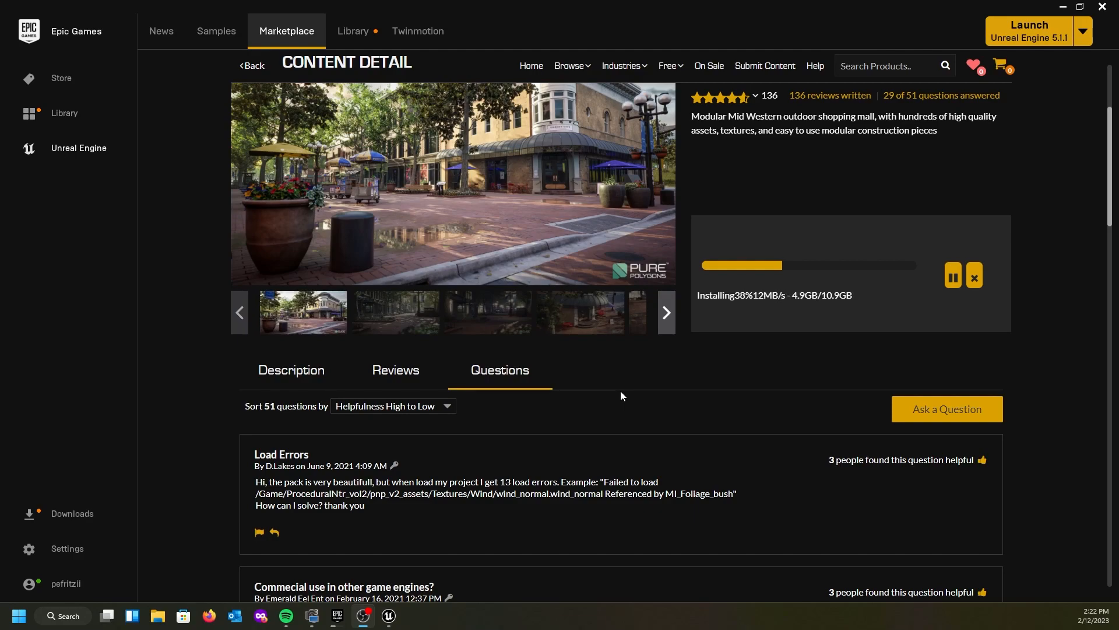
pyautogui.scroll(2, 620, 395)
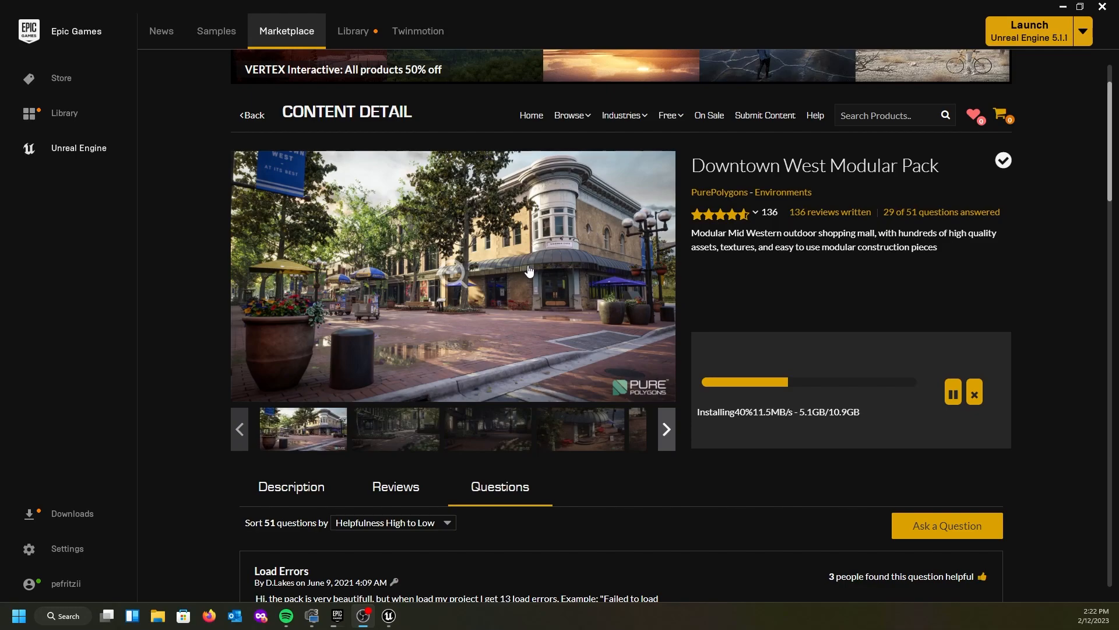
pyautogui.scroll(-4, 504, 322)
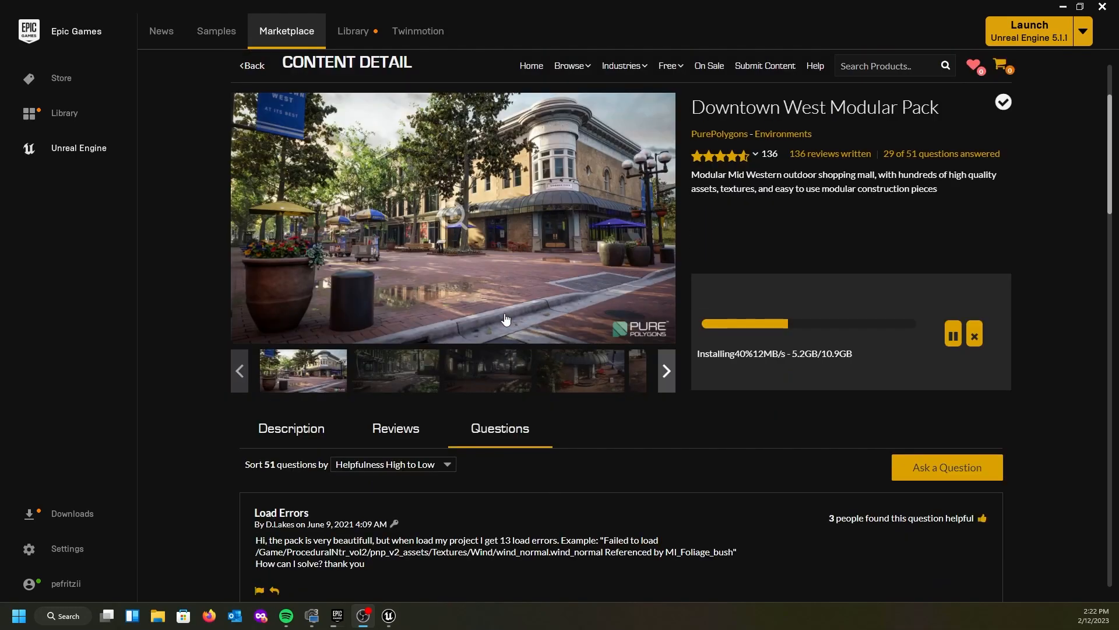
pyautogui.scroll(-1, 505, 318)
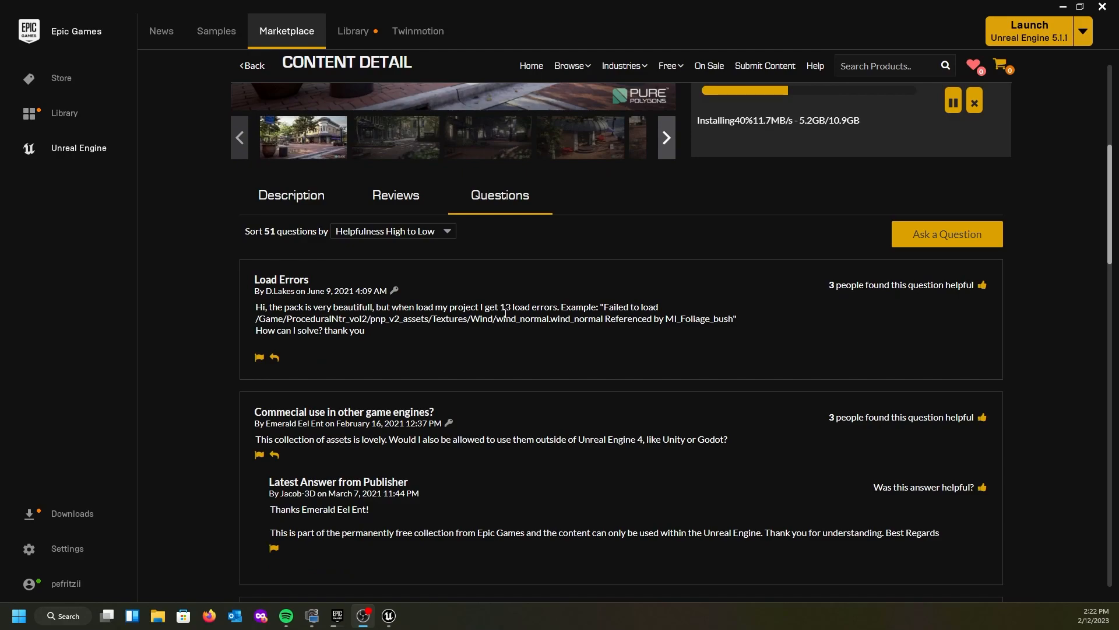
pyautogui.scroll(3, 631, 305)
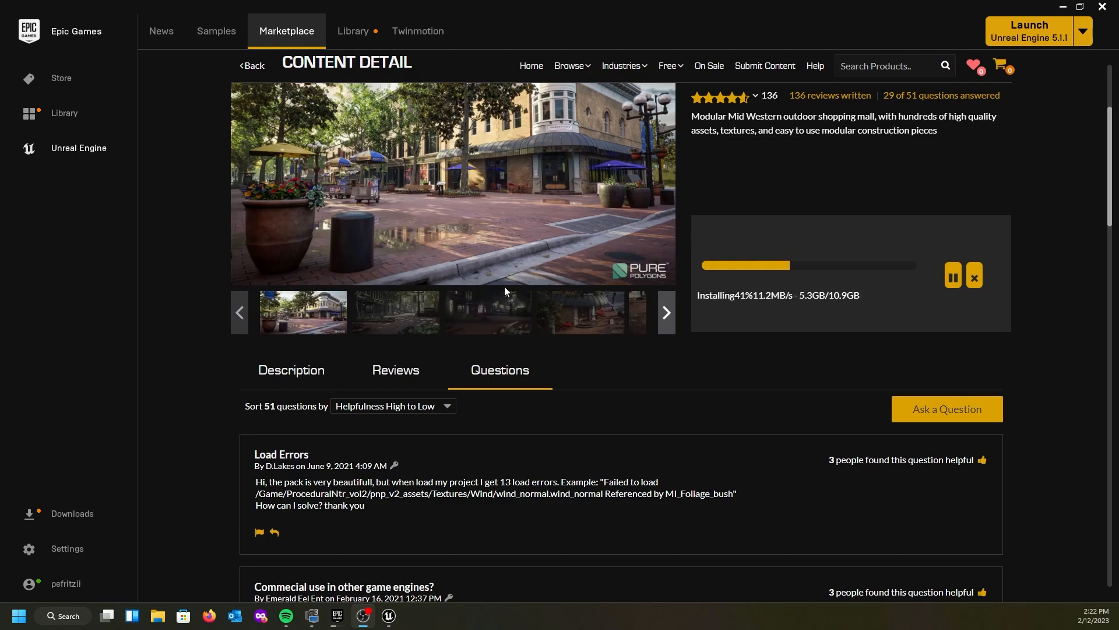
pyautogui.scroll(-5, 535, 291)
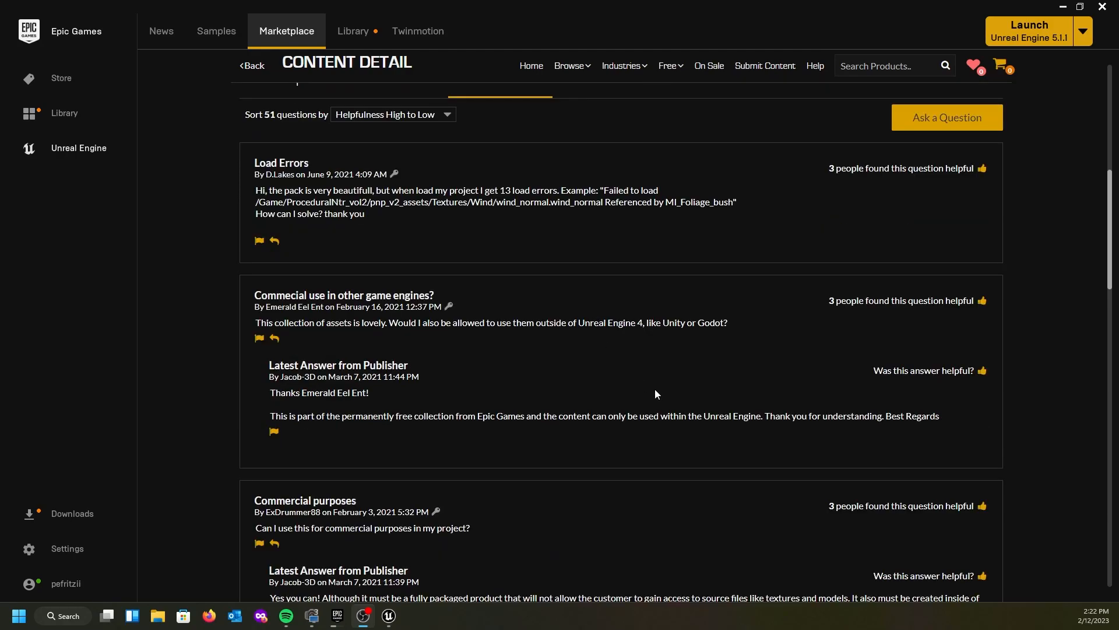
pyautogui.scroll(-1, 594, 384)
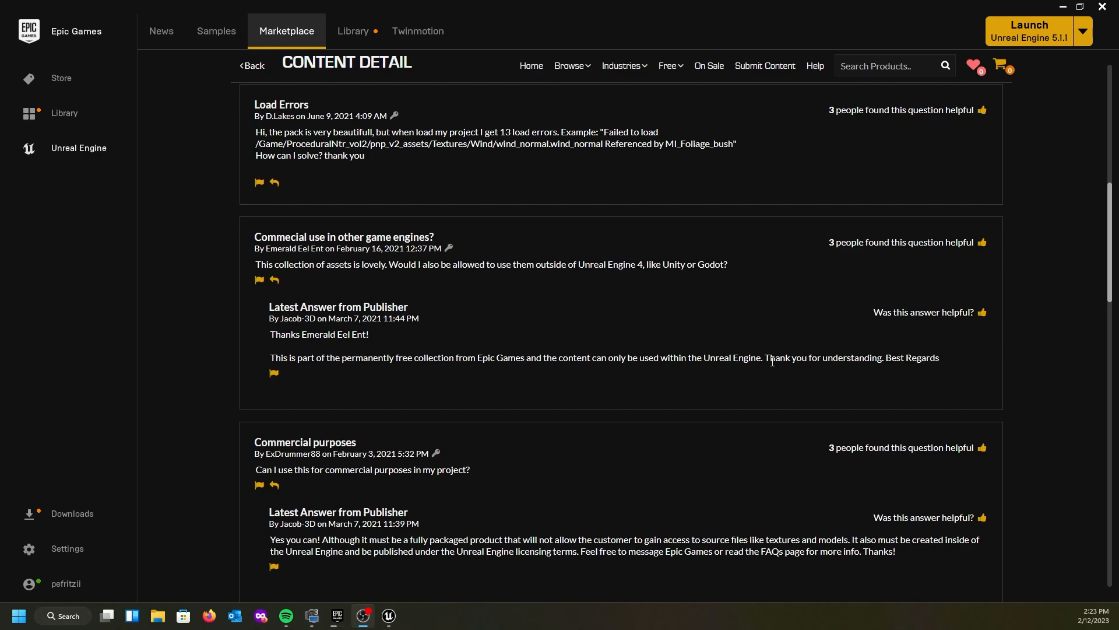
pyautogui.scroll(-1, 741, 363)
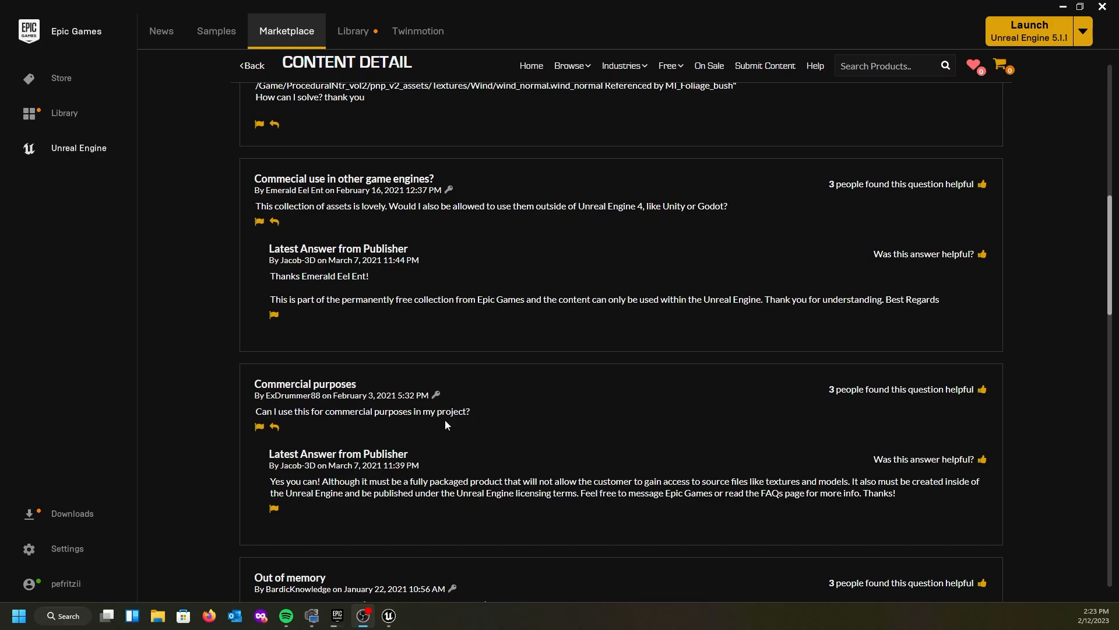
pyautogui.scroll(1, 524, 448)
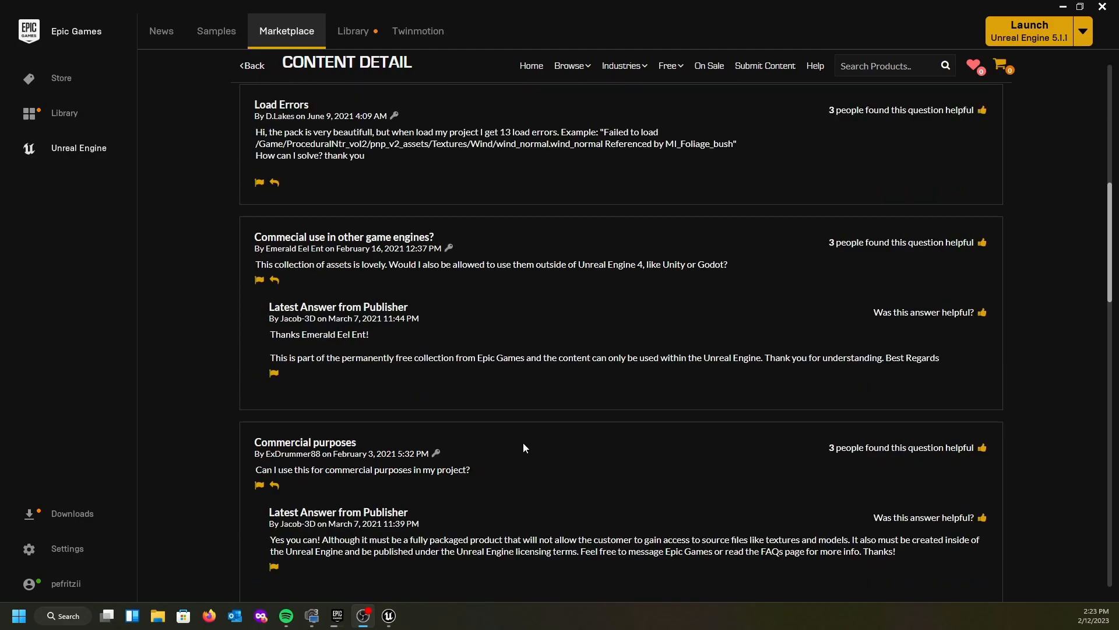
pyautogui.scroll(8, 524, 446)
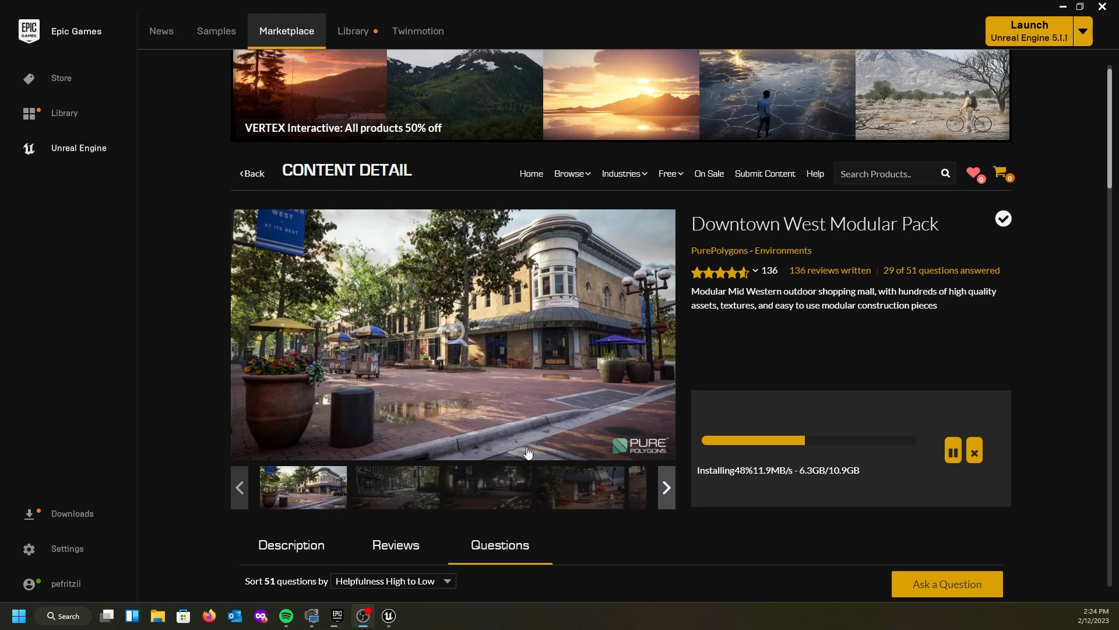
# - Open the description of Downtown West Modular Pack and read through its Technical Details
pyautogui.scroll(-1, 369, 519)
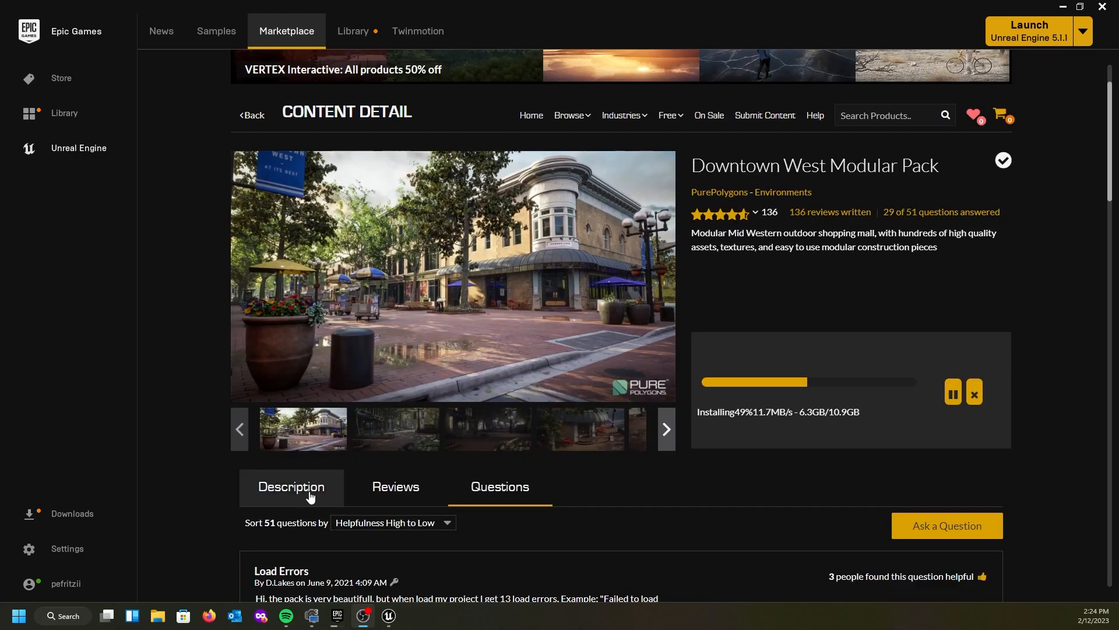
pyautogui.click(309, 492)
pyautogui.scroll(-2, 365, 509)
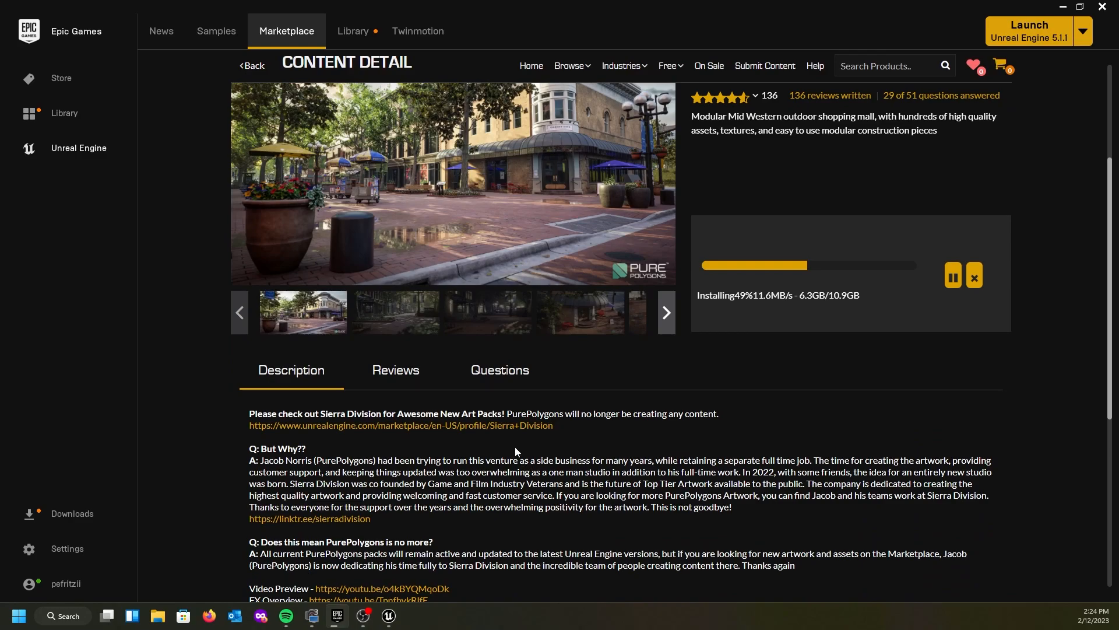
pyautogui.scroll(-1, 444, 506)
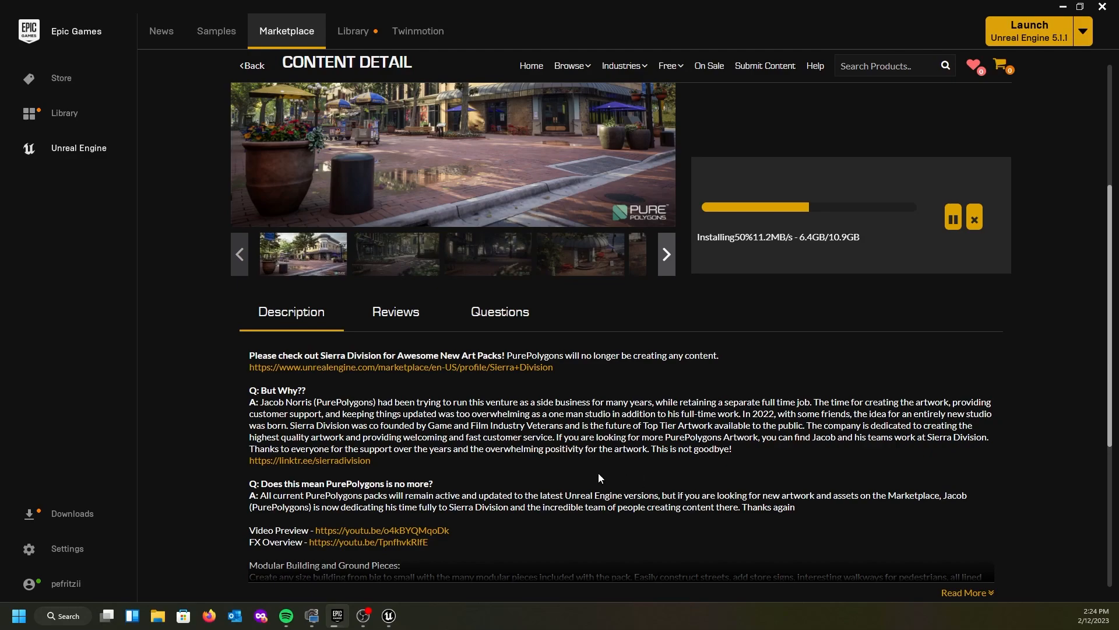
pyautogui.scroll(-1, 601, 476)
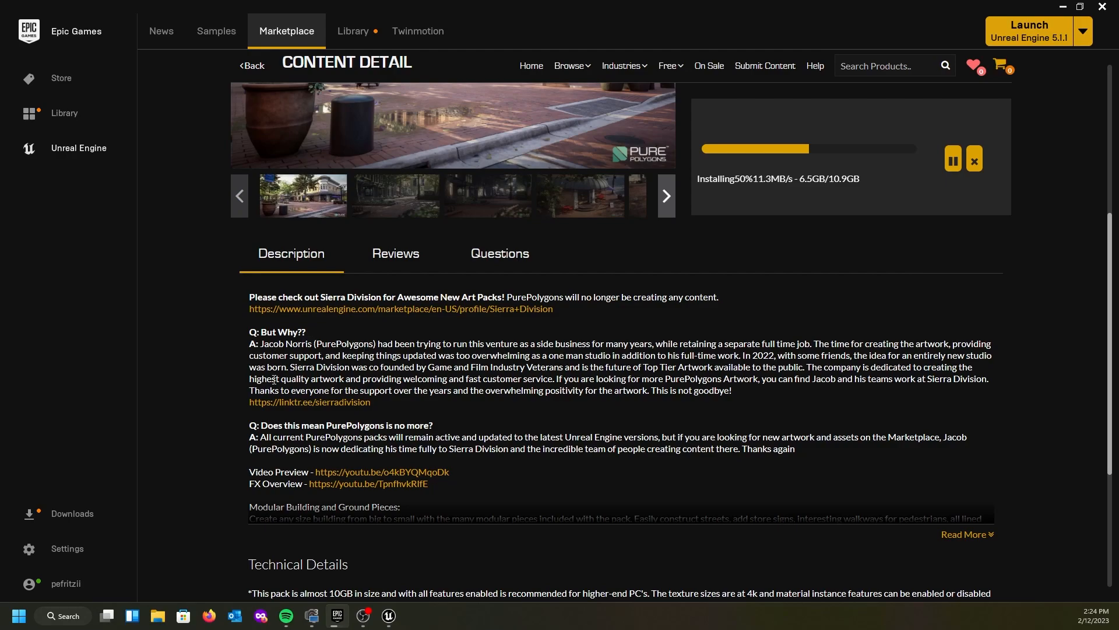
pyautogui.scroll(-1, 436, 384)
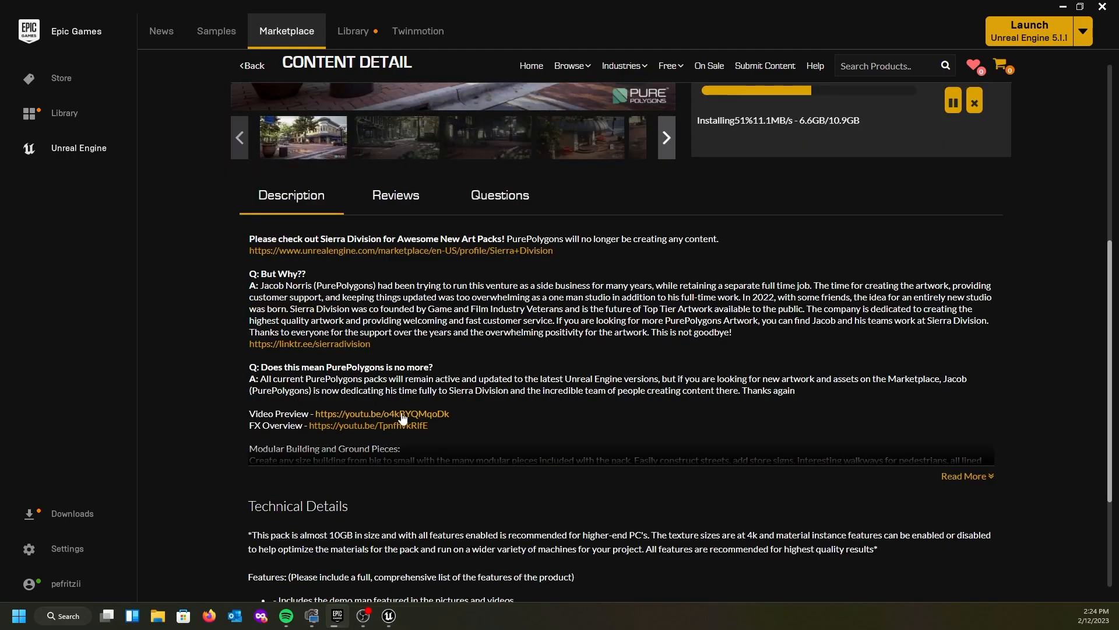
pyautogui.scroll(-1, 709, 481)
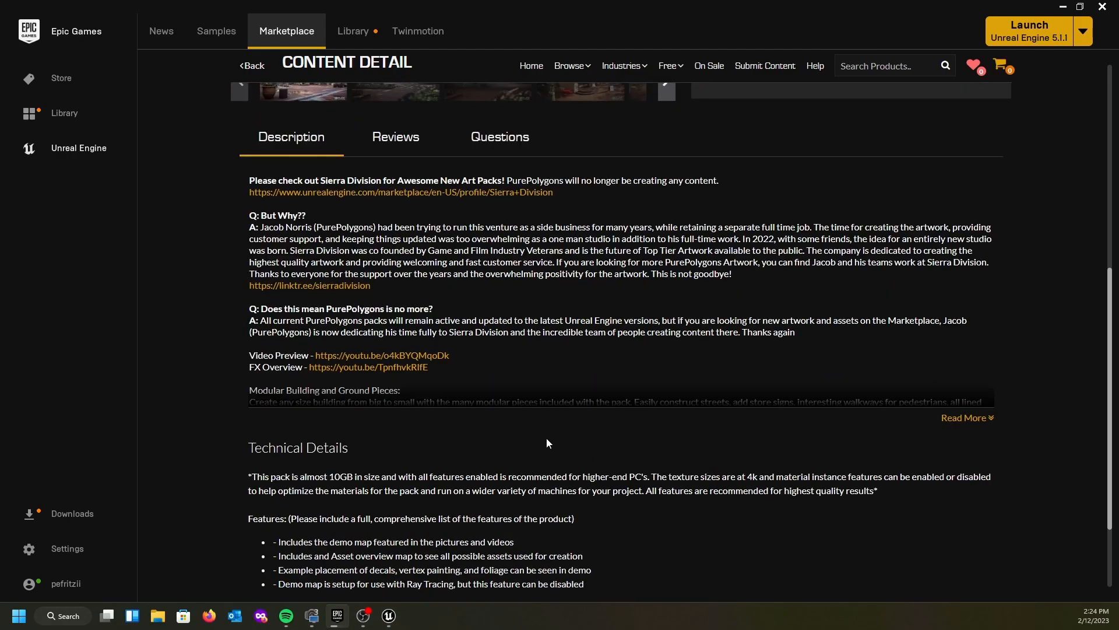
pyautogui.scroll(-2, 349, 502)
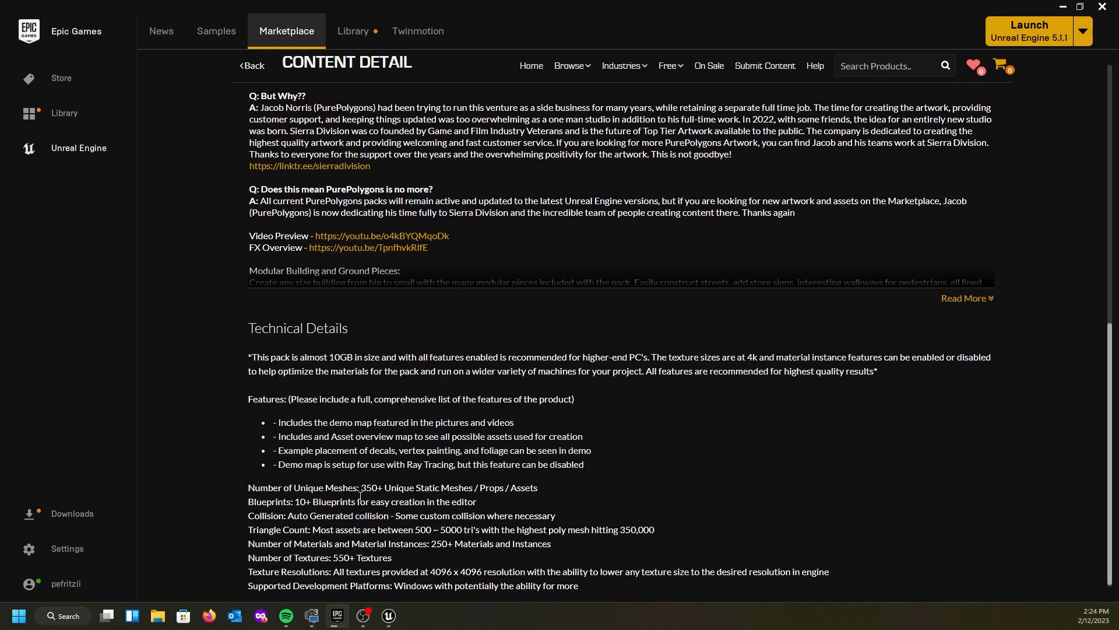
# - Switch to the Unreal Editor with the Aspen level and open the Downtown_West folder of the project's content
pyautogui.scroll(5, 357, 499)
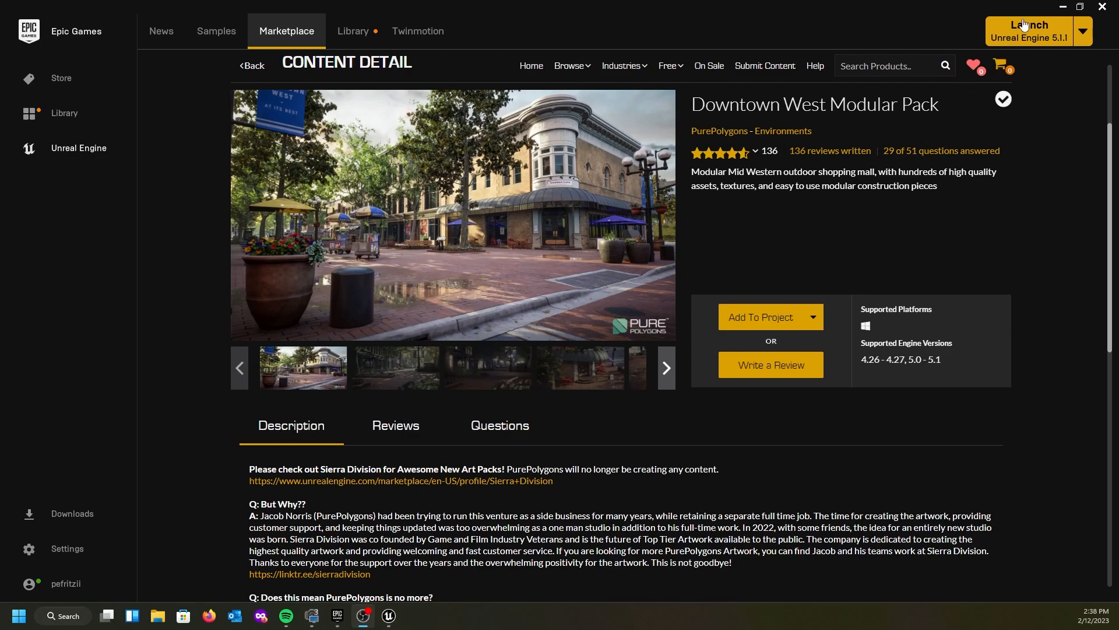
pyautogui.click(390, 616)
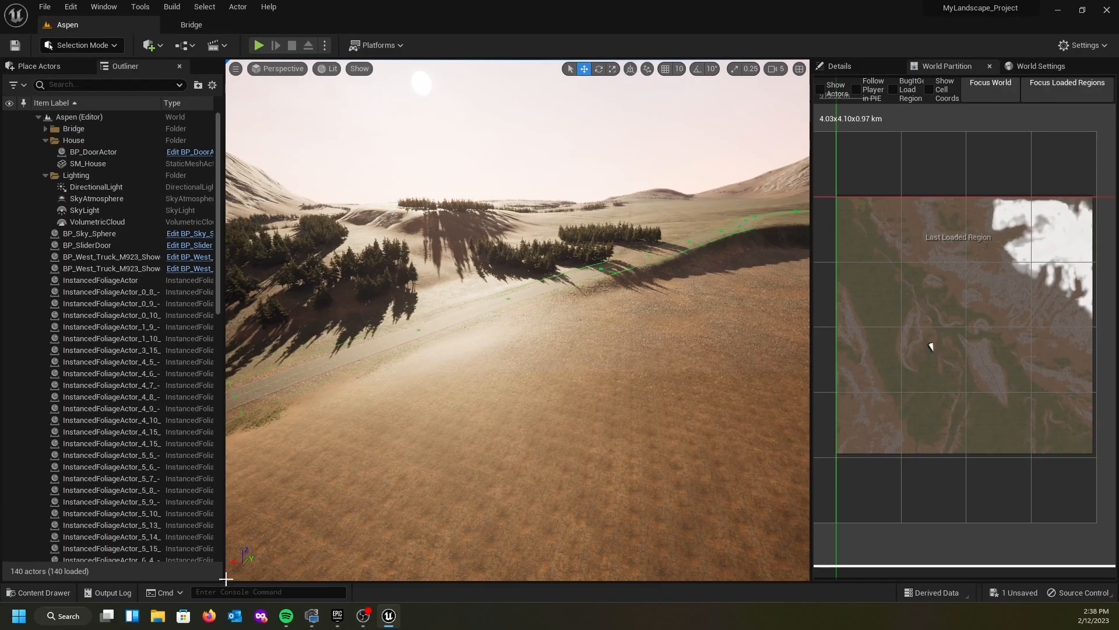
pyautogui.click(52, 595)
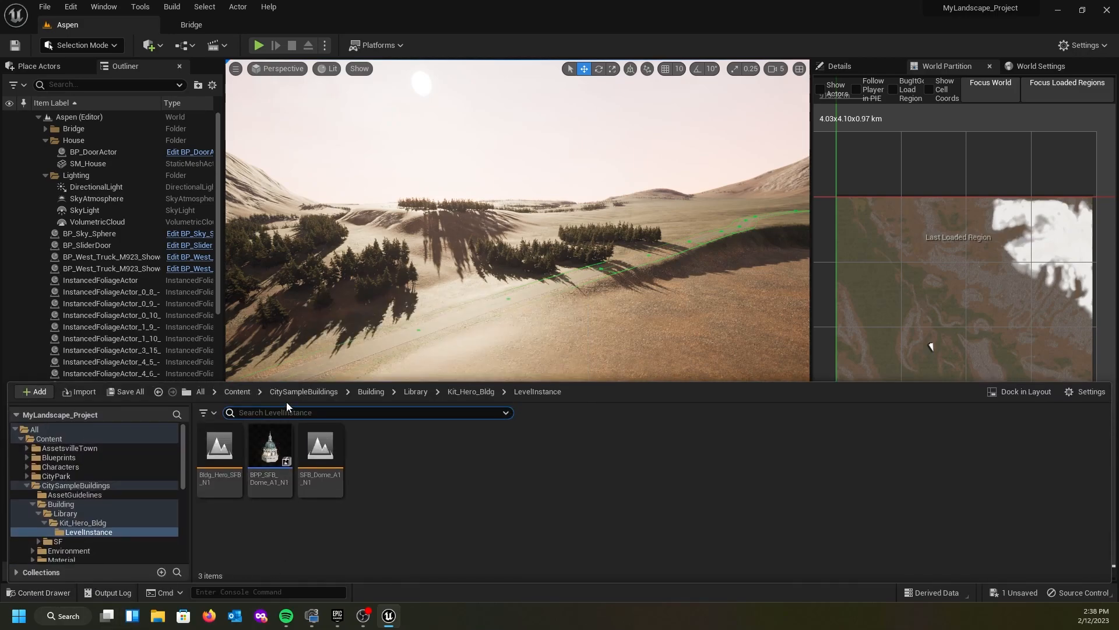
pyautogui.click(248, 391)
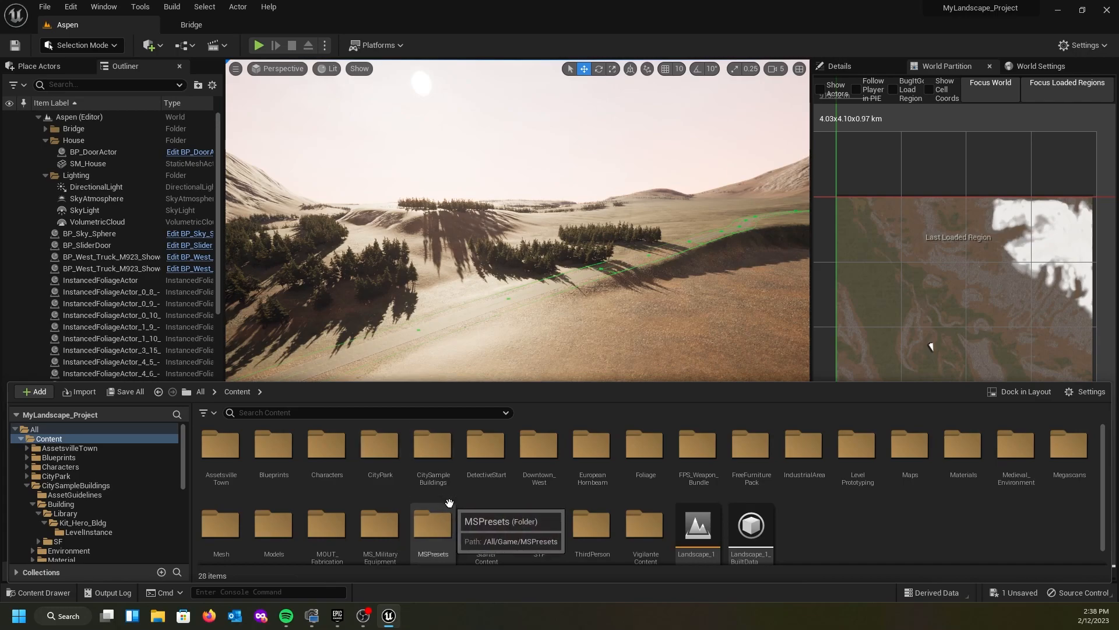
pyautogui.scroll(-1, 444, 504)
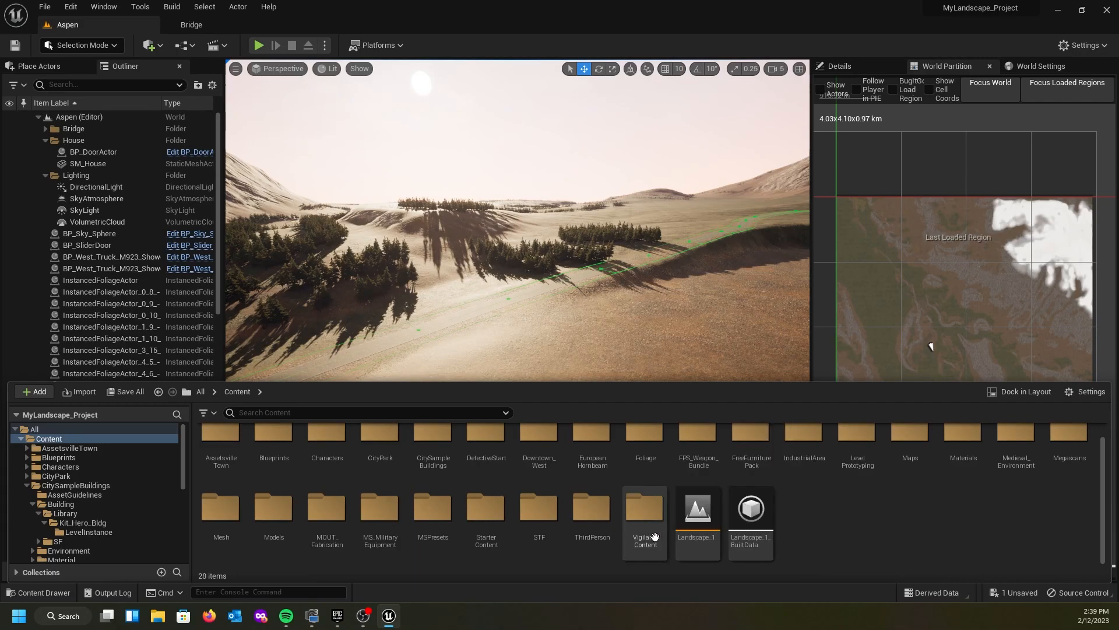
pyautogui.scroll(1, 535, 461)
pyautogui.click(535, 455)
pyautogui.doubleClick(535, 452)
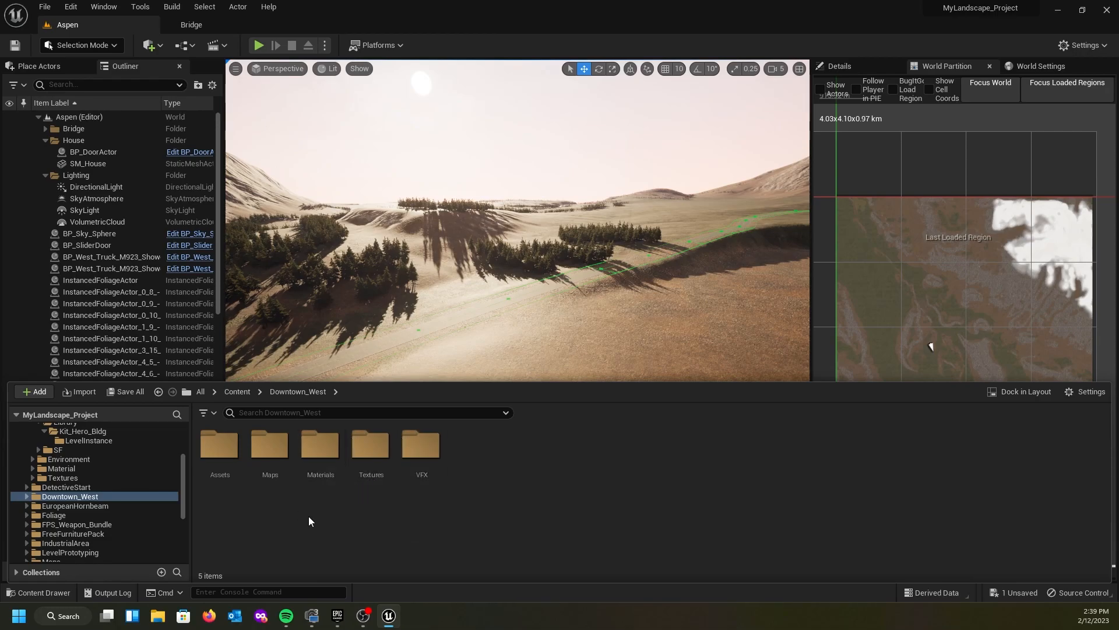
# - Open the building_a folder inside the Downtown_West Assets and look over its modular cafe meshes
pyautogui.click(220, 457)
pyautogui.doubleClick(220, 460)
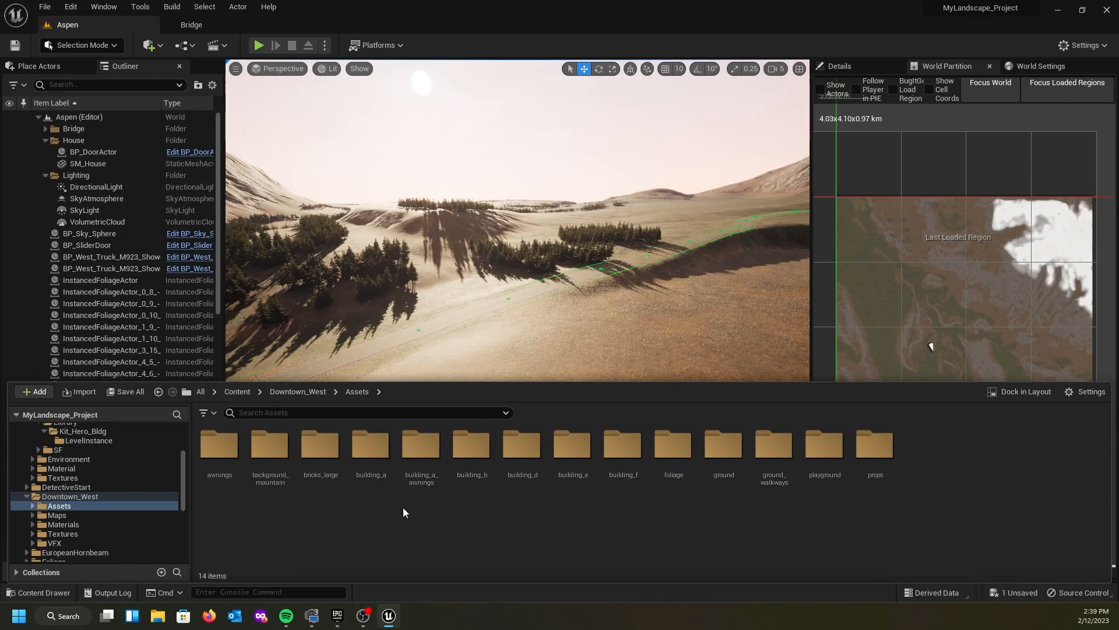
pyautogui.click(369, 452)
pyautogui.doubleClick(369, 452)
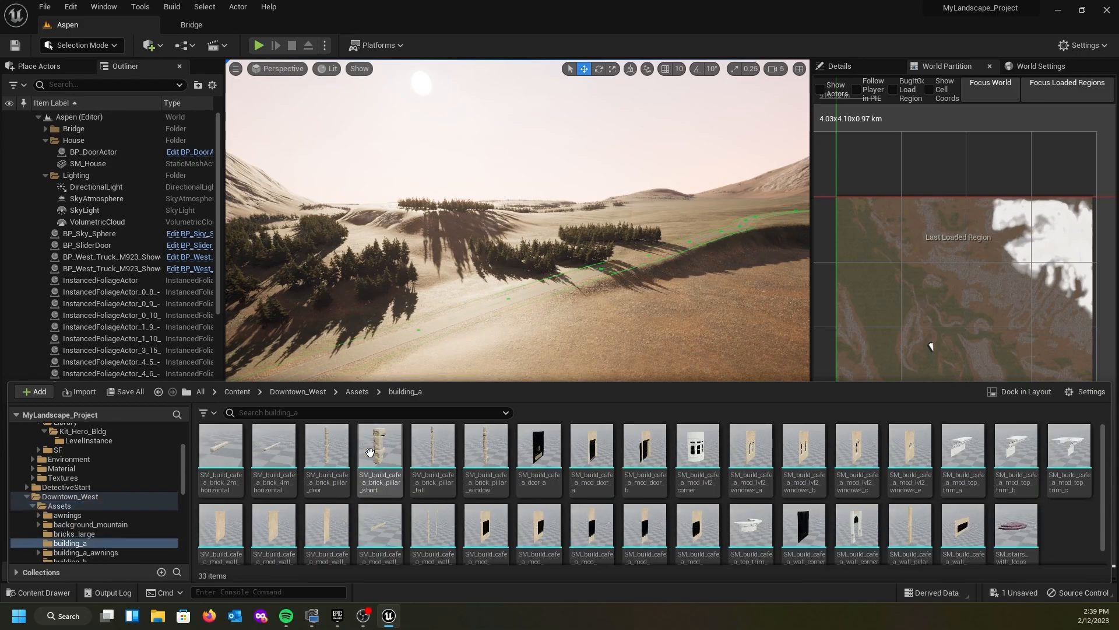
pyautogui.scroll(-1, 670, 479)
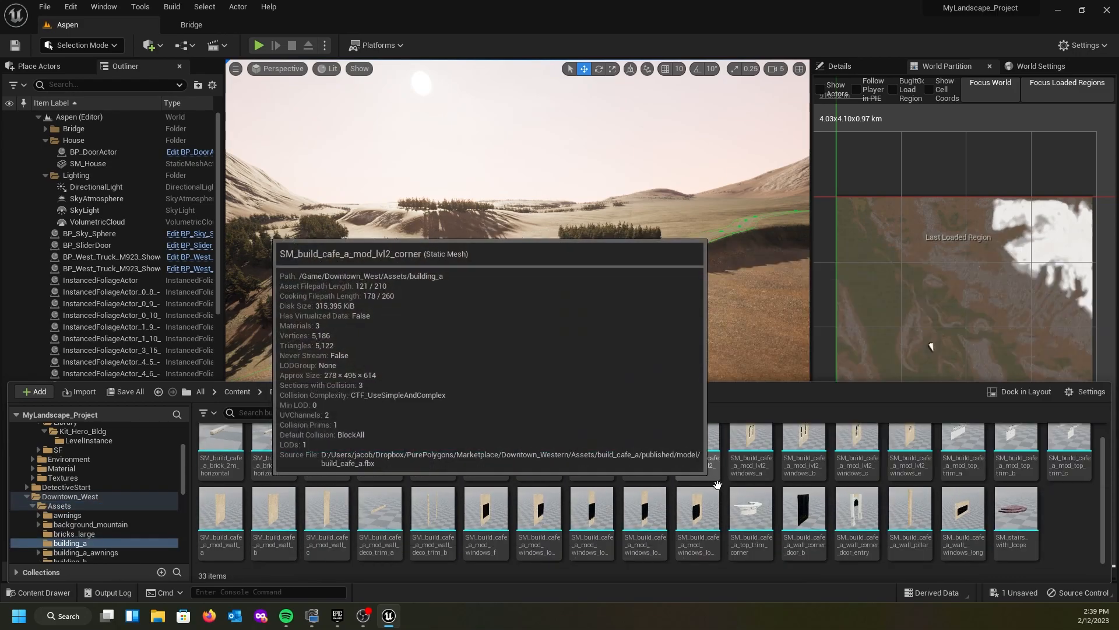
pyautogui.scroll(1, 473, 489)
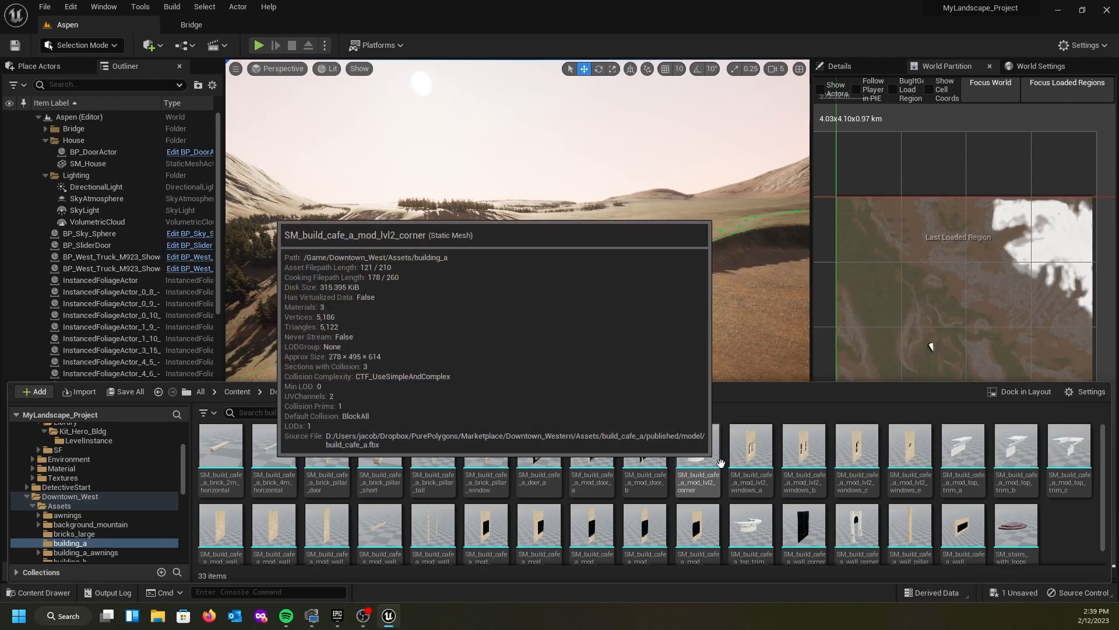
# - Place all meshes from the building_a folder together on the open ground of the Aspen level
pyautogui.moveTo(575, 315); pyautogui.dragTo(690, 311, button='right')
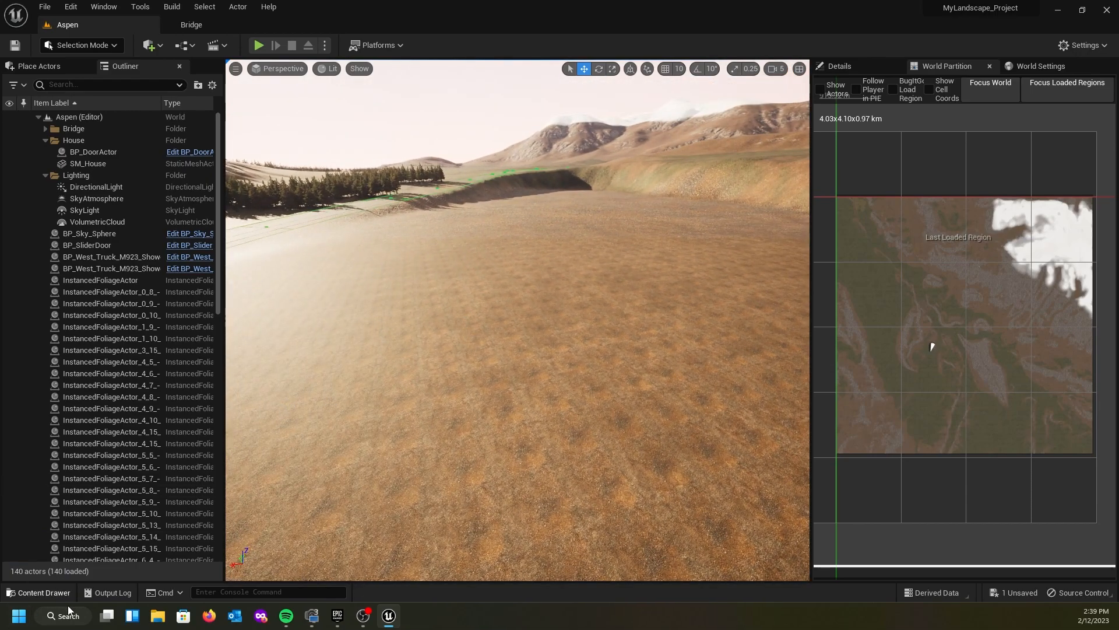
pyautogui.click(39, 592)
pyautogui.click(227, 434)
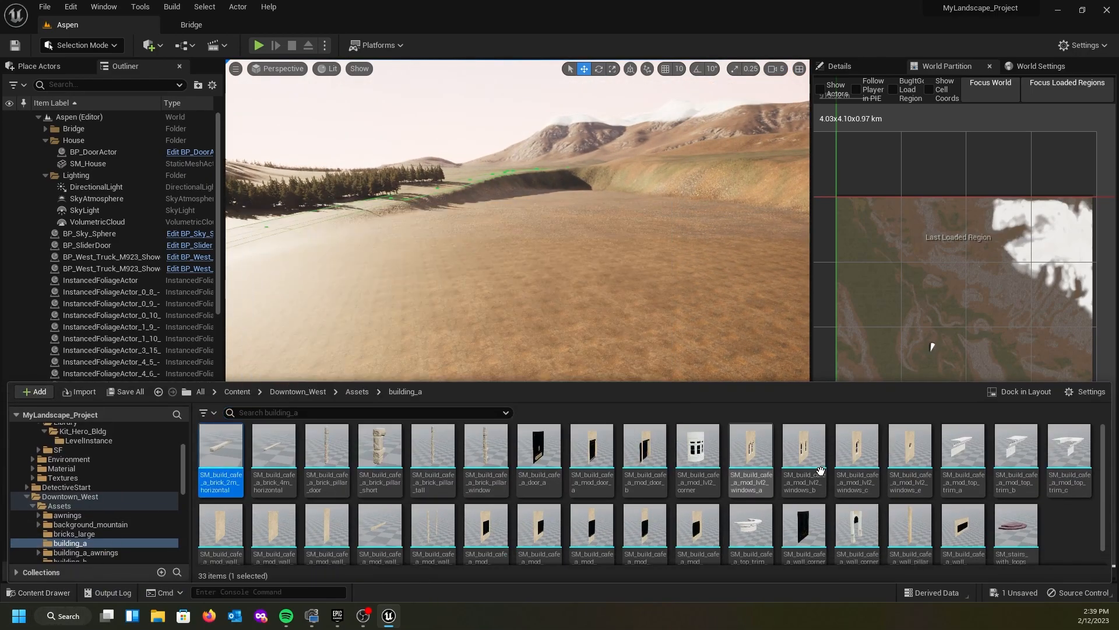
pyautogui.scroll(-1, 874, 519)
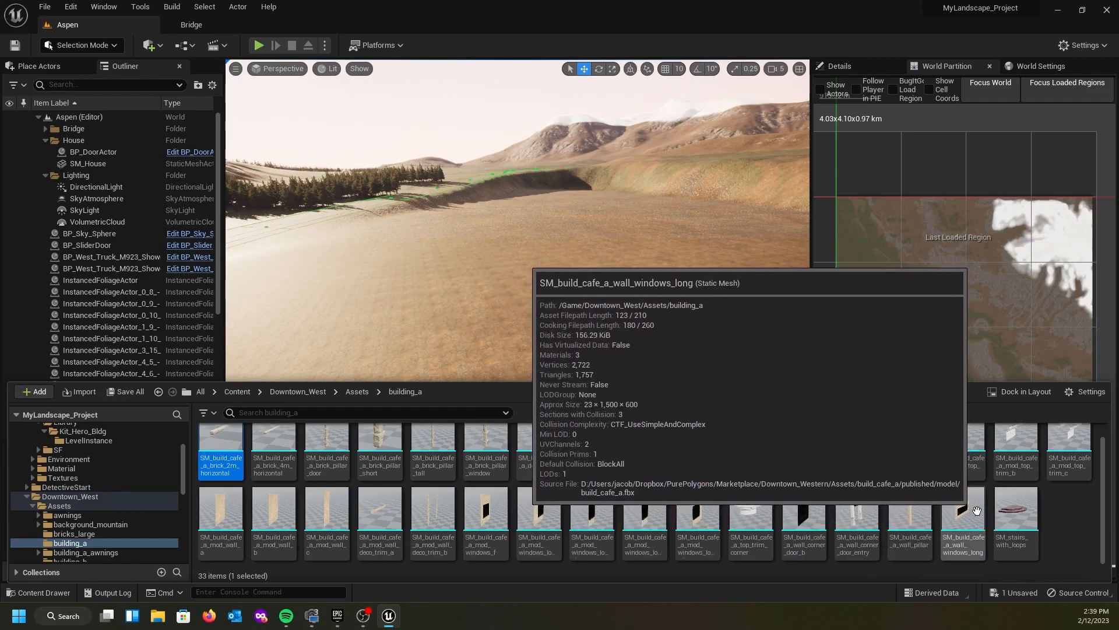
pyautogui.keyDown('shift'); pyautogui.click(1024, 513); pyautogui.keyUp('shift')
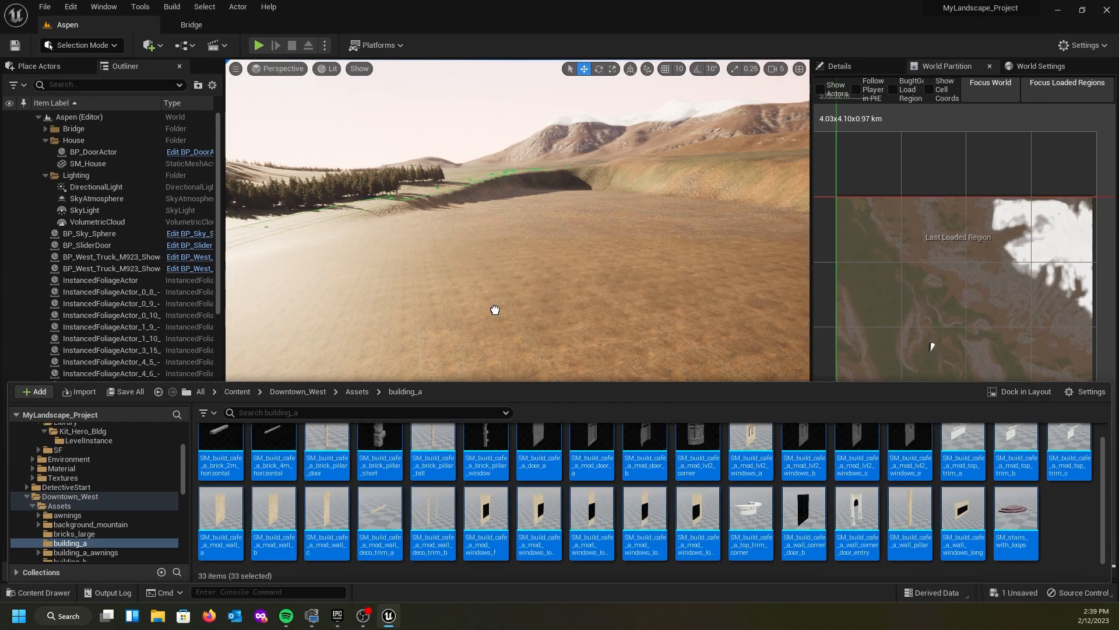
pyautogui.click(495, 311)
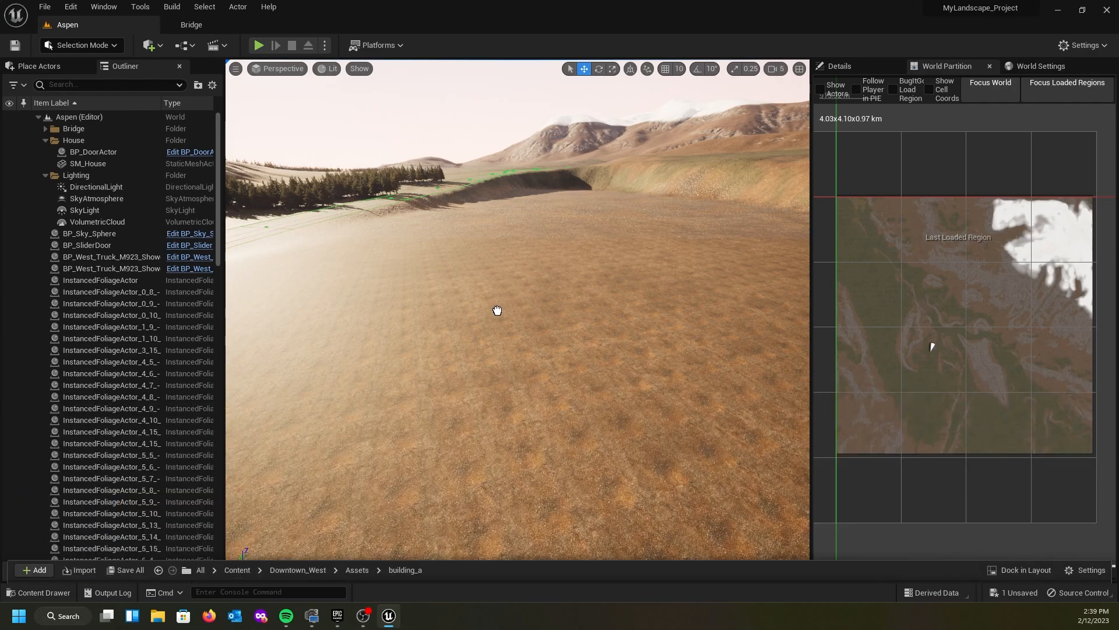
pyautogui.moveTo(497, 310); pyautogui.dragTo(497, 310)
# - Inspect the placed cafe building pieces up close and undo their placement in the level
pyautogui.moveTo(517, 365); pyautogui.dragTo(472, 364, button='right')
pyautogui.press('a')
pyautogui.press('w')
pyautogui.press('f')
pyautogui.press('a')
pyautogui.press('d')
pyautogui.moveTo(547, 357); pyautogui.dragTo(534, 354, button='right')
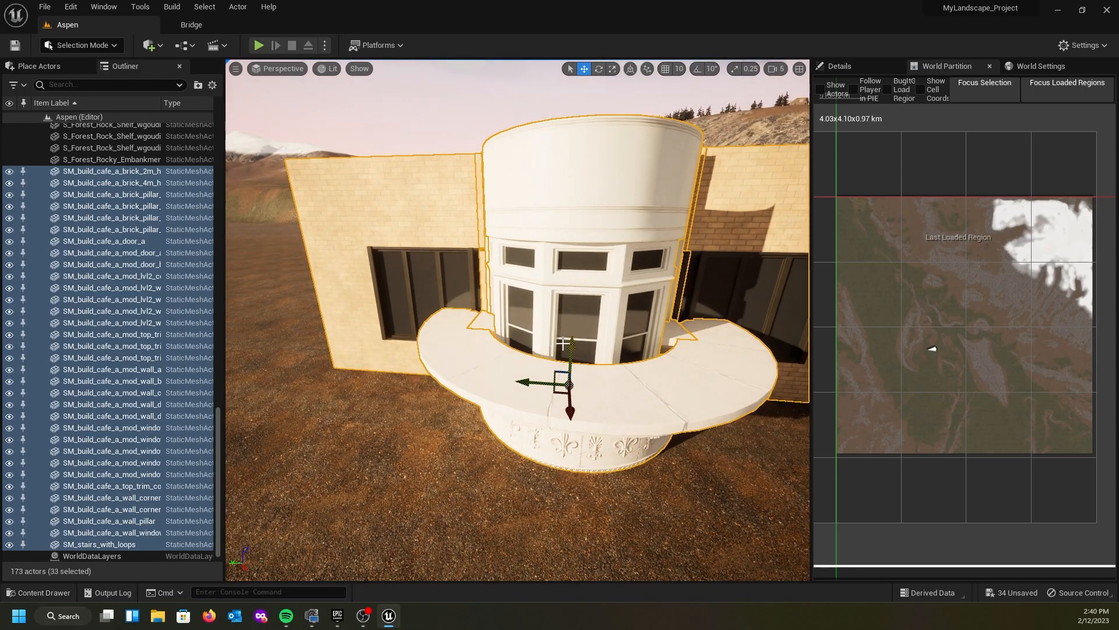
pyautogui.hotkey('ctrl', 'z')
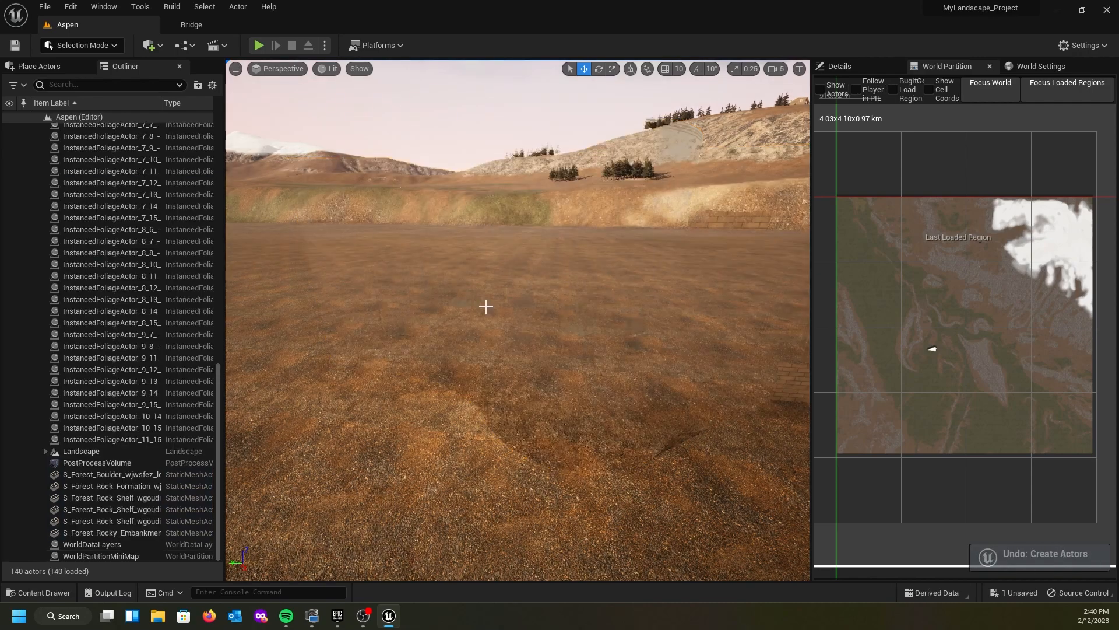
# - Look through the bricks_large, awnings and ground folders in the Downtown_West Assets
pyautogui.click(52, 592)
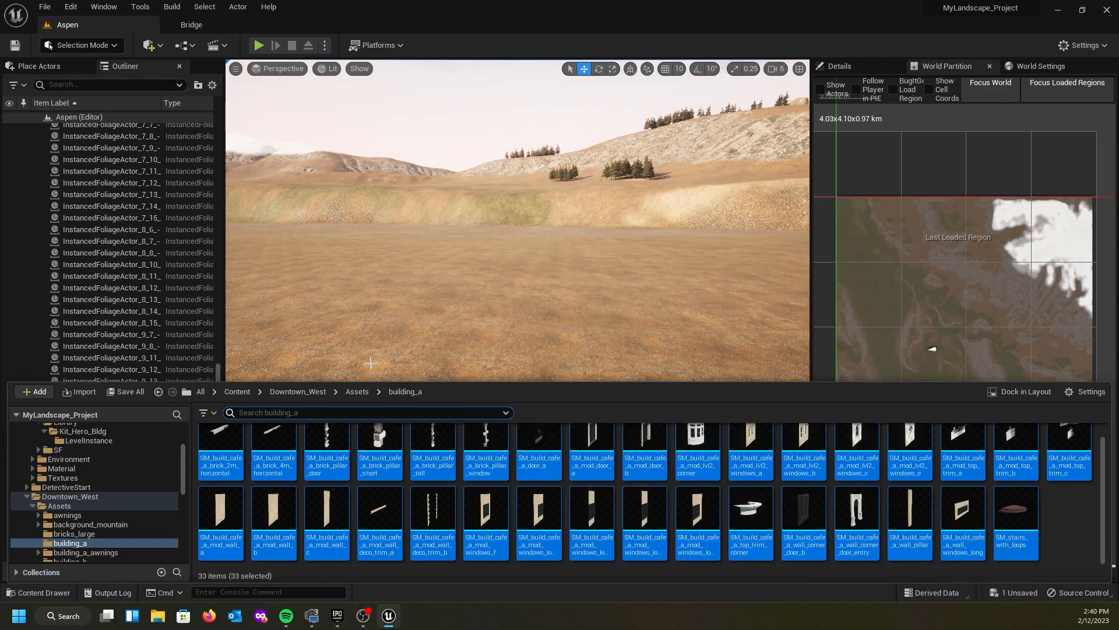
pyautogui.click(356, 392)
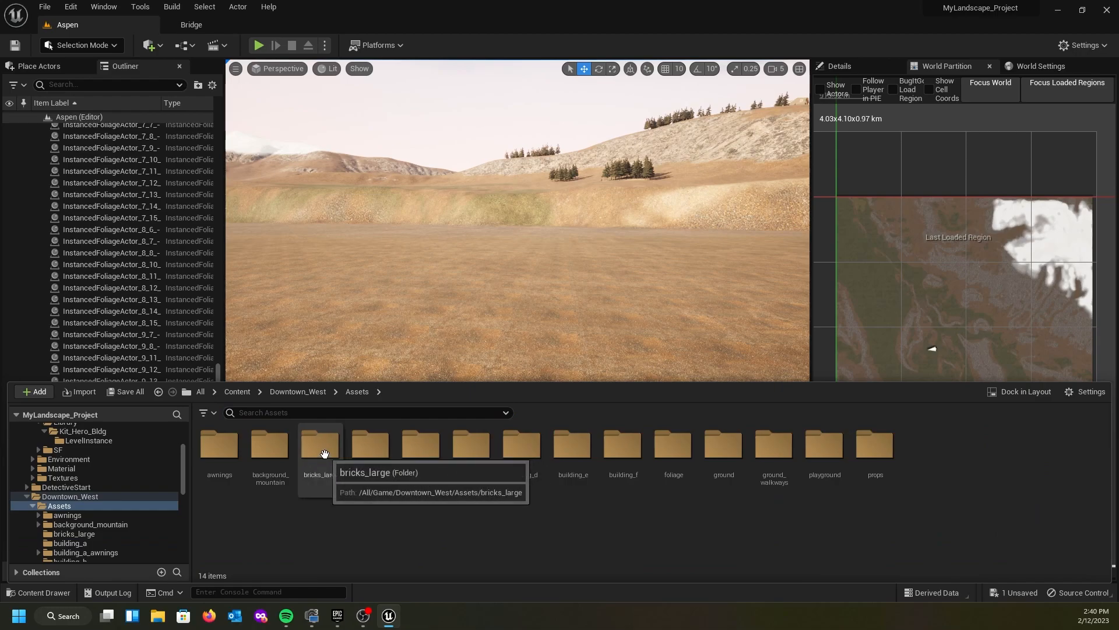
pyautogui.doubleClick(322, 475)
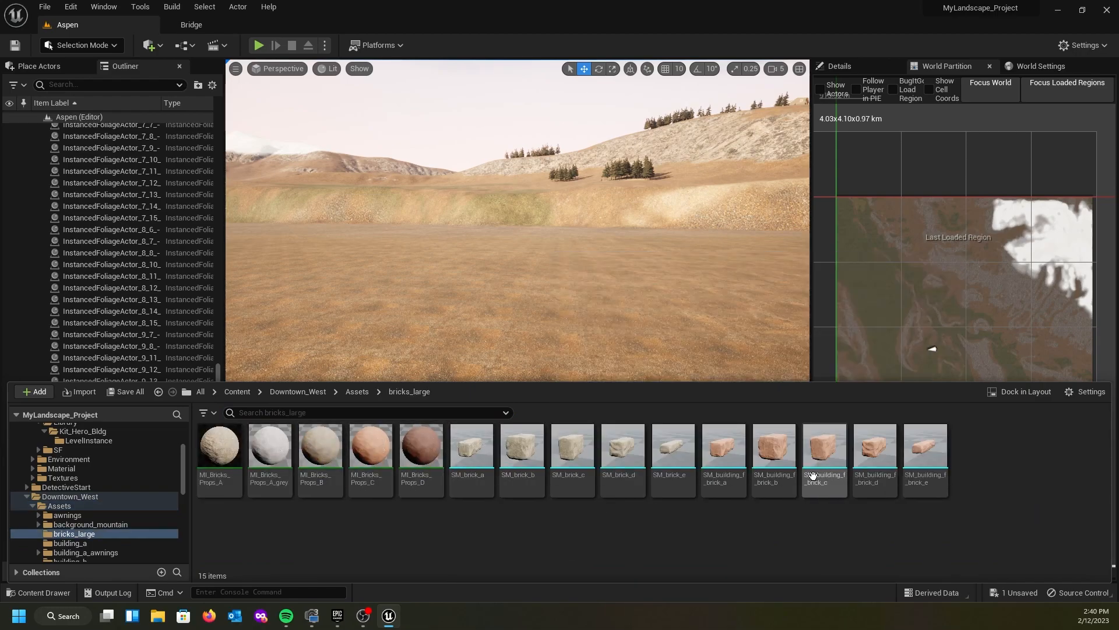
pyautogui.click(352, 392)
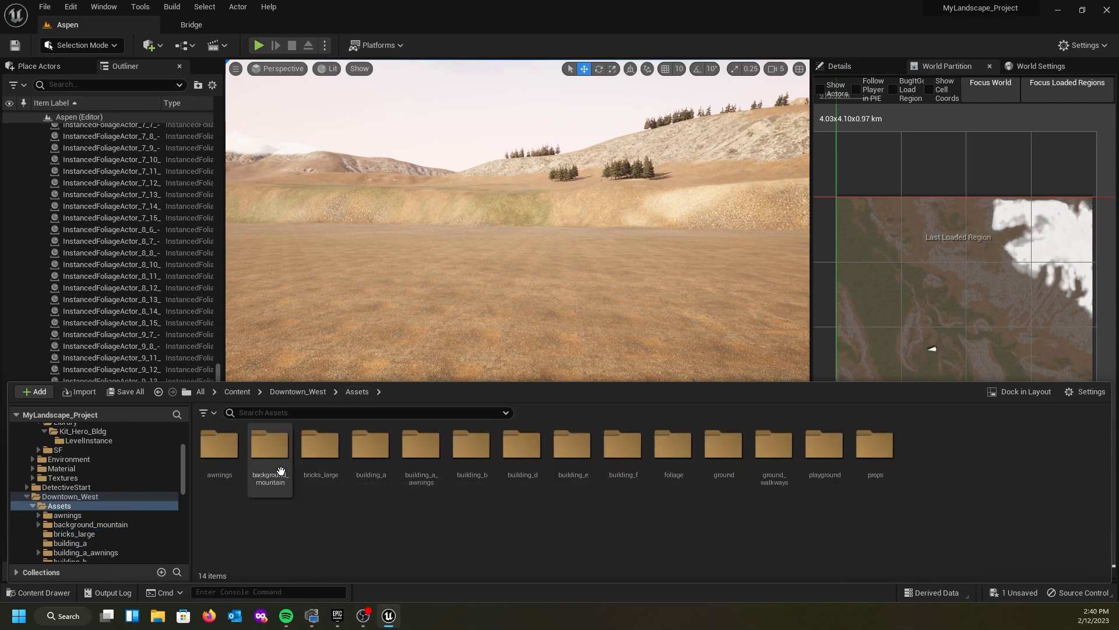
pyautogui.doubleClick(209, 446)
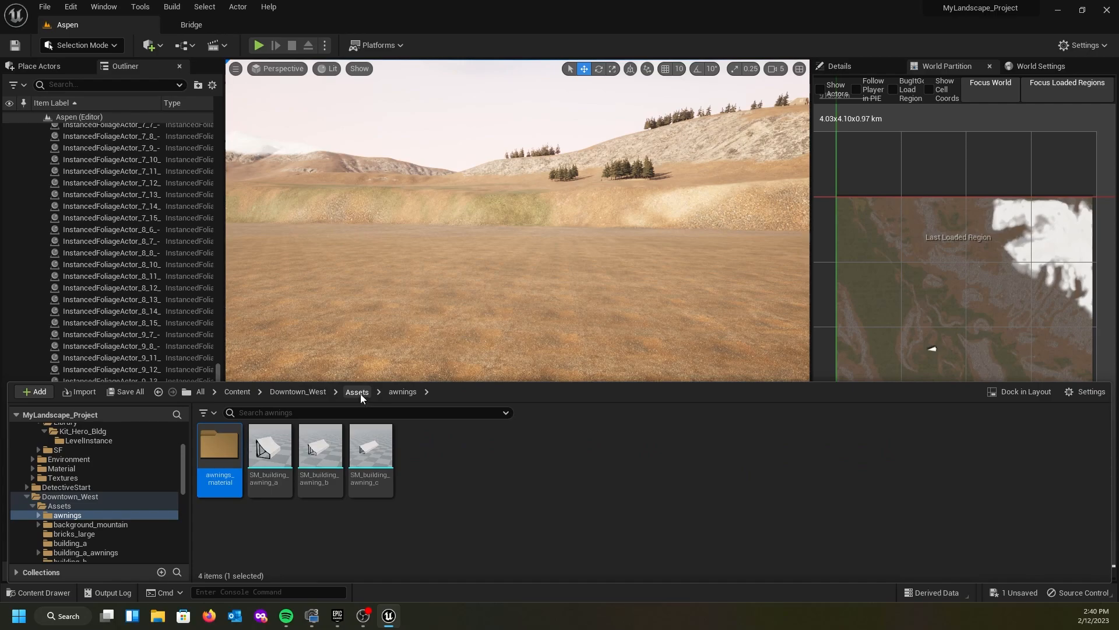
pyautogui.click(360, 393)
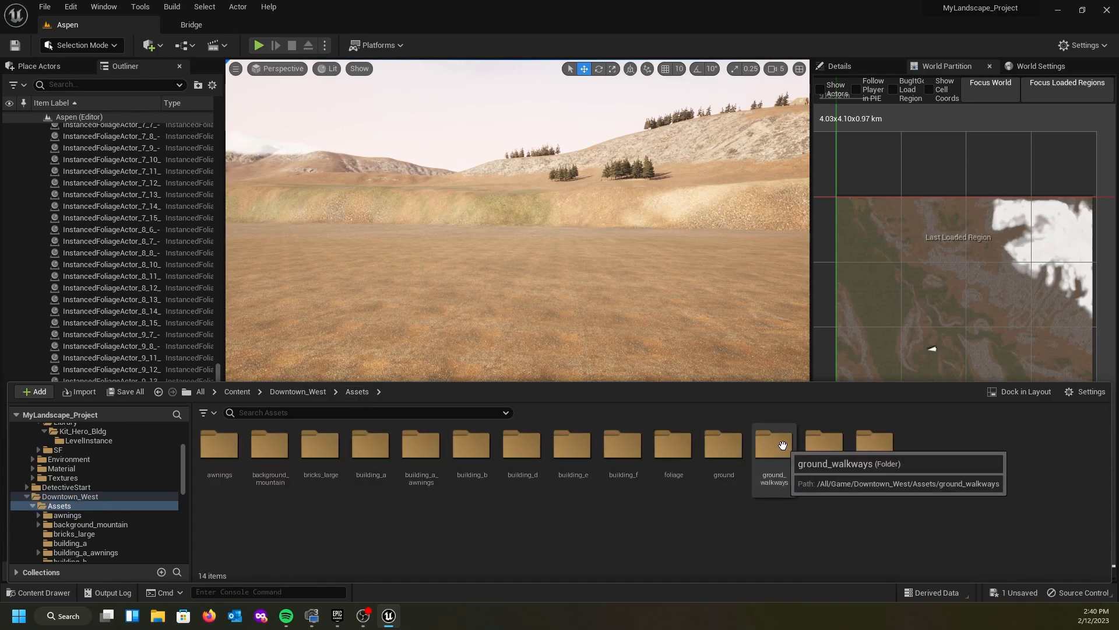
pyautogui.doubleClick(723, 444)
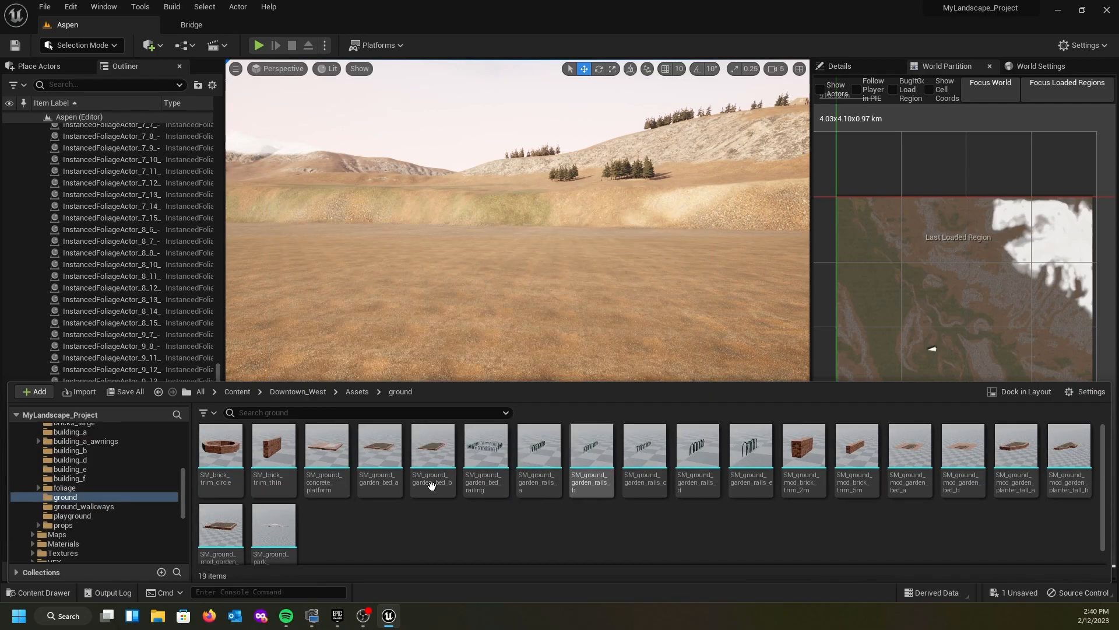
pyautogui.click(360, 391)
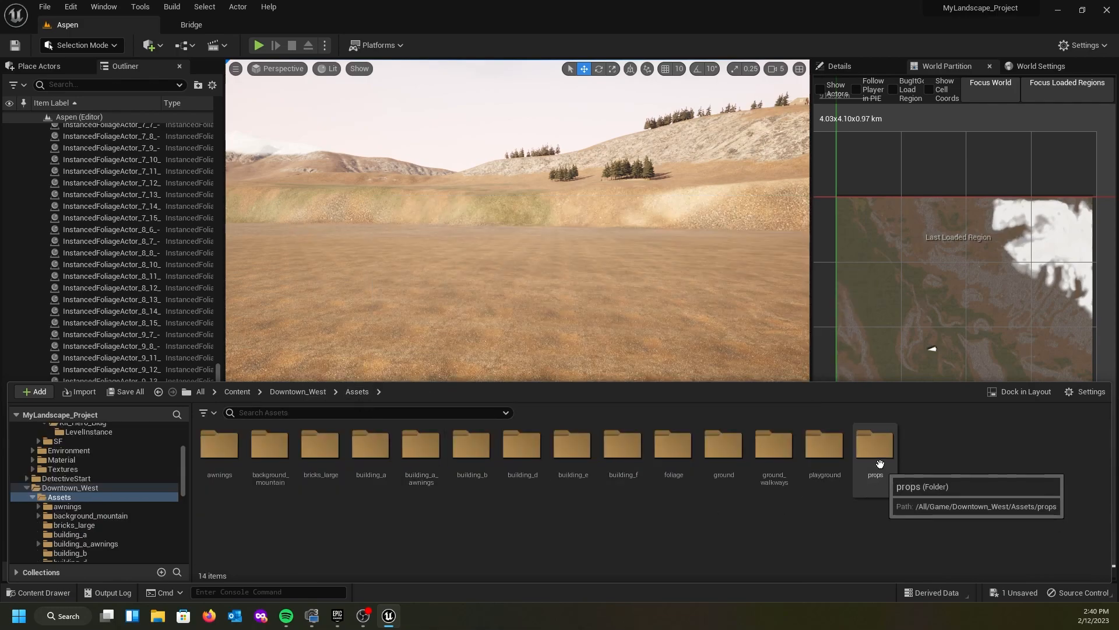
# - Browse the props folder of Downtown_West, viewing the contents of prop_fire_hydrant and prop_statue_eagle
pyautogui.doubleClick(877, 486)
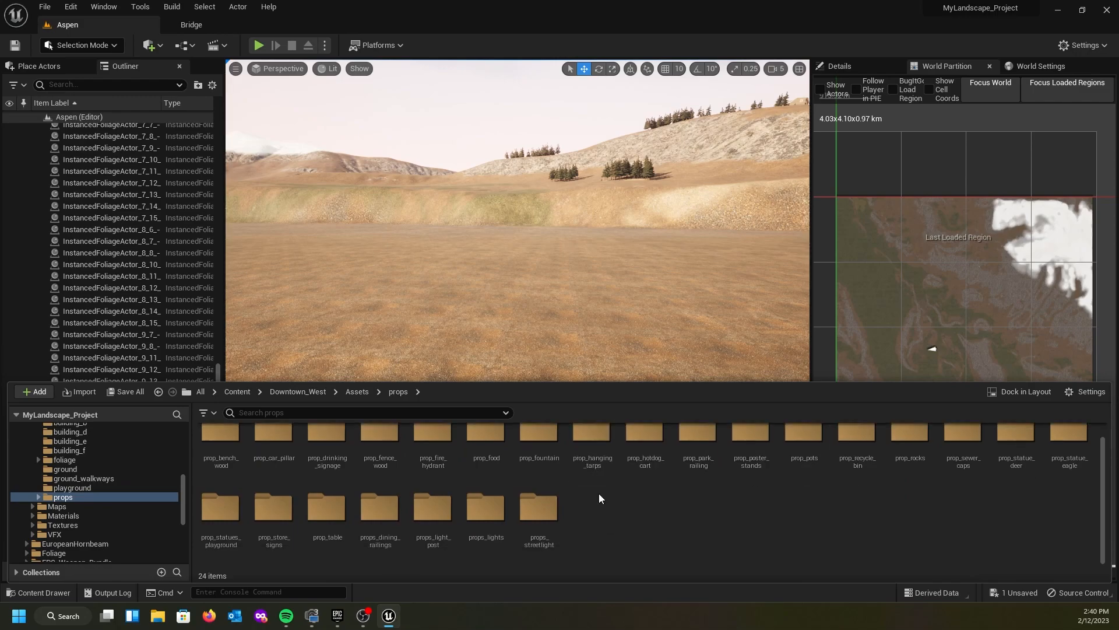
pyautogui.doubleClick(432, 446)
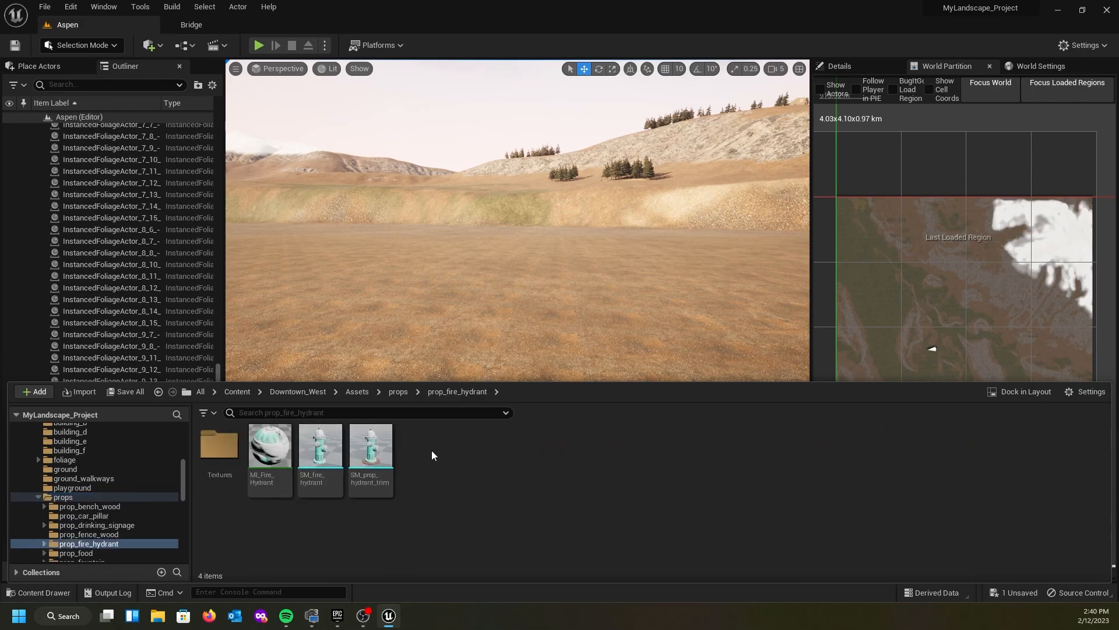
pyautogui.click(401, 393)
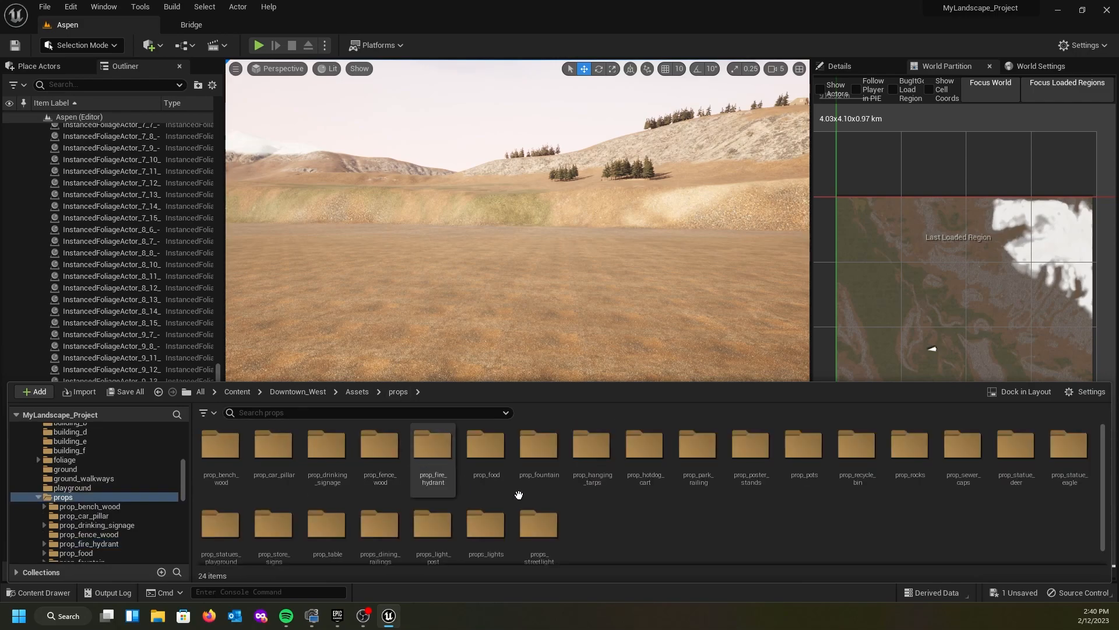
pyautogui.scroll(-1, 760, 498)
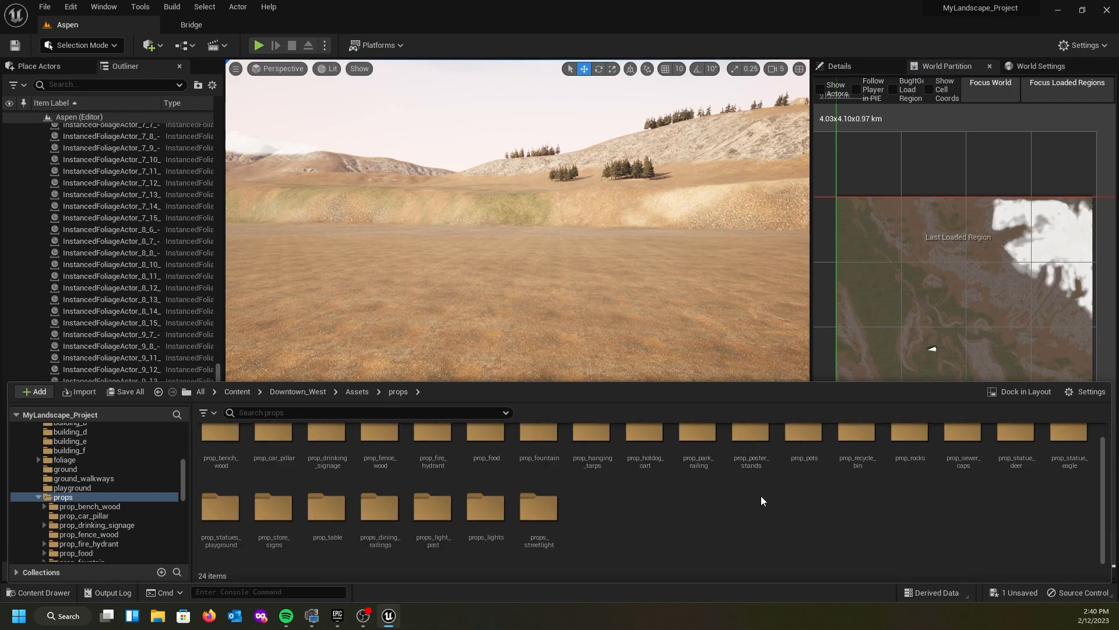
pyautogui.click(1069, 436)
pyautogui.doubleClick(1071, 438)
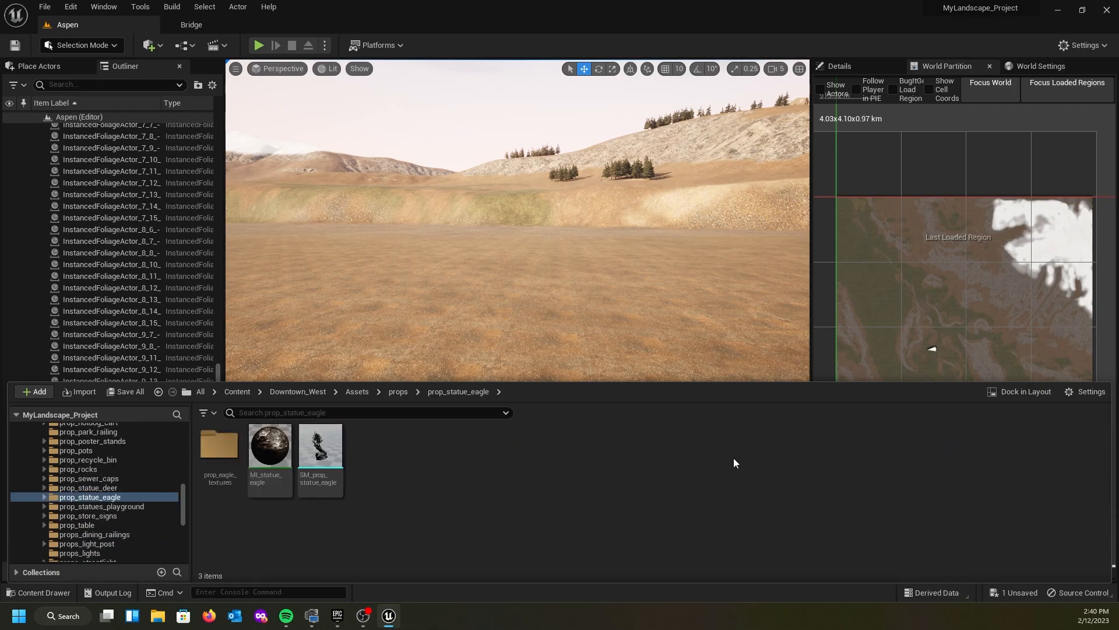
pyautogui.click(395, 394)
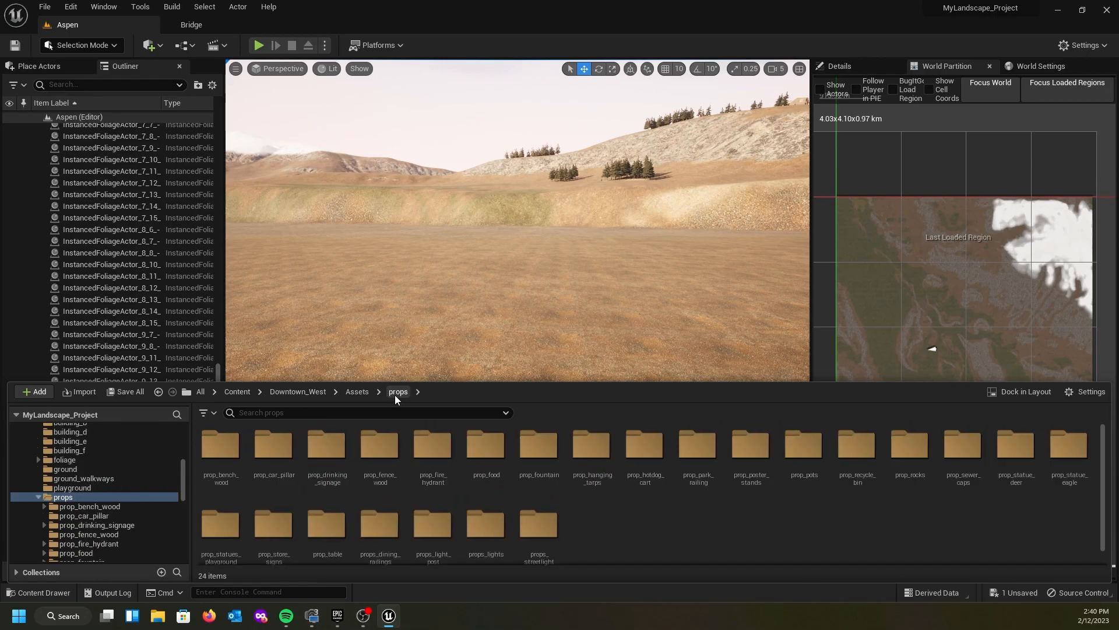
# - Open the Asset_showcase level from the Maps folder of Downtown_West
pyautogui.click(313, 395)
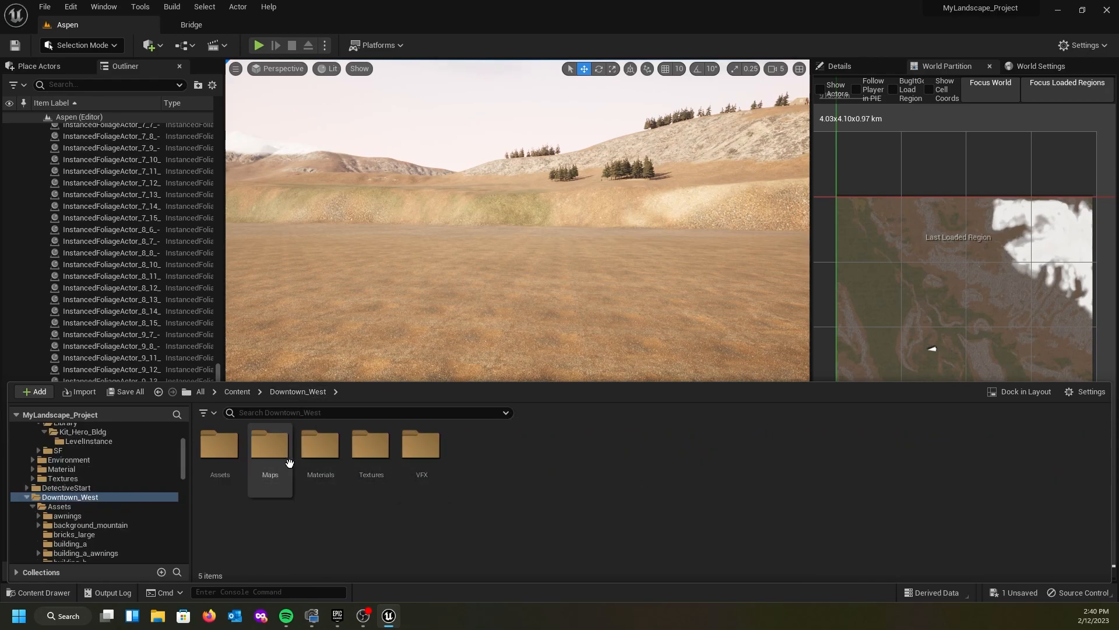
pyautogui.doubleClick(265, 440)
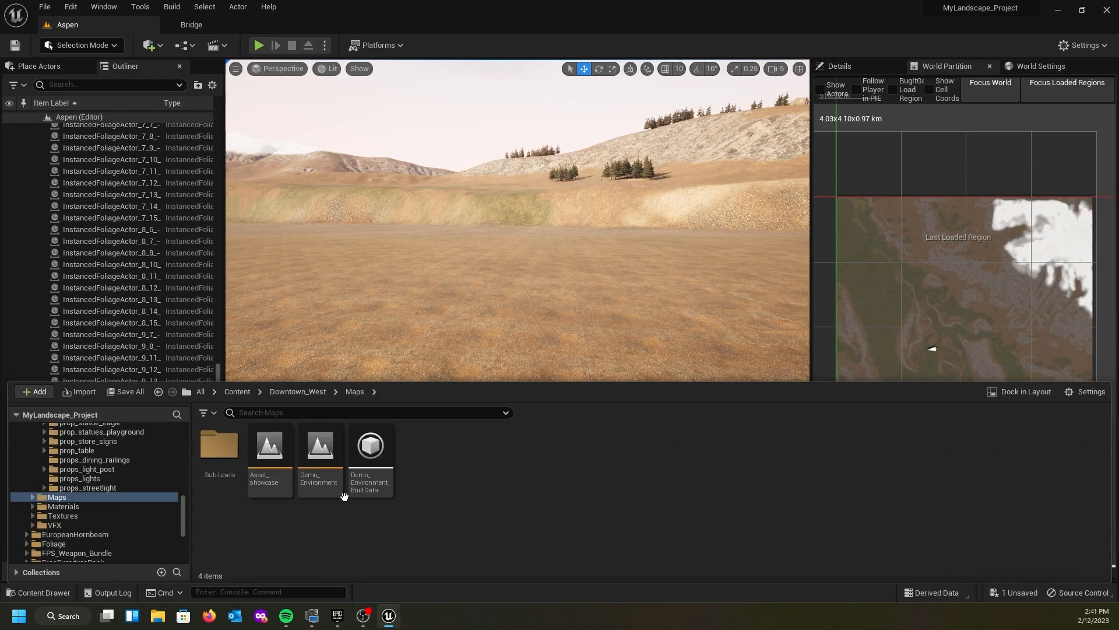
pyautogui.doubleClick(273, 473)
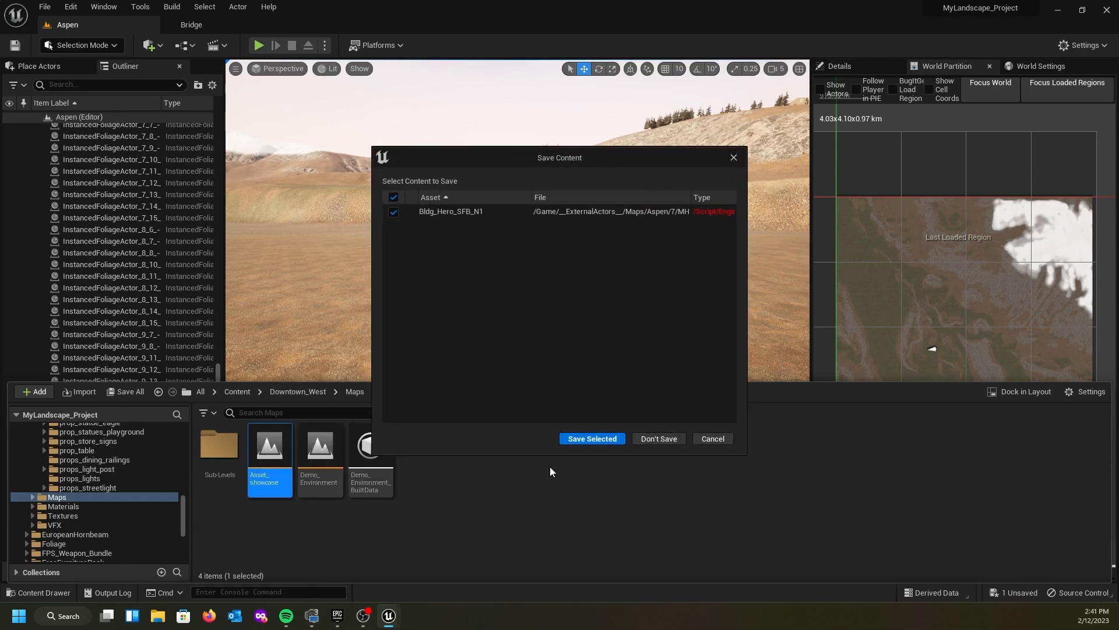
# - Save the modified Bldg_Hero_SFB_N1 actor to open the Asset_showcase level, and look over its modular building pieces
pyautogui.click(591, 438)
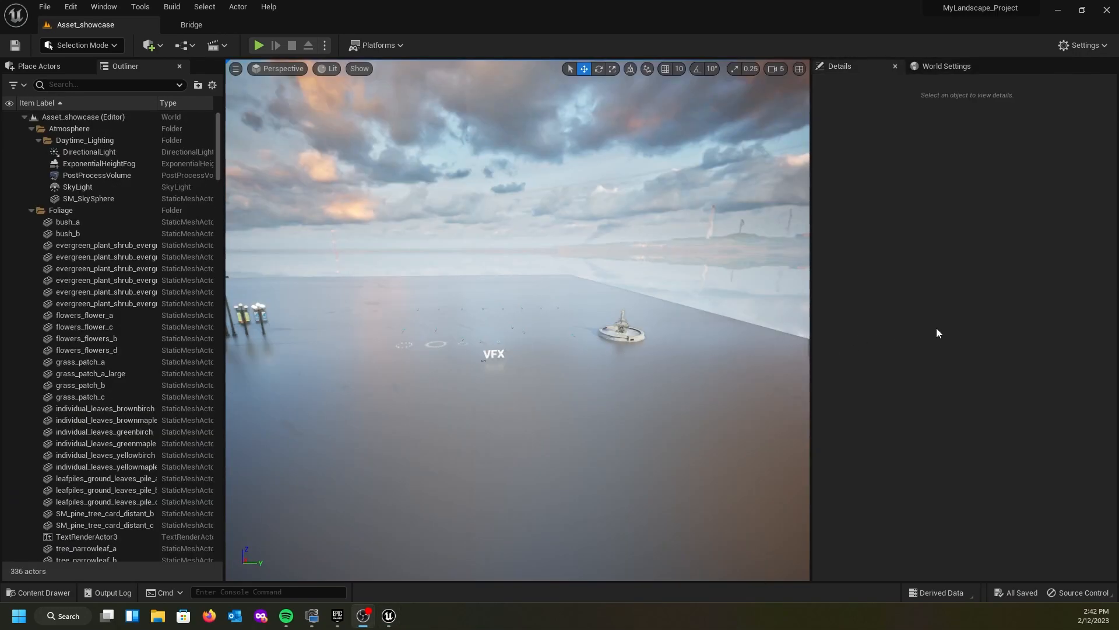
pyautogui.moveTo(650, 381); pyautogui.dragTo(612, 395, button='right')
pyautogui.press('w')
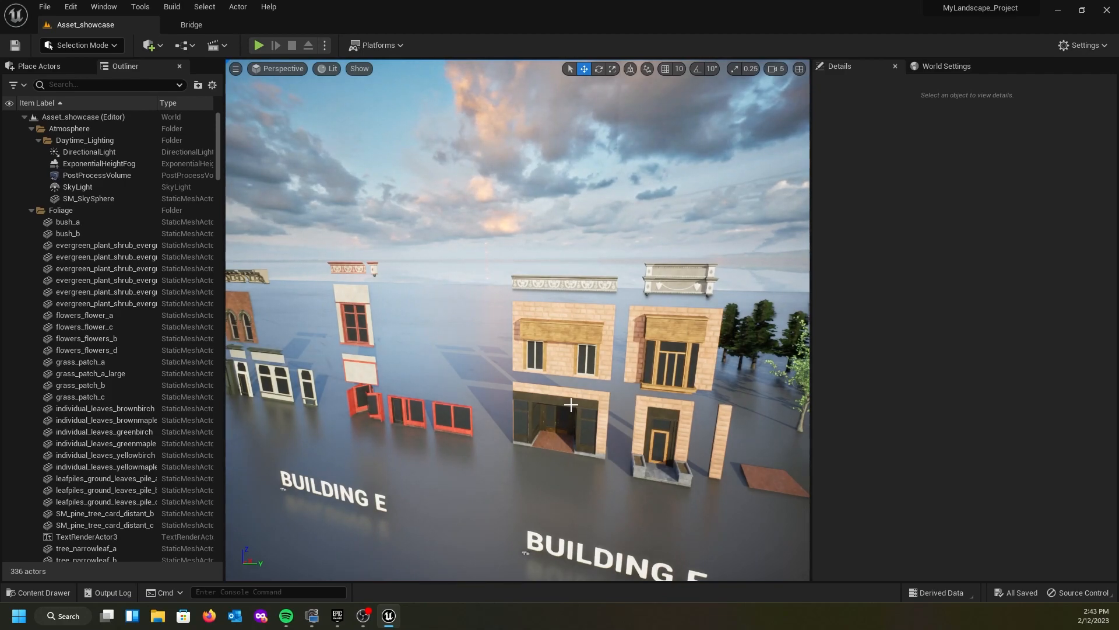
pyautogui.moveTo(572, 405); pyautogui.dragTo(516, 404, button='right')
pyautogui.press('w')
pyautogui.press('w')
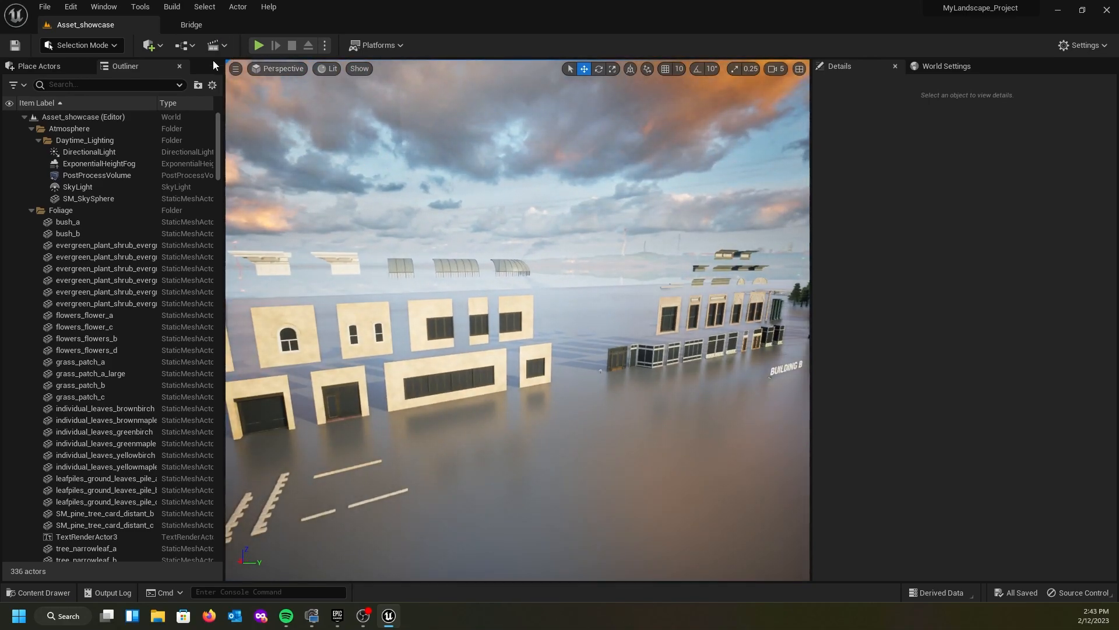
# - Open the Demo_Environment level from the Downtown_West Maps folder, and clear and close its map check log
pyautogui.click(58, 598)
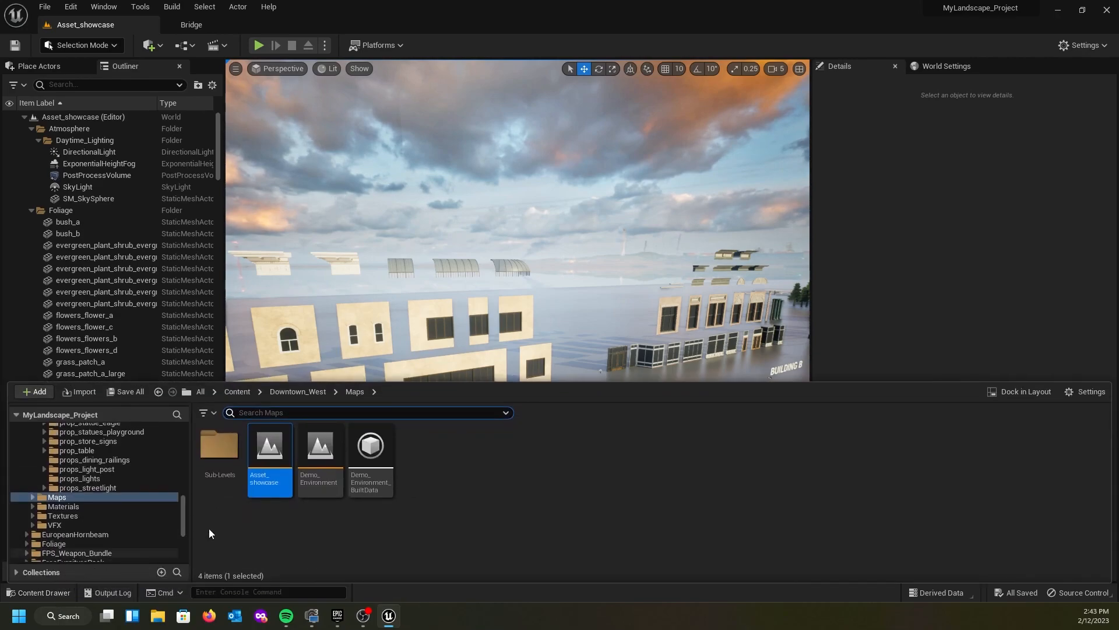
pyautogui.doubleClick(315, 463)
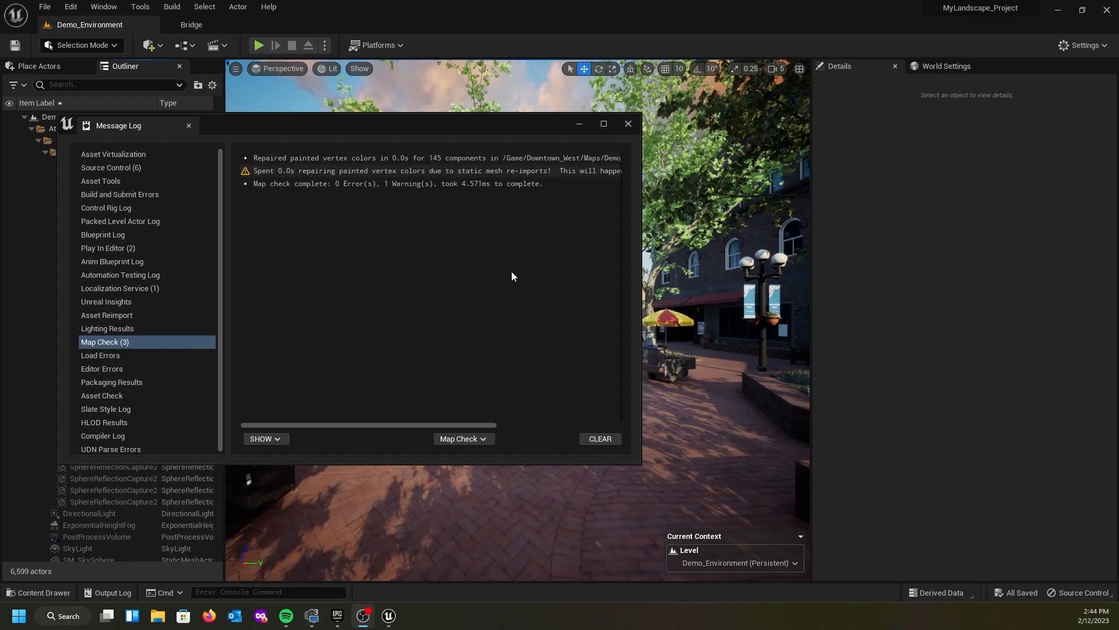
pyautogui.click(599, 439)
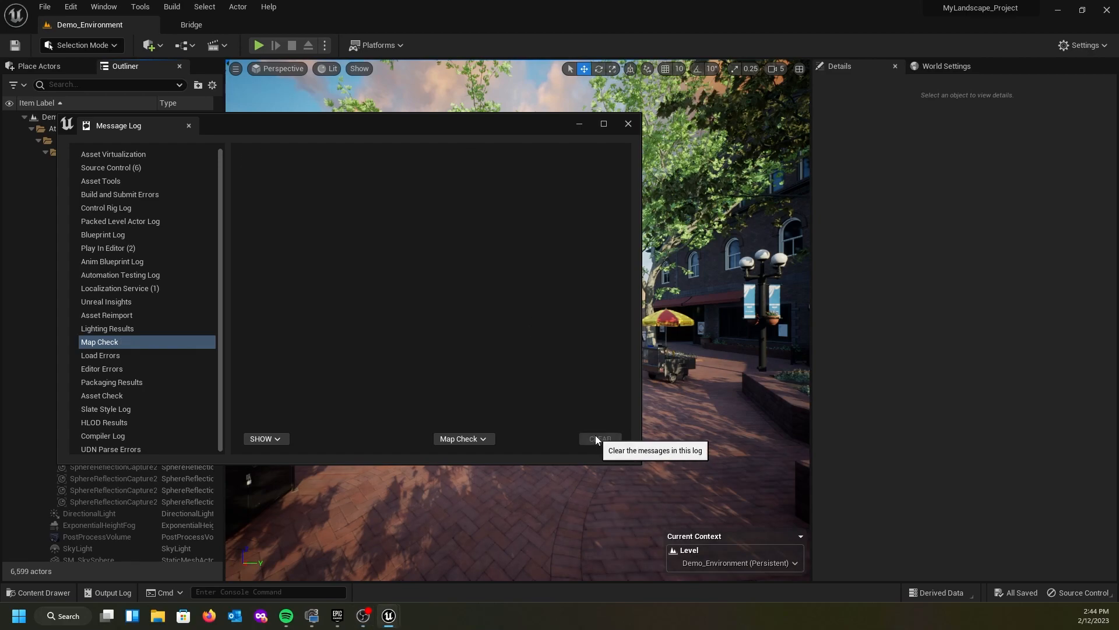
pyautogui.click(628, 123)
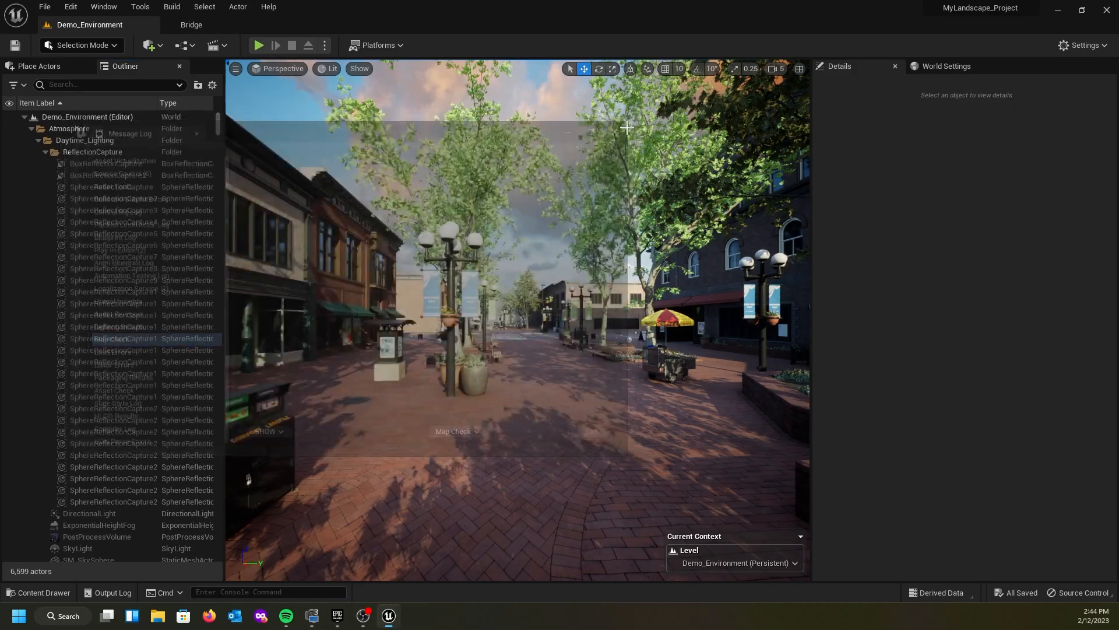
# - Look around the brick-paved downtown street and play the level in the editor, walking the character through it
pyautogui.moveTo(517, 320); pyautogui.dragTo(503, 300, button='right')
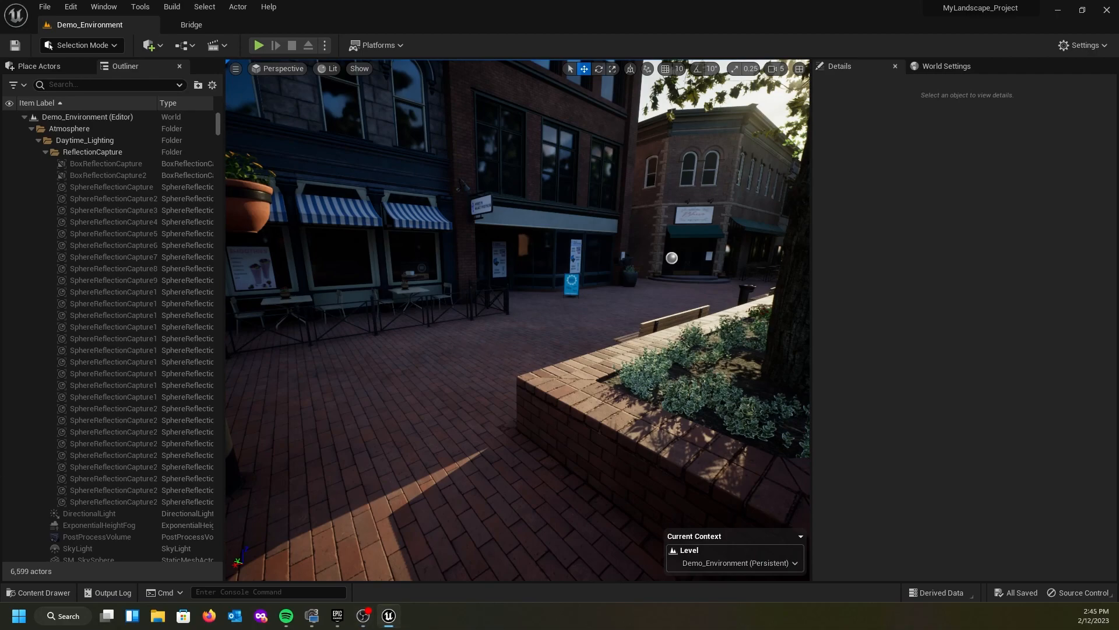
pyautogui.moveTo(518, 320); pyautogui.dragTo(653, 315, button='right')
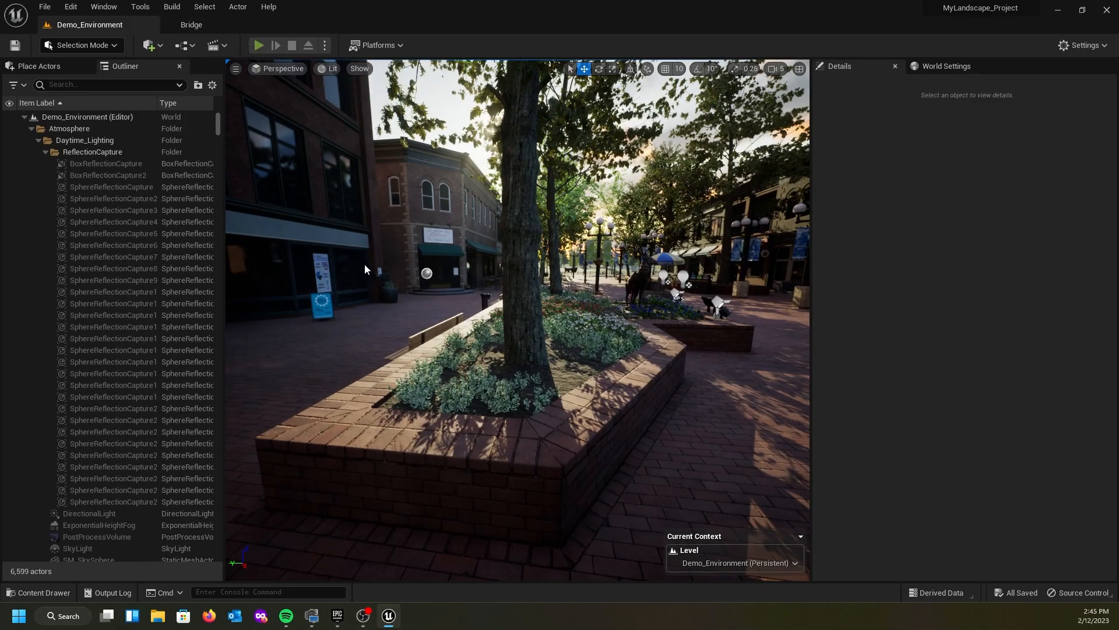
pyautogui.hotkey('alt', 'p')
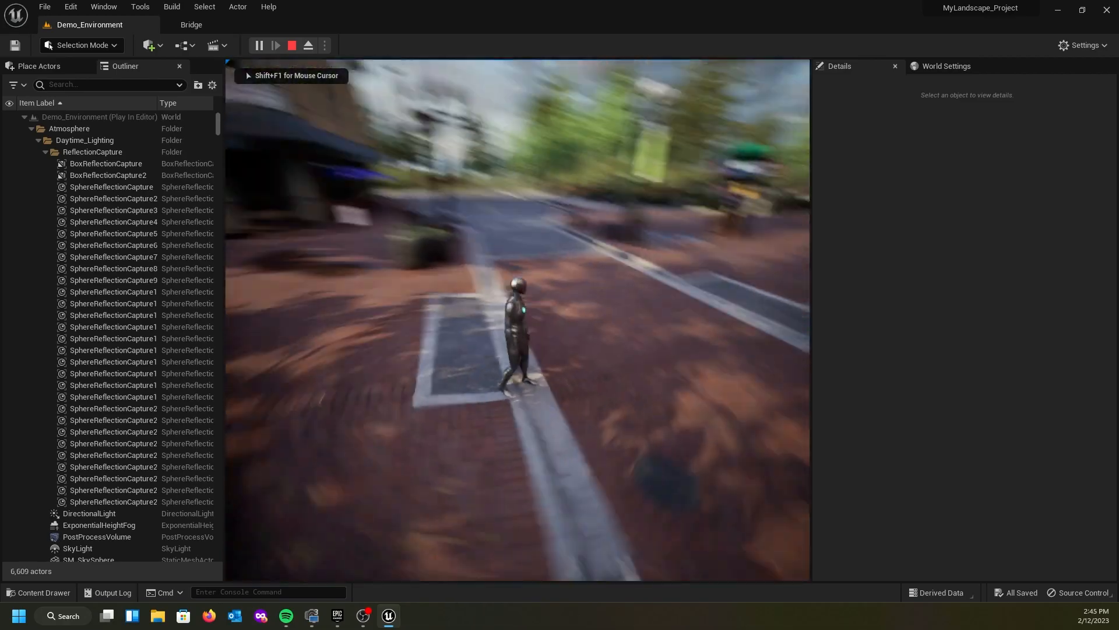
pyautogui.press('w')
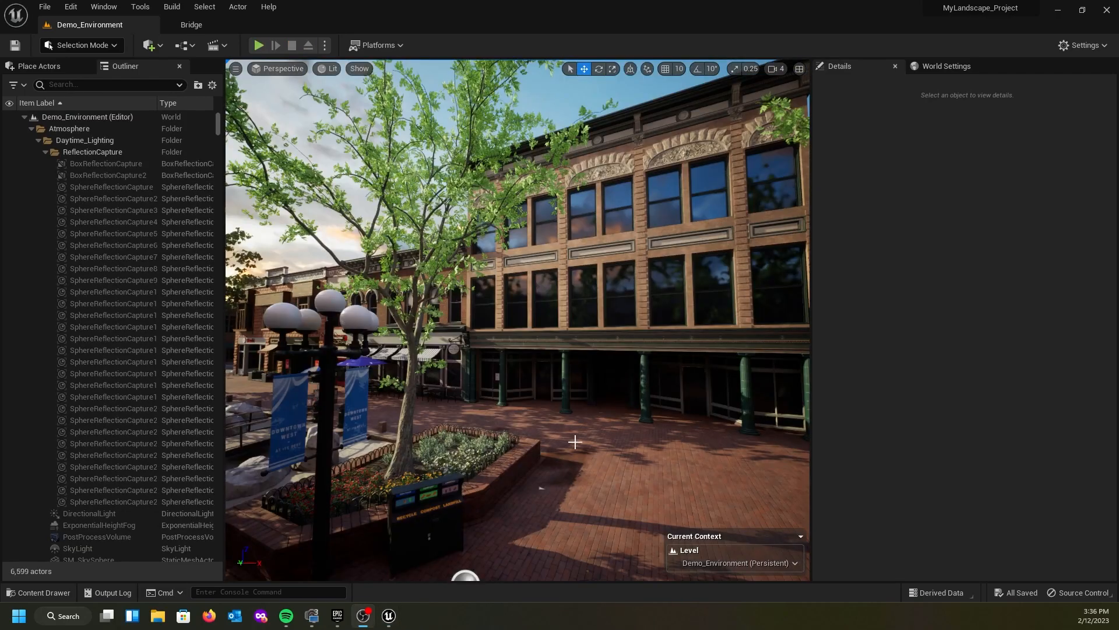
# - Pick the roof trim of the three-storey brick building and select brick_b, the first actor in its Building_B folder
pyautogui.moveTo(518, 319); pyautogui.dragTo(482, 356, button='right')
pyautogui.press('s')
pyautogui.press('e')
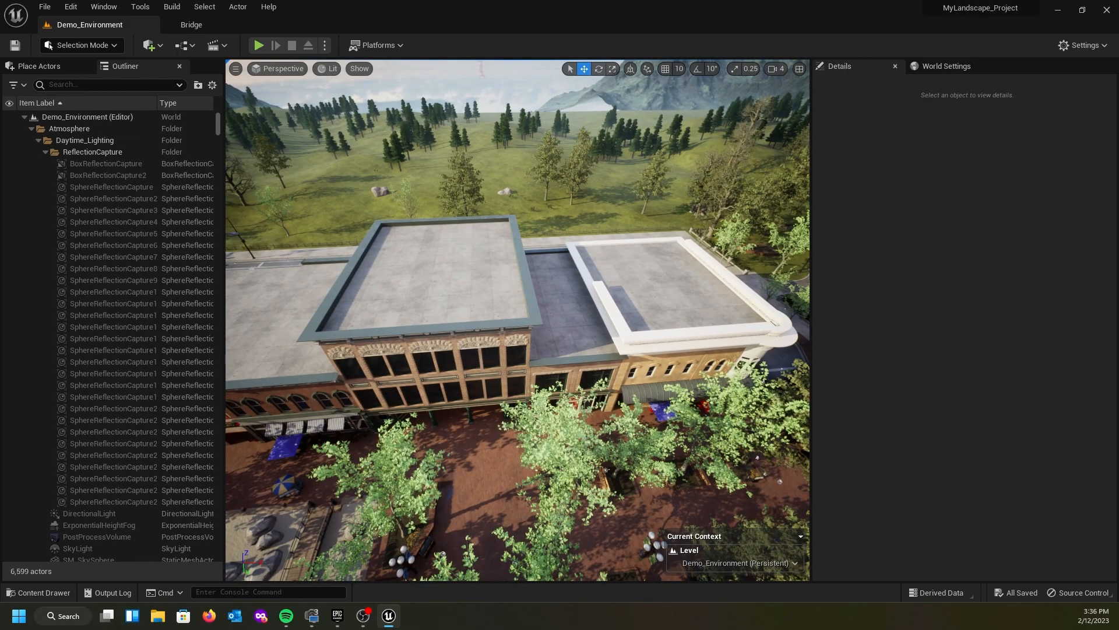
pyautogui.click(459, 334)
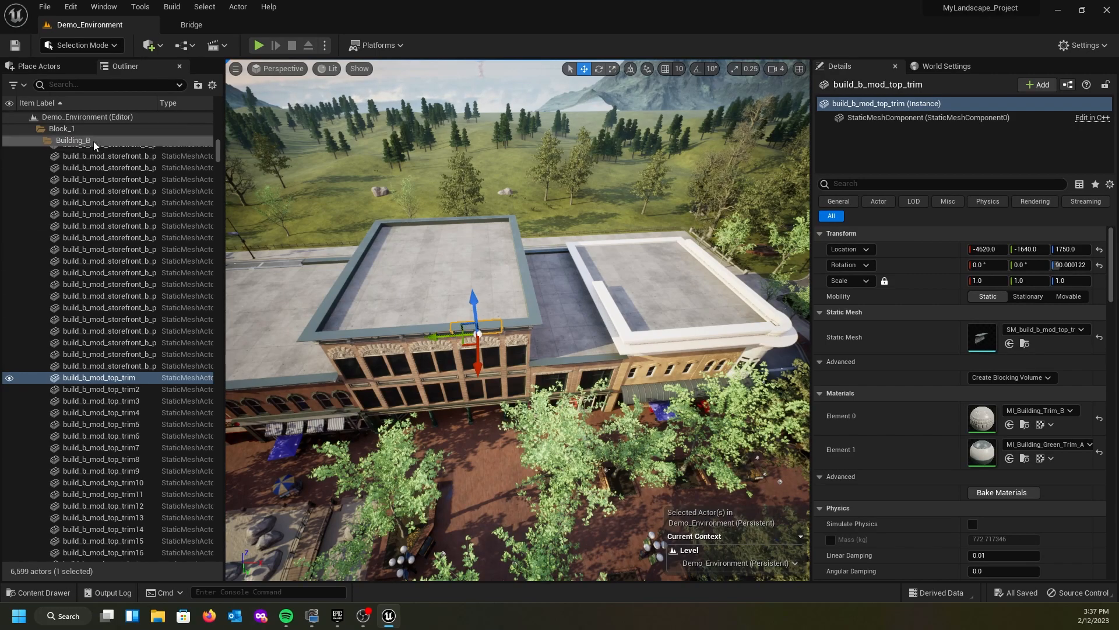
pyautogui.scroll(2, 152, 358)
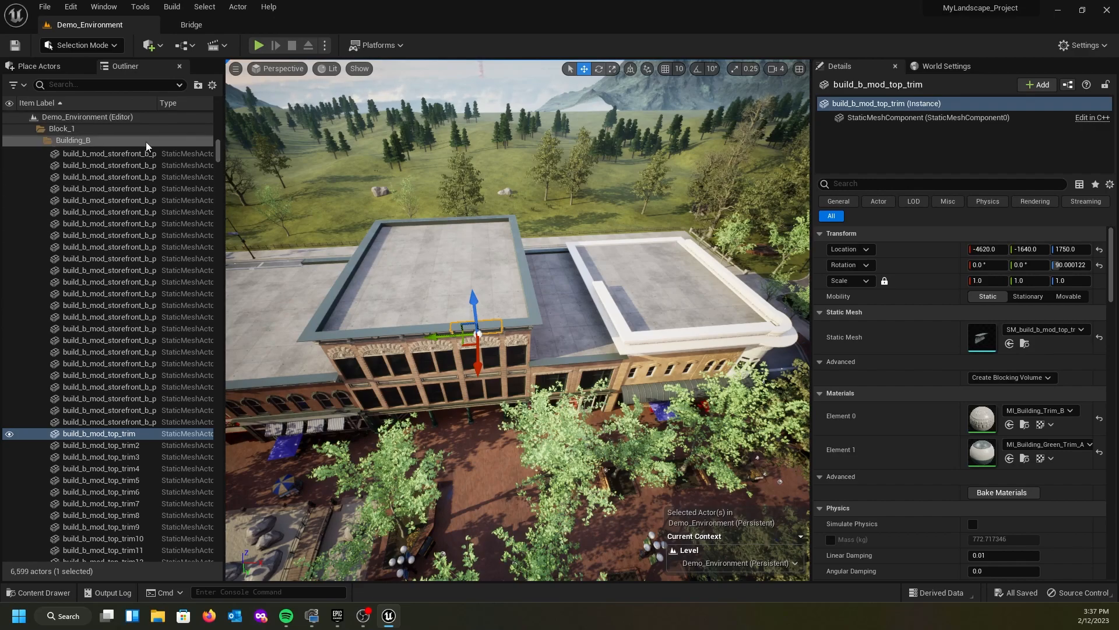
pyautogui.moveTo(218, 150); pyautogui.dragTo(222, 124)
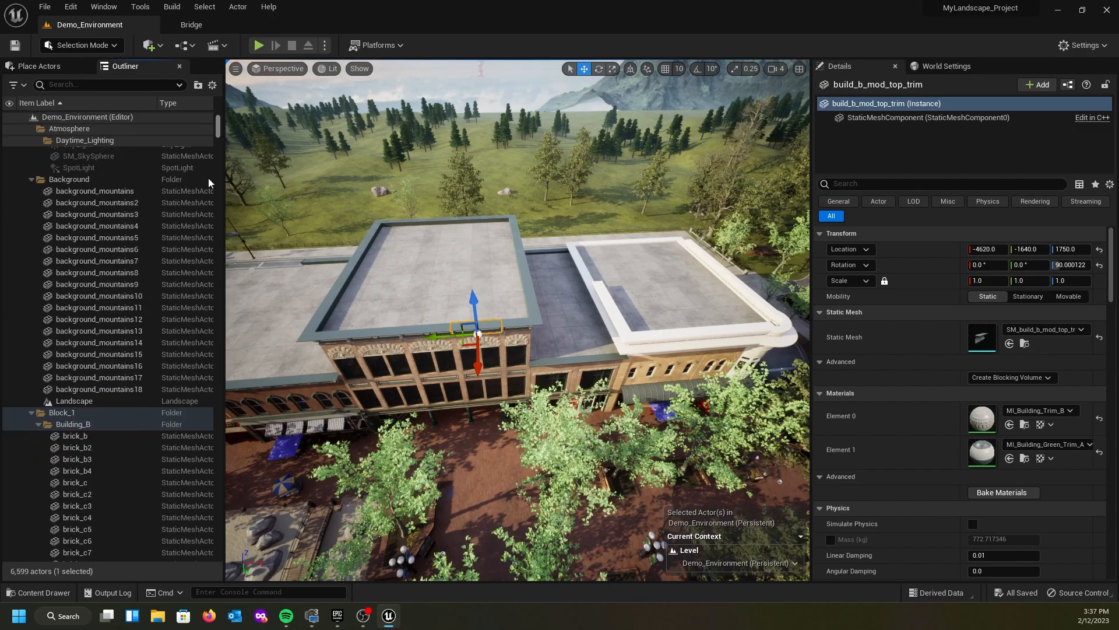
pyautogui.click(69, 436)
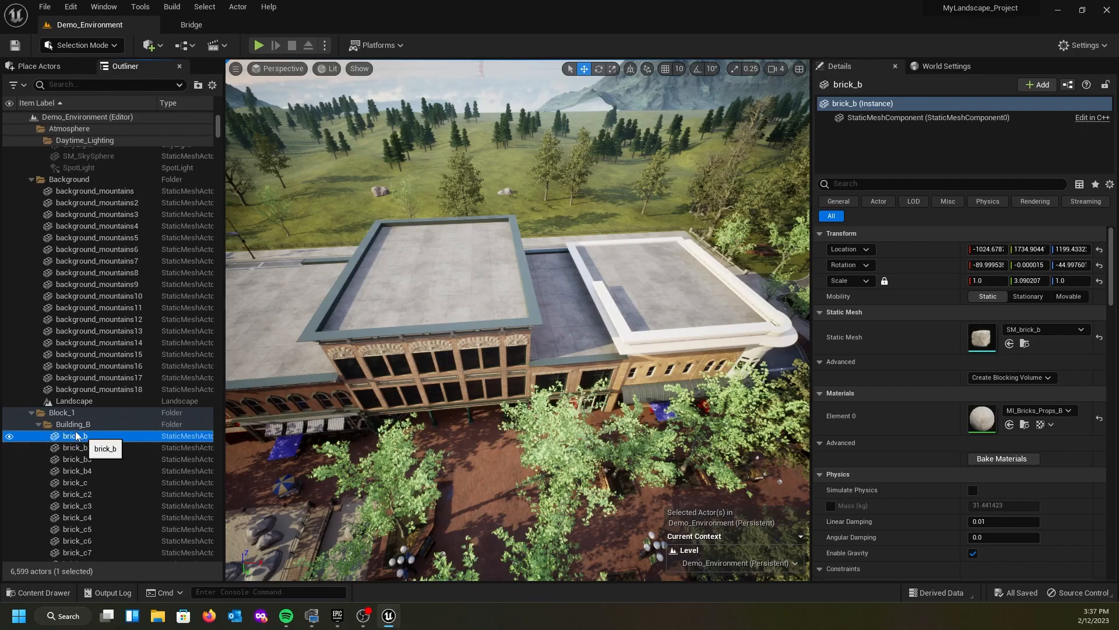
# - Pick the corner cafe building's curved wall, and select build_cafe_a_brick_2m_horizontal11 near the end of the Building_B folder
pyautogui.moveTo(604, 379); pyautogui.dragTo(809, 311, button='right')
pyautogui.moveTo(552, 340); pyautogui.dragTo(347, 344, button='right')
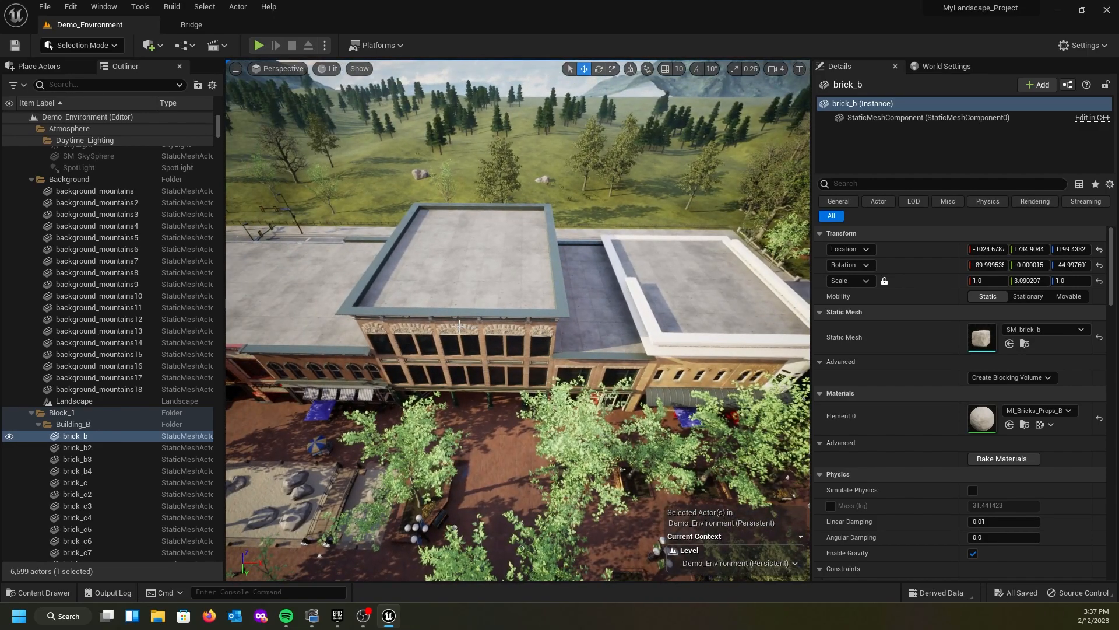
pyautogui.moveTo(531, 366); pyautogui.dragTo(563, 359, button='right')
pyautogui.press('w')
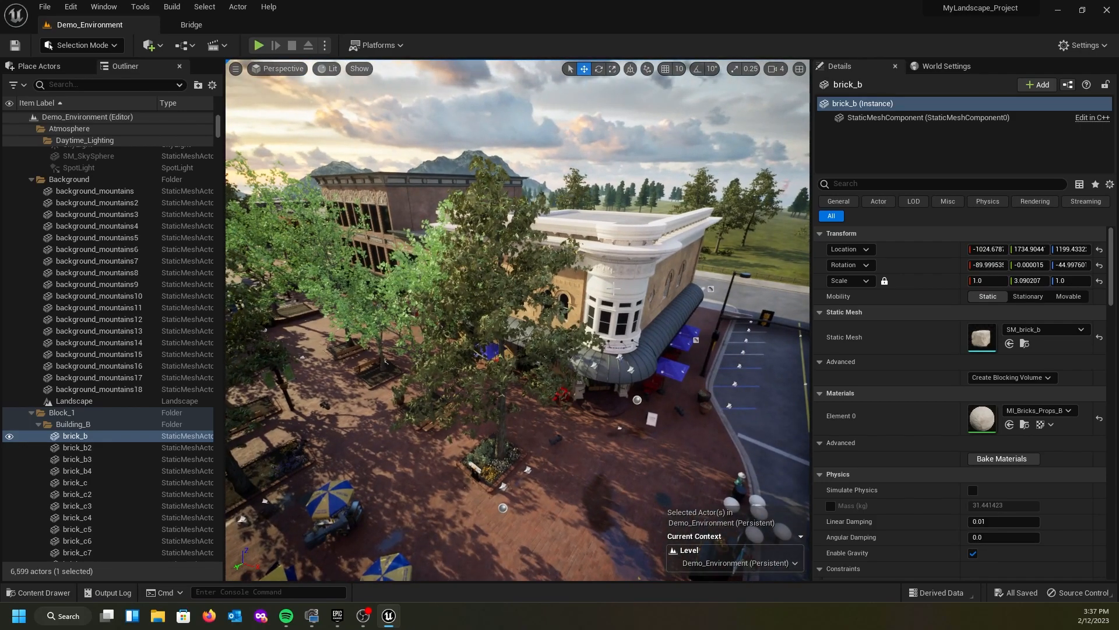
pyautogui.click(613, 288)
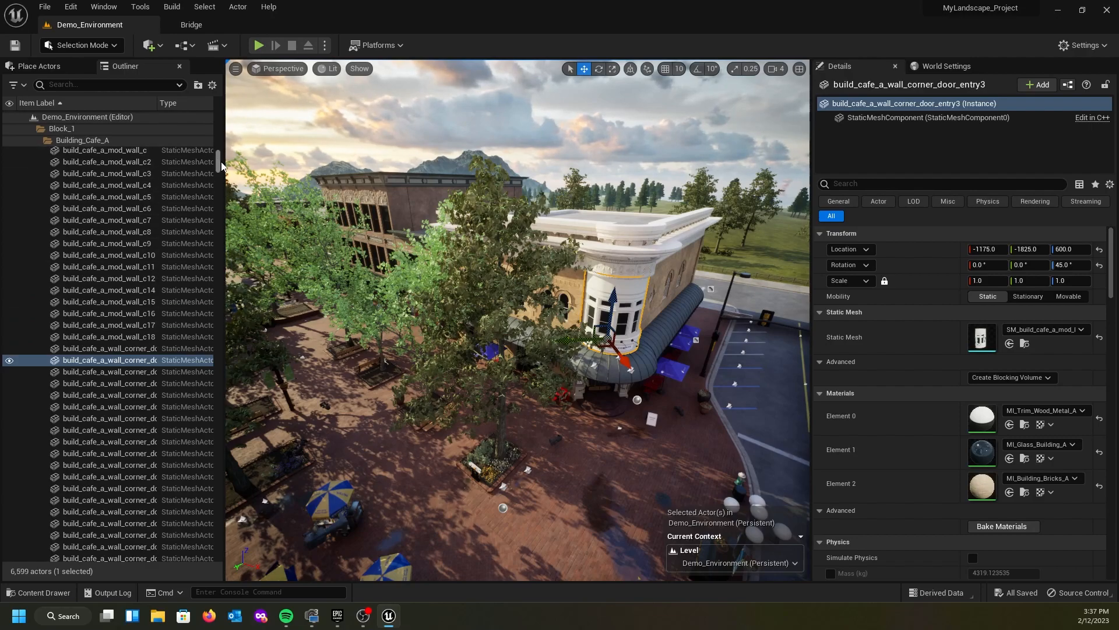
pyautogui.moveTo(218, 159); pyautogui.dragTo(219, 153)
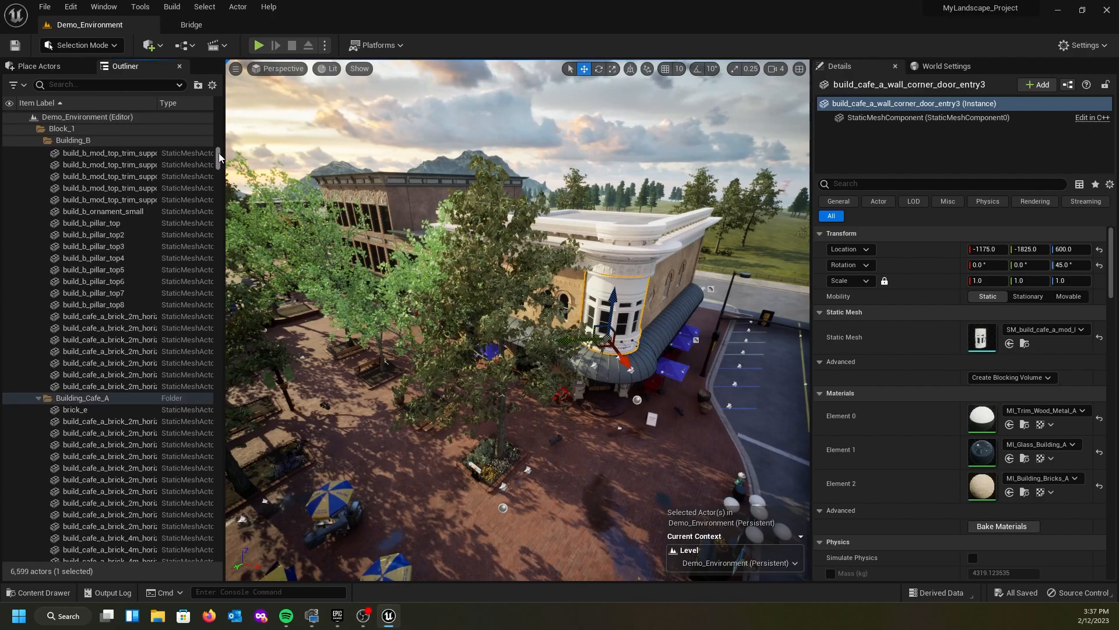
pyautogui.click(78, 318)
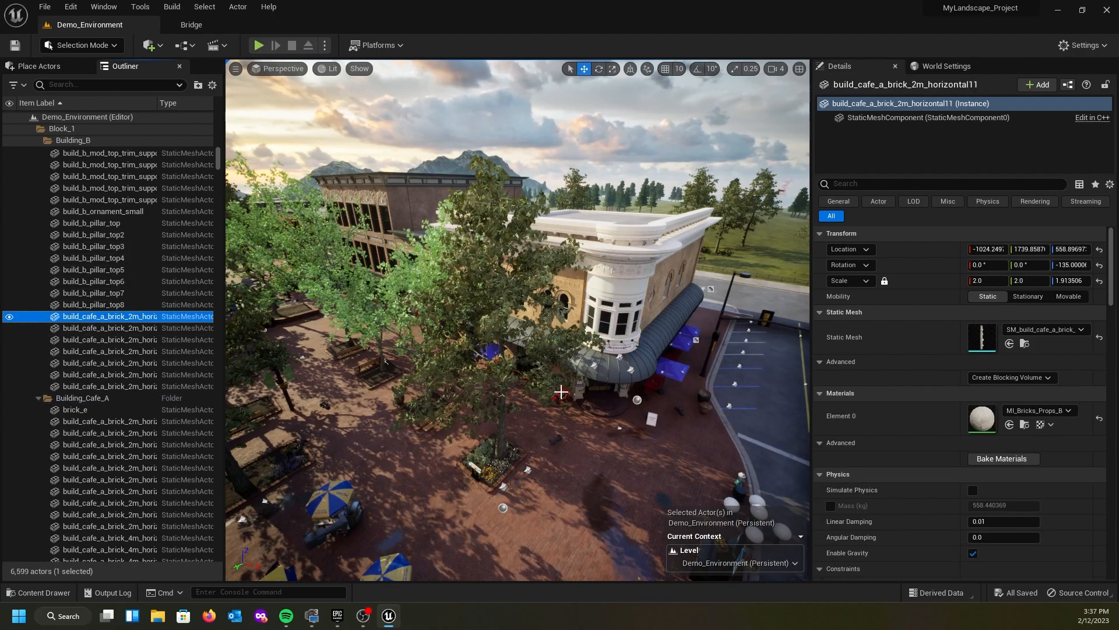
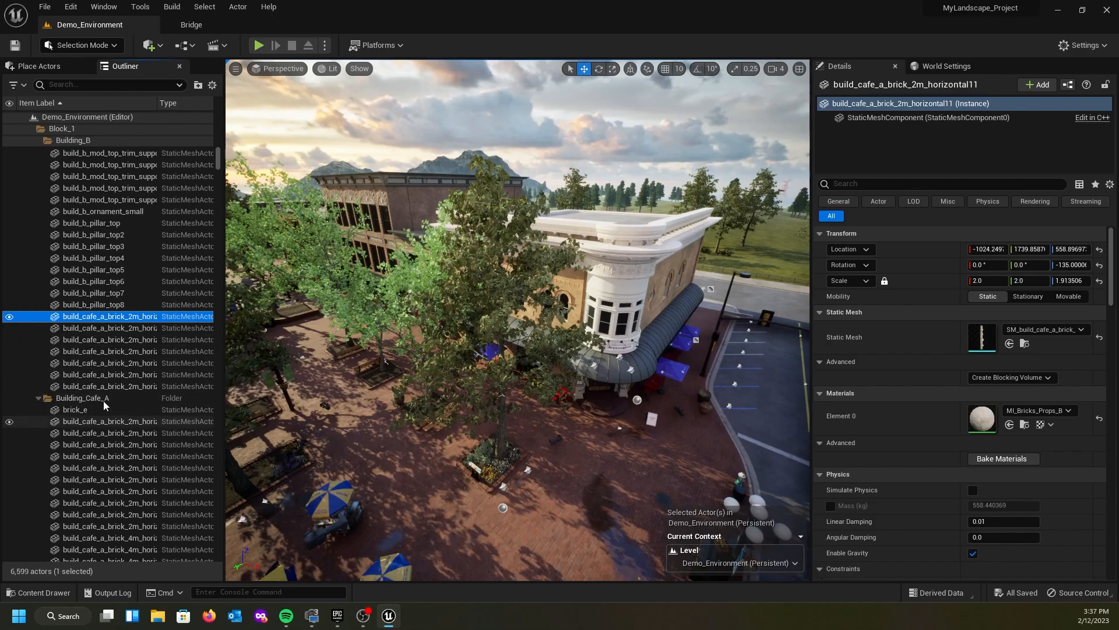
# - Return to the start of the Building_B folder and select its first actor, brick_b
pyautogui.scroll(6, 107, 255)
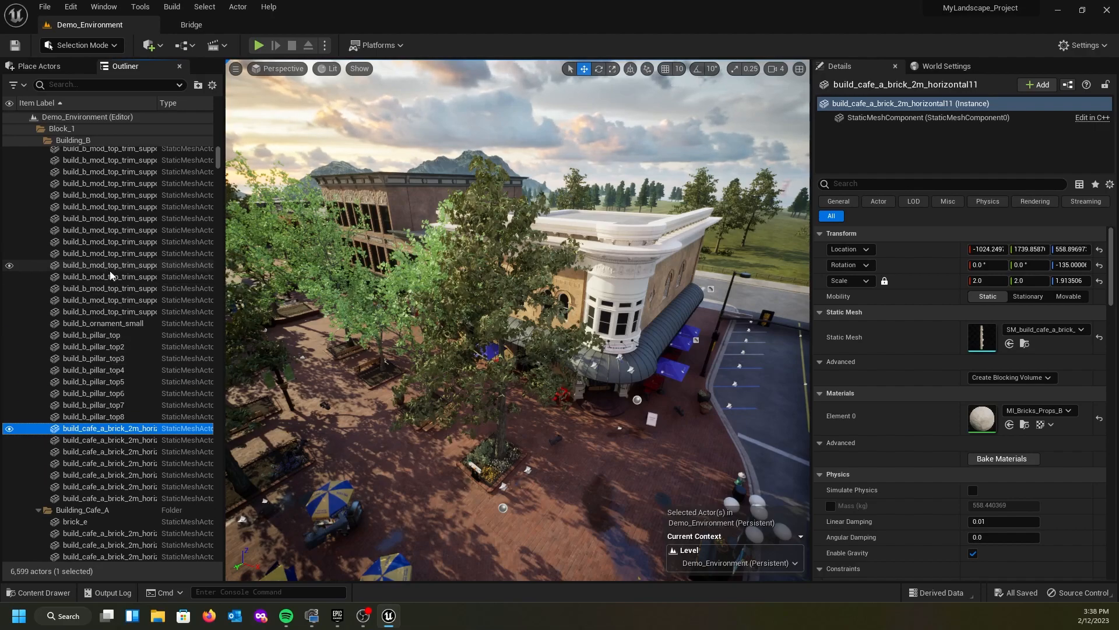
pyautogui.scroll(1, 109, 265)
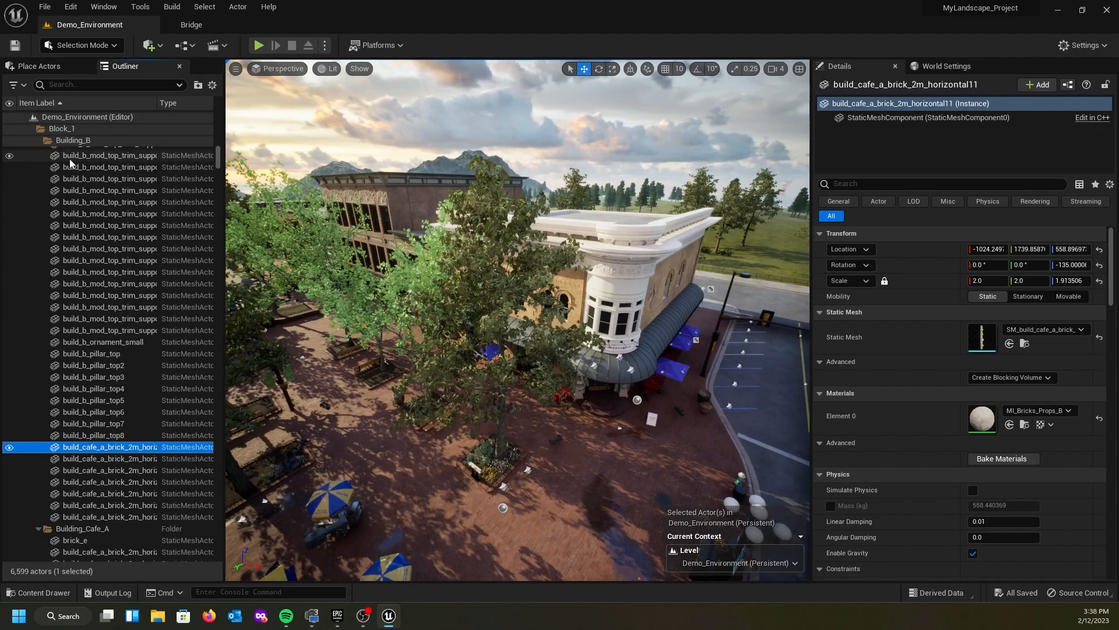
pyautogui.scroll(8, 82, 204)
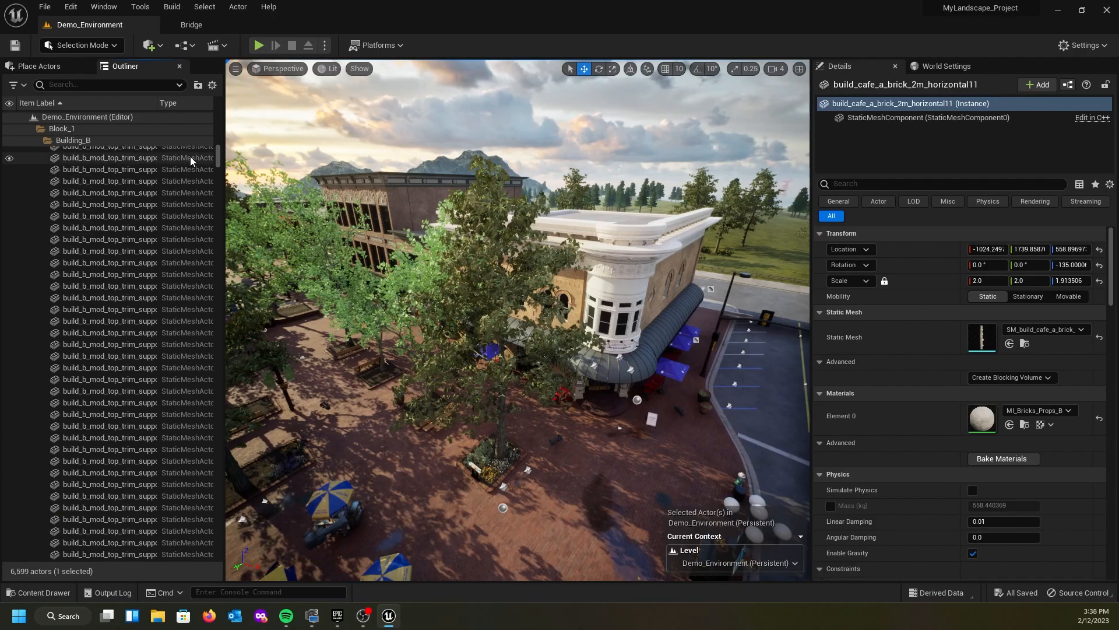
pyautogui.moveTo(219, 149); pyautogui.dragTo(216, 121)
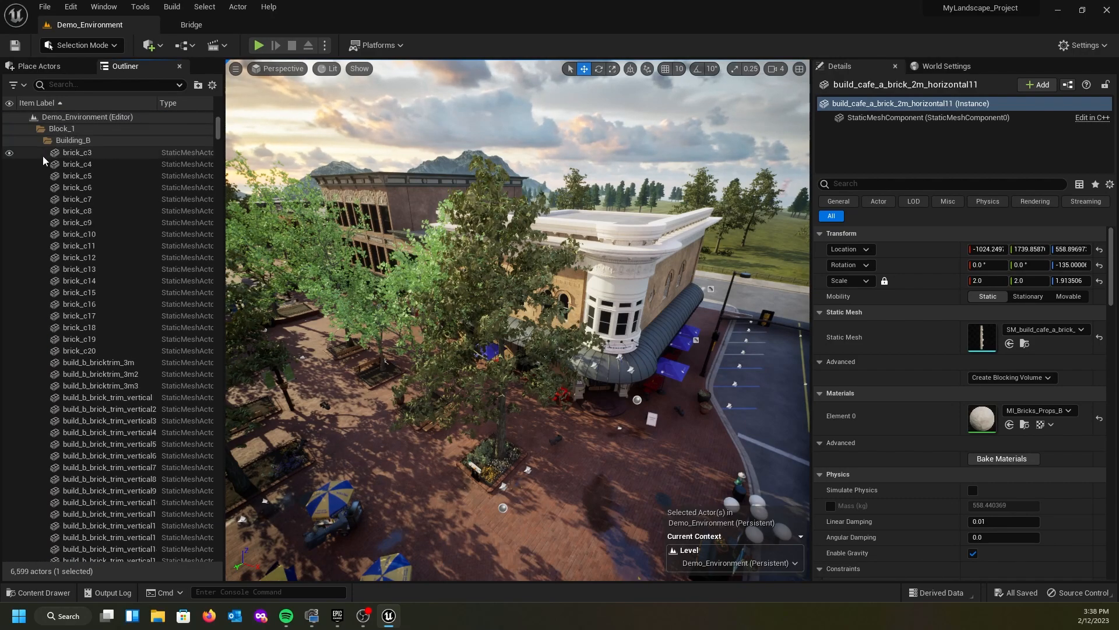
pyautogui.scroll(5, 81, 159)
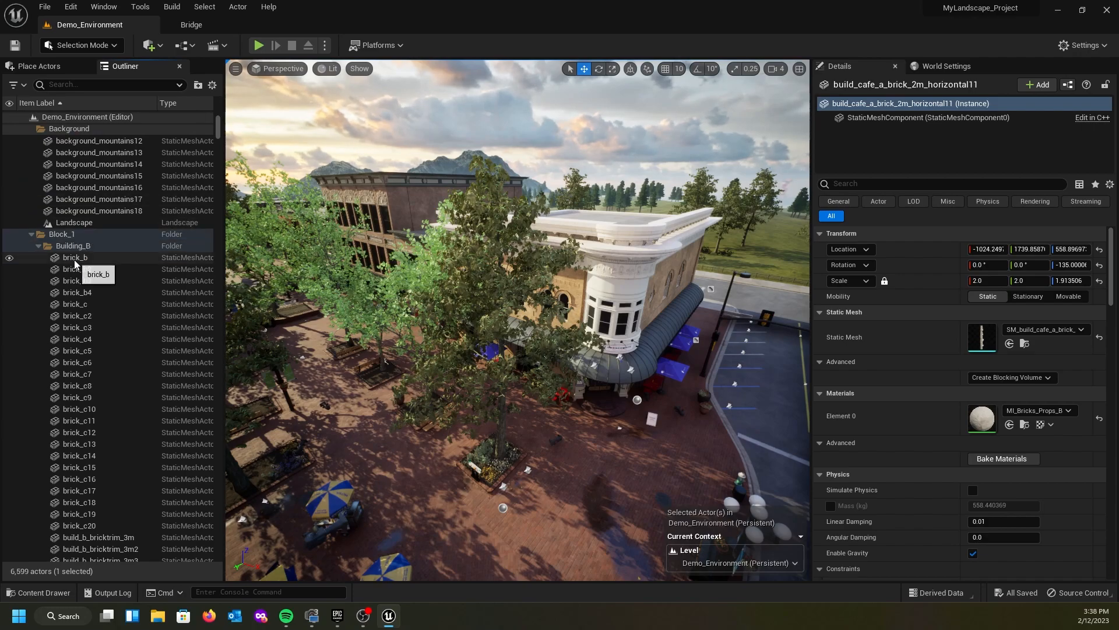
pyautogui.click(75, 260)
# - Extend the selection from brick_b through build_b_pillar_top8 in the Building_B folder and view the selected parts from above
pyautogui.moveTo(518, 320); pyautogui.dragTo(373, 322, button='right')
pyautogui.scroll(-15, 145, 316)
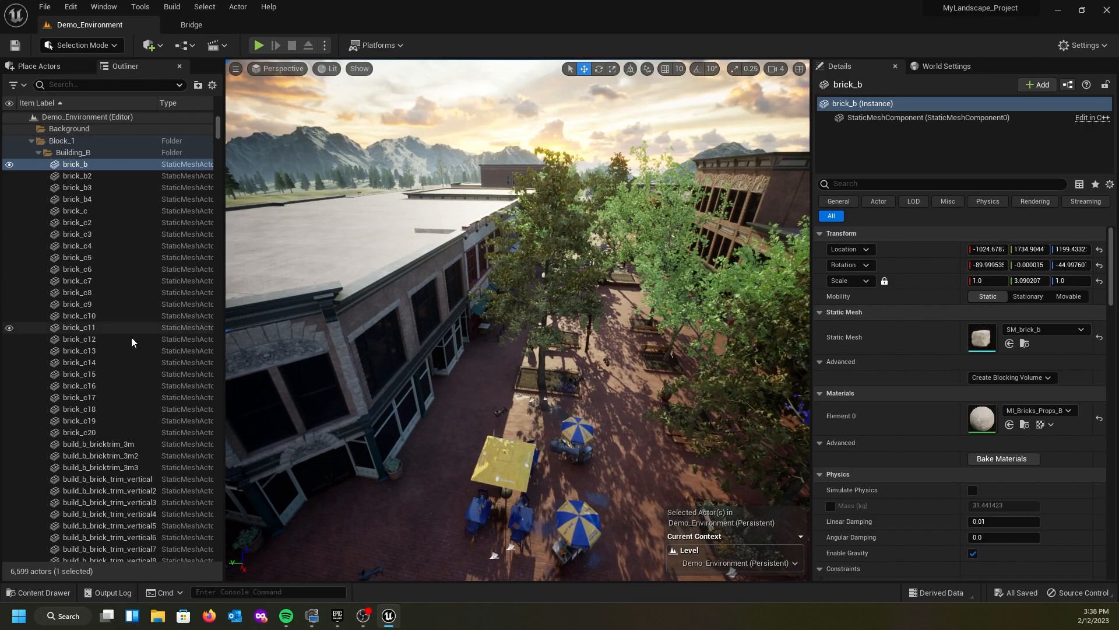
pyautogui.scroll(-18, 126, 348)
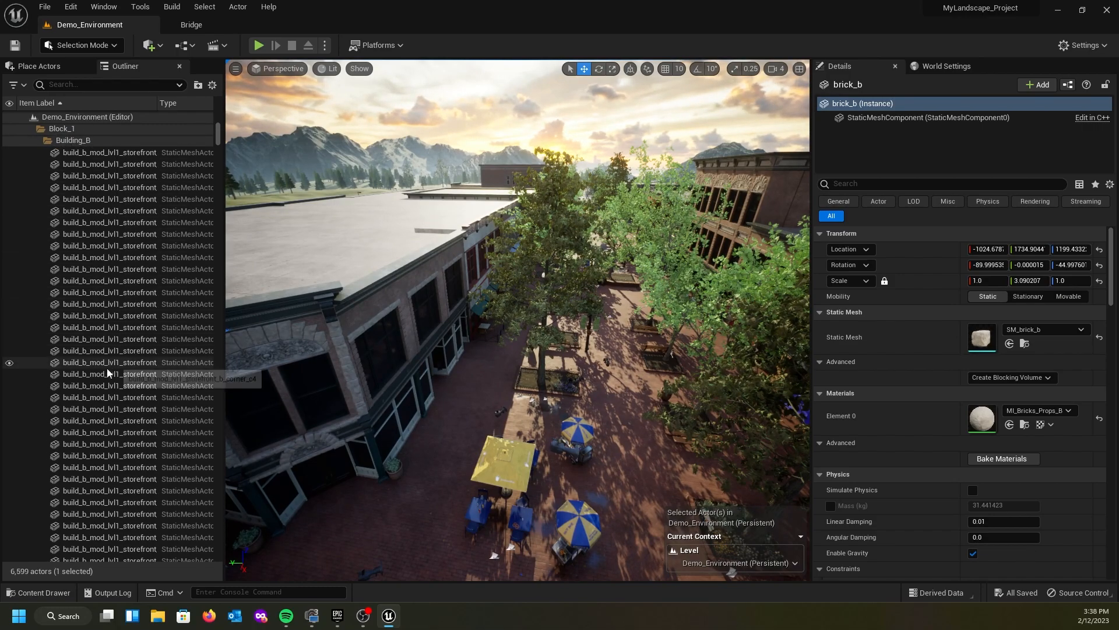
pyautogui.scroll(-8, 95, 383)
pyautogui.scroll(-10, 96, 388)
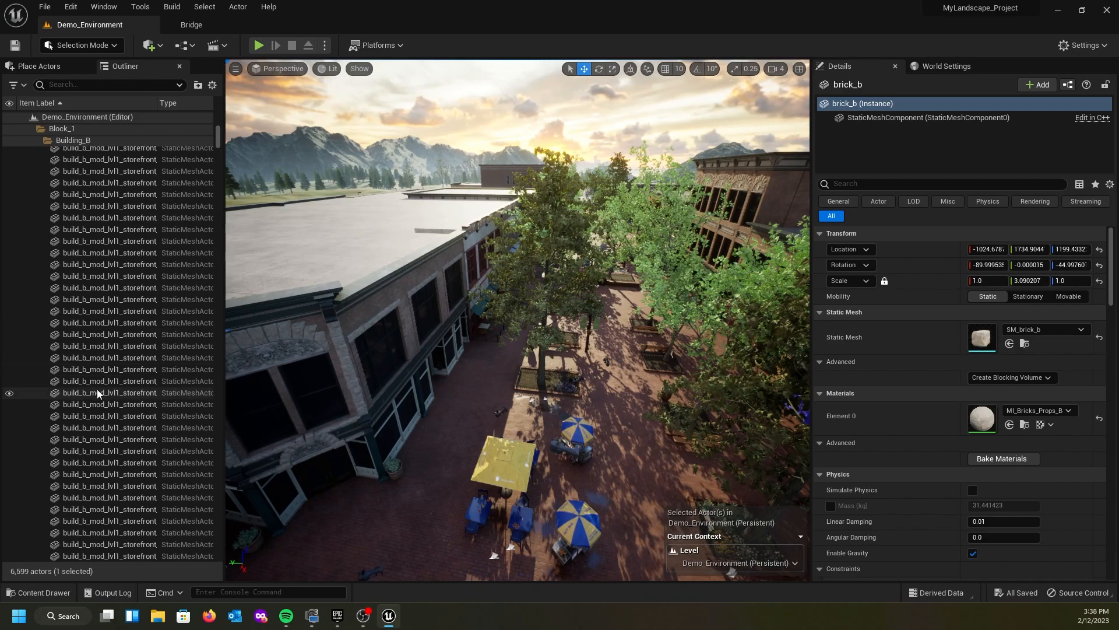
pyautogui.scroll(-10, 100, 392)
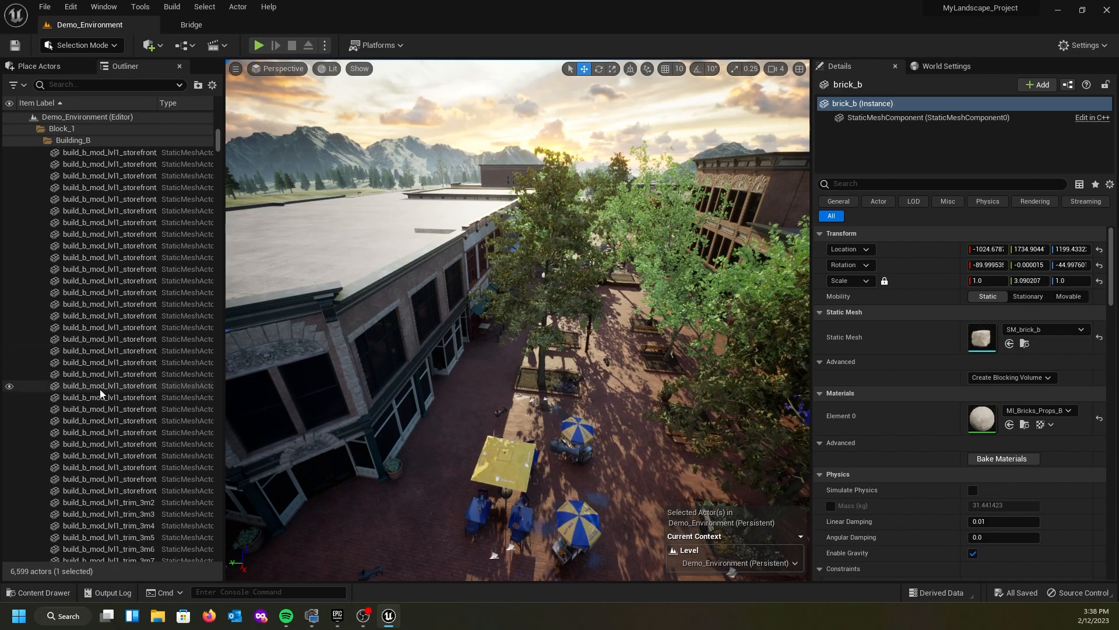
pyautogui.scroll(-10, 100, 391)
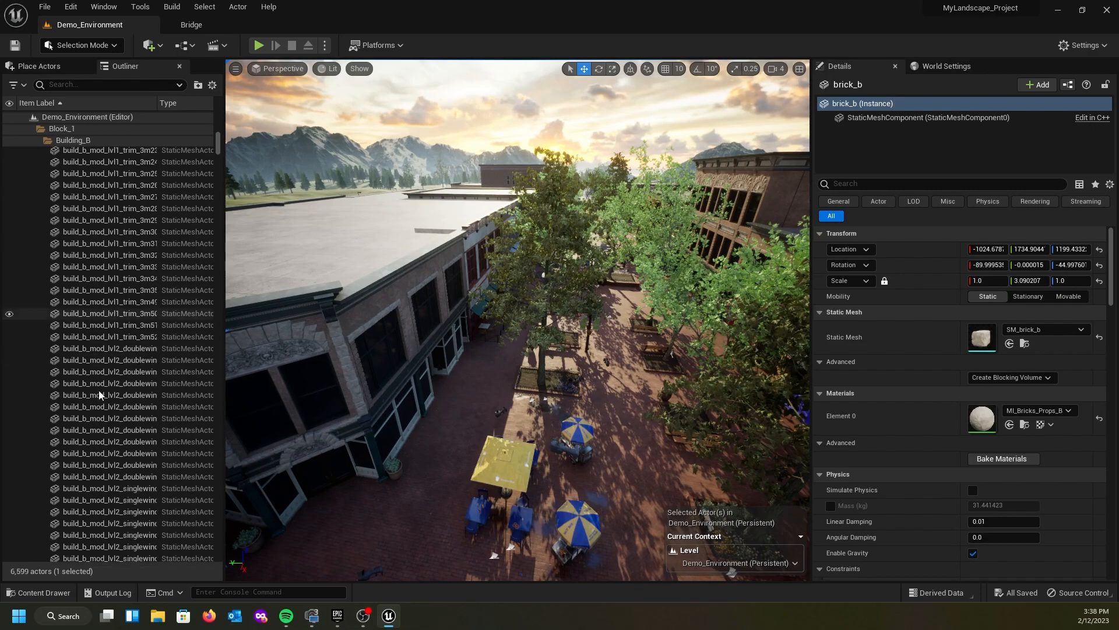
pyautogui.scroll(-10, 100, 391)
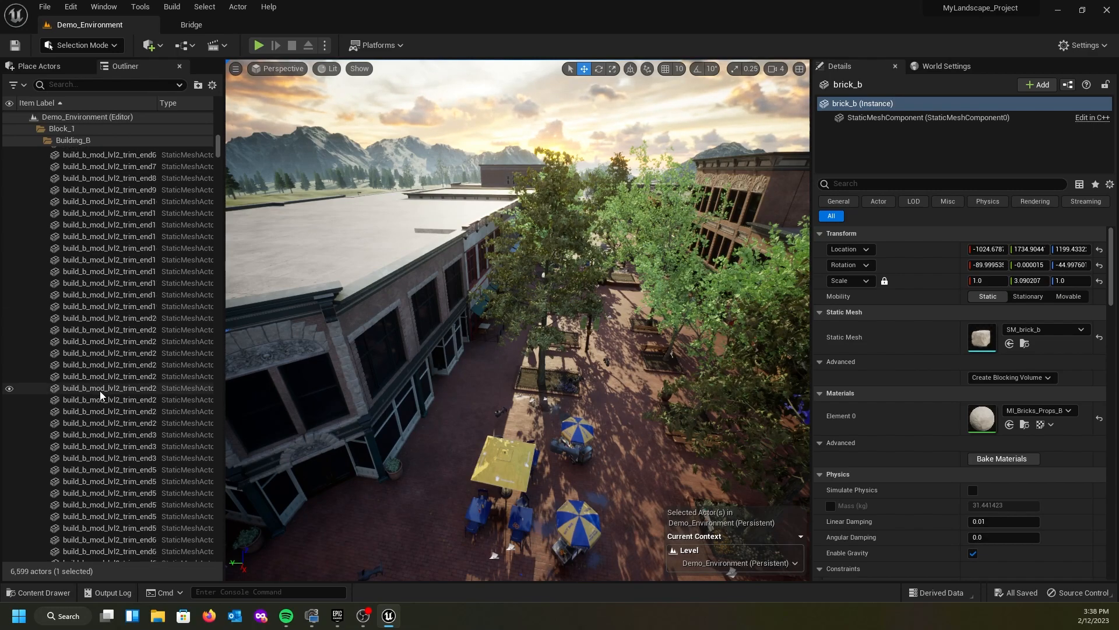
pyautogui.scroll(-10, 98, 390)
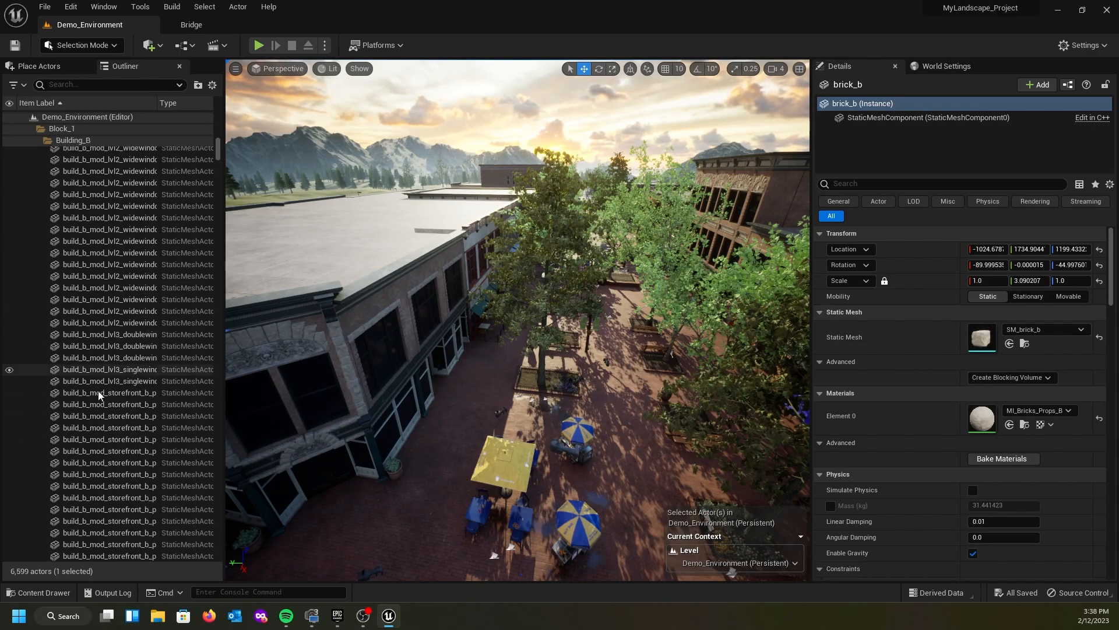
pyautogui.scroll(-10, 98, 391)
pyautogui.scroll(-10, 98, 391)
pyautogui.scroll(-8, 98, 391)
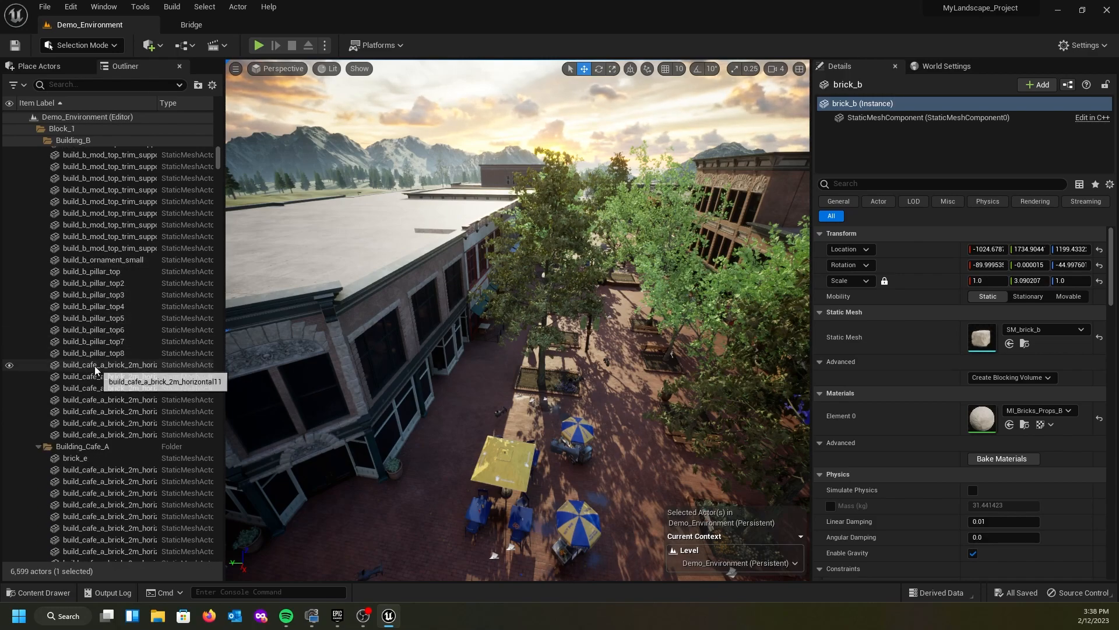
pyautogui.keyDown('shift'); pyautogui.click(91, 353); pyautogui.keyUp('shift')
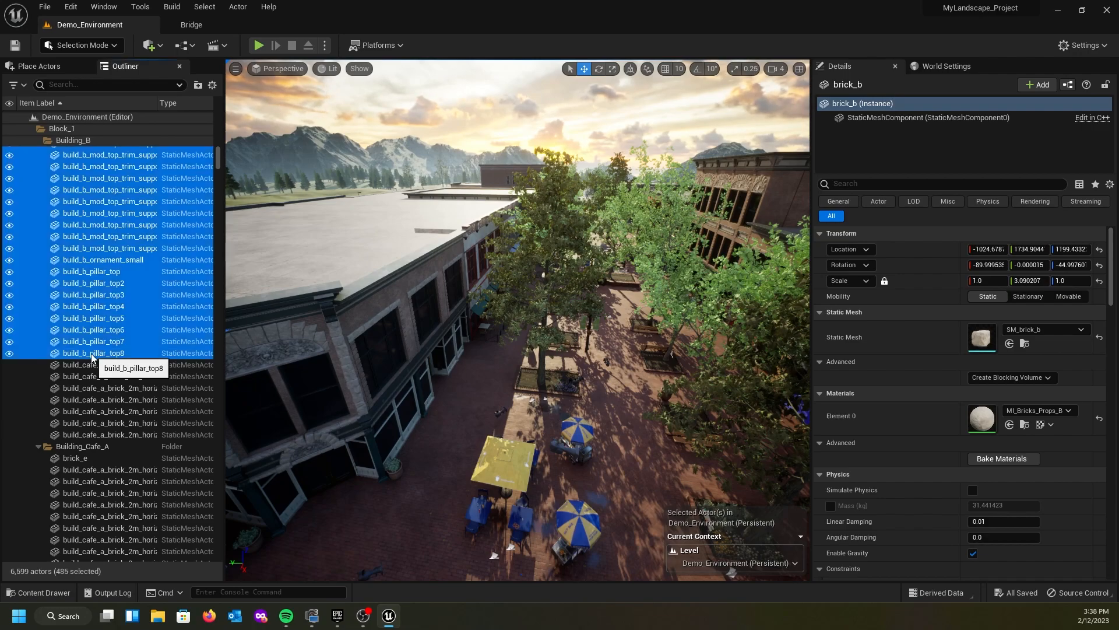
pyautogui.moveTo(418, 368); pyautogui.dragTo(466, 406, button='right')
pyautogui.press('e')
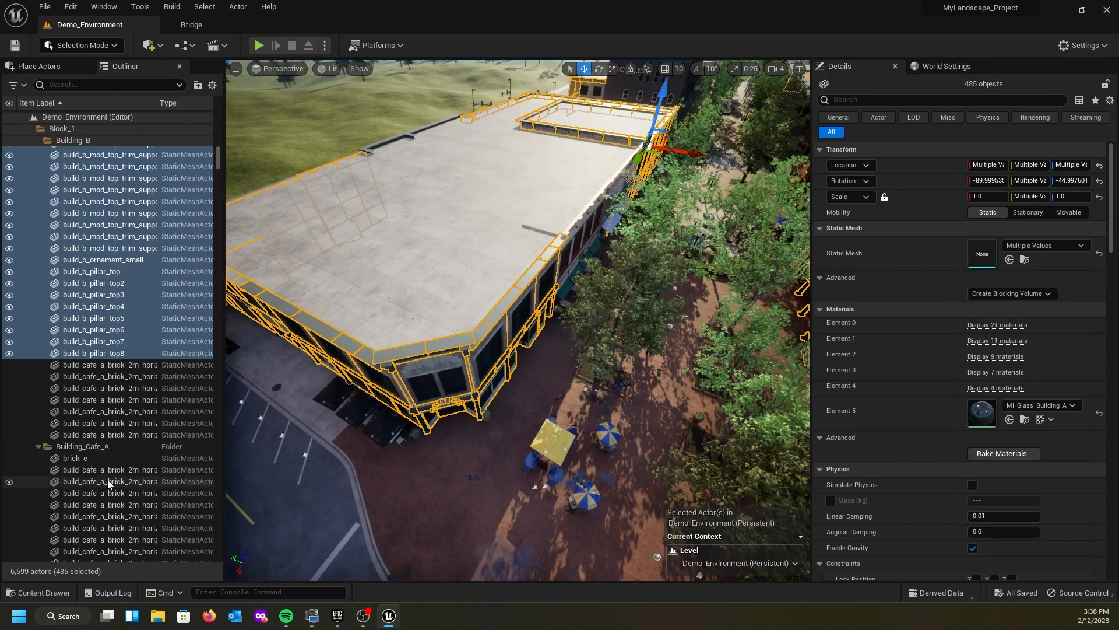
# - Extend the selection through the Building_Cafe_A folder to its last actor, stairs_with_loops
pyautogui.scroll(-10, 107, 480)
pyautogui.scroll(-12, 115, 484)
pyautogui.scroll(-5, 116, 488)
pyautogui.scroll(-5, 116, 489)
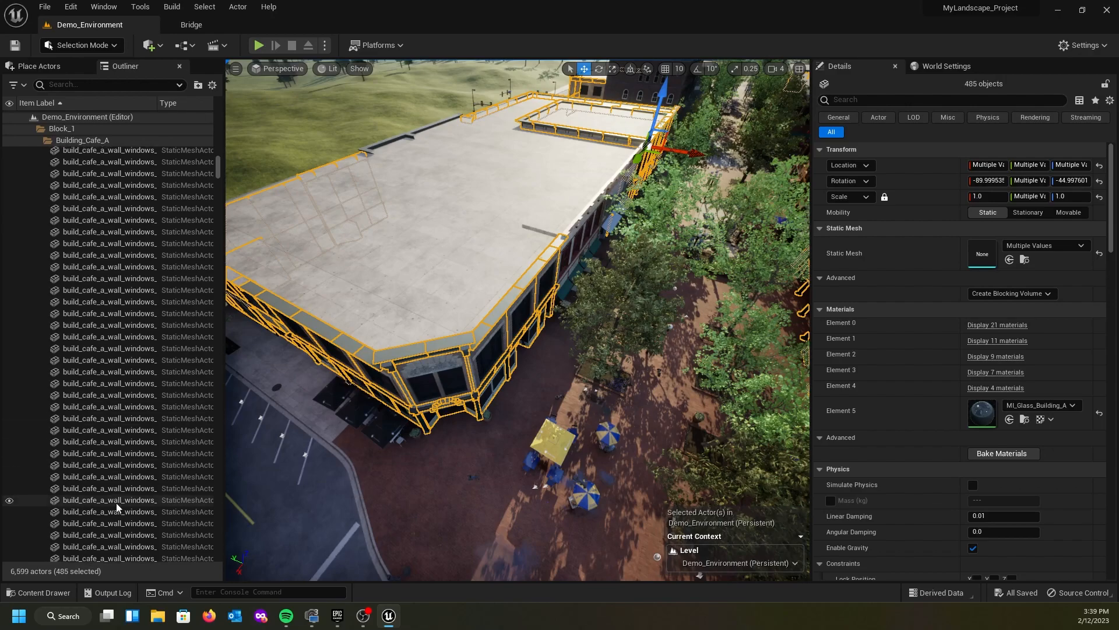
pyautogui.scroll(-3, 138, 495)
pyautogui.scroll(-5, 133, 498)
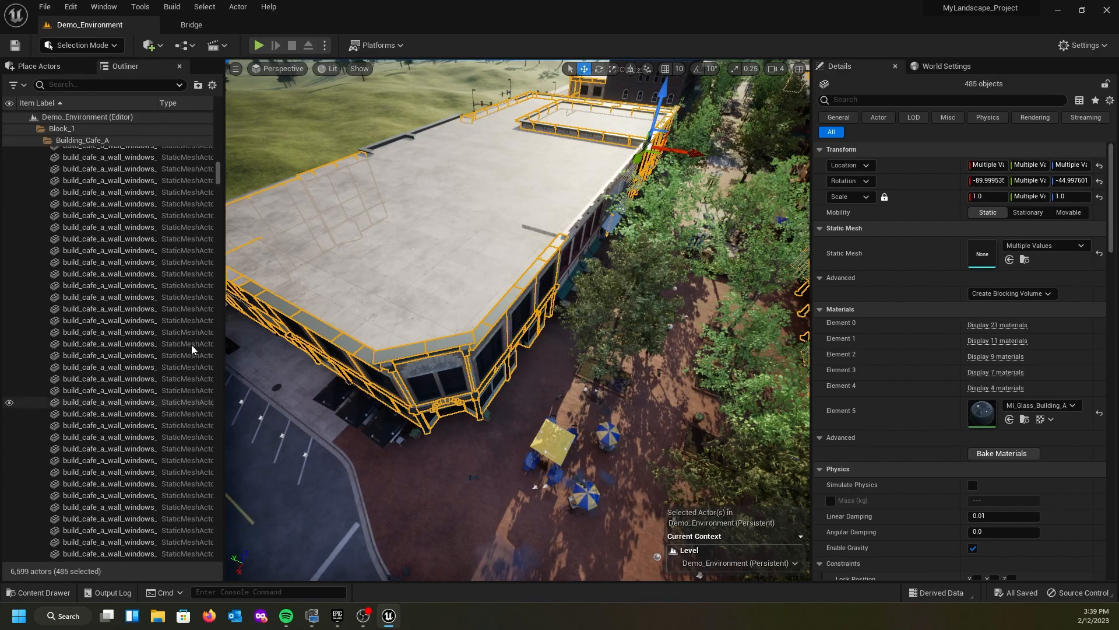
pyautogui.scroll(-5, 145, 403)
pyautogui.scroll(-4, 120, 415)
pyautogui.scroll(-3, 121, 411)
pyautogui.scroll(-1, 121, 415)
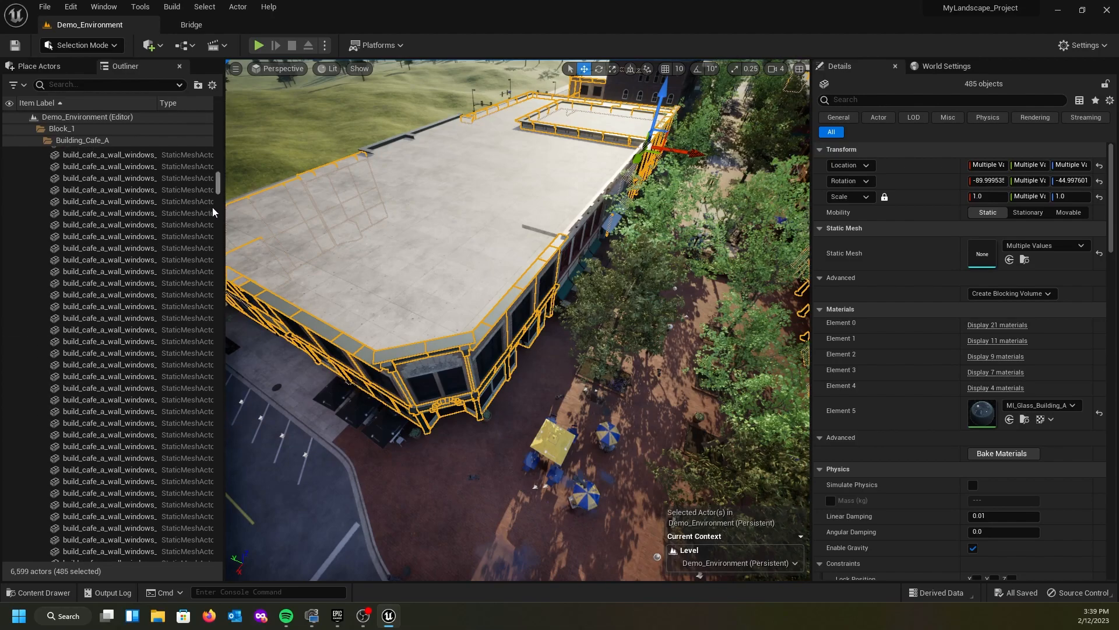
pyautogui.scroll(-10, 165, 363)
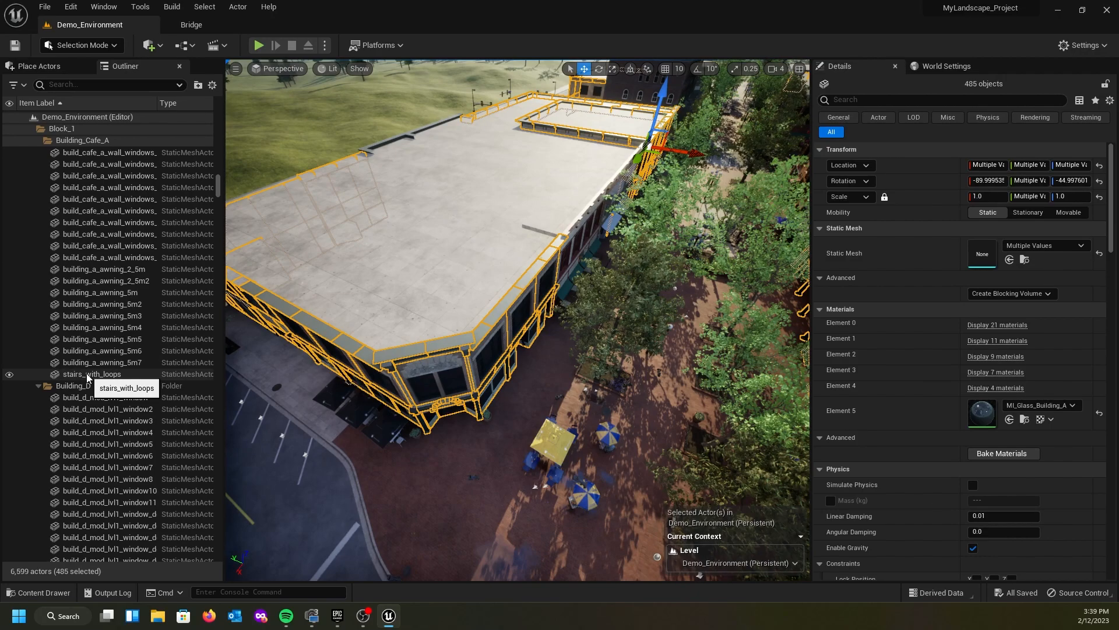
pyautogui.keyDown('shift'); pyautogui.click(88, 374); pyautogui.keyUp('shift')
# - Examine the outlined buildings on both sides of the downtown street to check which ones the selection covers
pyautogui.moveTo(379, 375); pyautogui.dragTo(396, 347, button='right')
pyautogui.press('a')
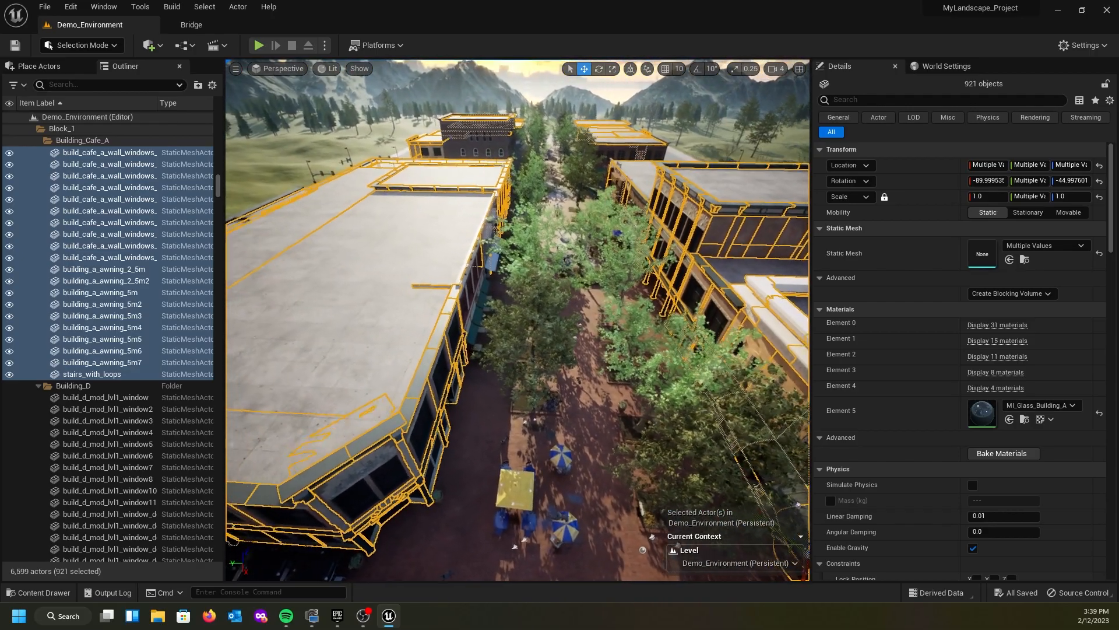
pyautogui.press('a')
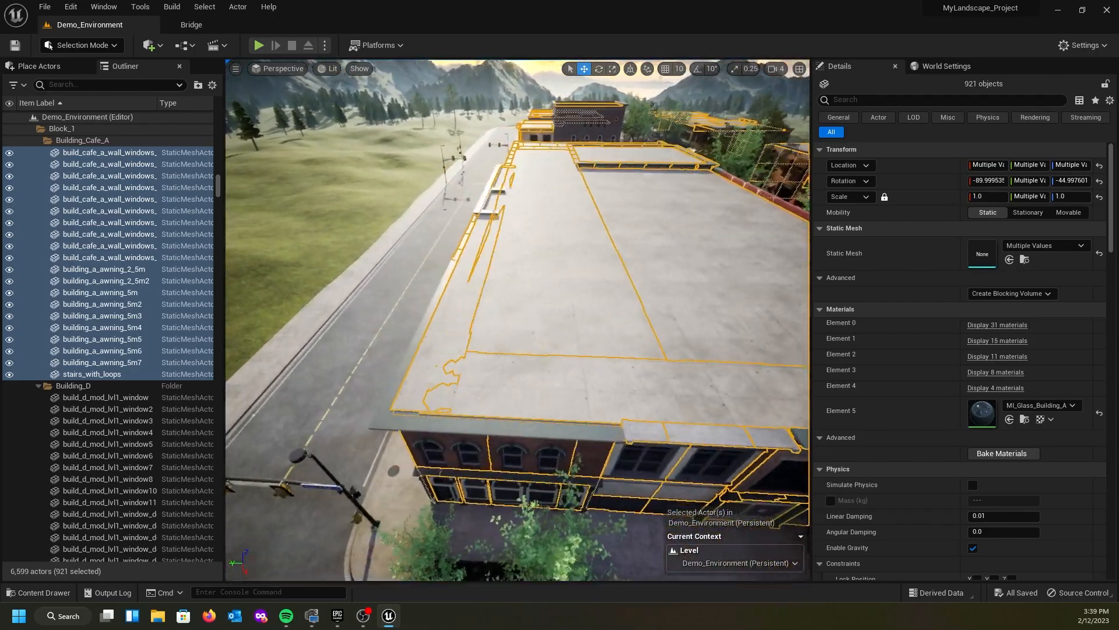
pyautogui.press('d')
pyautogui.moveTo(397, 347); pyautogui.dragTo(397, 303, button='right')
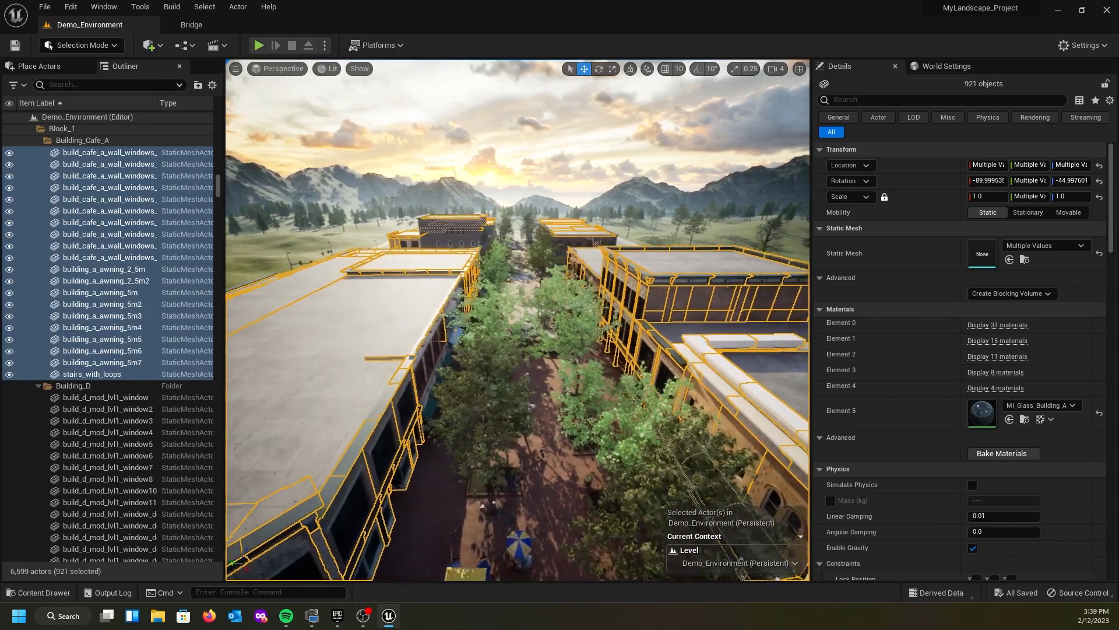
pyautogui.press('s')
pyautogui.press('d')
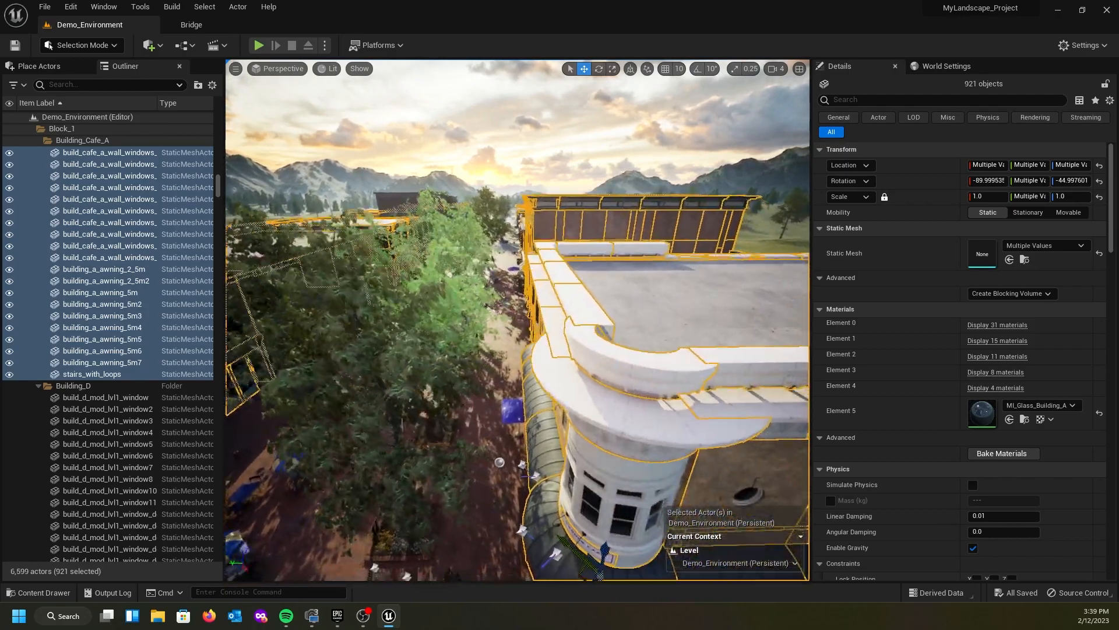
pyautogui.press('e')
pyautogui.press('a')
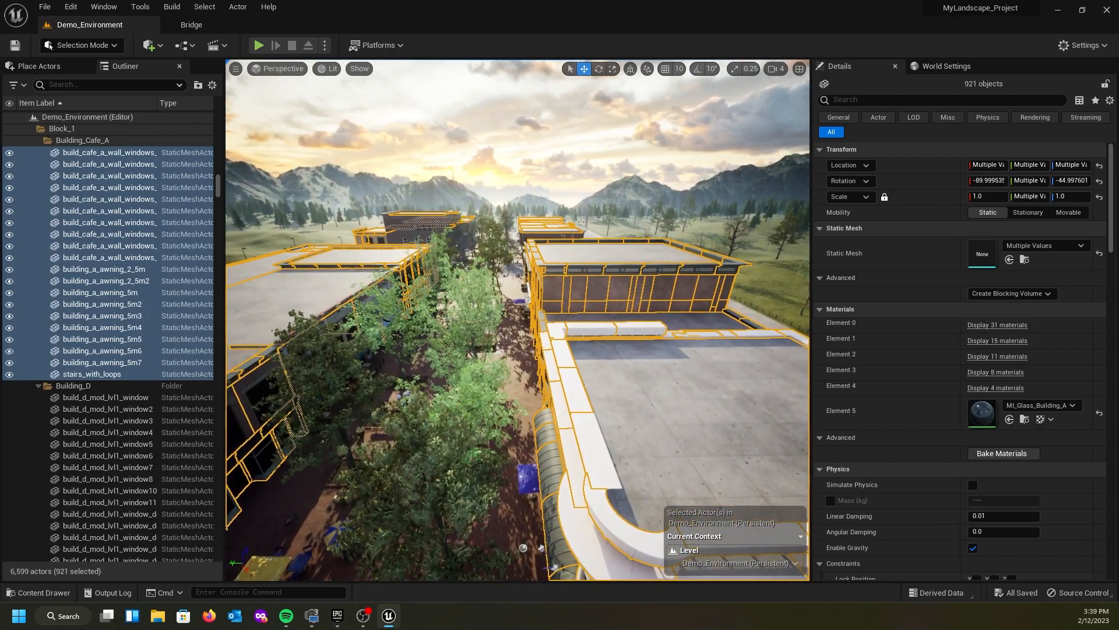
pyautogui.moveTo(397, 304); pyautogui.dragTo(429, 345, button='right')
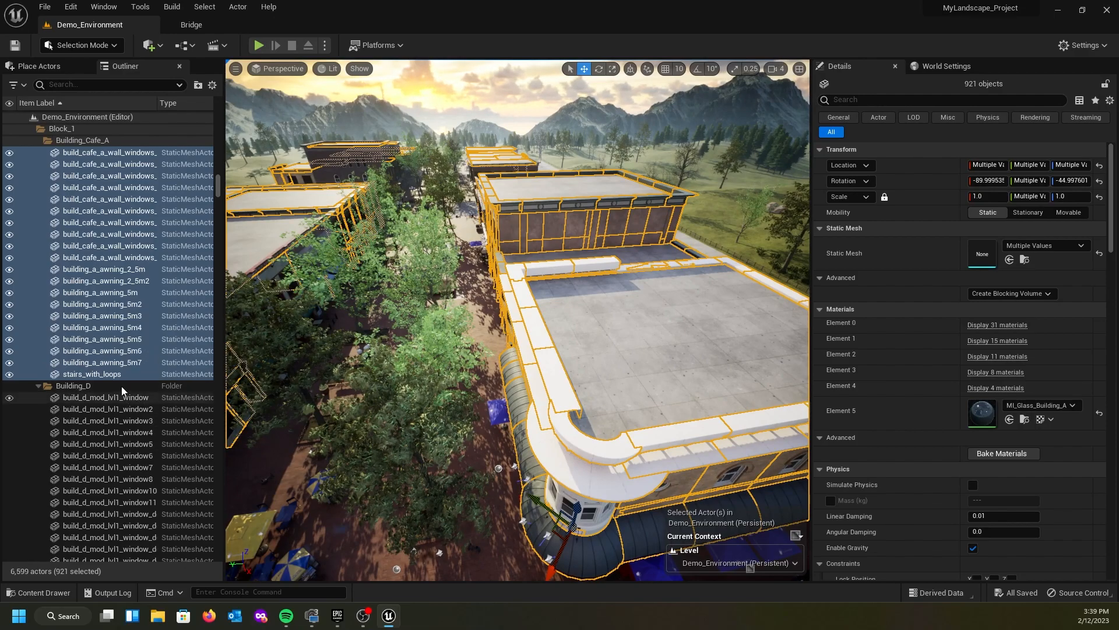
pyautogui.moveTo(373, 378); pyautogui.dragTo(350, 262, button='right')
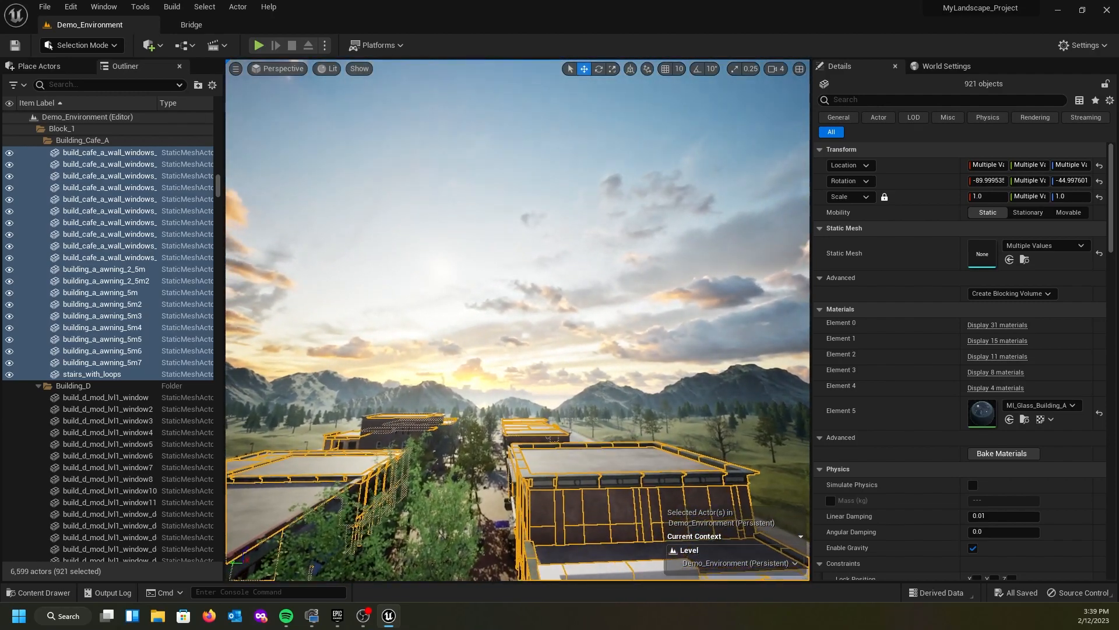
pyautogui.press('w')
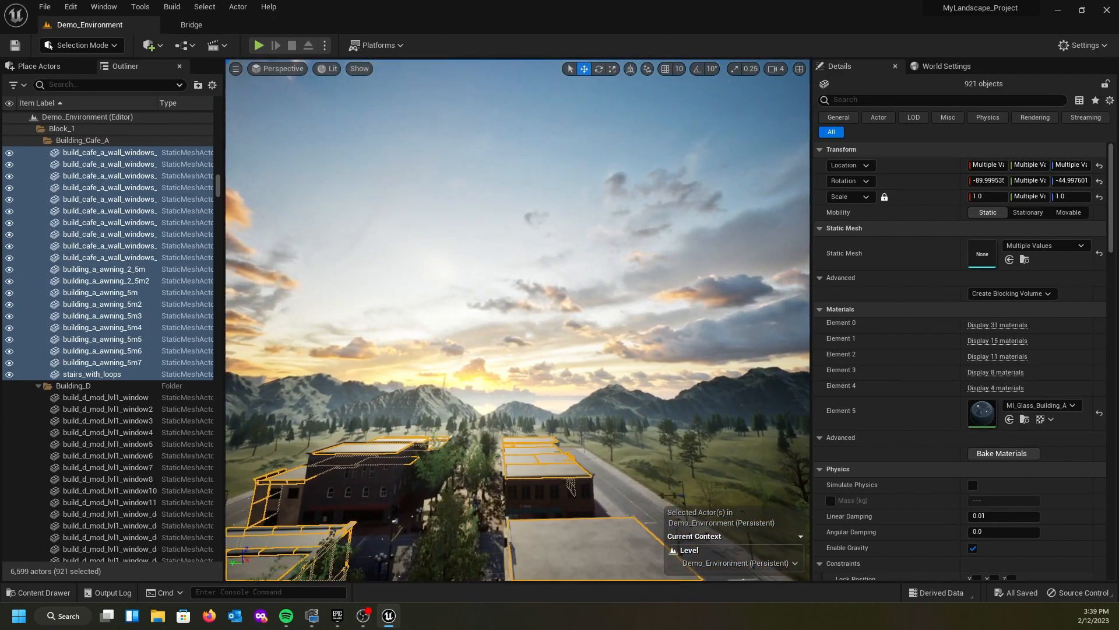
pyautogui.moveTo(350, 263); pyautogui.dragTo(298, 352, button='right')
pyautogui.press('w')
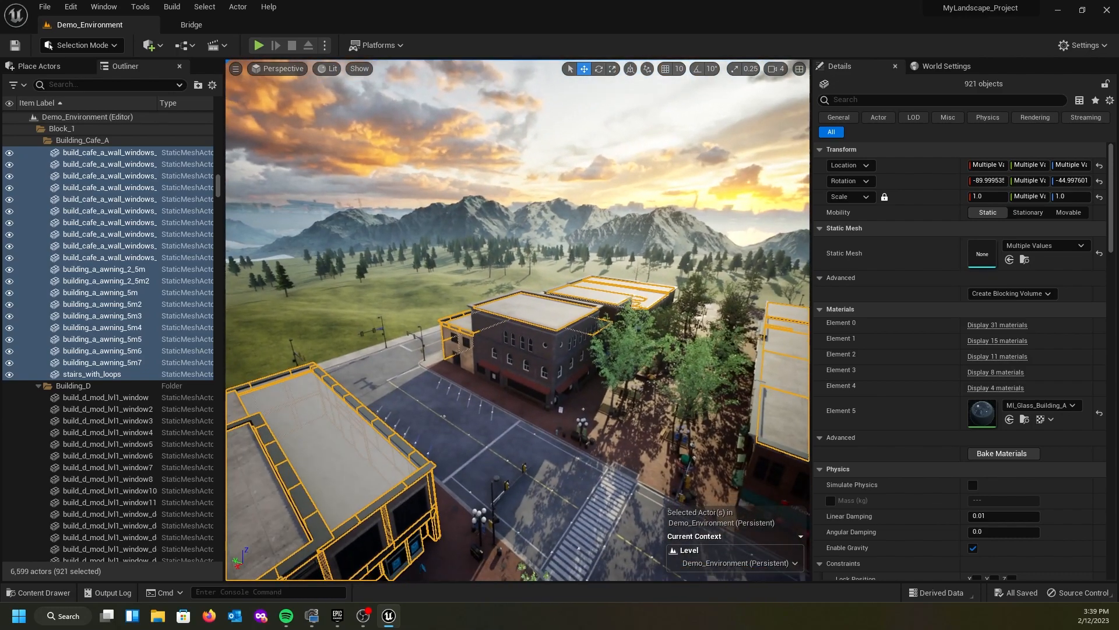
pyautogui.moveTo(501, 327); pyautogui.dragTo(327, 335)
pyautogui.moveTo(327, 335); pyautogui.dragTo(99, 318, button='right')
pyautogui.press('s')
pyautogui.moveTo(330, 402); pyautogui.dragTo(303, 407, button='right')
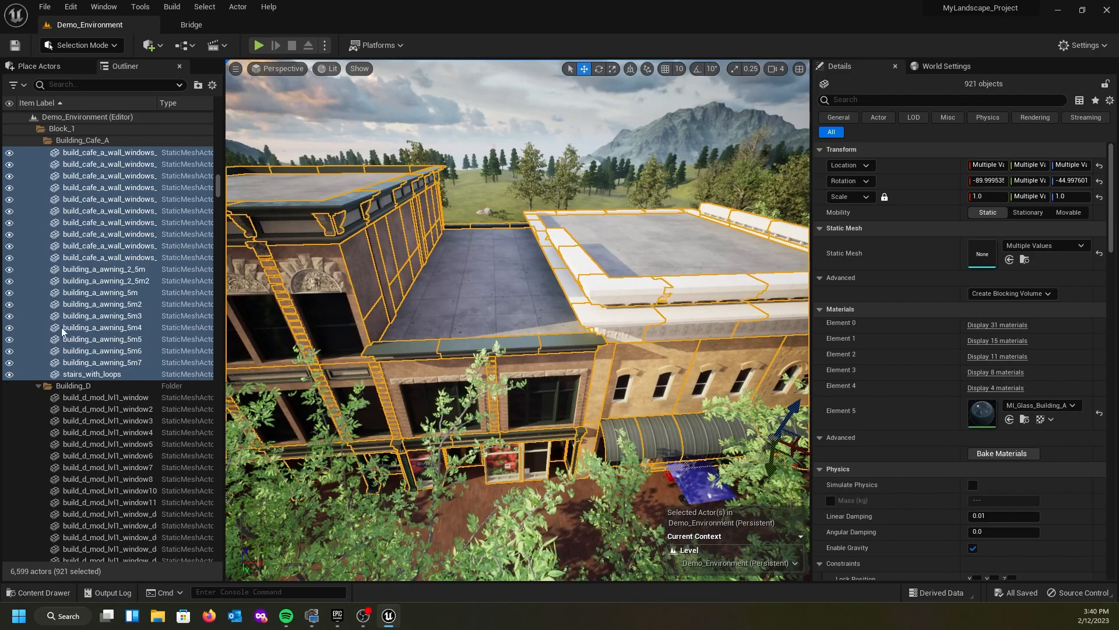
# - Select only stairs_with_loops, the last actor of the Building_Cafe_A folder, and locate it at the corner cafe's entrance
pyautogui.click(80, 363)
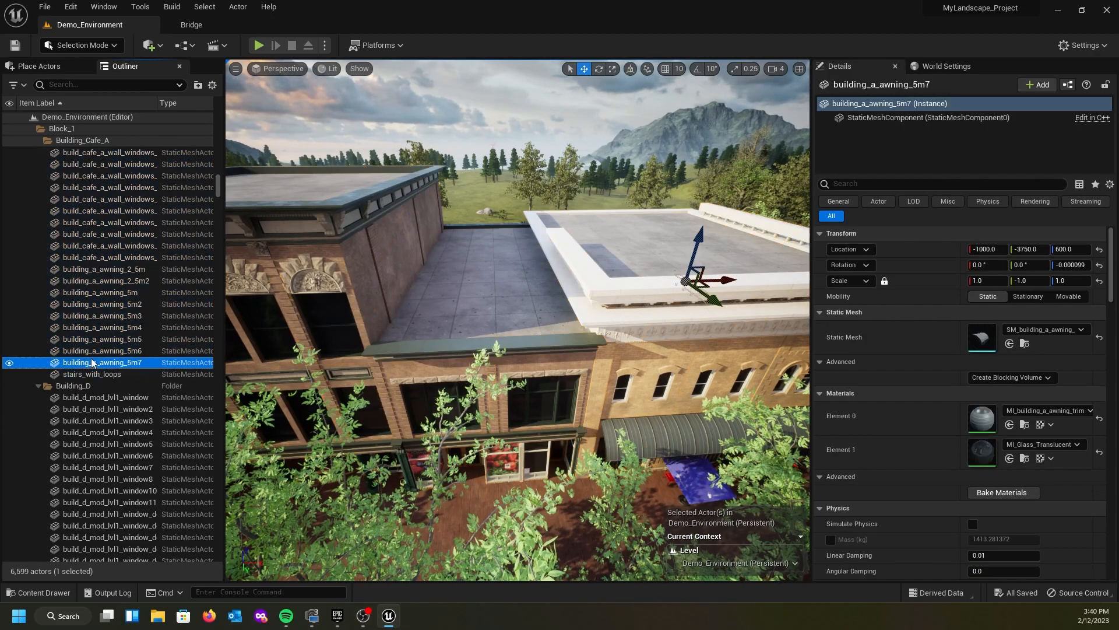
pyautogui.doubleClick(114, 375)
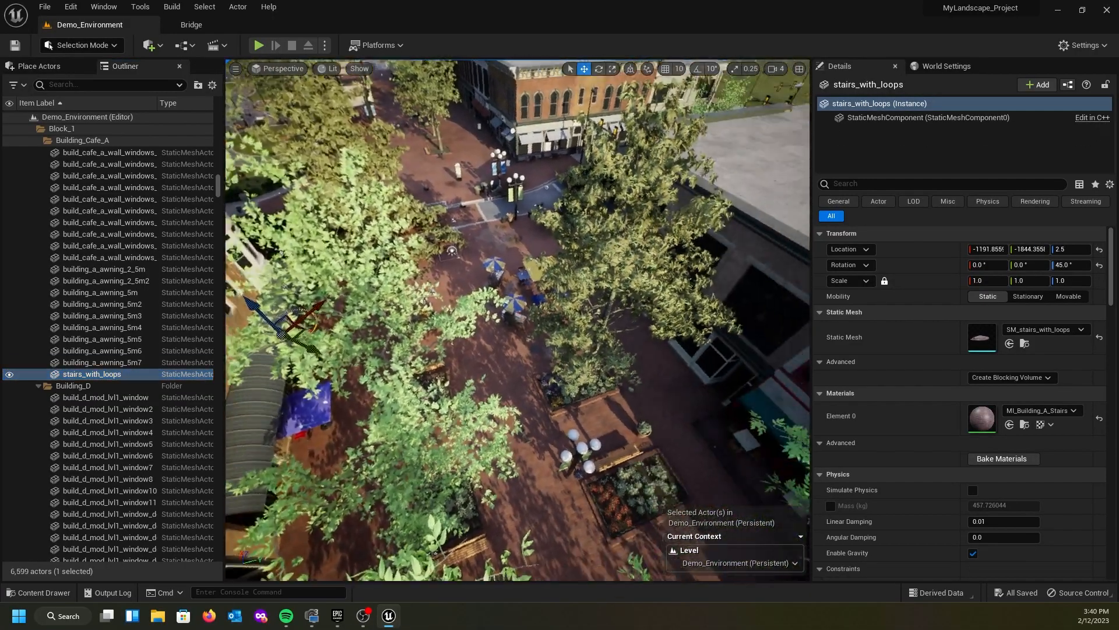
pyautogui.moveTo(518, 320); pyautogui.dragTo(305, 384, button='right')
pyautogui.press('w')
pyautogui.press('w')
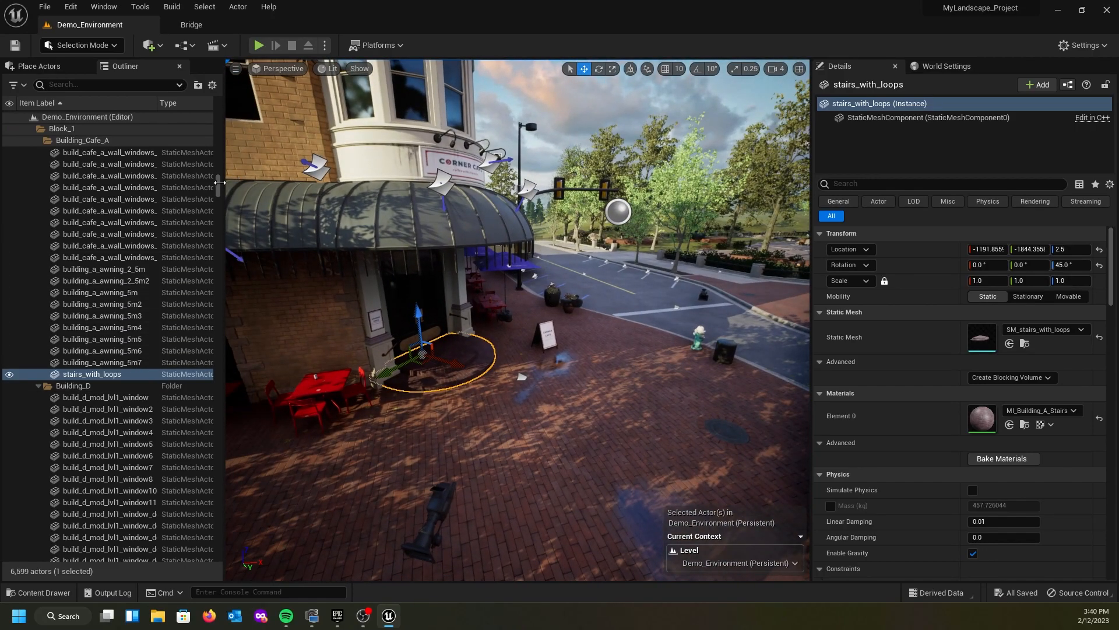
# - Extend the selection from stairs_with_loops up to brick_e in the Building_Cafe_A folder and view the outlined roofs from above
pyautogui.scroll(8, 126, 235)
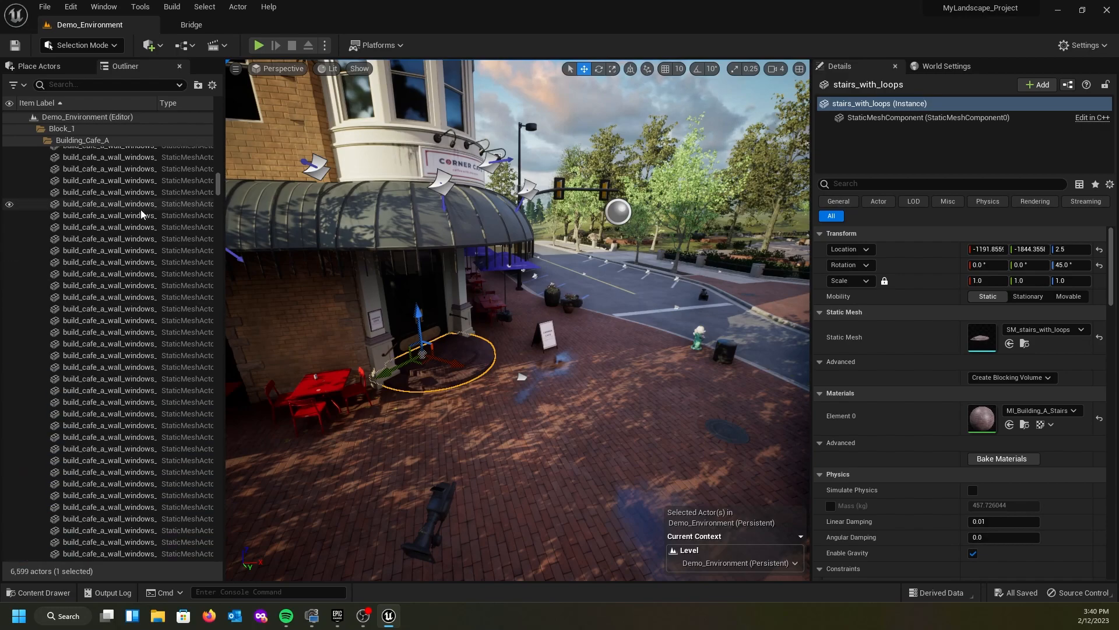
pyautogui.scroll(1, 140, 193)
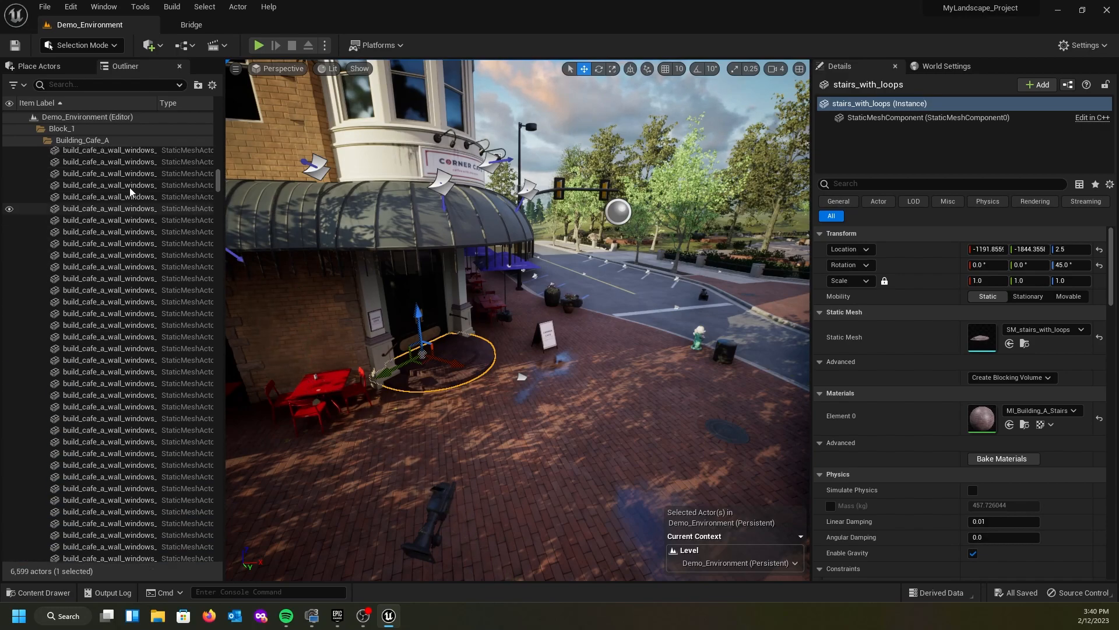
pyautogui.scroll(3, 125, 183)
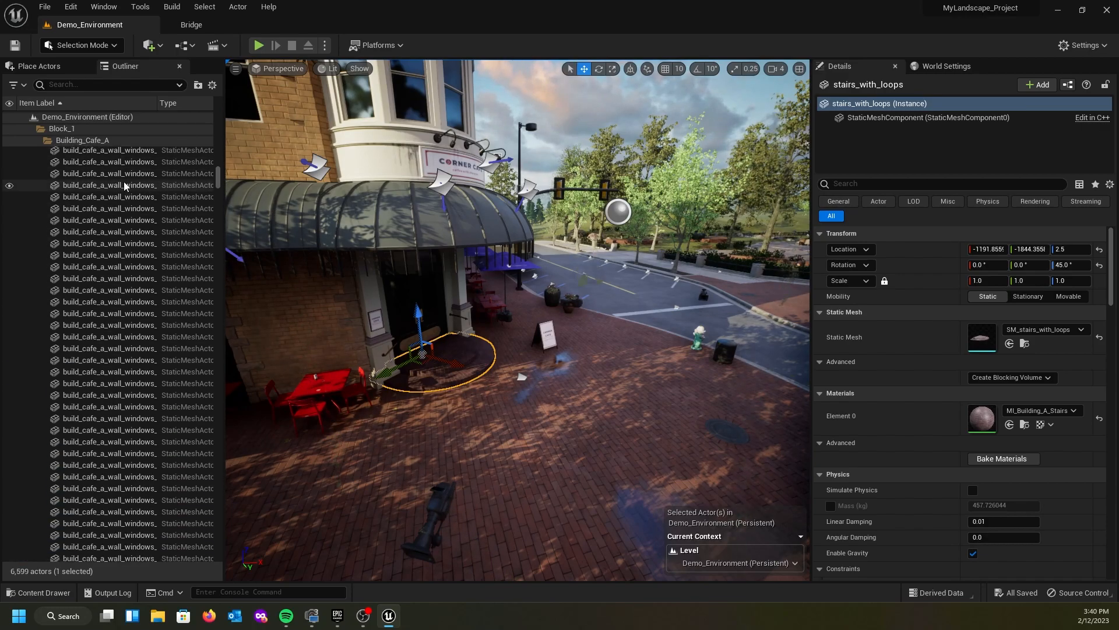
pyautogui.scroll(3, 123, 181)
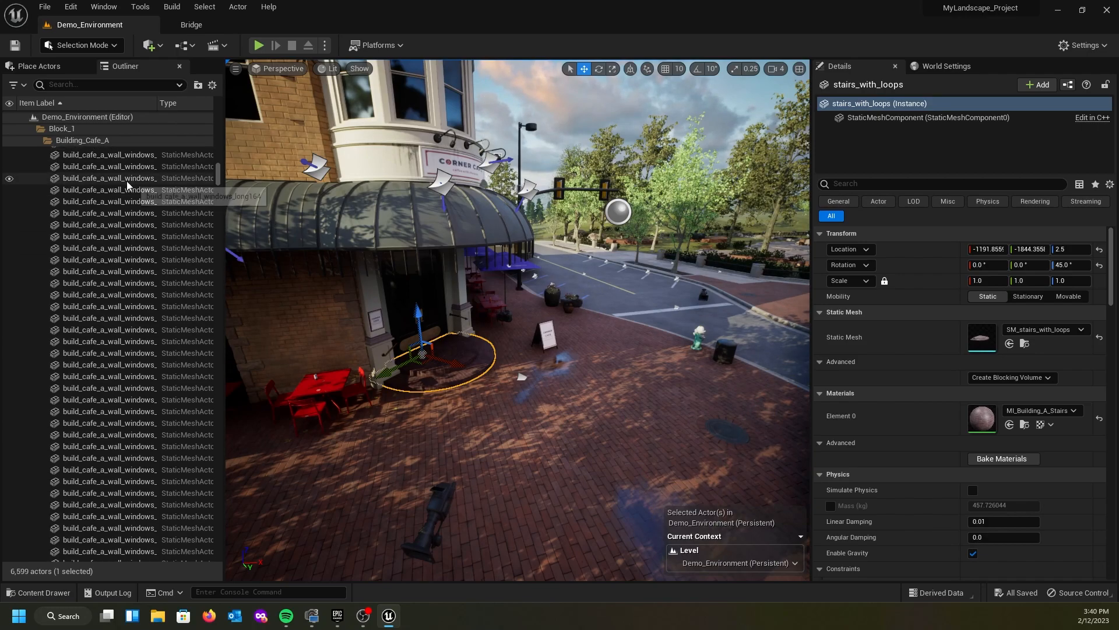
pyautogui.scroll(2, 111, 174)
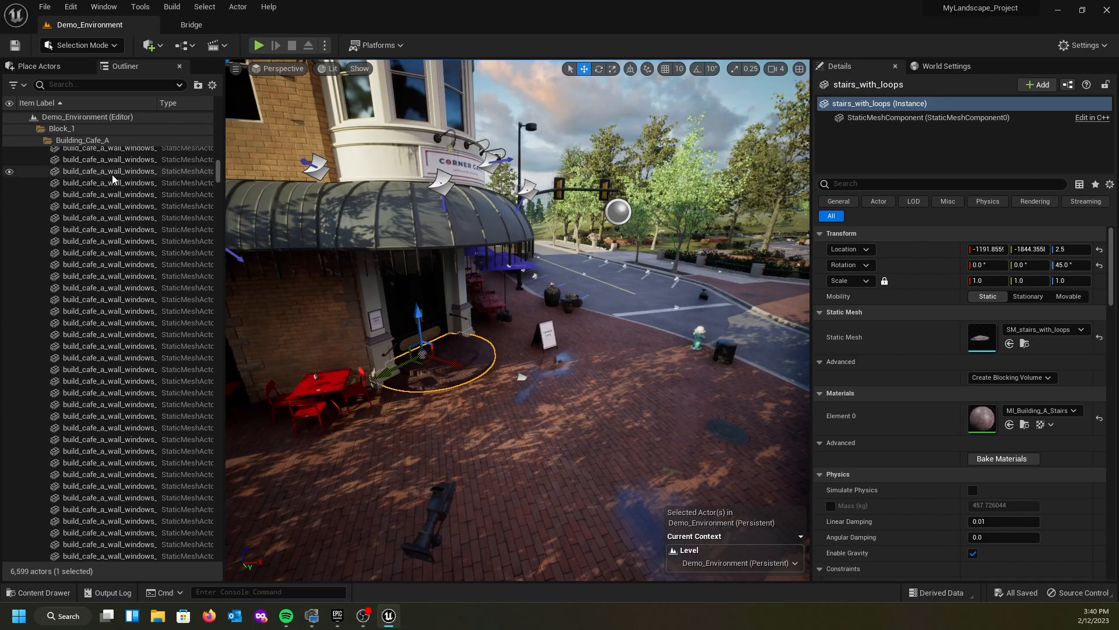
pyautogui.scroll(3, 131, 195)
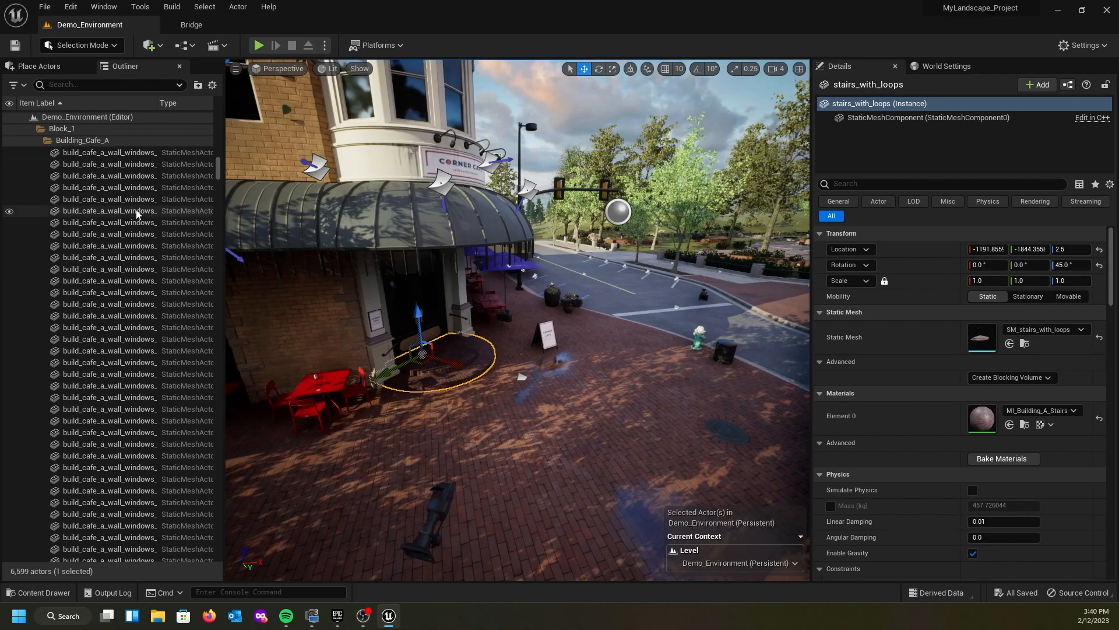
pyautogui.scroll(5, 159, 198)
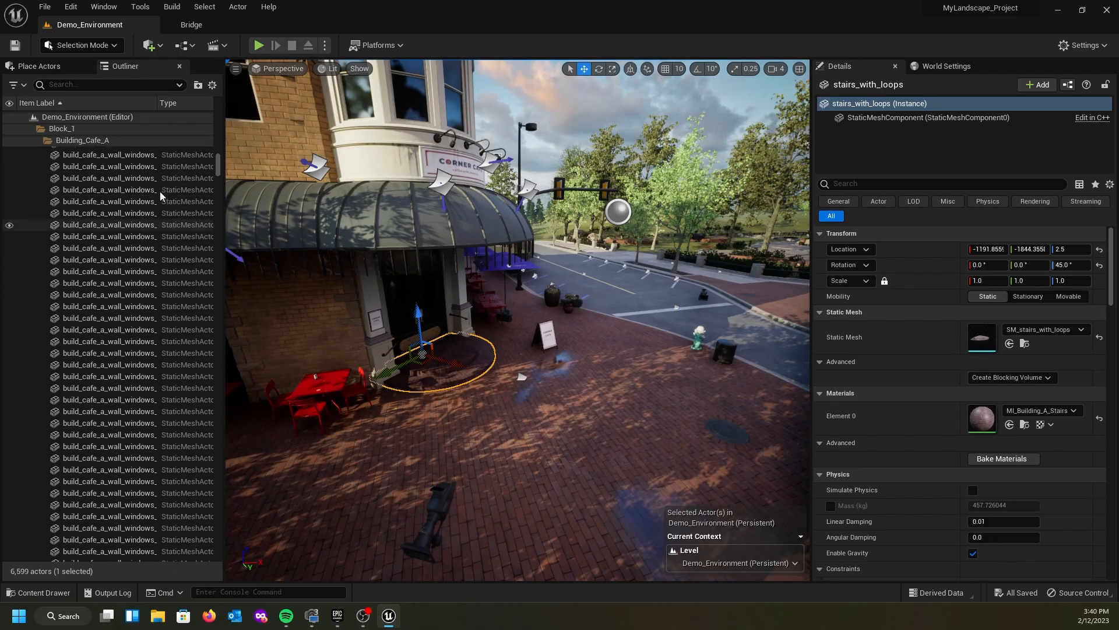
pyautogui.scroll(10, 162, 183)
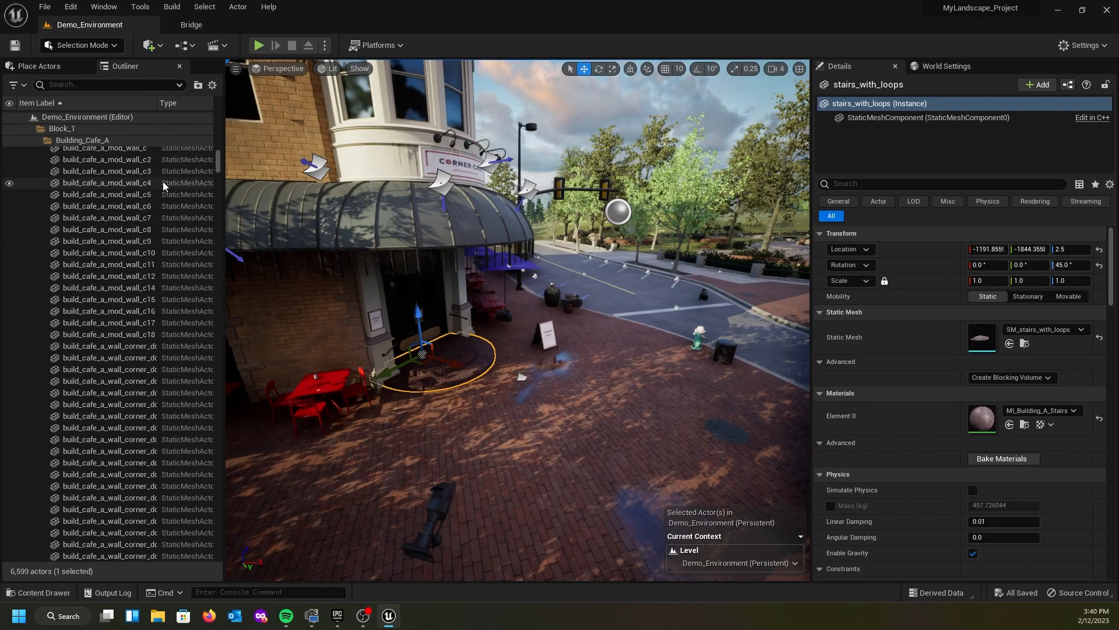
pyautogui.scroll(5, 163, 182)
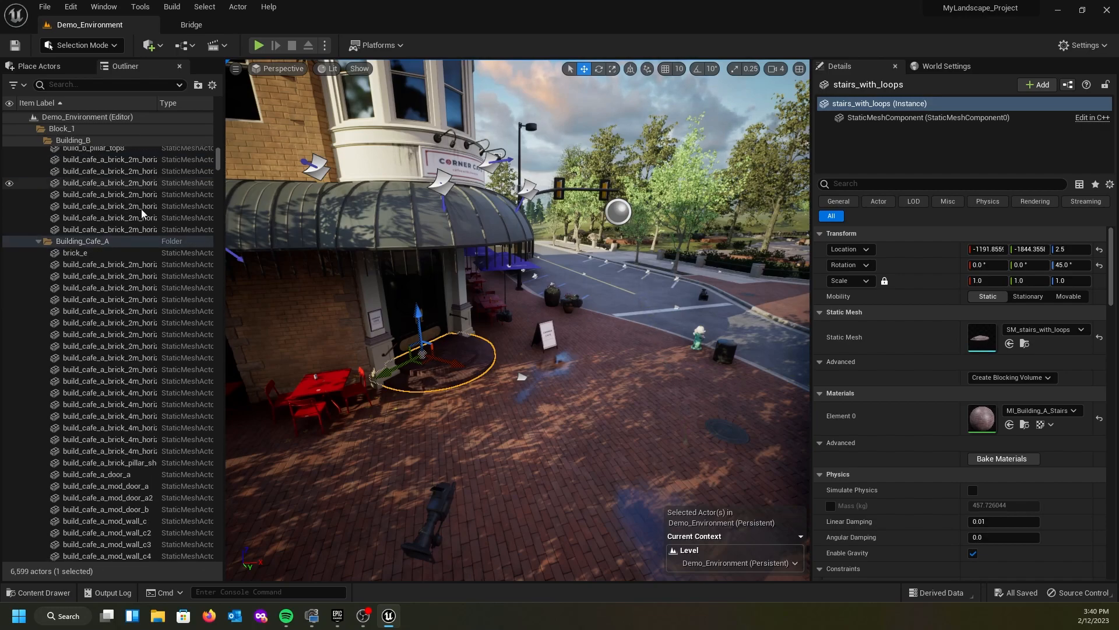
pyautogui.keyDown('shift'); pyautogui.click(88, 251); pyautogui.keyUp('shift')
pyautogui.moveTo(513, 327); pyautogui.dragTo(479, 356, button='right')
pyautogui.press('e')
pyautogui.press('a')
pyautogui.moveTo(411, 459); pyautogui.dragTo(371, 505, button='right')
pyautogui.press('s')
# - Try extending the selection to the build_cafe_a_brick_2m actors at the end of the Building_B folder, check the street, and undo it
pyautogui.scroll(8, 135, 264)
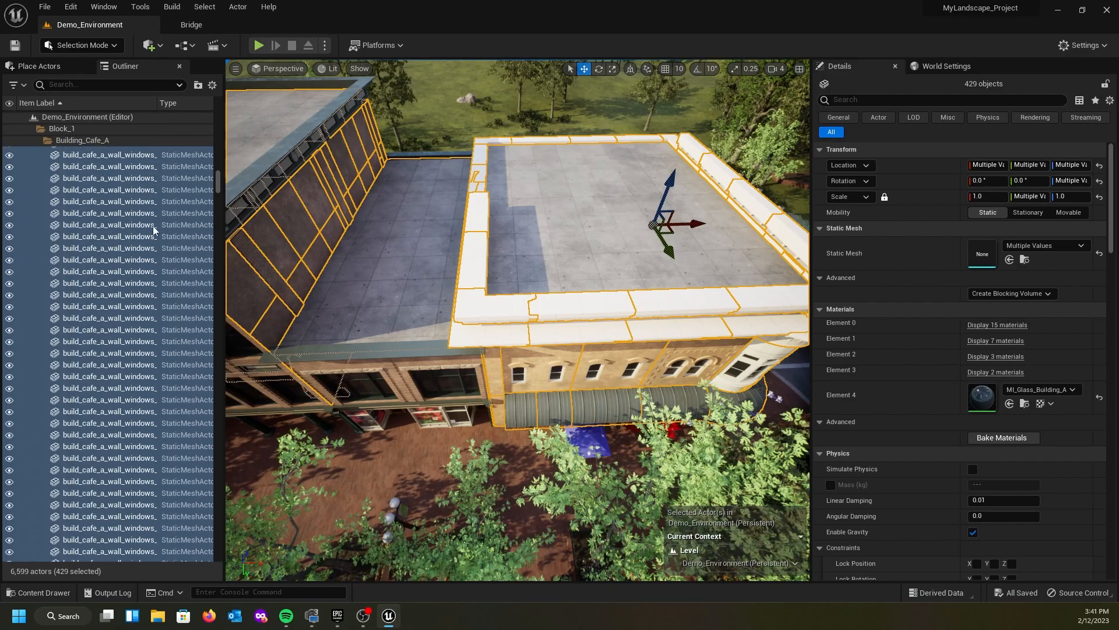
pyautogui.moveTo(218, 170); pyautogui.dragTo(218, 152)
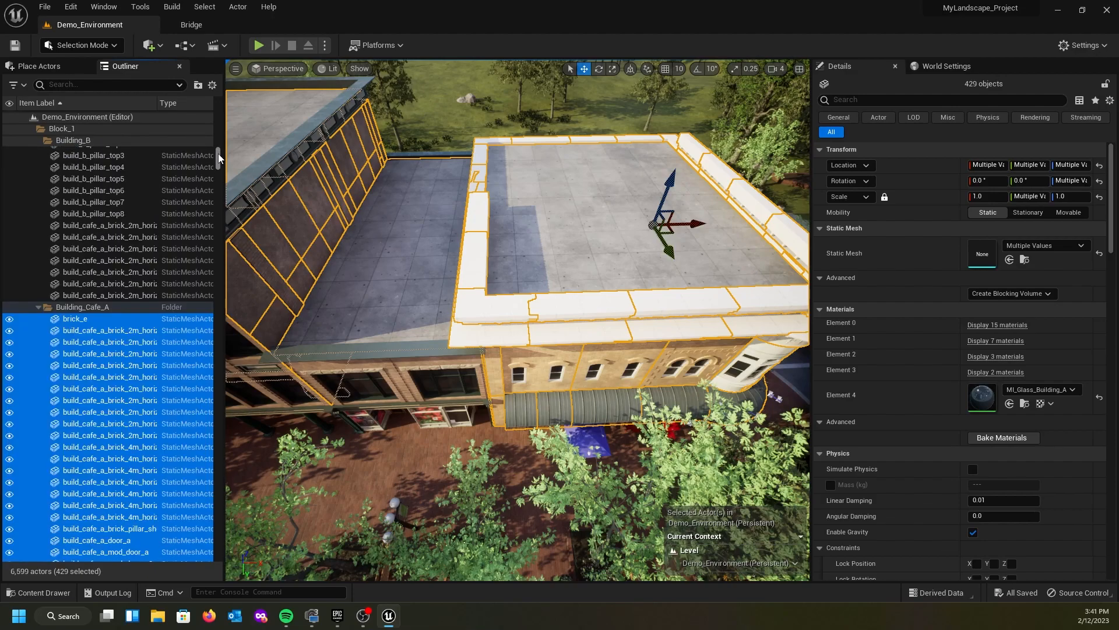
pyautogui.keyDown('shift'); pyautogui.click(113, 223); pyautogui.keyUp('shift')
pyautogui.moveTo(572, 349); pyautogui.dragTo(268, 298, button='right')
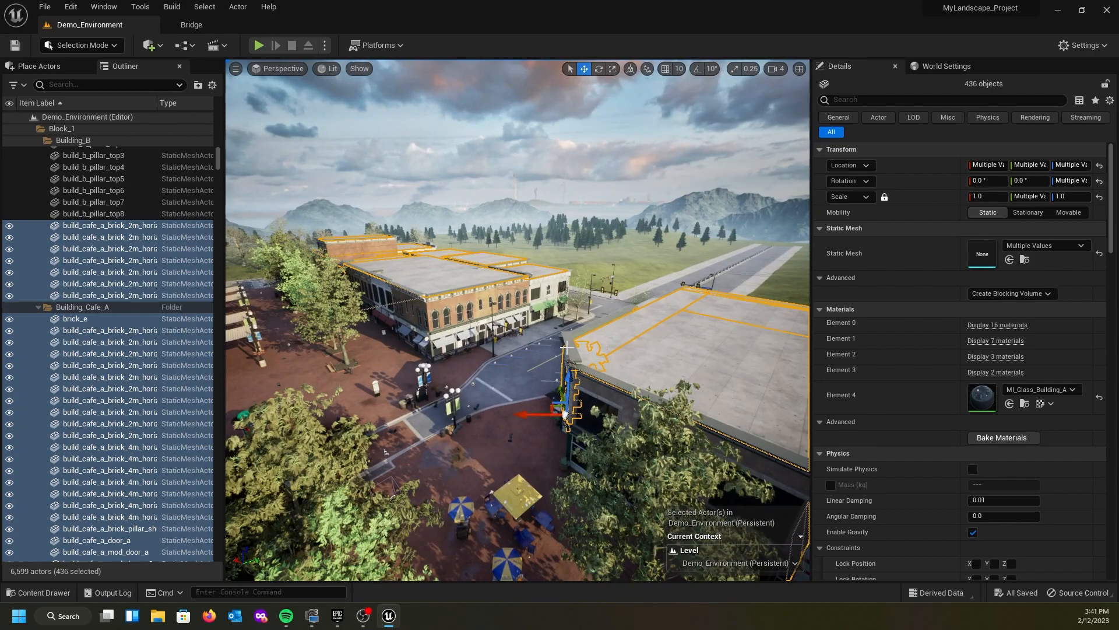
pyautogui.hotkey('ctrl', 'z')
pyautogui.moveTo(518, 319); pyautogui.dragTo(764, 341, button='right')
pyautogui.moveTo(285, 358); pyautogui.dragTo(281, 358, button='right')
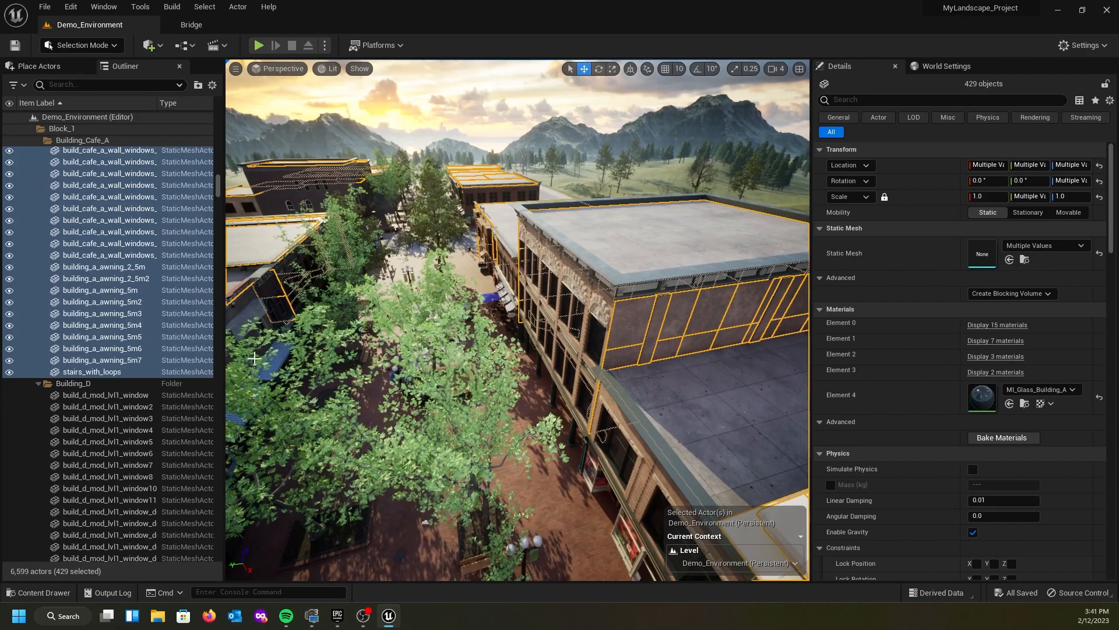
# - Extend the selection upward to include the build_cafe_a_brick_2m actors that follow build_b_pillar_top8 in the Building_B folder
pyautogui.moveTo(219, 183); pyautogui.dragTo(214, 159)
pyautogui.scroll(-2, 143, 221)
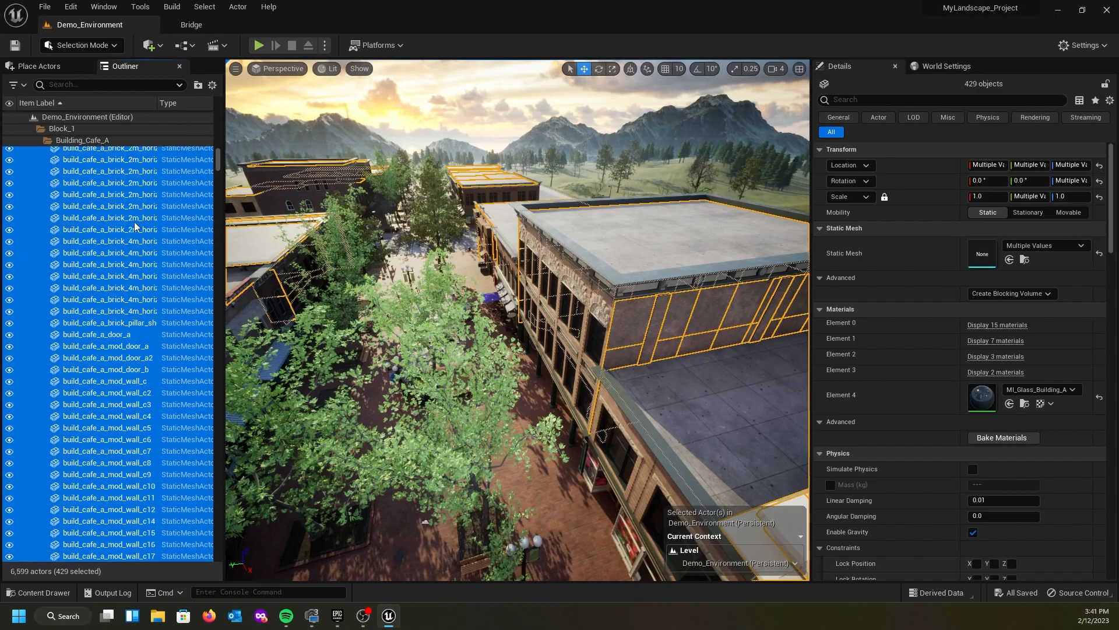
pyautogui.scroll(10, 134, 222)
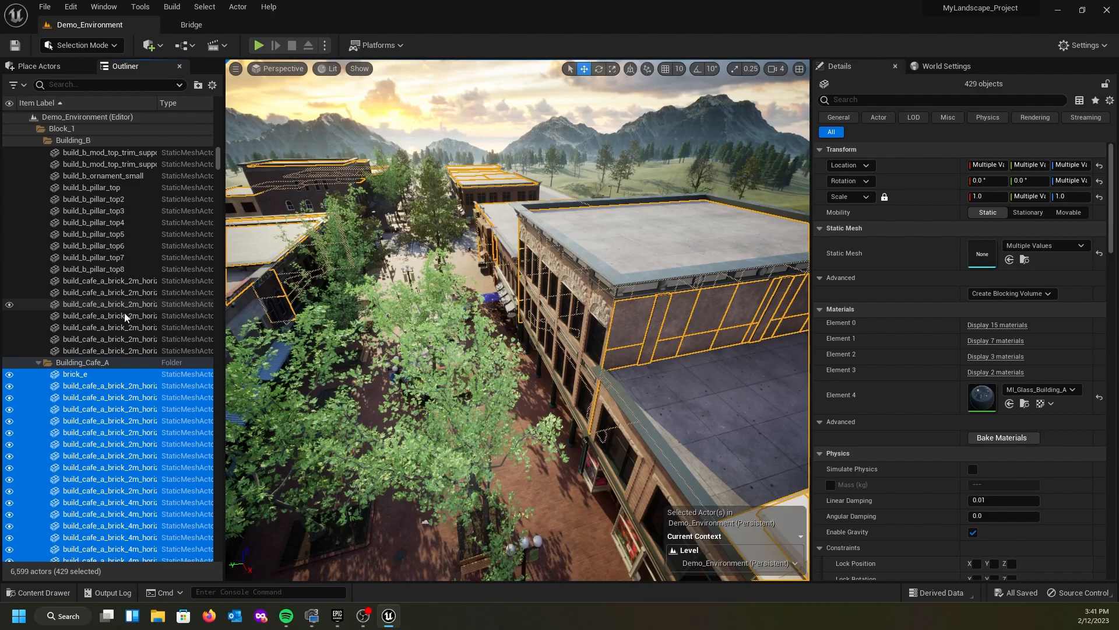
pyautogui.keyDown('shift'); pyautogui.click(115, 281); pyautogui.keyUp('shift')
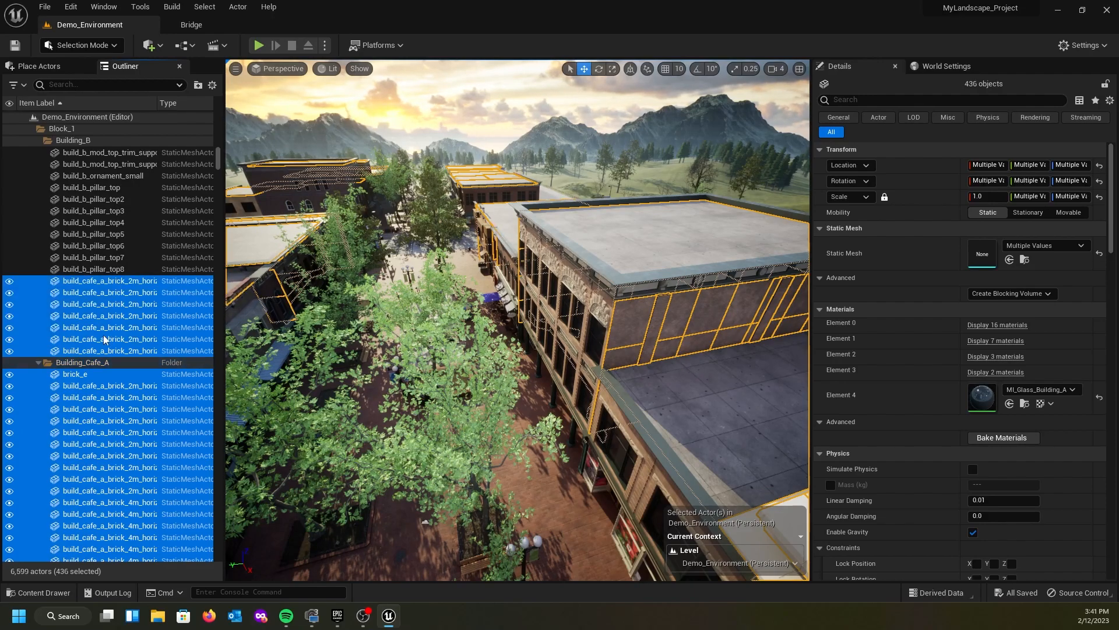
# - Try toggling a piece near the large flat roof's corner in the selection and undo that change
pyautogui.moveTo(378, 393); pyautogui.dragTo(413, 394, button='right')
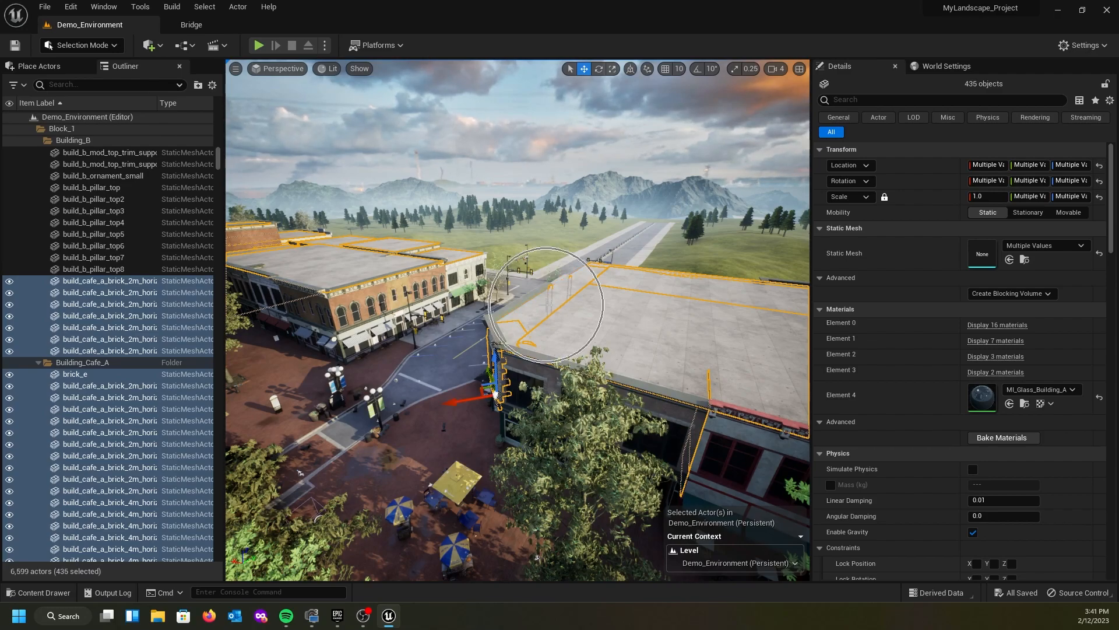
pyautogui.keyDown('ctrl'); pyautogui.click(515, 332); pyautogui.keyUp('ctrl')
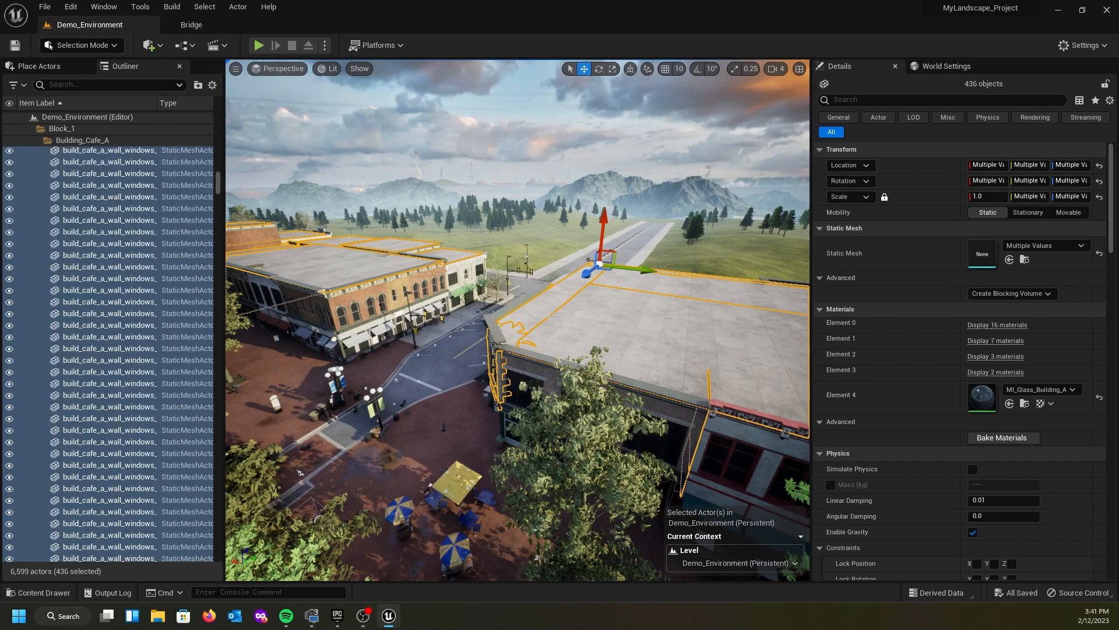
pyautogui.hotkey('ctrl', 'z')
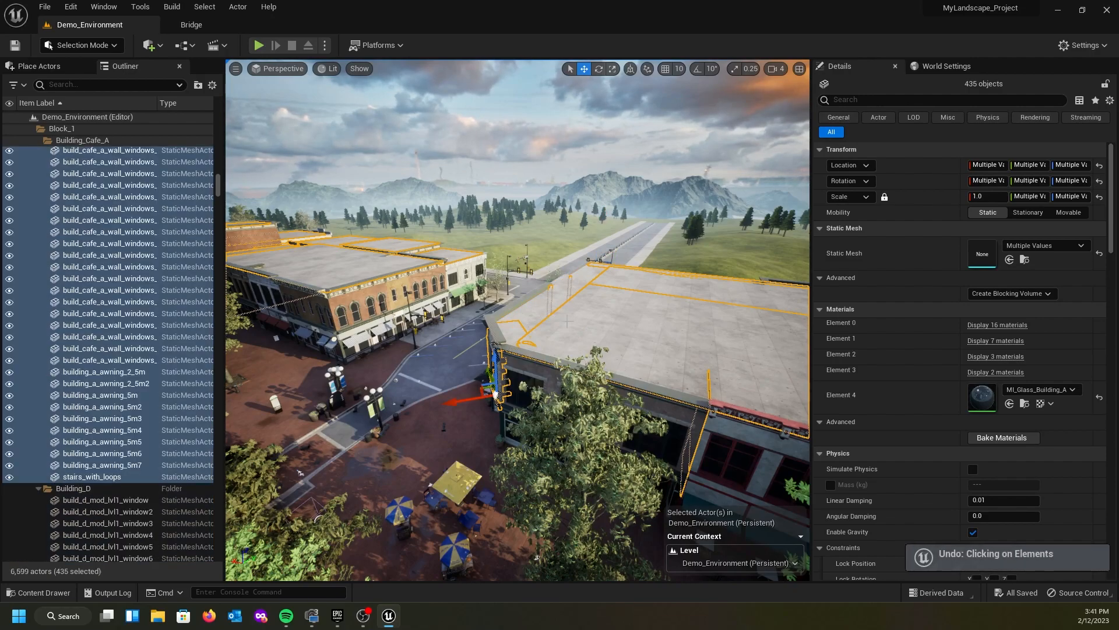
# - Check the outlined pieces around the corner cafe's roof and copy all the selected actors
pyautogui.moveTo(515, 332); pyautogui.dragTo(629, 347, button='right')
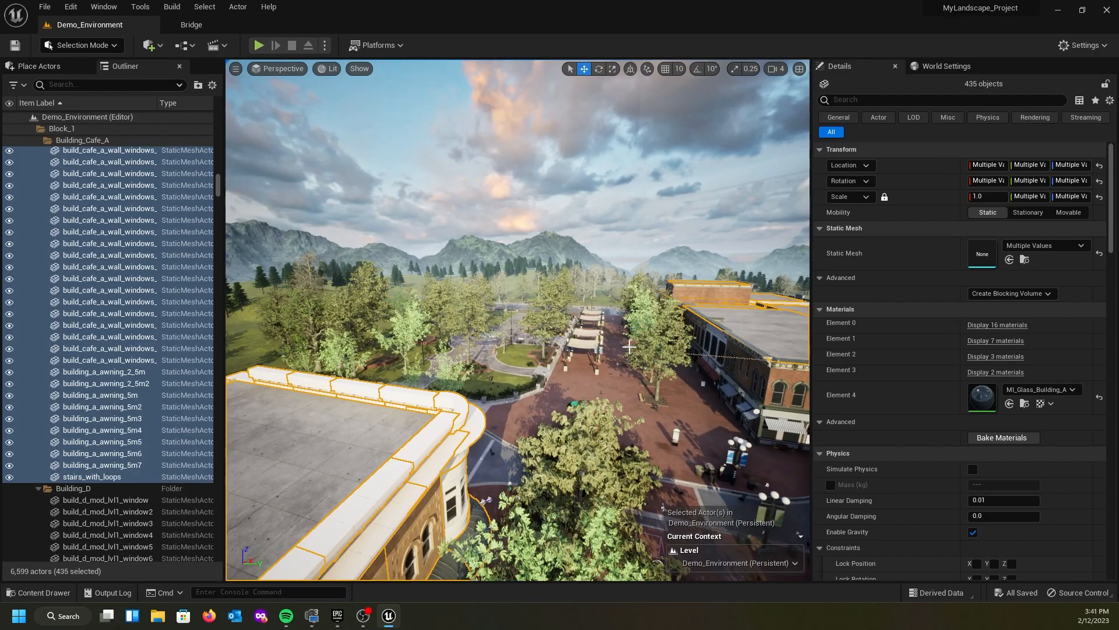
pyautogui.moveTo(542, 395); pyautogui.dragTo(350, 424, button='right')
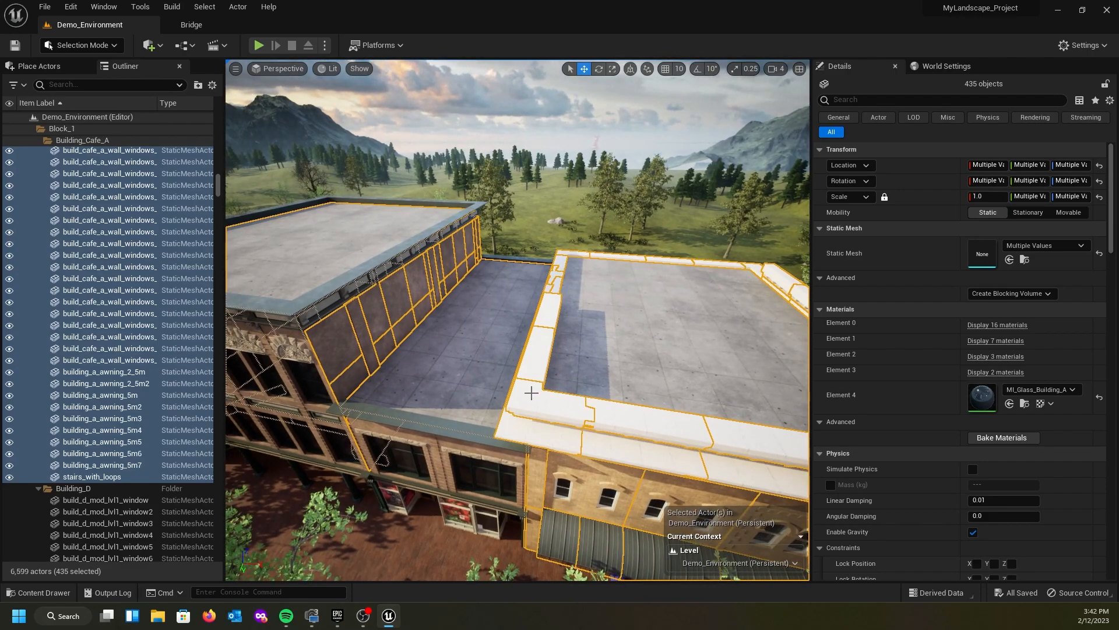
pyautogui.click(72, 7)
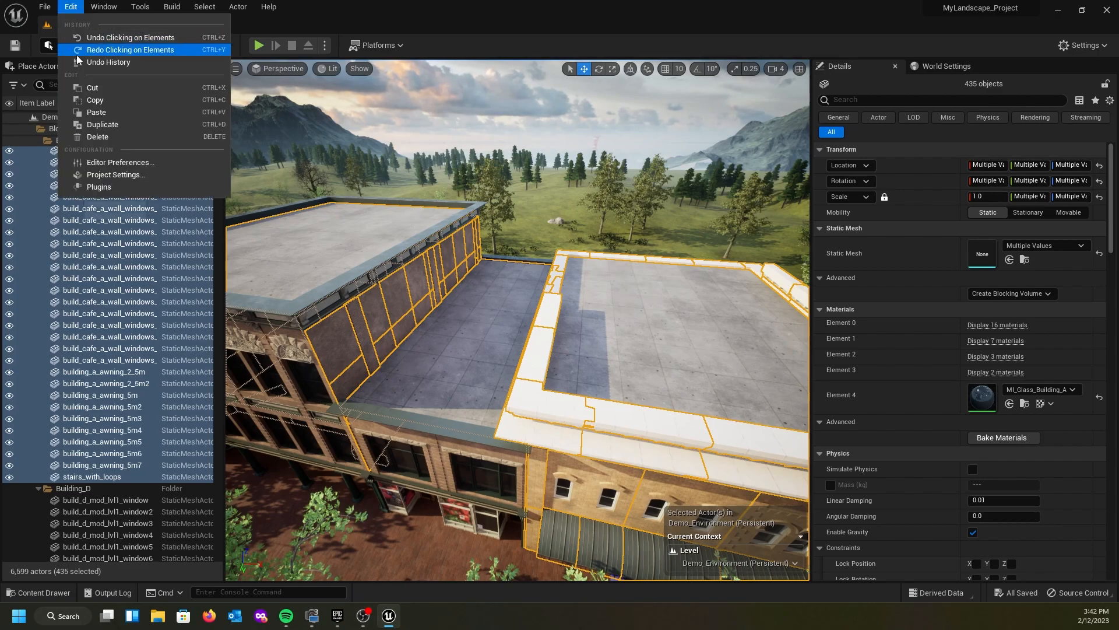
pyautogui.click(95, 101)
# - Open the Aspen level from the Maps folder
pyautogui.click(45, 8)
pyautogui.moveTo(80, 95)
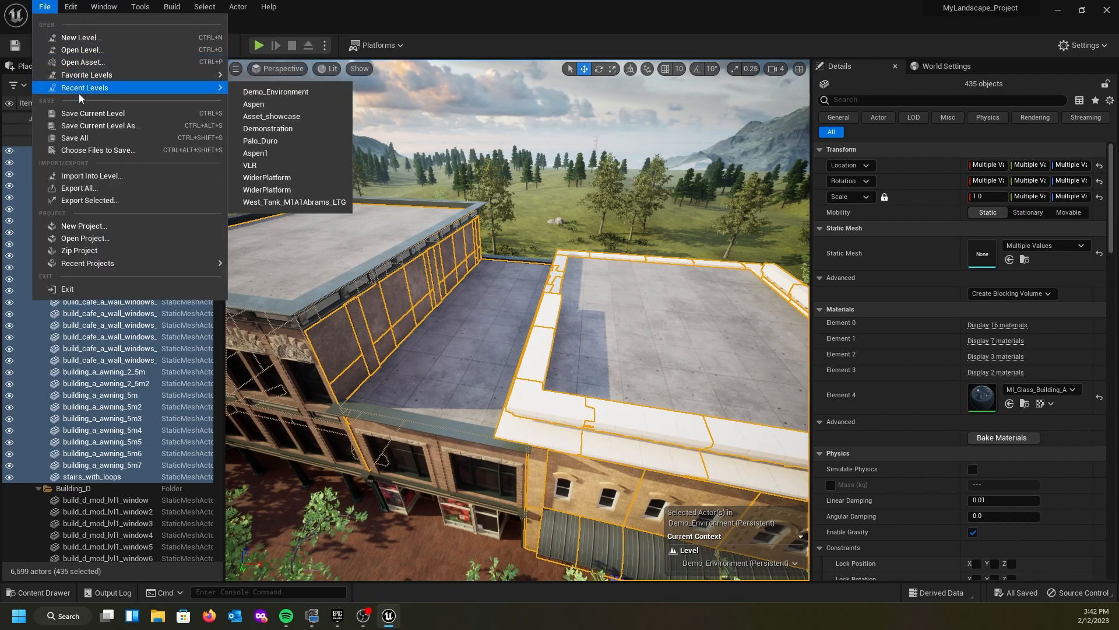
pyautogui.click(78, 51)
pyautogui.click(628, 182)
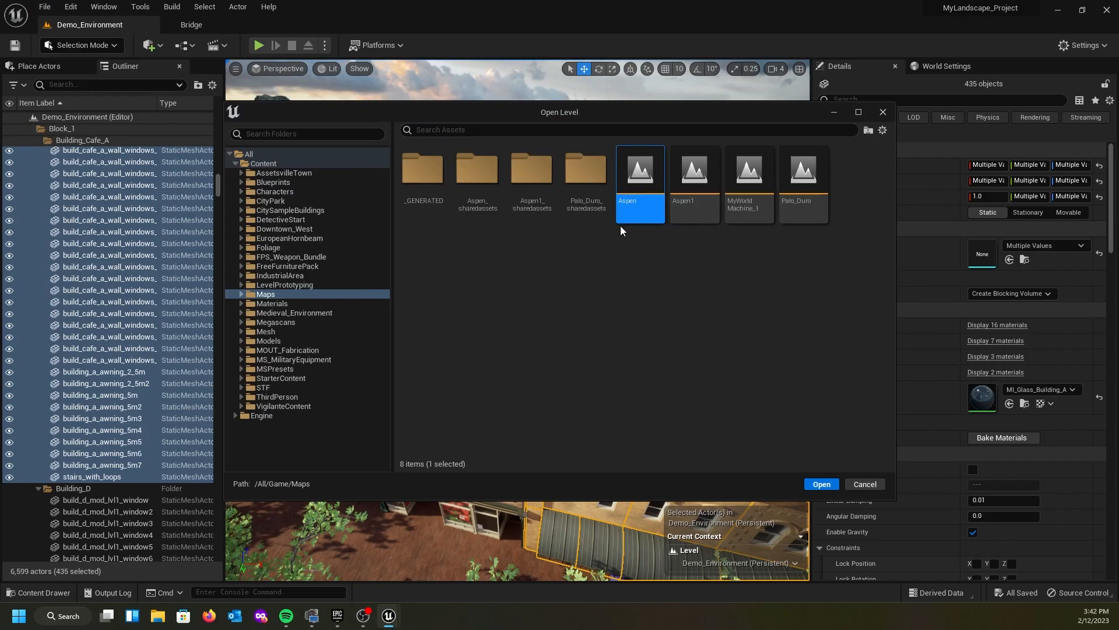
pyautogui.press('Return')
# - Paste the copied building actors into the Aspen level and focus the view on them
pyautogui.moveTo(410, 264); pyautogui.dragTo(525, 204, button='right')
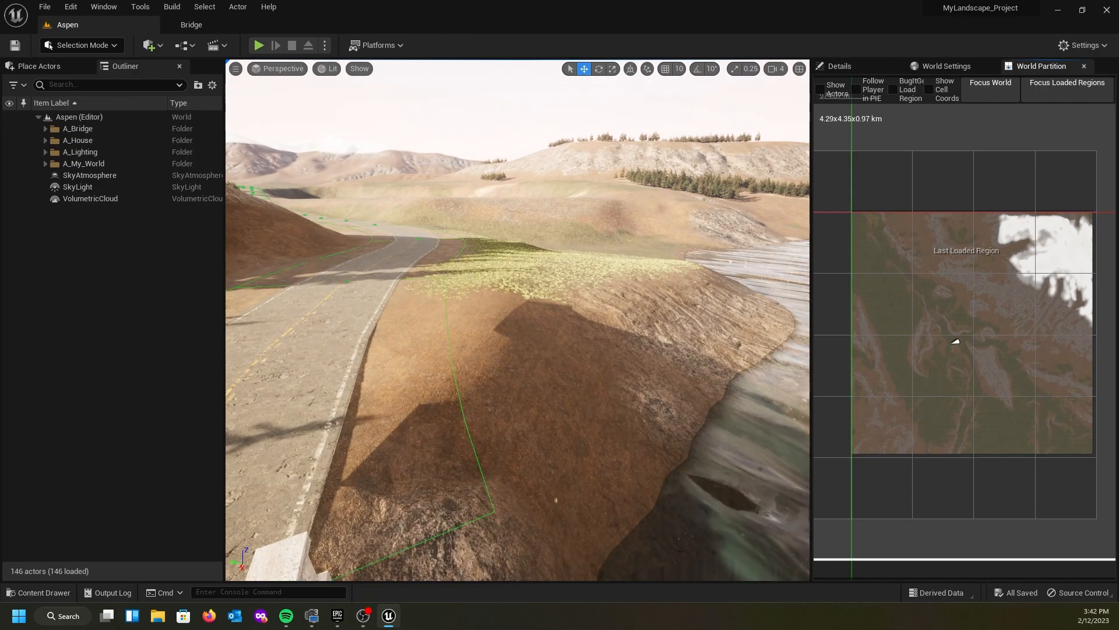
pyautogui.click(73, 8)
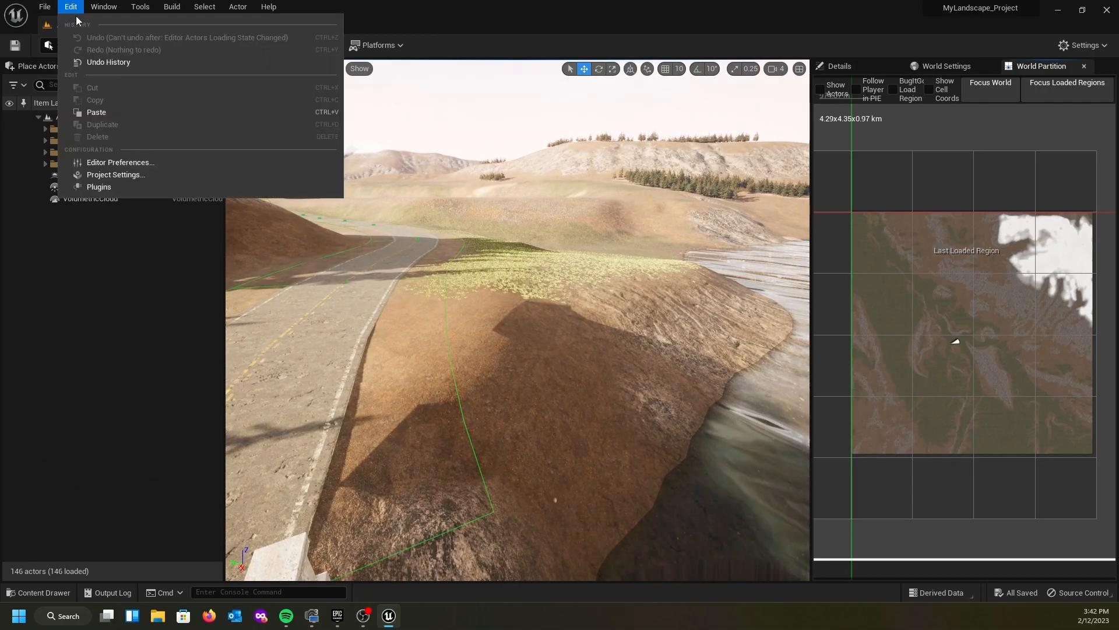
pyautogui.click(97, 112)
pyautogui.moveTo(310, 226); pyautogui.dragTo(475, 188, button='right')
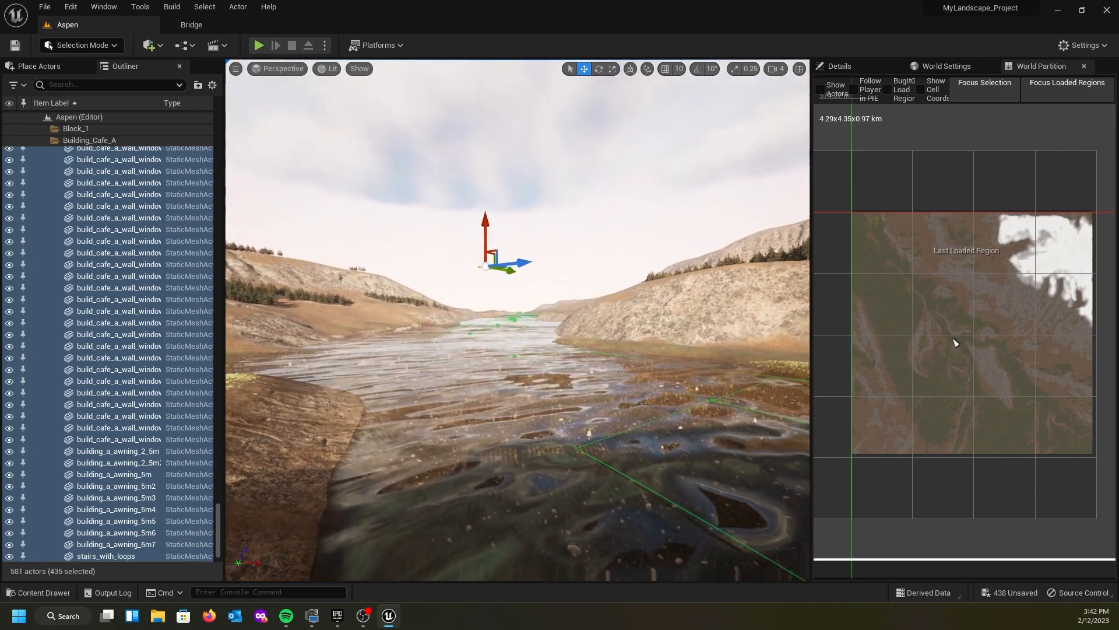
pyautogui.press('f')
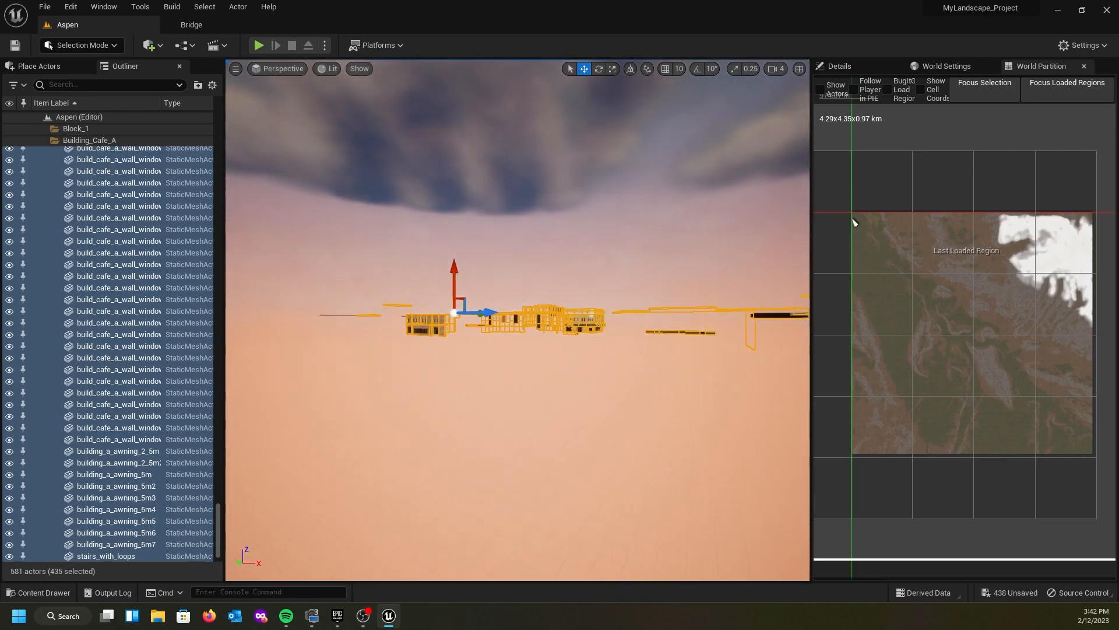
# - Examine the pasted building pieces up close to find the cafe building and the stray walls and roofs around it
pyautogui.moveTo(517, 319); pyautogui.dragTo(564, 260, button='right')
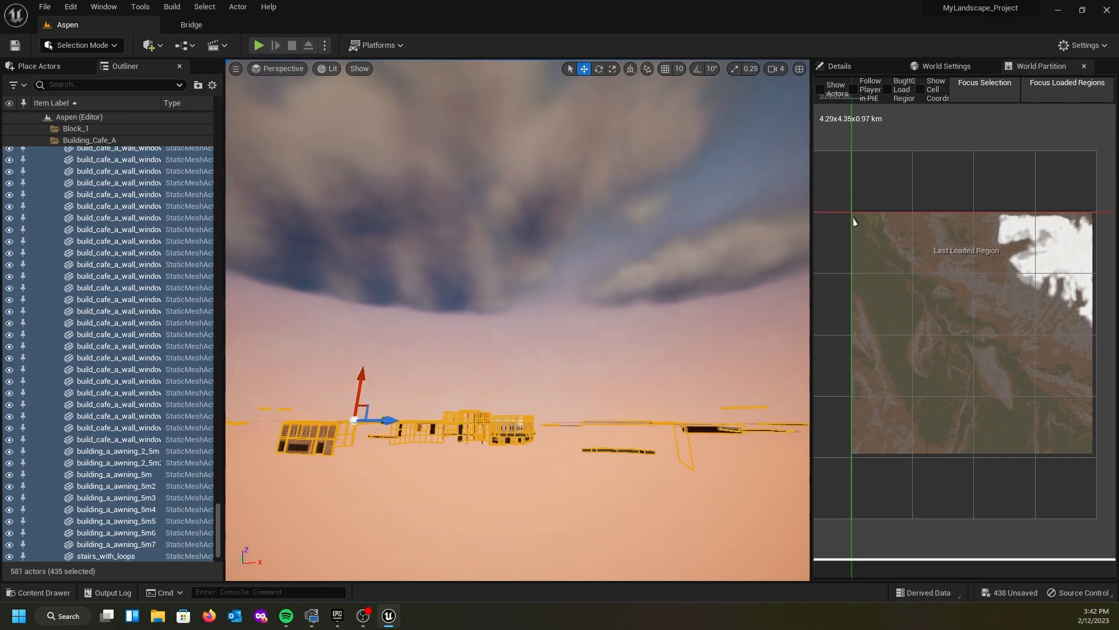
pyautogui.press('w')
pyautogui.moveTo(517, 319); pyautogui.dragTo(667, 348, button='right')
pyautogui.press('w')
pyautogui.press('w')
pyautogui.press('w')
pyautogui.press('w')
pyautogui.press('w')
pyautogui.press('w')
pyautogui.press('w')
pyautogui.press('w')
pyautogui.press('e')
pyautogui.press('e')
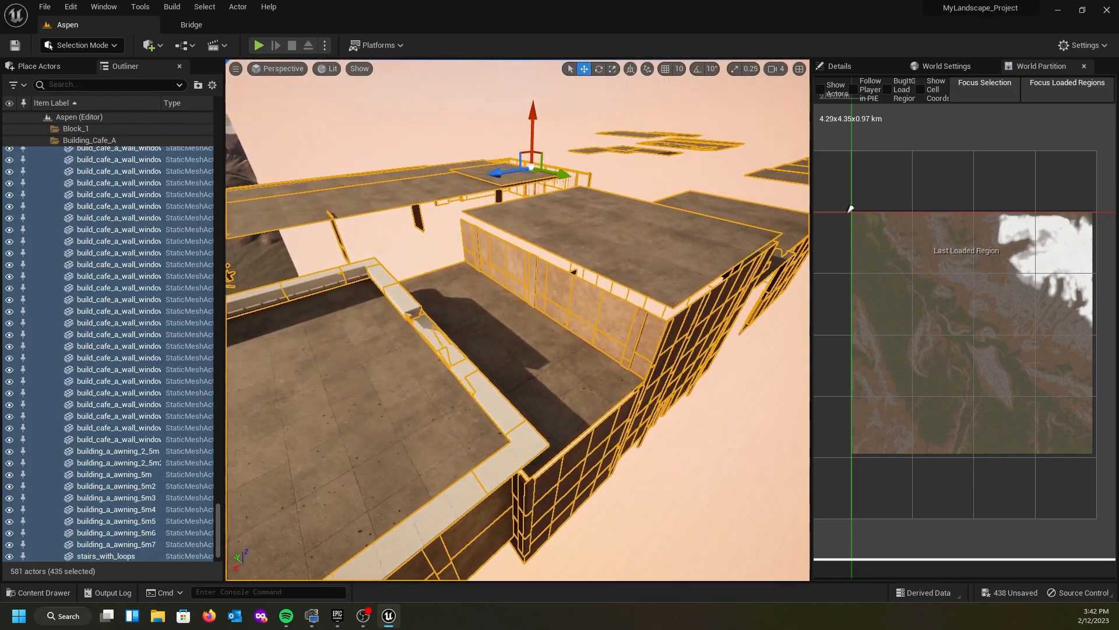
pyautogui.press('d')
pyautogui.moveTo(412, 323); pyautogui.dragTo(326, 341, button='right')
pyautogui.moveTo(397, 402); pyautogui.dragTo(374, 381, button='right')
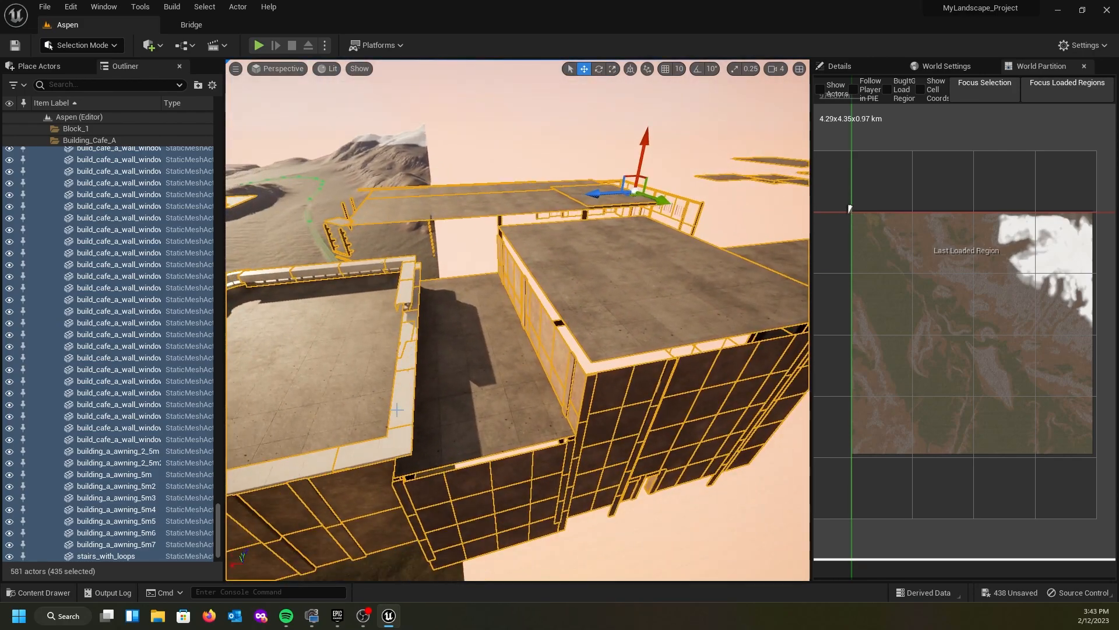
# - Delete the five stray dark wall panels hanging below the flat roof section beside the cafe, one after another
pyautogui.click(506, 471)
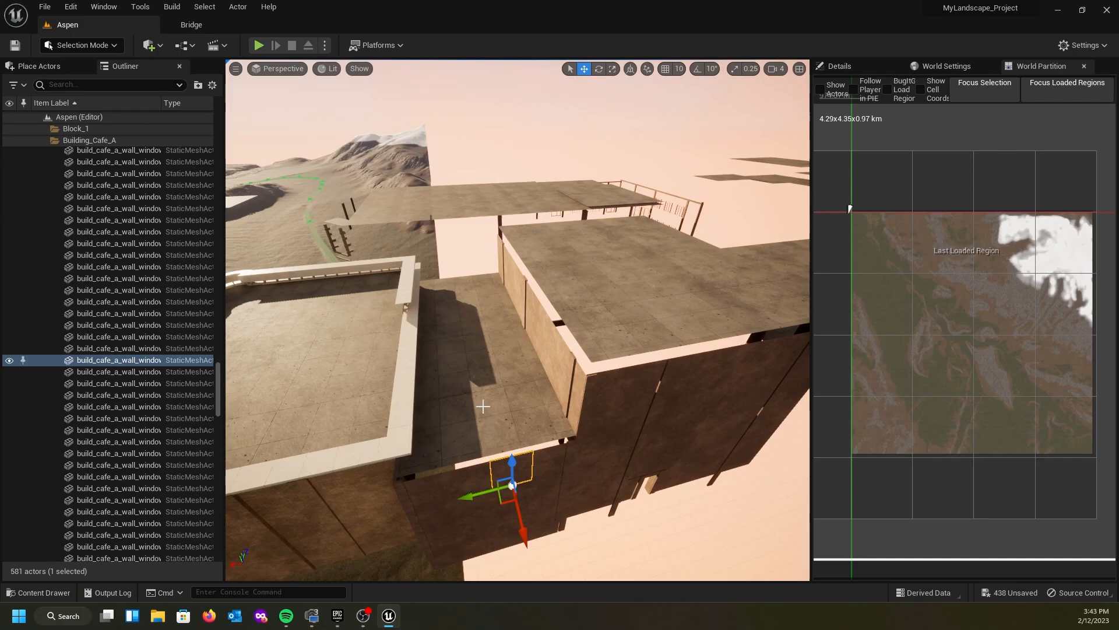
pyautogui.moveTo(518, 321); pyautogui.dragTo(490, 393, button='right')
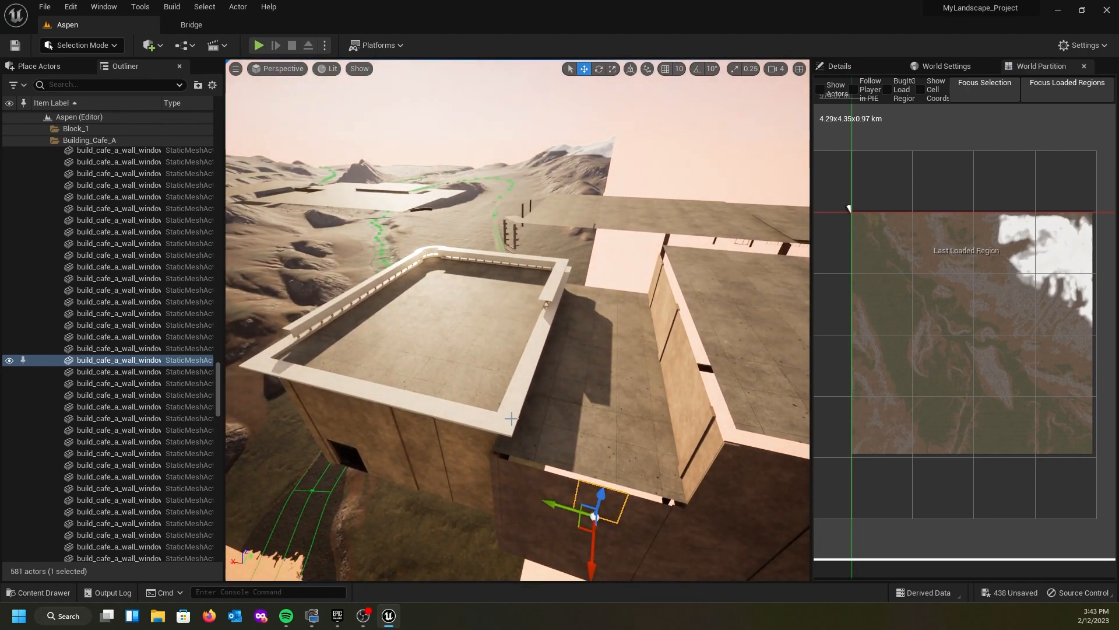
pyautogui.press('Delete')
pyautogui.click(590, 521)
pyautogui.press('Delete')
pyautogui.moveTo(590, 551); pyautogui.dragTo(587, 551, button='right')
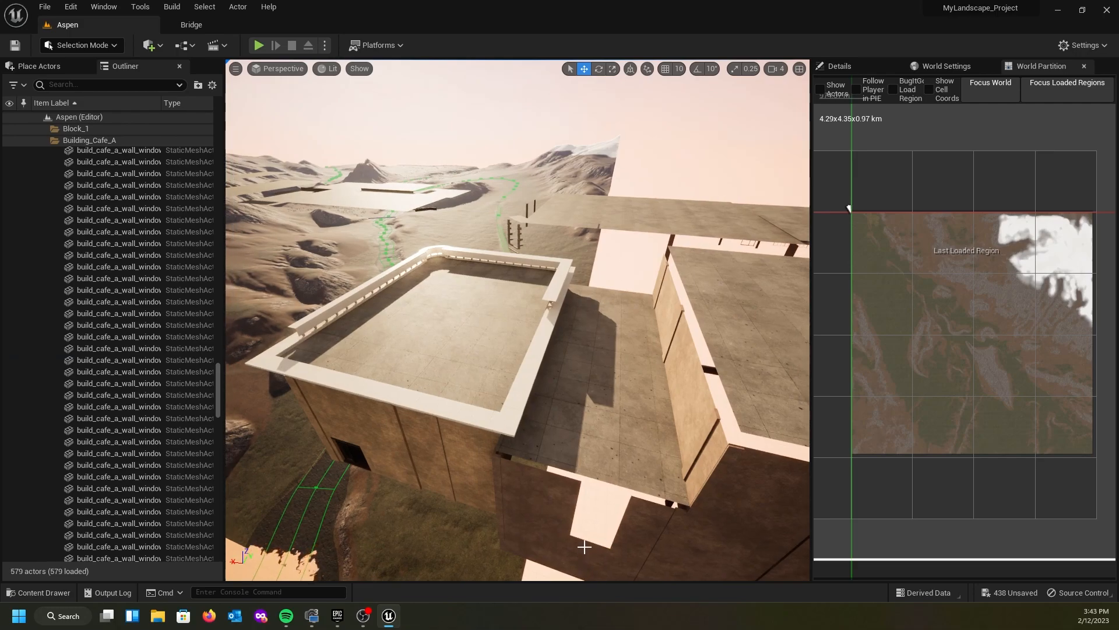
pyautogui.click(584, 546)
pyautogui.press('Delete')
pyautogui.click(583, 548)
pyautogui.press('Delete')
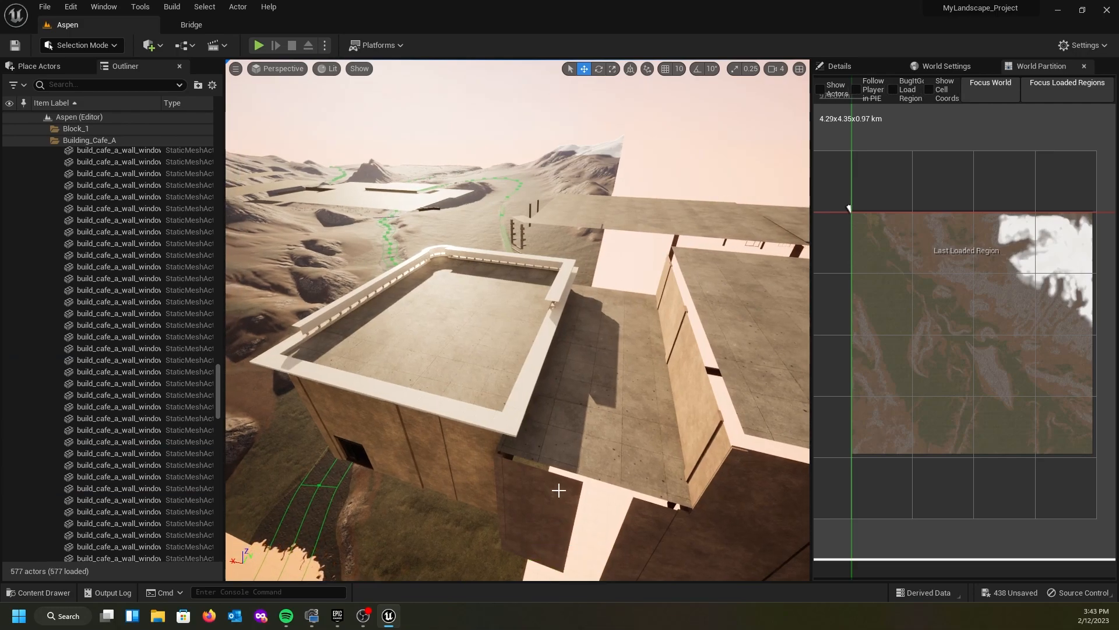
pyautogui.click(558, 490)
pyautogui.press('Delete')
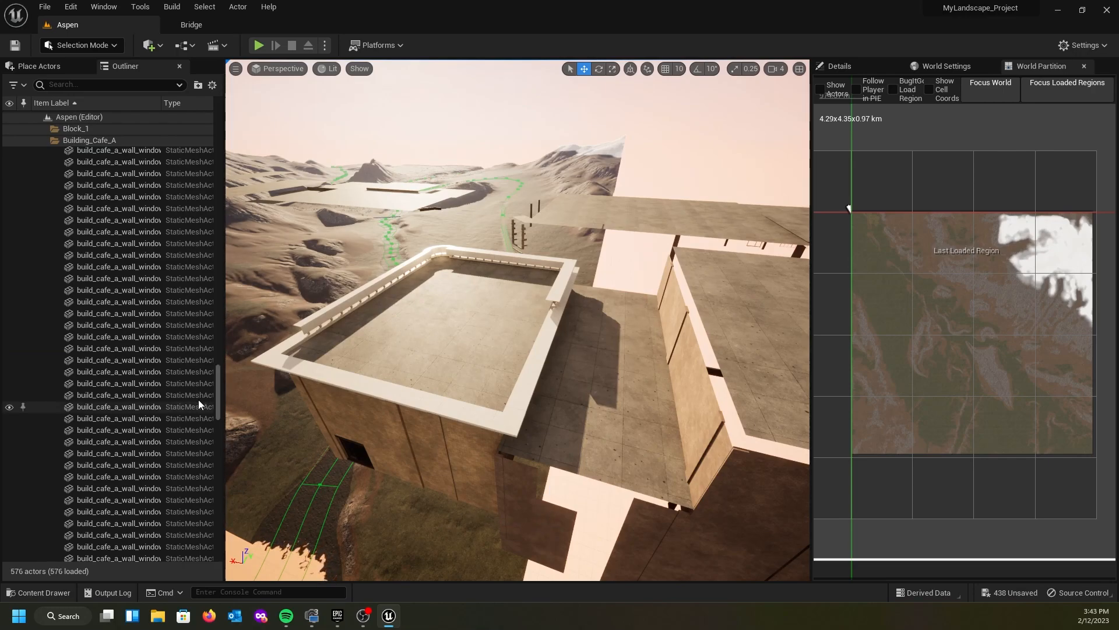
# - Widen the Outliner to show full actor names and go to the end of the Building_Cafe_A wall window actors
pyautogui.scroll(-2, 216, 381)
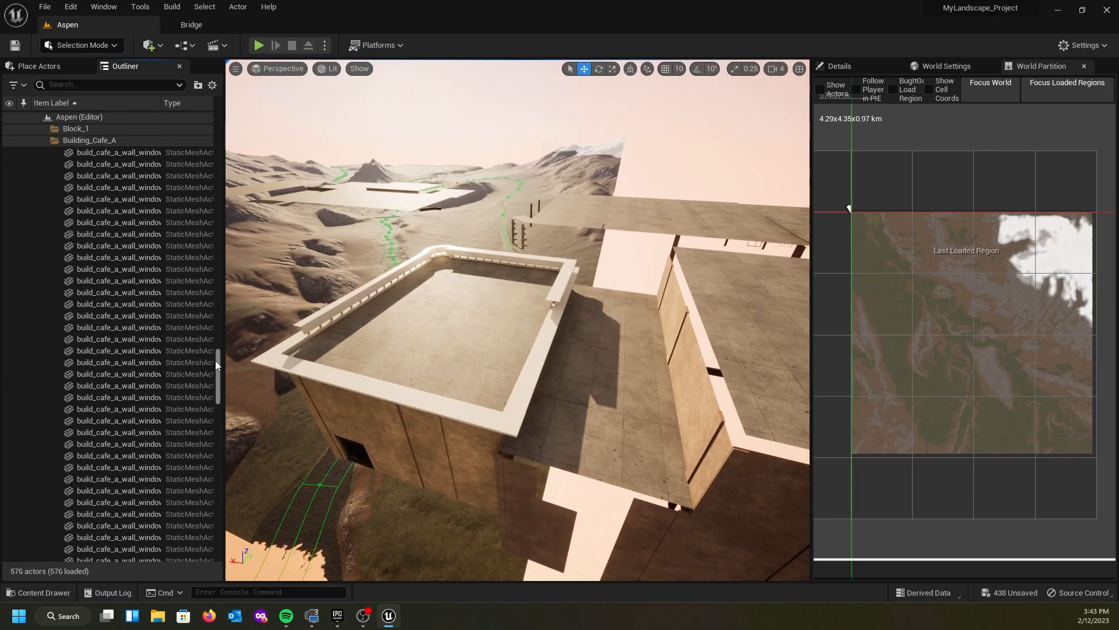
pyautogui.moveTo(215, 382); pyautogui.dragTo(218, 468)
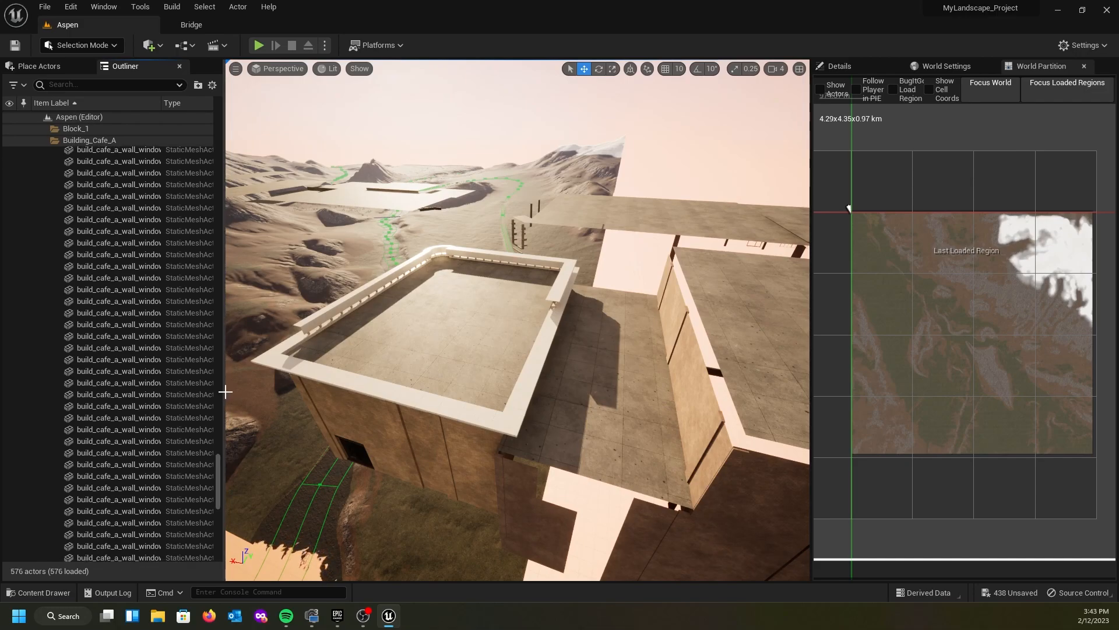
pyautogui.moveTo(228, 394); pyautogui.dragTo(304, 396)
pyautogui.scroll(-10, 166, 492)
pyautogui.scroll(-7, 154, 503)
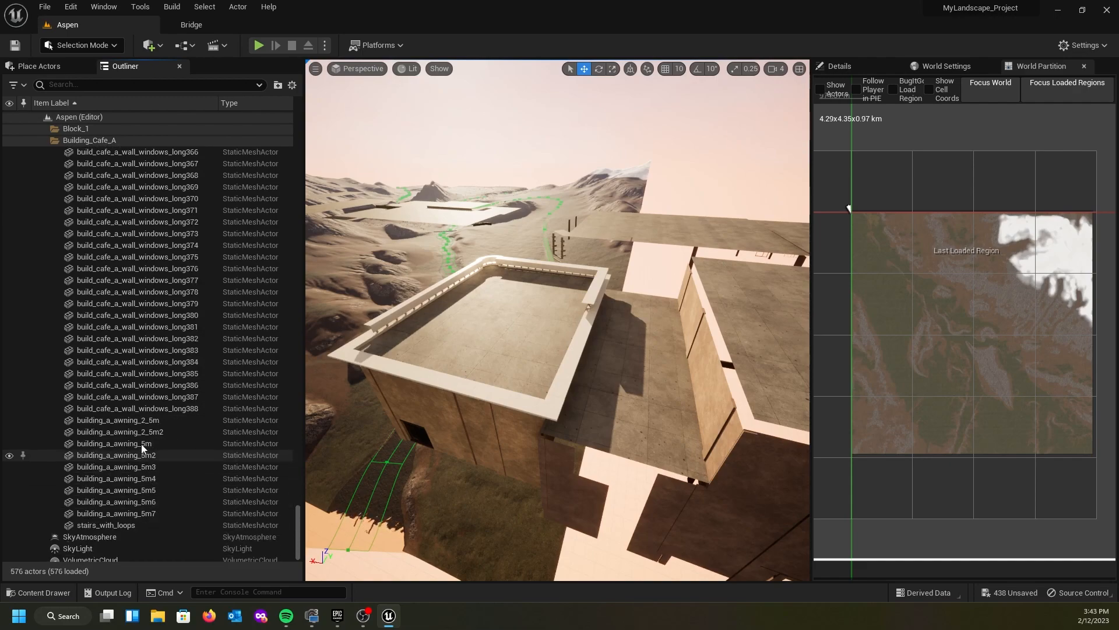
# - Select the actors build_cafe_a_wall_windows_long388 back through build_cafe_a_wall_windows_long100, check them in the viewport, and delete them
pyautogui.click(138, 409)
pyautogui.scroll(15, 139, 367)
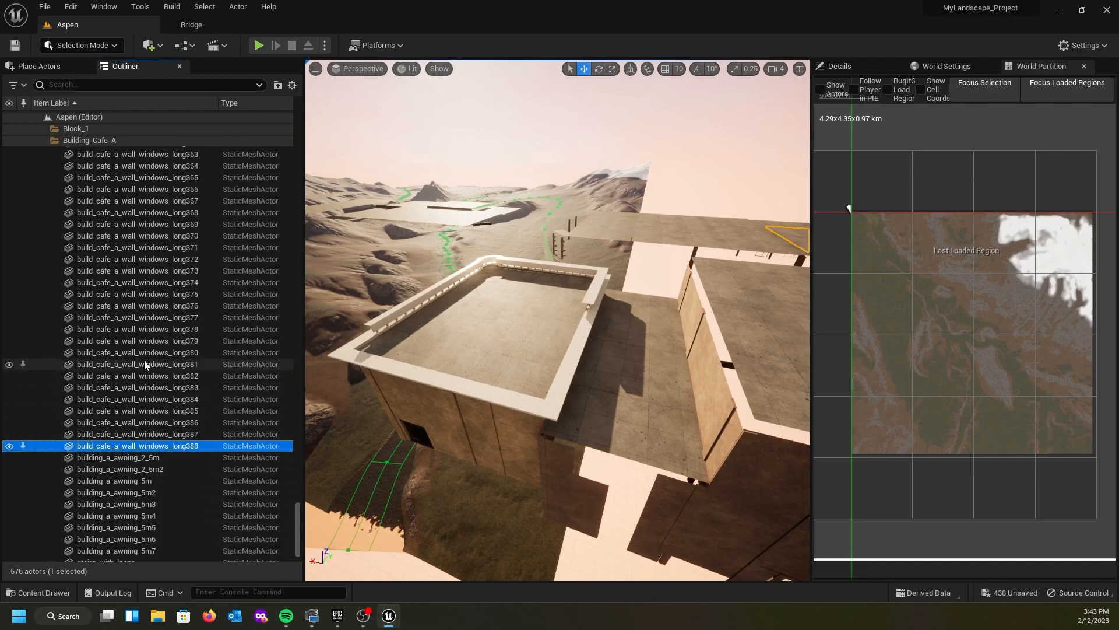
pyautogui.scroll(10, 142, 353)
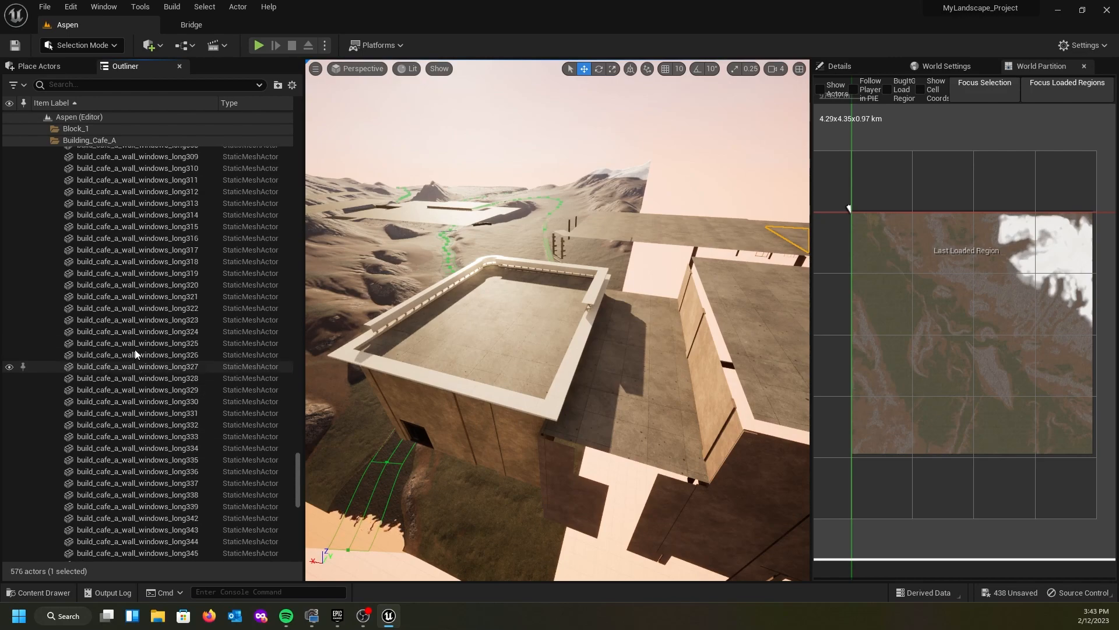
pyautogui.scroll(13, 121, 347)
pyautogui.scroll(10, 146, 323)
pyautogui.scroll(10, 164, 298)
pyautogui.scroll(3, 165, 296)
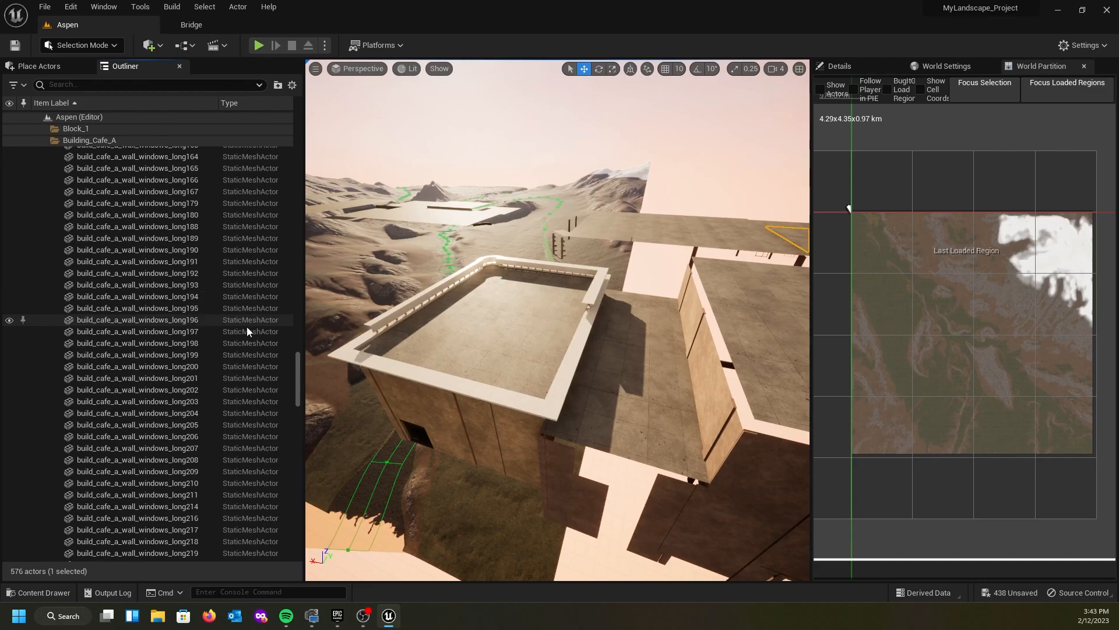
pyautogui.moveTo(296, 365); pyautogui.dragTo(297, 293)
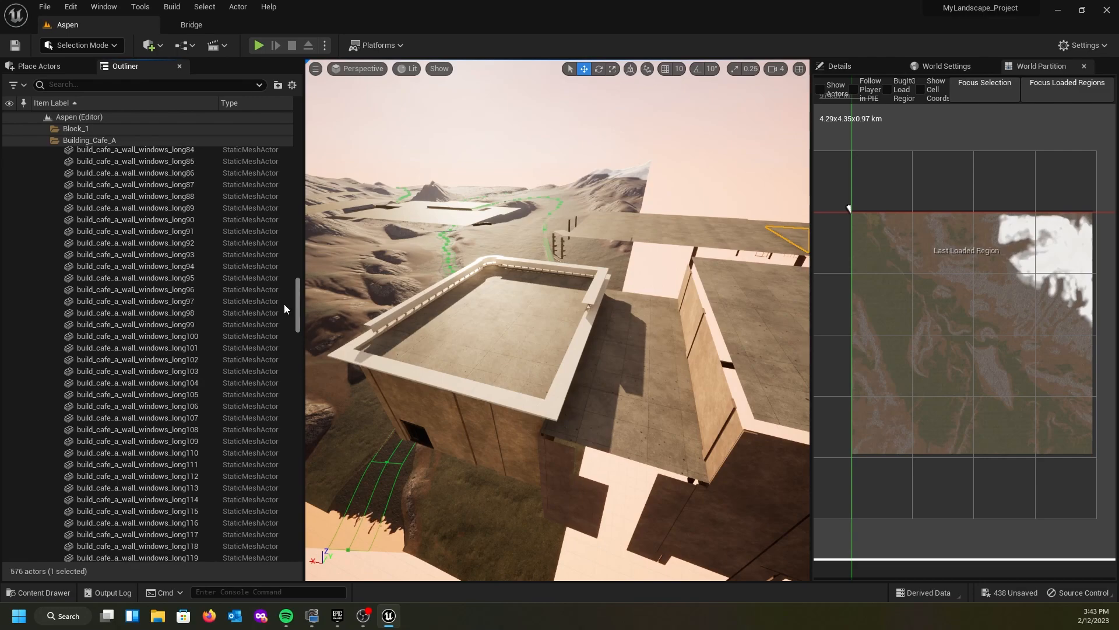
pyautogui.keyDown('shift'); pyautogui.click(123, 336); pyautogui.keyUp('shift')
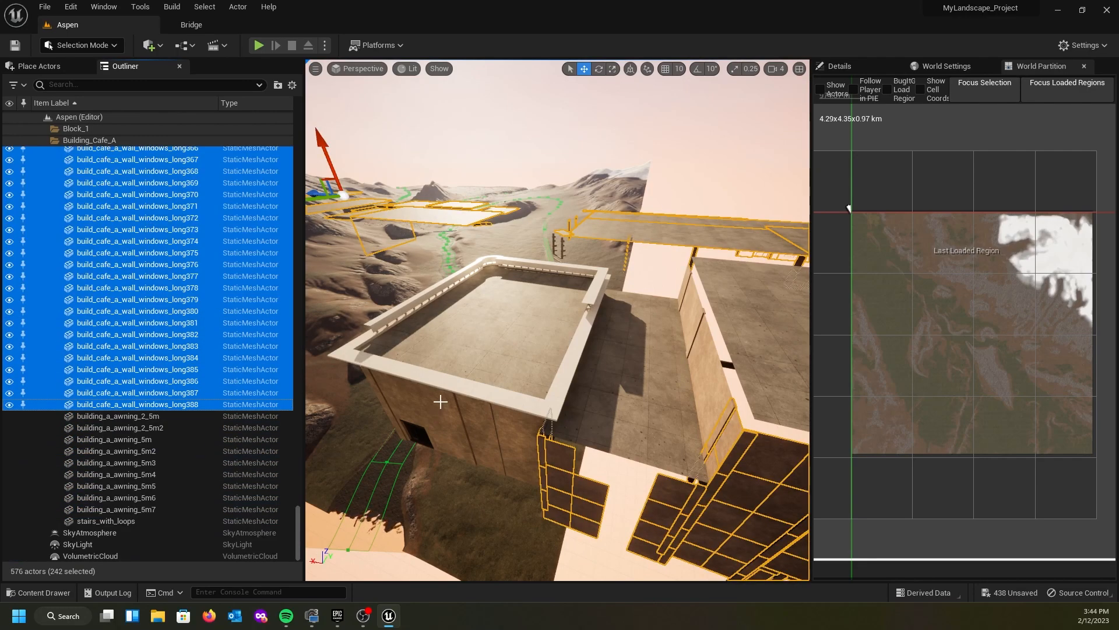
pyautogui.moveTo(452, 391)
pyautogui.mouseDown(button='right')
pyautogui.moveTo(491, 383)
pyautogui.moveTo(489, 363)
pyautogui.moveTo(437, 349)
pyautogui.moveTo(373, 309)
pyautogui.moveTo(474, 377)
pyautogui.moveTo(387, 338)
pyautogui.moveTo(411, 367)
pyautogui.moveTo(559, 359)
pyautogui.mouseUp(button='right')
pyautogui.press('f')
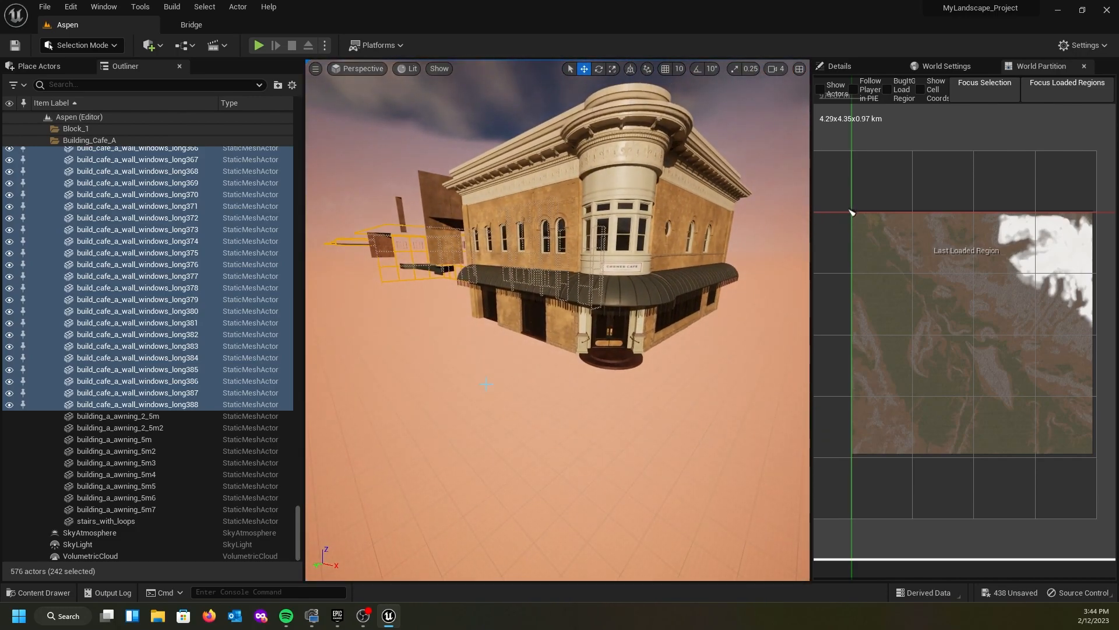
pyautogui.press('Delete')
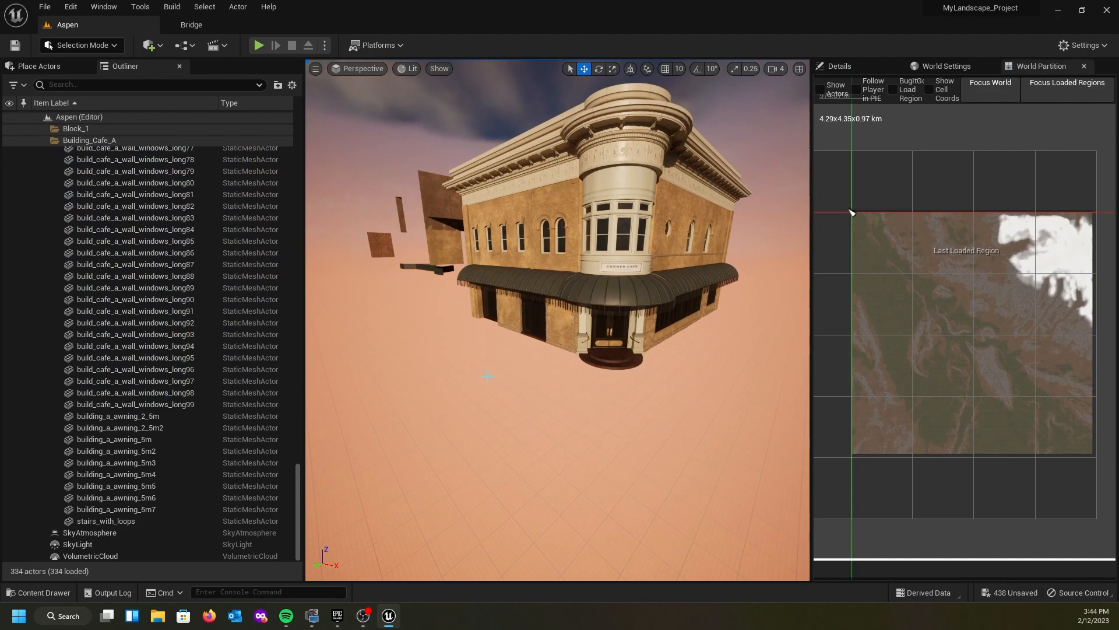
# - Select the flat roof piece beside the cafe through build_cafe_a_wall_windows_long99 and check which outlined walls belong to the cafe
pyautogui.moveTo(560, 359); pyautogui.dragTo(481, 309, button='right')
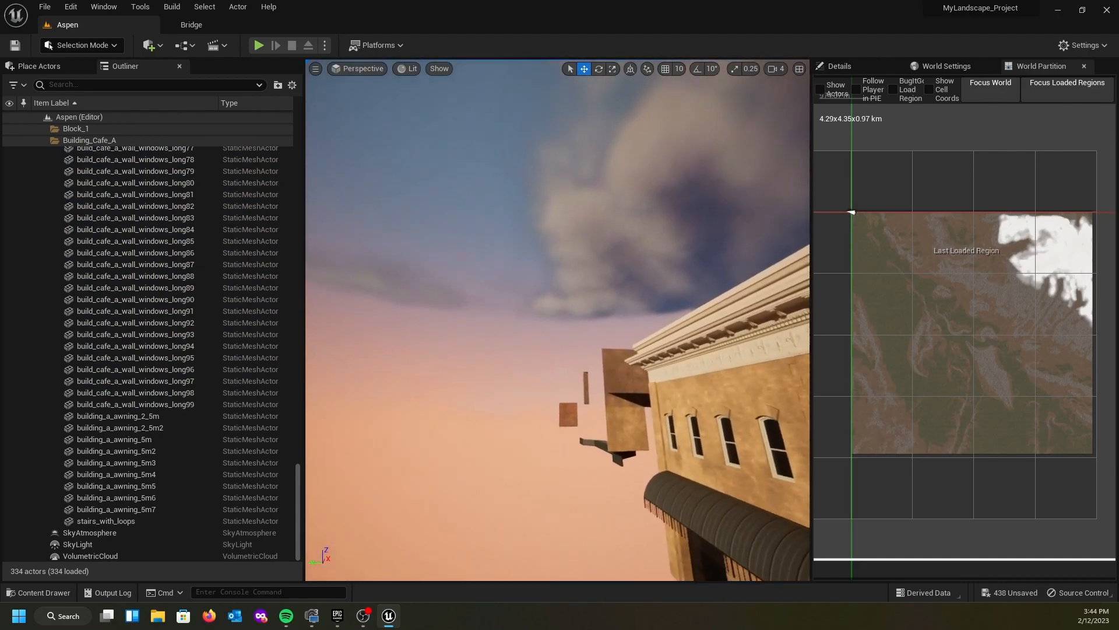
pyautogui.moveTo(557, 382); pyautogui.dragTo(694, 427, button='right')
pyautogui.click(582, 374)
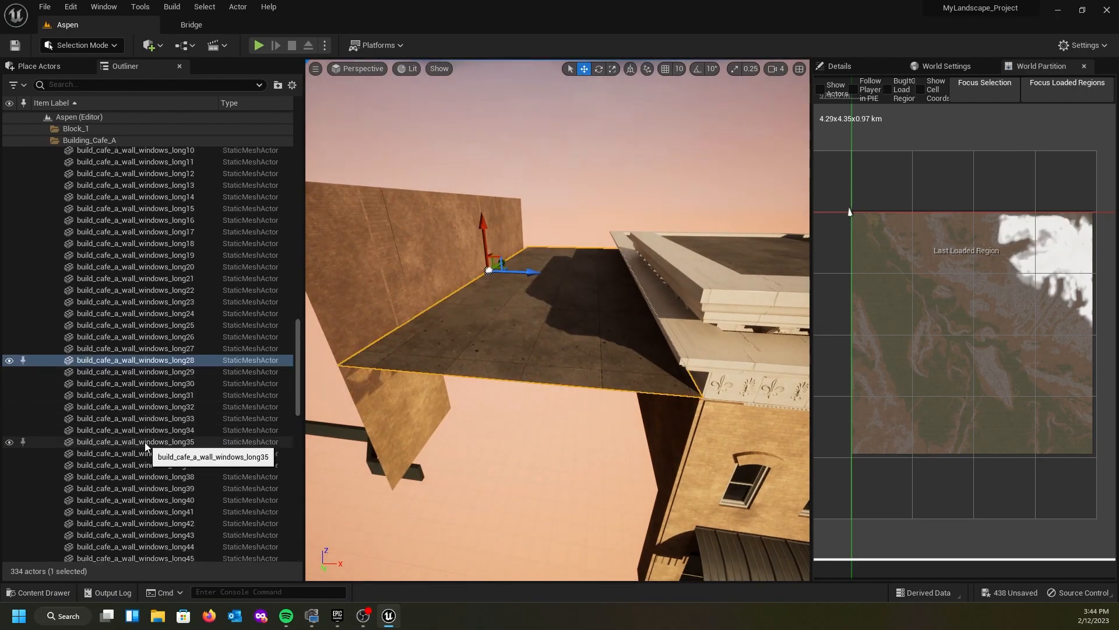
pyautogui.scroll(-3, 250, 379)
pyautogui.scroll(-15, 253, 396)
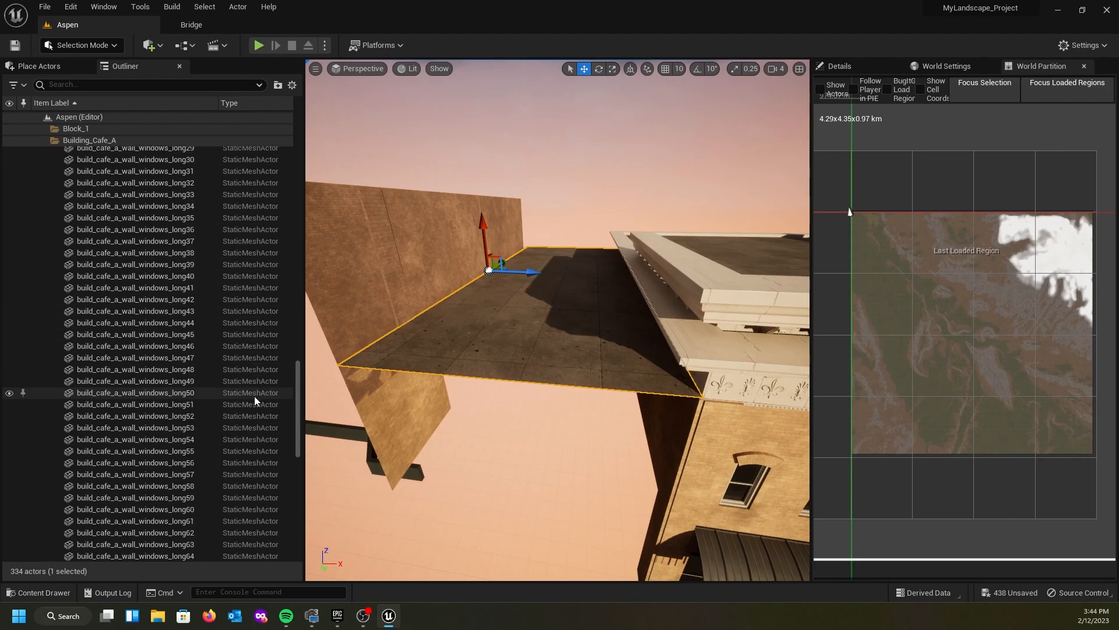
pyautogui.scroll(-5, 252, 410)
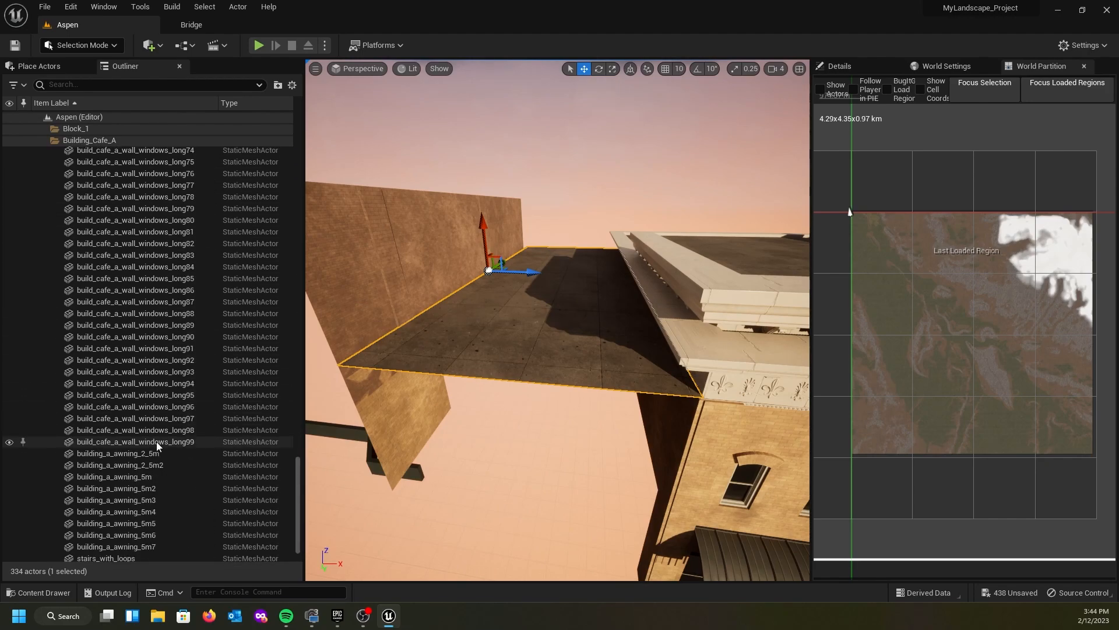
pyautogui.keyDown('shift'); pyautogui.click(157, 443); pyautogui.keyUp('shift')
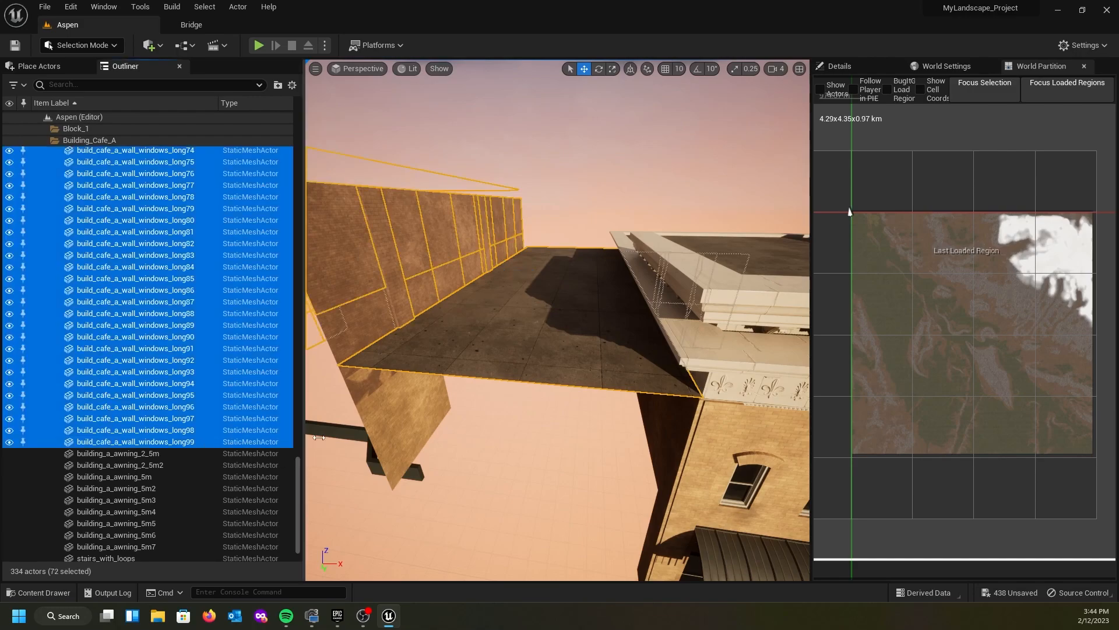
pyautogui.moveTo(406, 417); pyautogui.dragTo(1003, 399, button='right')
pyautogui.press('w')
pyautogui.press('q')
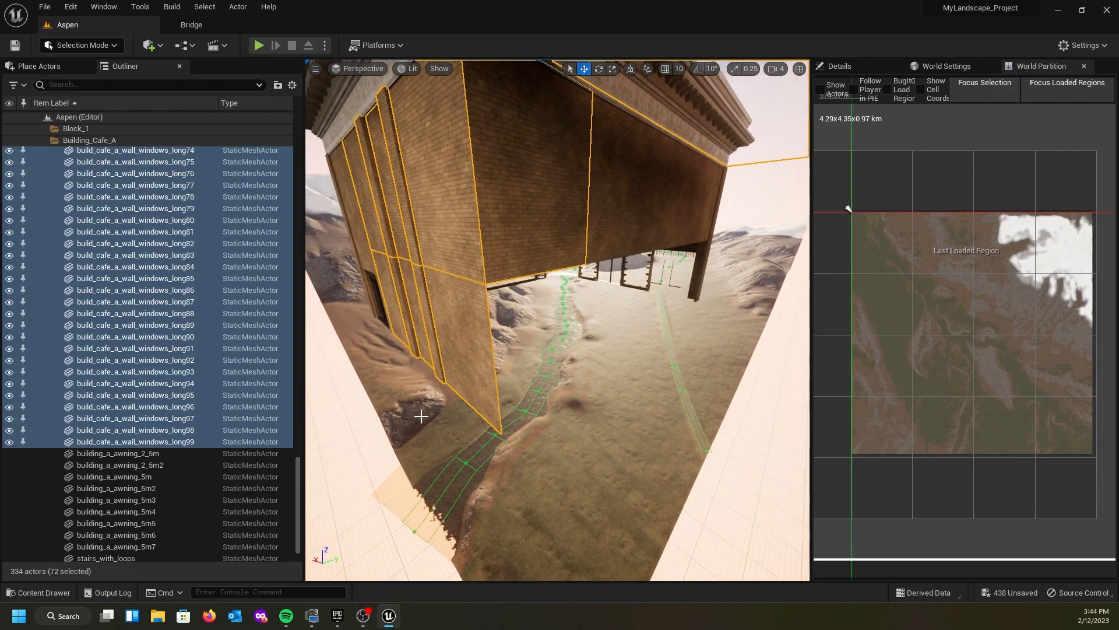
# - Undo the last selection and the deletion of build_cafe_a_wall_windows_long100 through long388
pyautogui.hotkey('ctrl', 'z')
pyautogui.moveTo(421, 414); pyautogui.dragTo(460, 382, button='right')
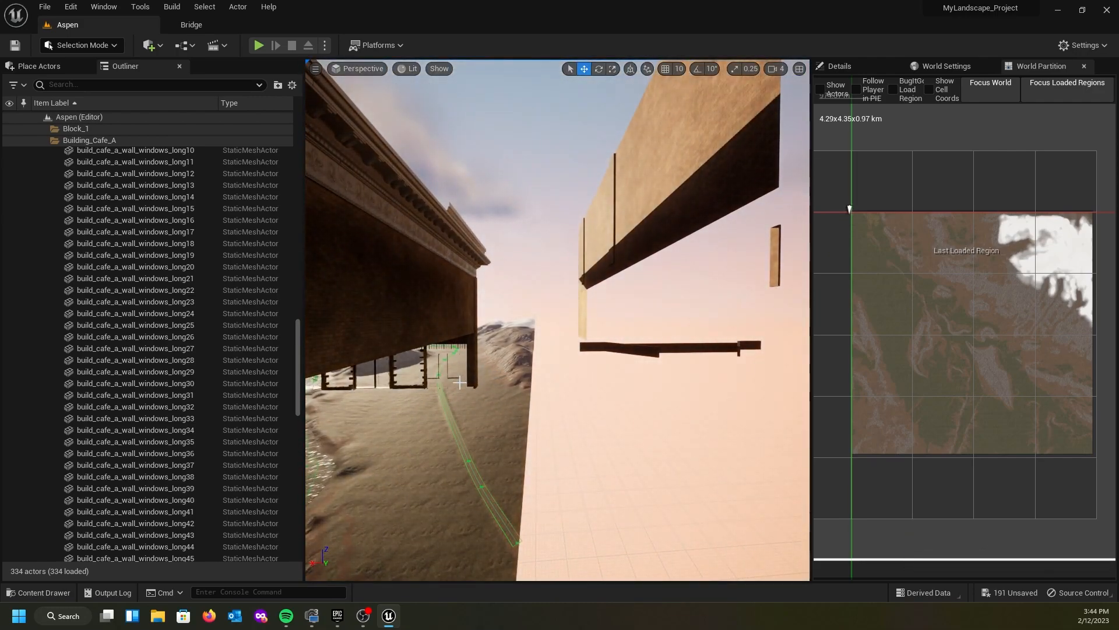
pyautogui.hotkey('ctrl', 'z')
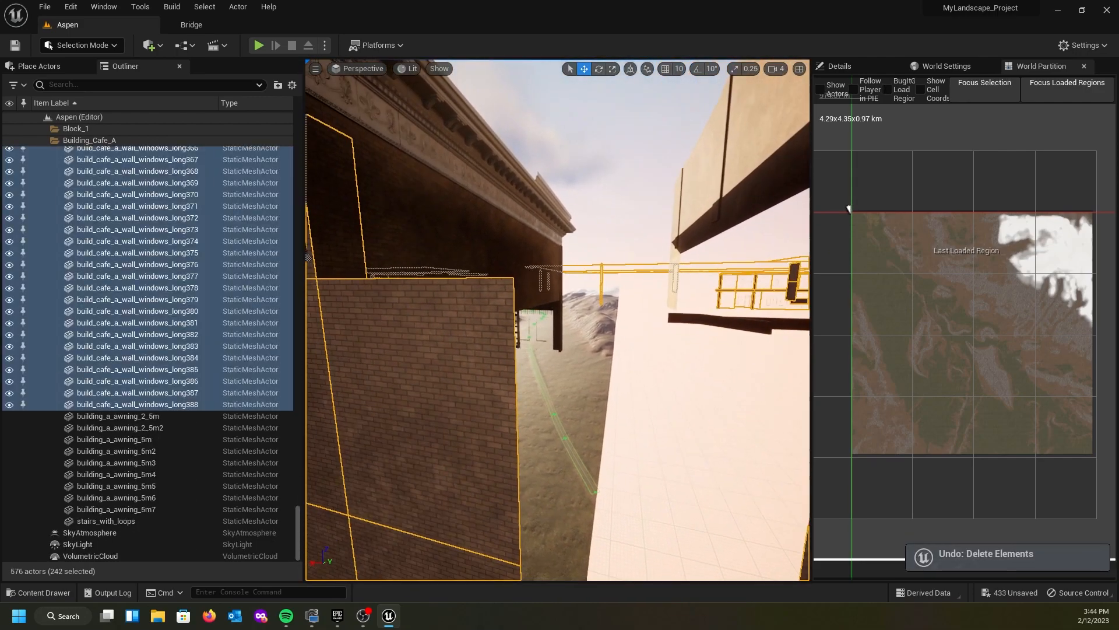
# - Inspect the restored outlined wall and roof pieces around the cafe and delete them again
pyautogui.moveTo(460, 382); pyautogui.dragTo(511, 357, button='right')
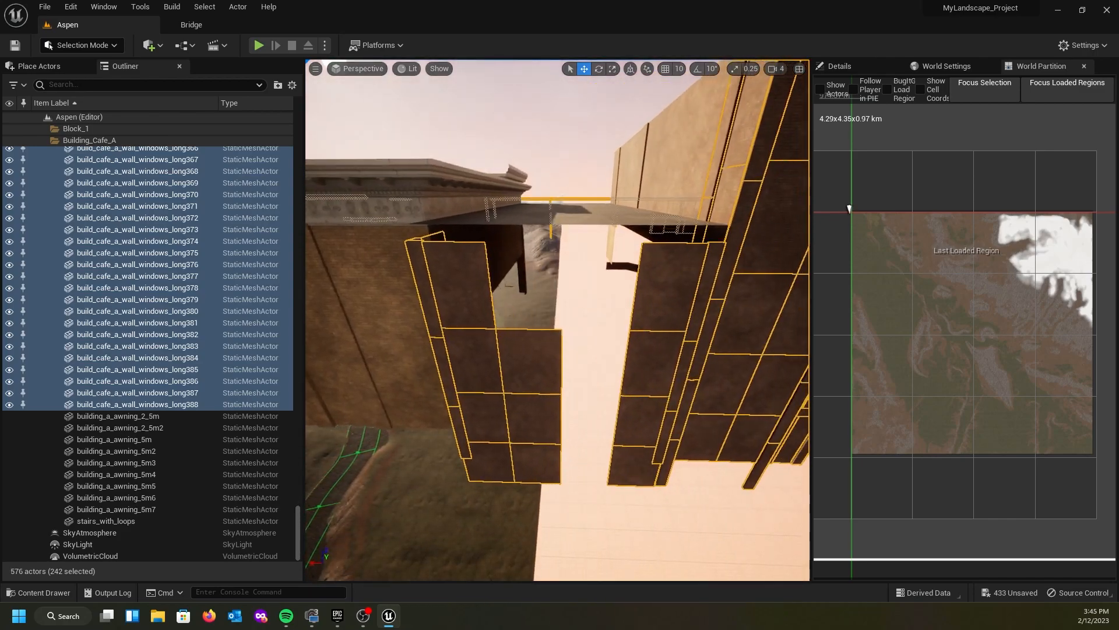
pyautogui.moveTo(557, 319); pyautogui.dragTo(453, 383, button='right')
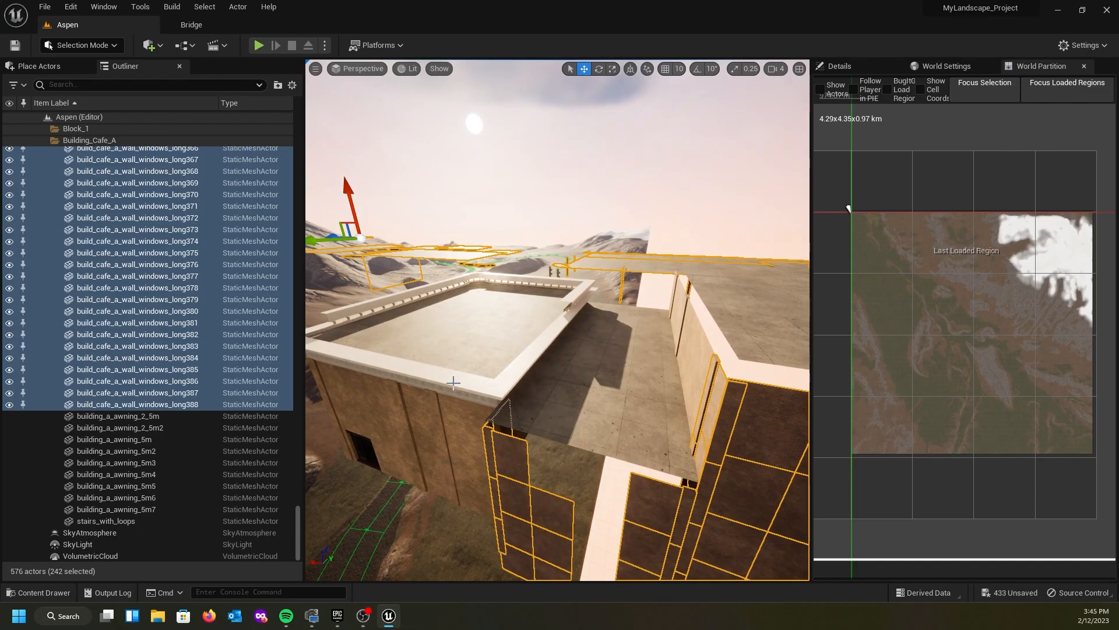
pyautogui.press('Delete')
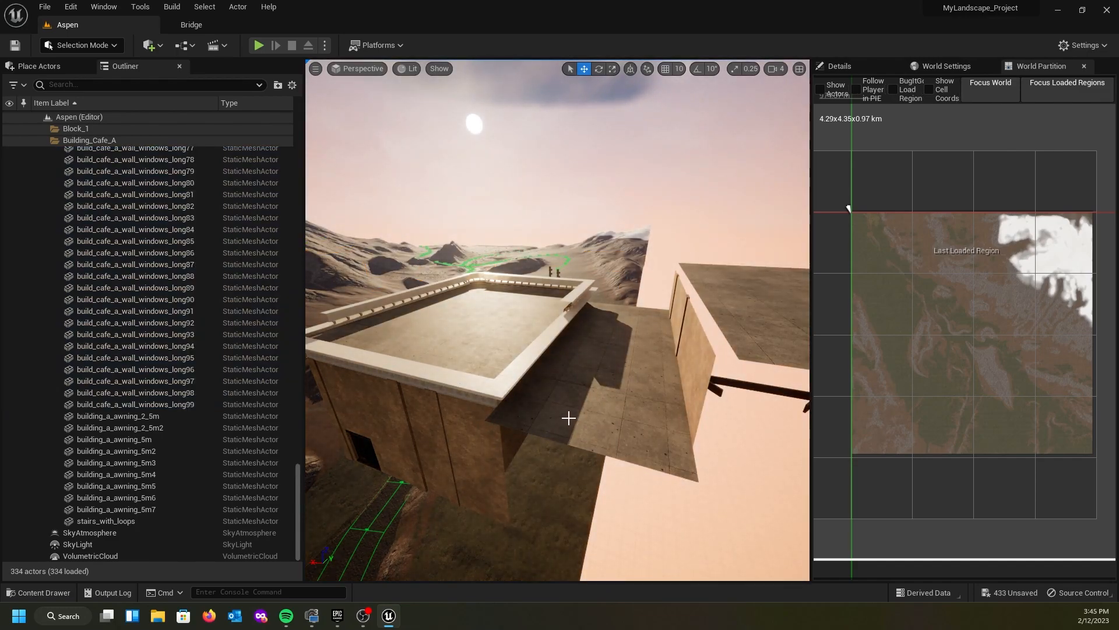
# - Select the actors from the adjoining flat roof piece, build_cafe_a_wall_windows_long28, through build_cafe_a_wall_windows_long99
pyautogui.click(544, 418)
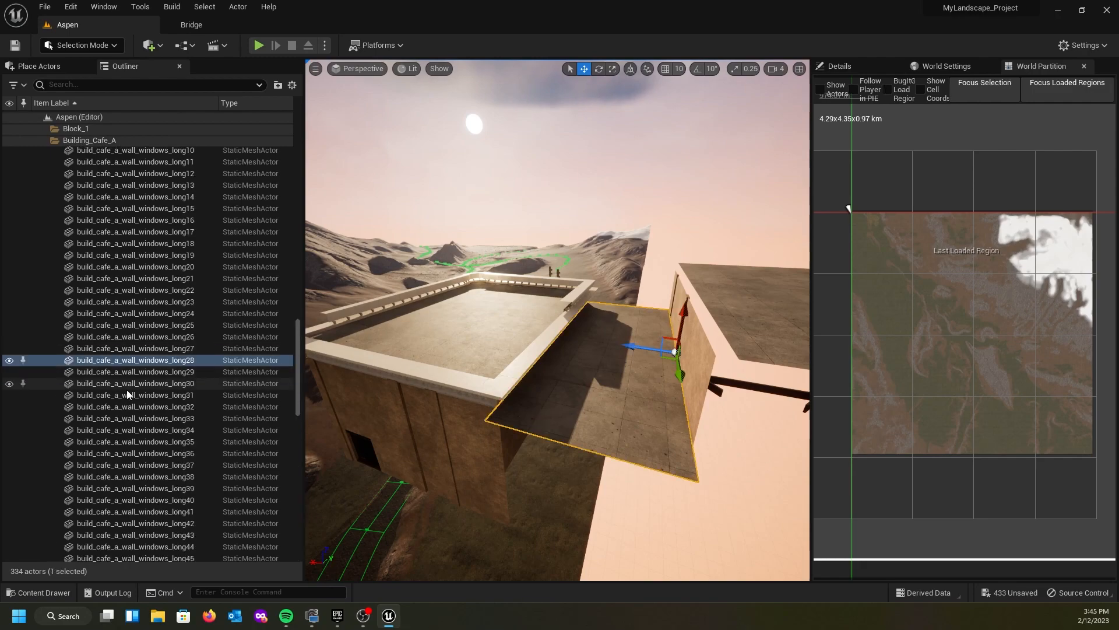
pyautogui.scroll(-3, 142, 396)
pyautogui.scroll(-10, 143, 399)
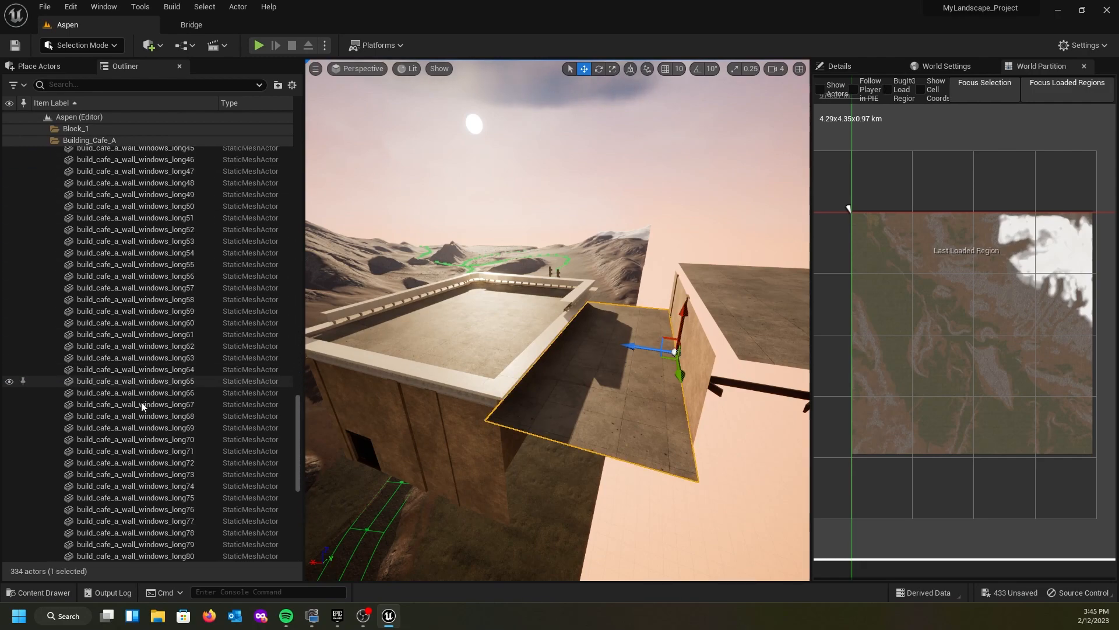
pyautogui.scroll(-5, 141, 403)
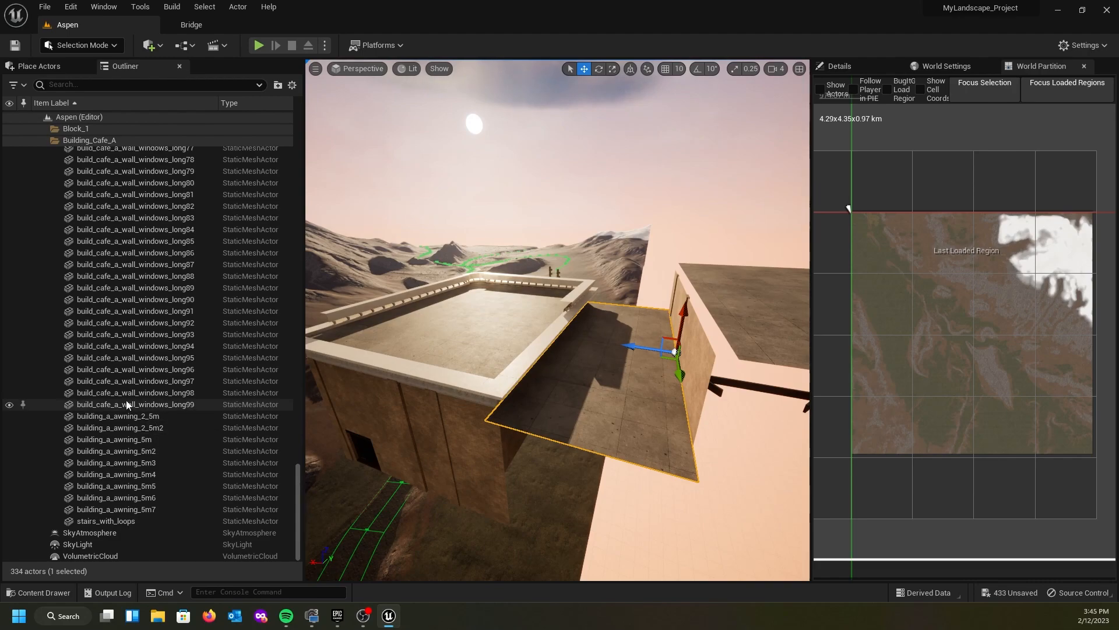
pyautogui.keyDown('shift'); pyautogui.click(127, 403); pyautogui.keyUp('shift')
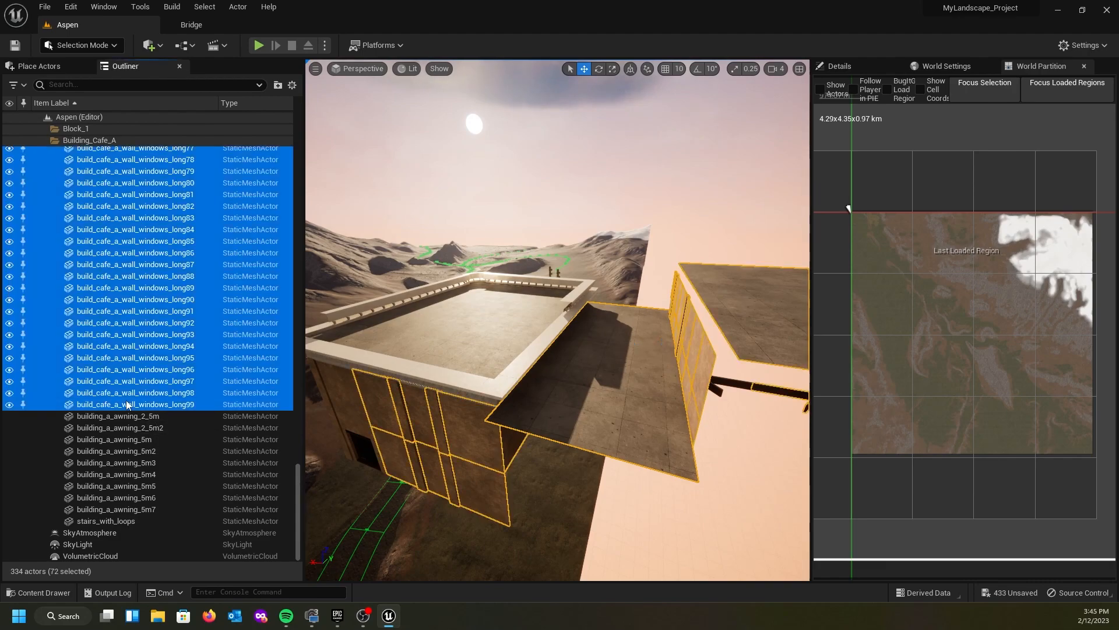
# - Remove the upper wall panels and the lower corner panel on the cafe's side wall from the selection
pyautogui.keyDown('ctrl'); pyautogui.click(387, 415); pyautogui.keyUp('ctrl')
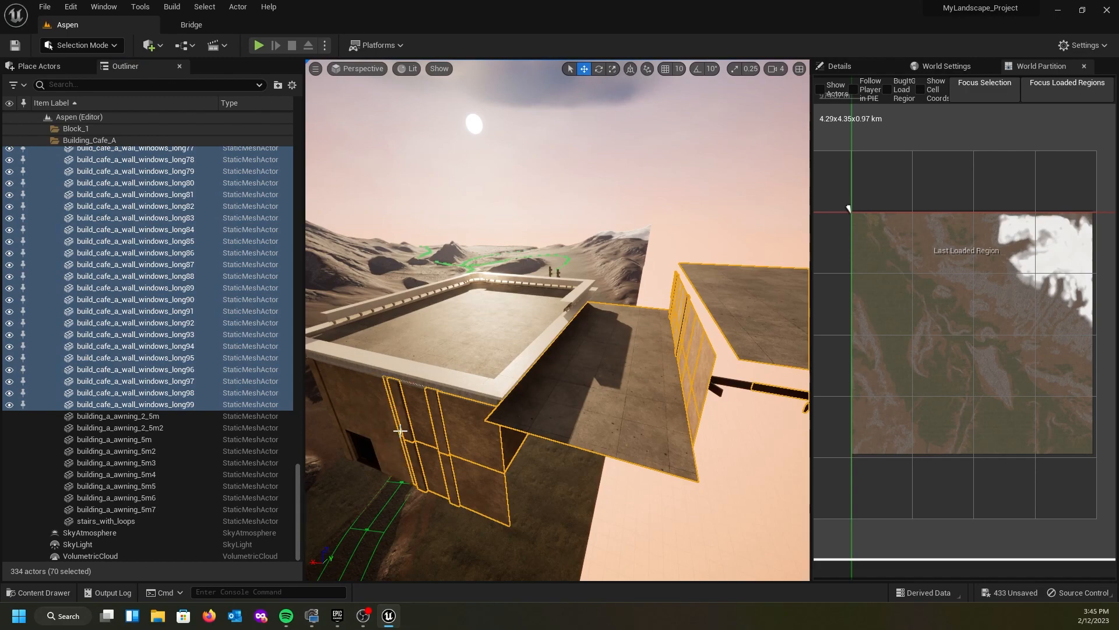
pyautogui.keyDown('ctrl'); pyautogui.click(401, 421); pyautogui.keyUp('ctrl')
pyautogui.keyDown('ctrl'); pyautogui.click(438, 417); pyautogui.keyUp('ctrl')
pyautogui.keyDown('ctrl'); pyautogui.click(454, 419); pyautogui.keyUp('ctrl')
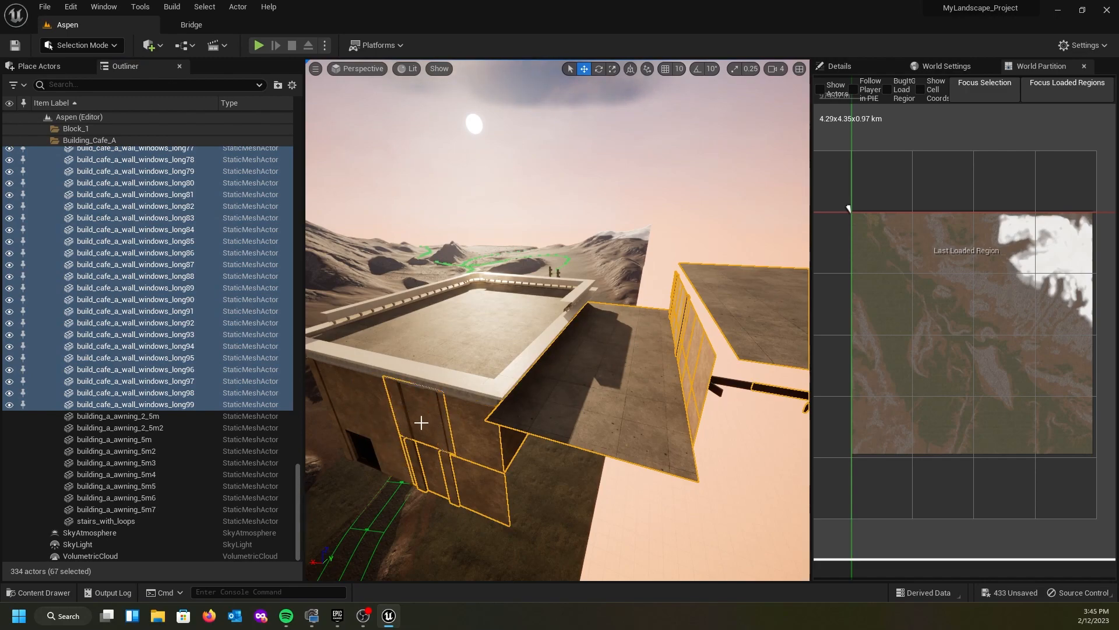
pyautogui.keyDown('ctrl'); pyautogui.click(471, 494); pyautogui.keyUp('ctrl')
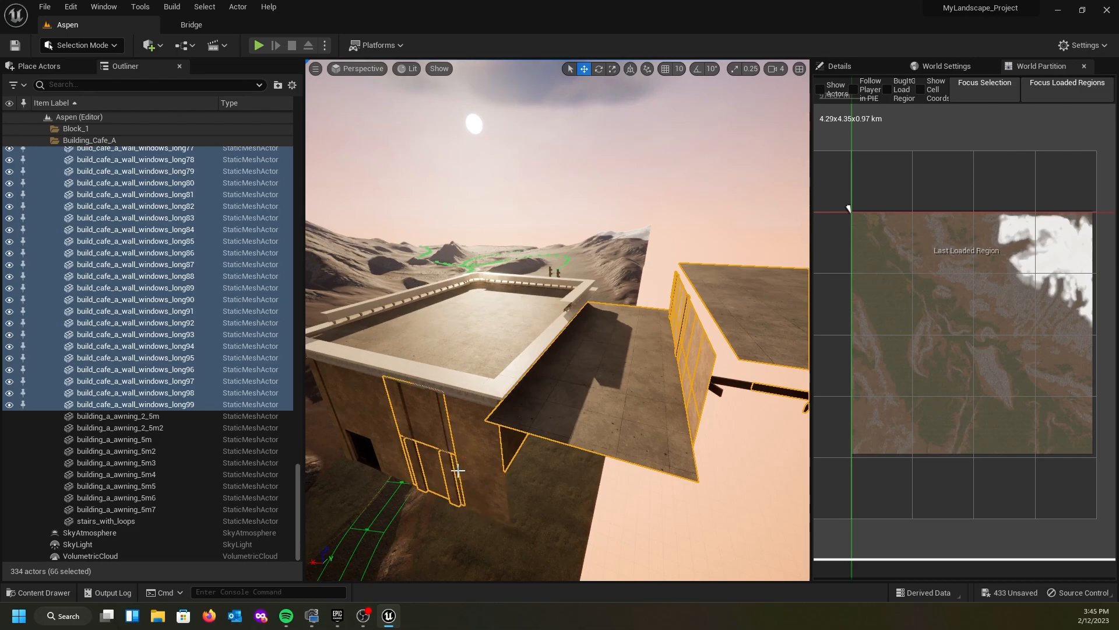
# - Toggle the neighbouring panels on the cafe's side wall in the selection and undo the last move of elements
pyautogui.keyDown('ctrl'); pyautogui.click(447, 448); pyautogui.keyUp('ctrl')
pyautogui.keyDown('ctrl'); pyautogui.click(457, 466); pyautogui.keyUp('ctrl')
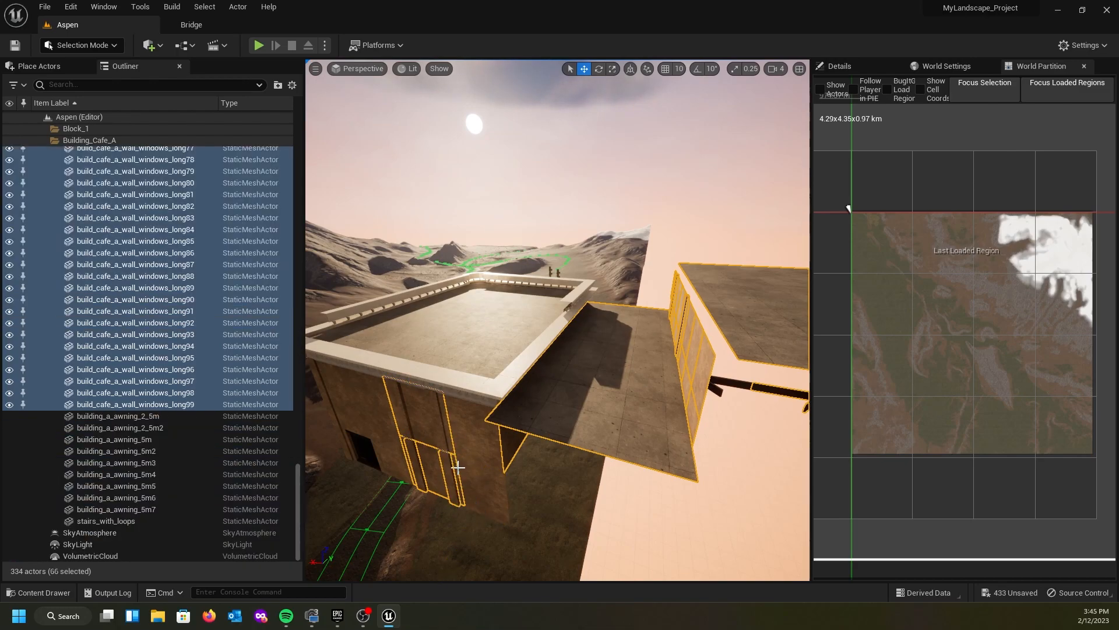
pyautogui.keyDown('ctrl'); pyautogui.click(449, 439); pyautogui.keyUp('ctrl')
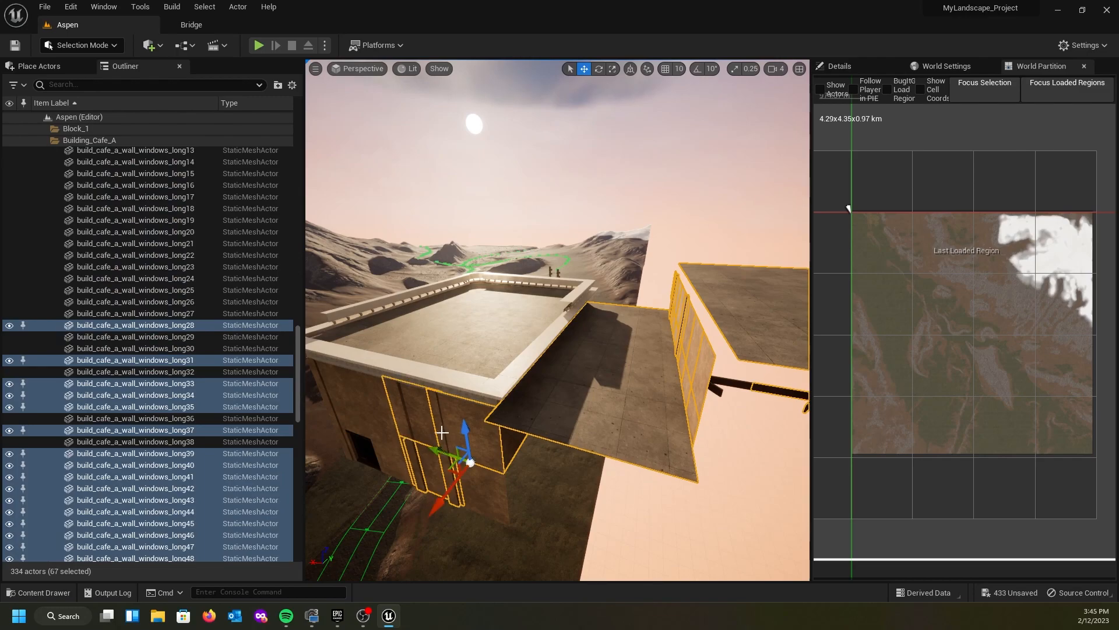
pyautogui.hotkey('ctrl', 'z')
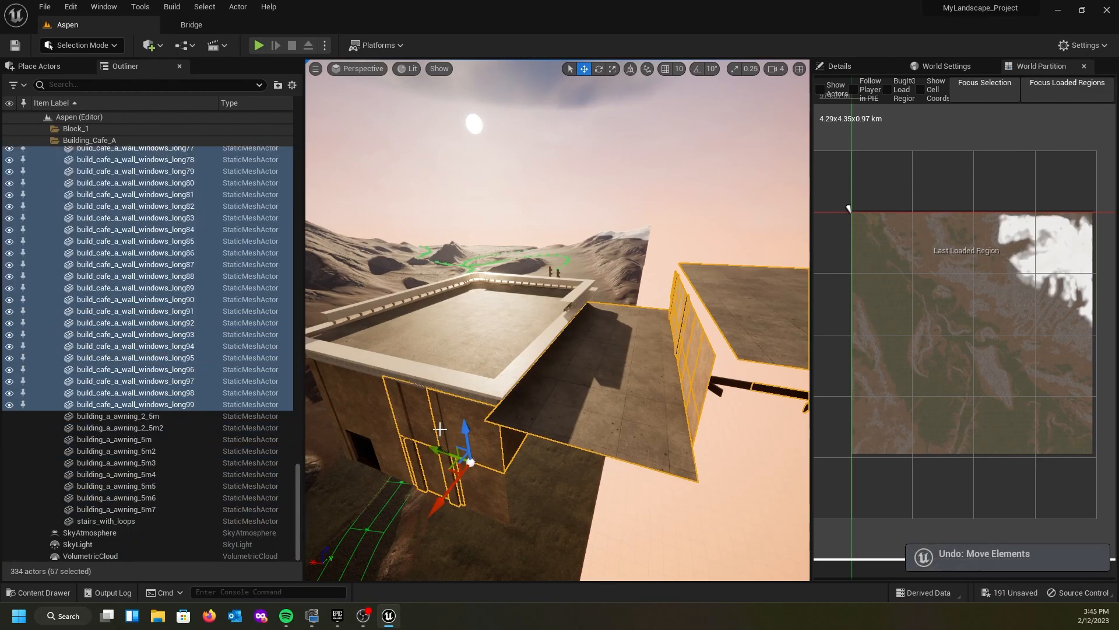
# - Deselect the remaining outlined pilasters and panels of the cafe's brick side wall and the dark wall panel beneath the adjoining roof
pyautogui.moveTo(372, 533)
pyautogui.mouseDown(button='right')
pyautogui.moveTo(314, 524)
pyautogui.moveTo(317, 554)
pyautogui.moveTo(384, 541)
pyautogui.mouseUp(button='right')
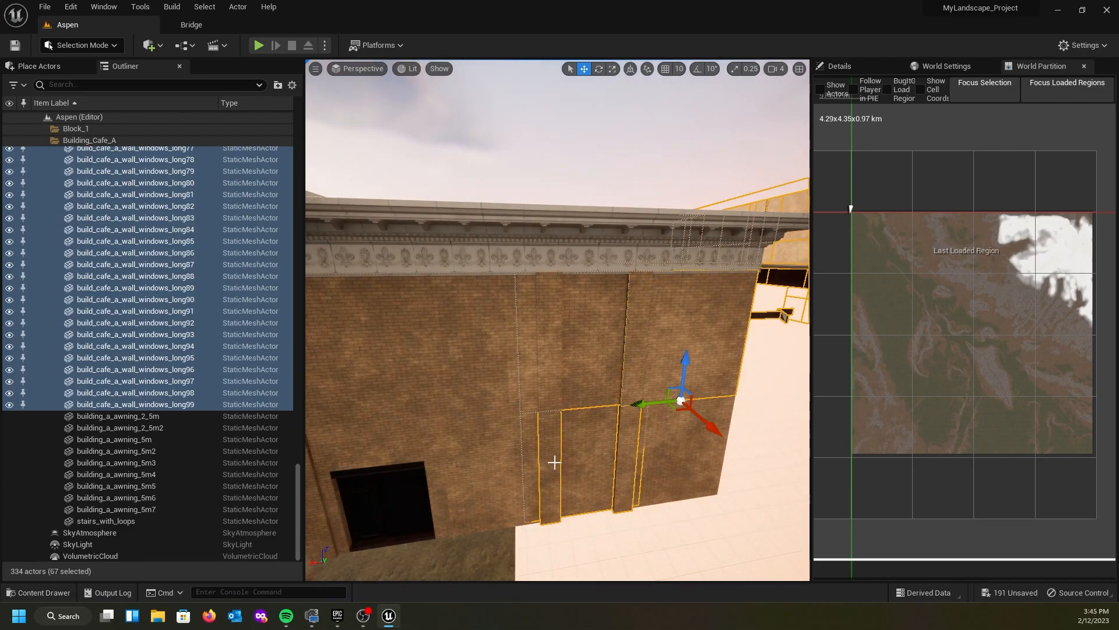
pyautogui.keyDown('ctrl'); pyautogui.click(554, 461); pyautogui.keyUp('ctrl')
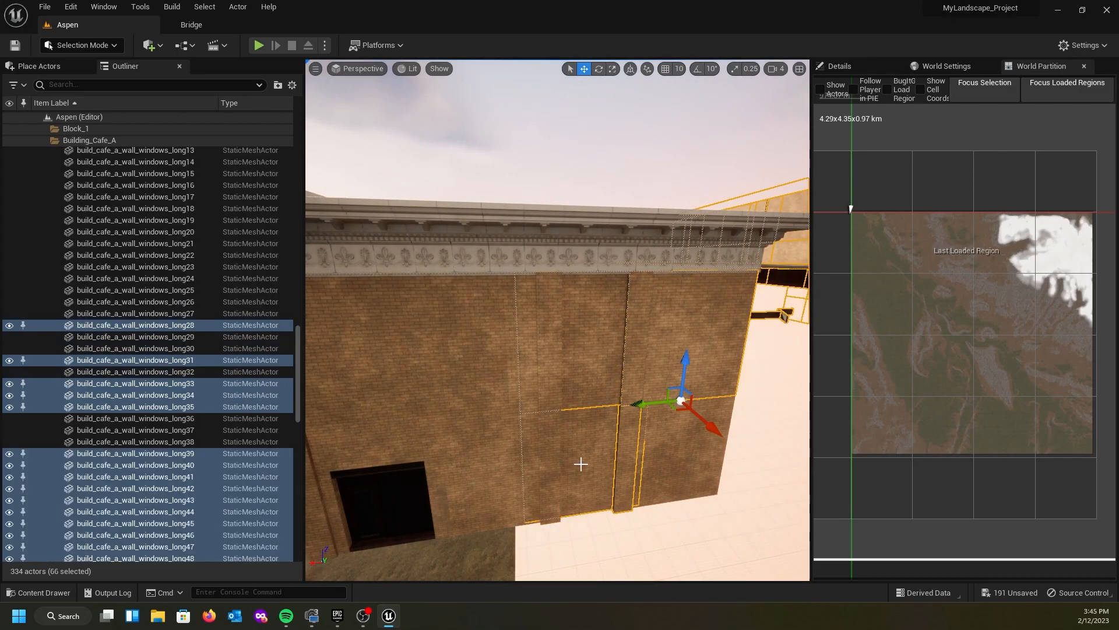
pyautogui.keyDown('ctrl'); pyautogui.click(630, 456); pyautogui.keyUp('ctrl')
pyautogui.keyDown('ctrl'); pyautogui.click(599, 447); pyautogui.keyUp('ctrl')
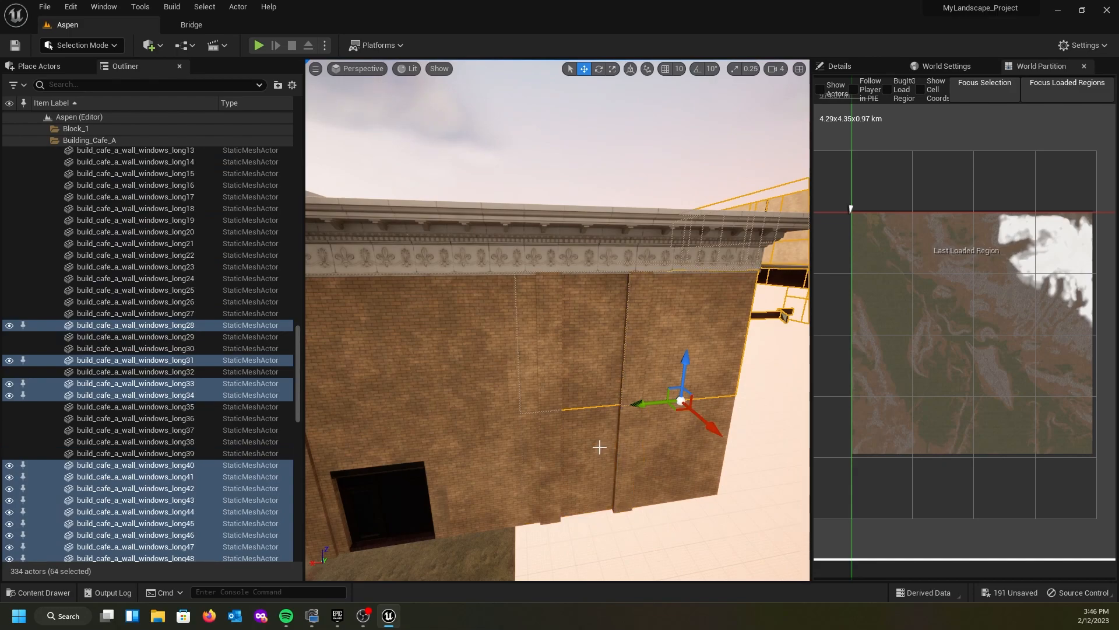
pyautogui.keyDown('ctrl'); pyautogui.click(584, 396); pyautogui.keyUp('ctrl')
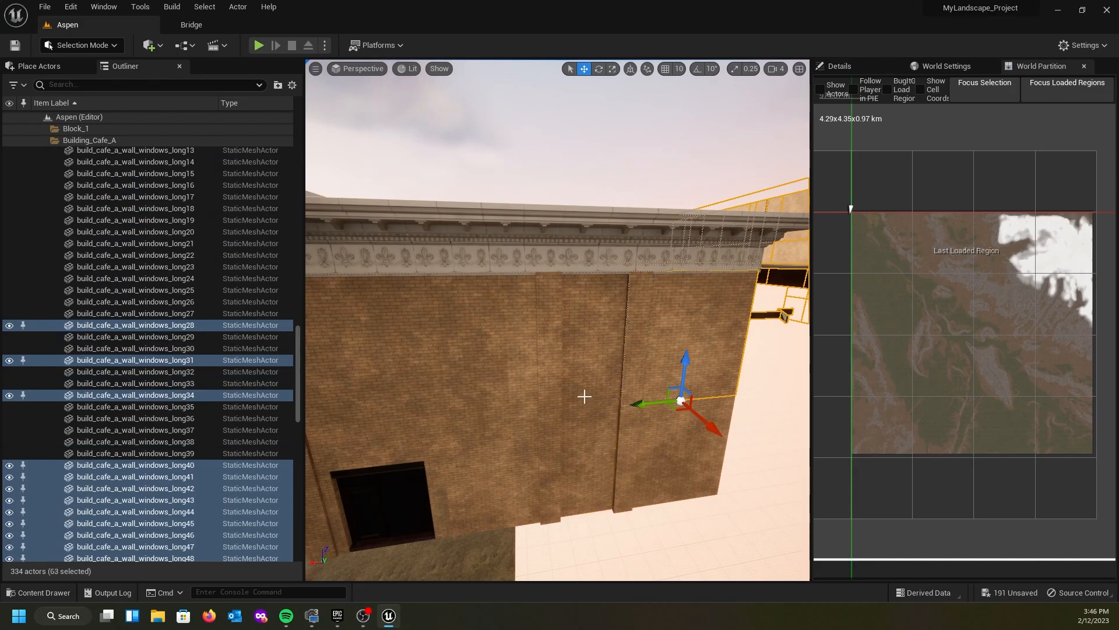
pyautogui.keyDown('ctrl'); pyautogui.click(727, 363); pyautogui.keyUp('ctrl')
pyautogui.press('d')
pyautogui.moveTo(683, 451); pyautogui.dragTo(563, 442, button='right')
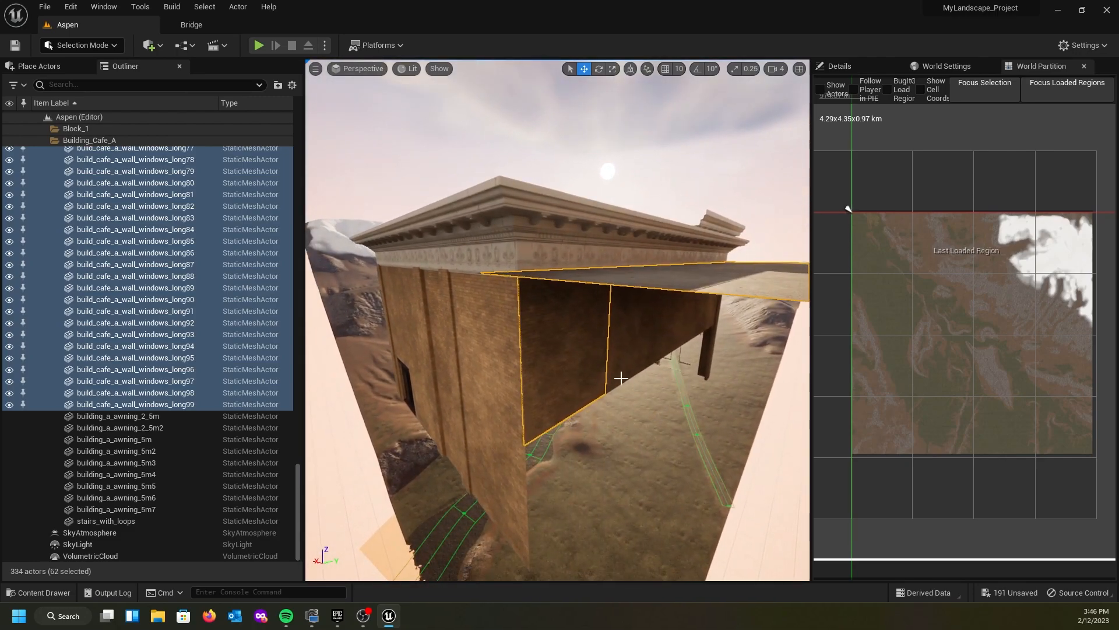
pyautogui.keyDown('ctrl'); pyautogui.click(579, 363); pyautogui.keyUp('ctrl')
# - Delete the still-selected roof and wall pieces adjoining the cafe
pyautogui.moveTo(635, 449); pyautogui.dragTo(519, 463, button='right')
pyautogui.press('e')
pyautogui.press('w')
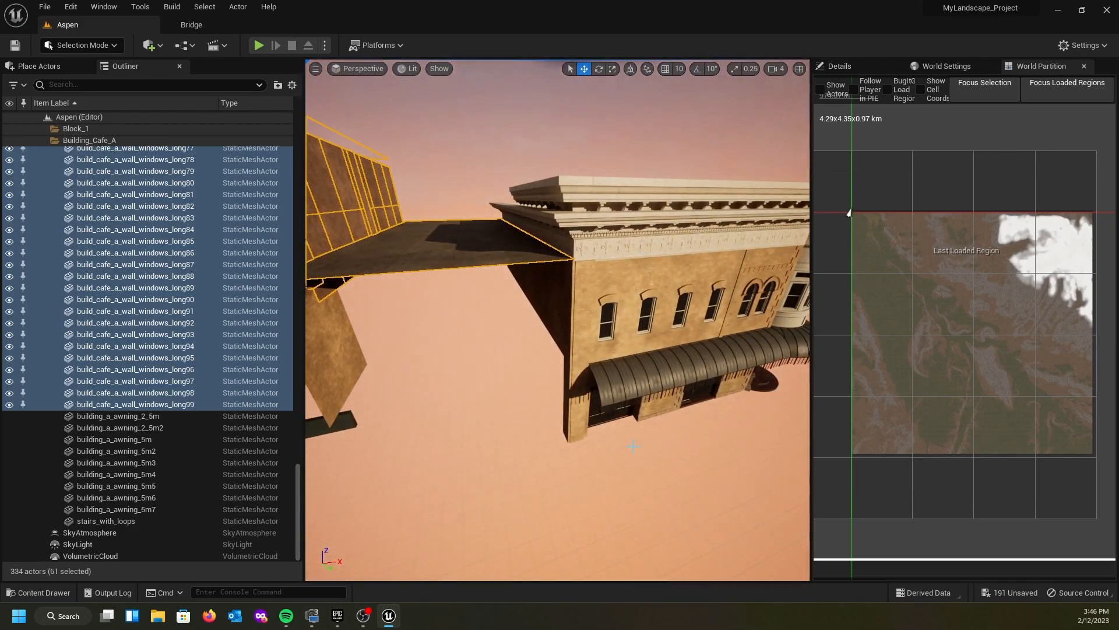
pyautogui.press('Delete')
# - Delete the two upright wall panels left floating beside the cafe
pyautogui.moveTo(636, 445); pyautogui.dragTo(581, 392, button='right')
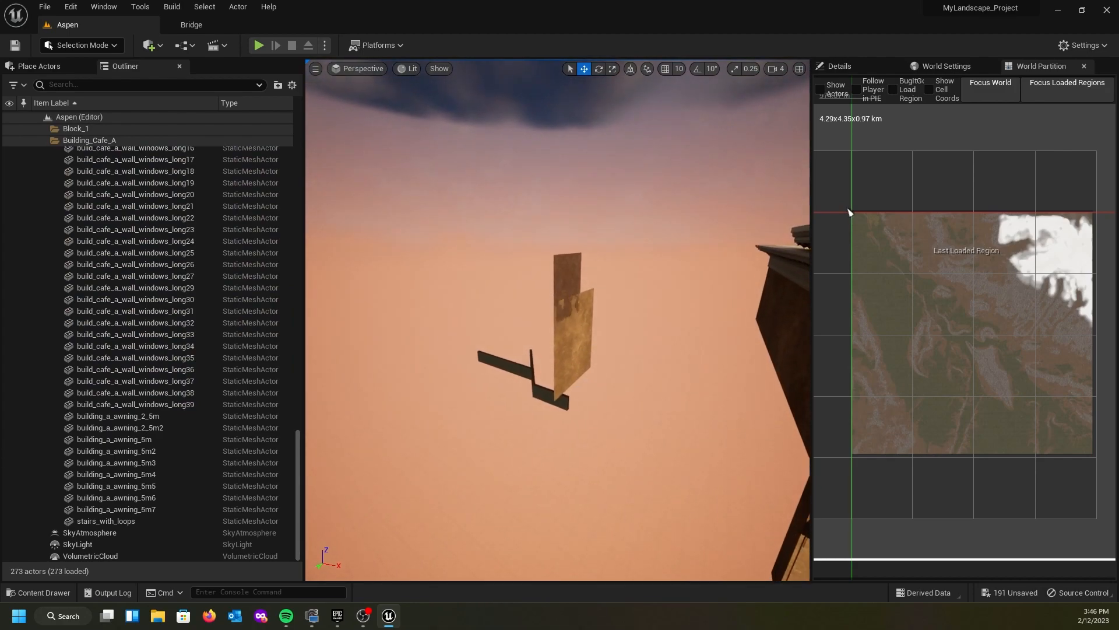
pyautogui.click(560, 297)
pyautogui.press('Delete')
pyautogui.click(568, 324)
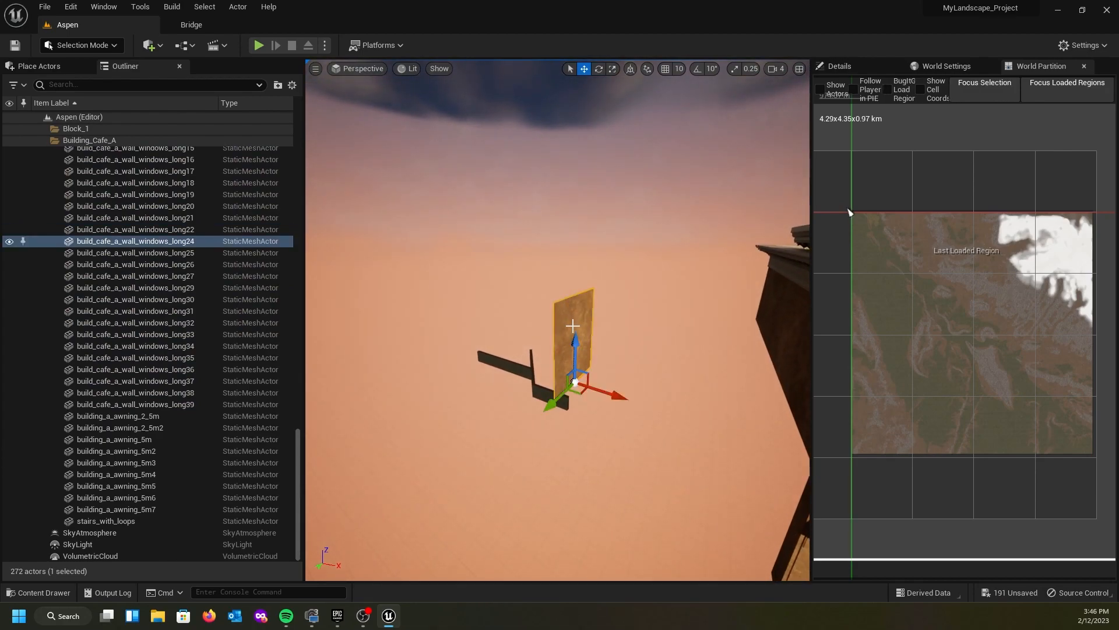
pyautogui.press('Delete')
# - Delete the three dark beam pieces left floating beside the cafe
pyautogui.click(551, 397)
pyautogui.press('Delete')
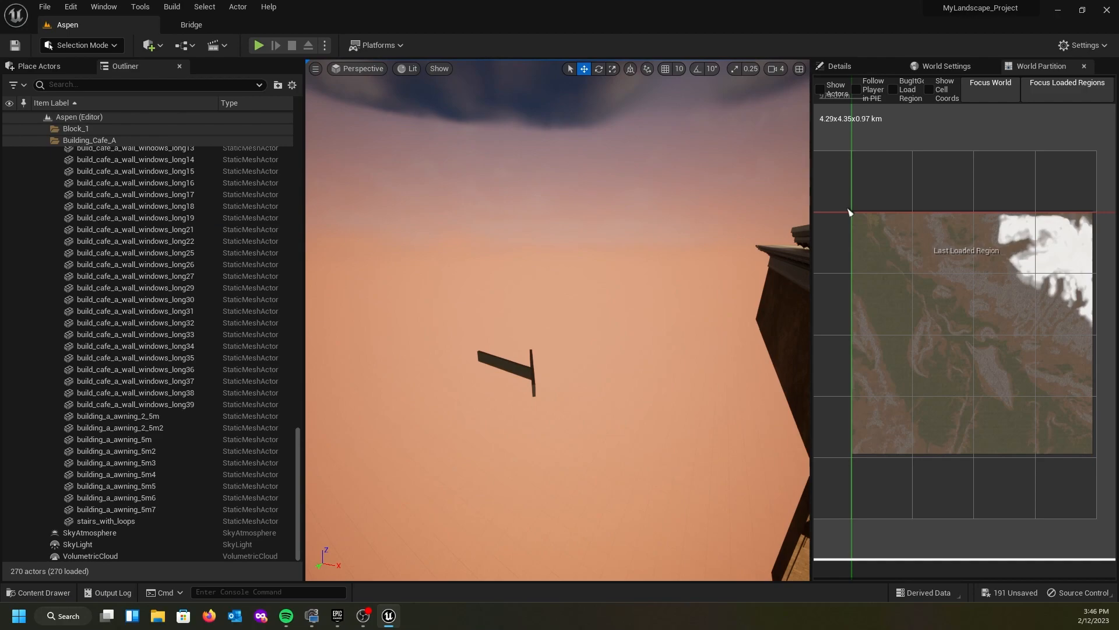
pyautogui.click(527, 368)
pyautogui.press('Delete')
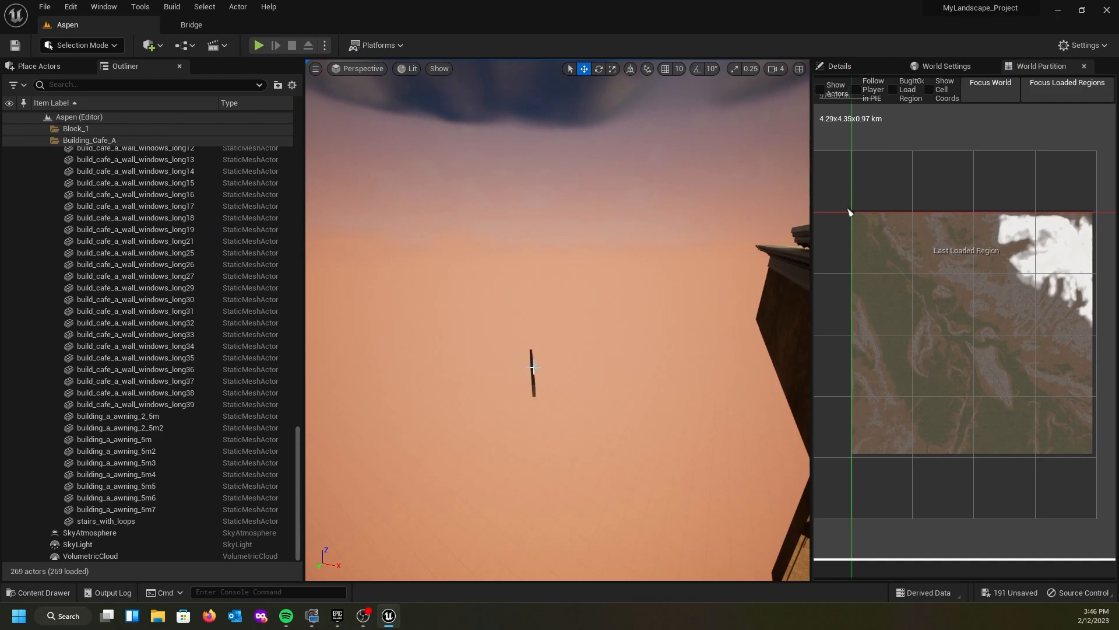
pyautogui.click(849, 212)
pyautogui.click(532, 379)
pyautogui.press('Delete')
# - Delete the seven loose brick strips in Building_B, build_cafe_a_brick_2m_horizontal11 through horizontal17, floating near the landscape edge
pyautogui.moveTo(532, 379); pyautogui.dragTo(285, 402, button='right')
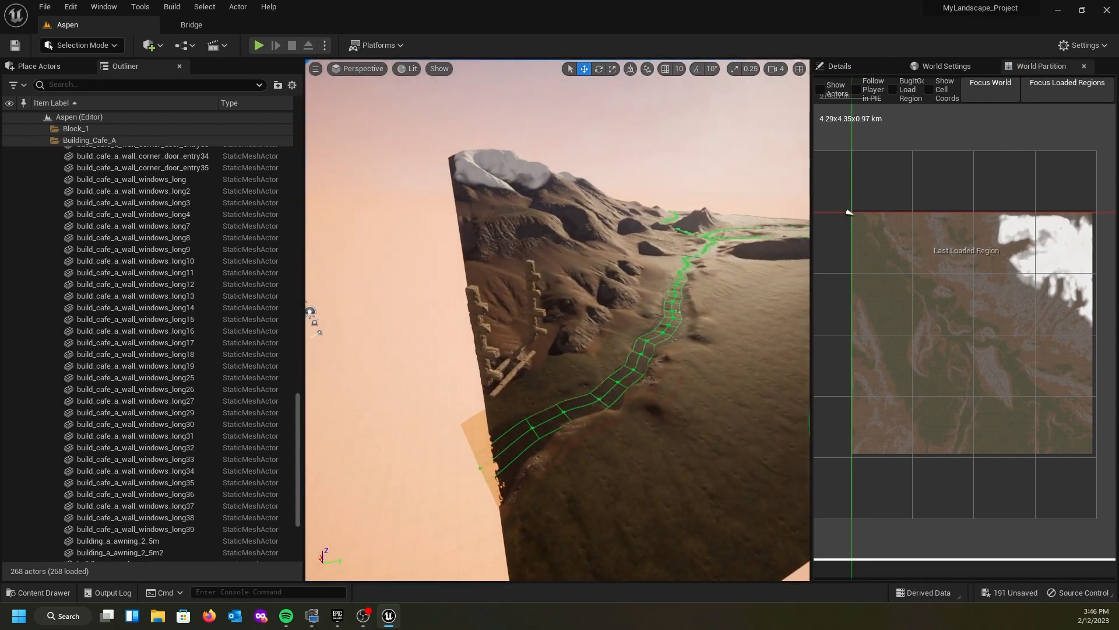
pyautogui.click(478, 325)
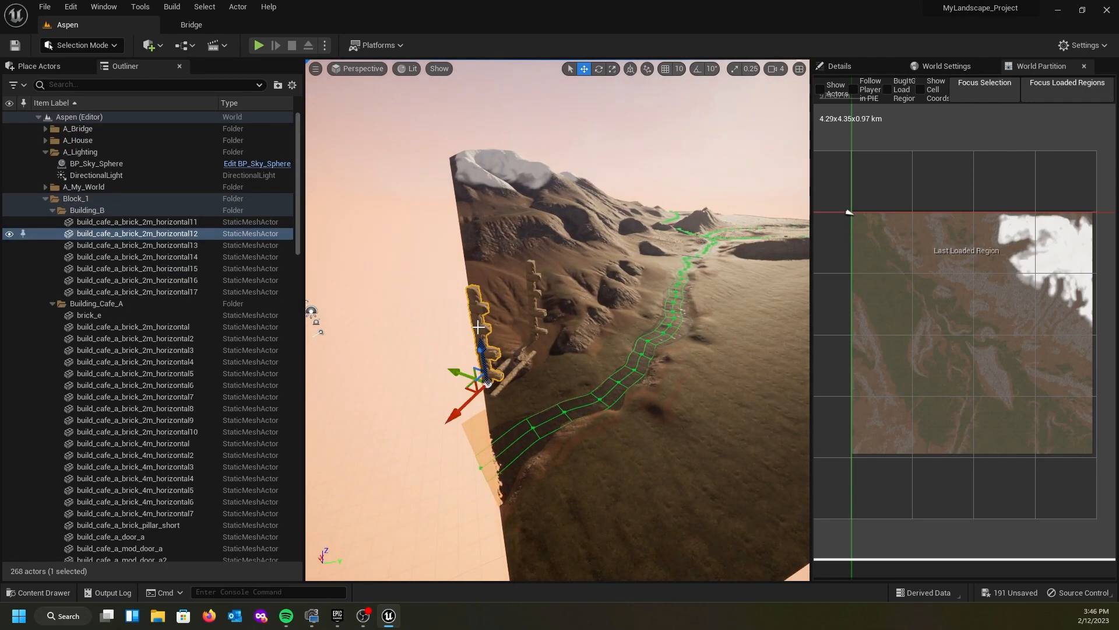
pyautogui.press('Delete')
pyautogui.click(536, 313)
pyautogui.press('Delete')
pyautogui.click(518, 359)
pyautogui.press('Delete')
pyautogui.click(495, 371)
pyautogui.press('Delete')
pyautogui.click(505, 377)
pyautogui.press('Delete')
pyautogui.click(521, 362)
pyautogui.press('Delete')
pyautogui.click(505, 383)
pyautogui.press('Delete')
# - Select every actor in the Building_Cafe_A folder, from brick_e through stairs_with_loops
pyautogui.moveTo(505, 383); pyautogui.dragTo(308, 329, button='right')
pyautogui.press('w')
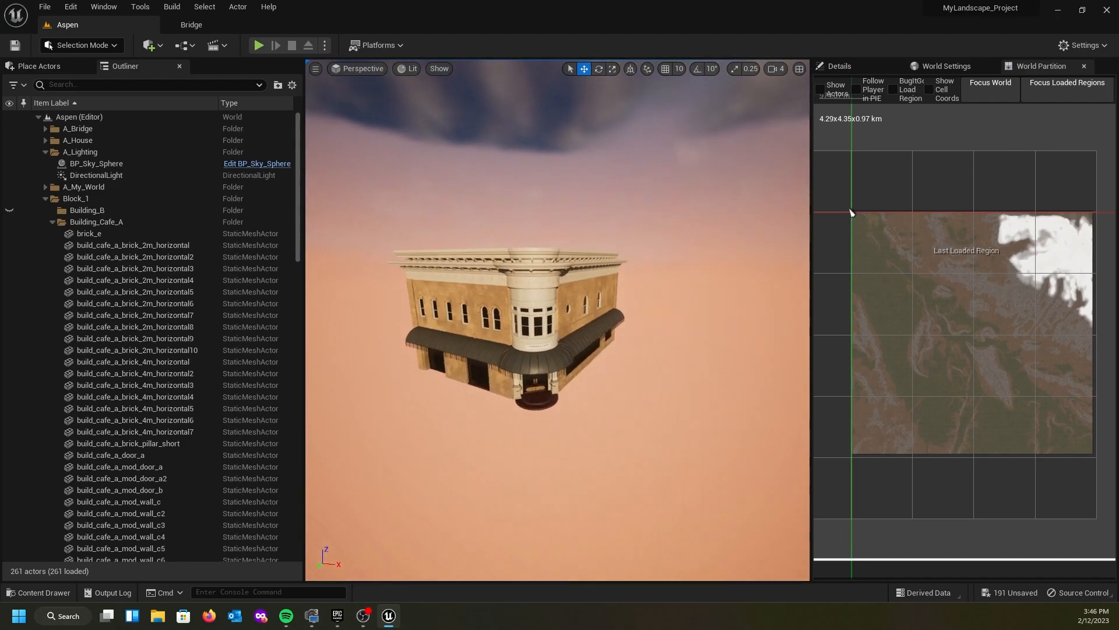
pyautogui.click(85, 232)
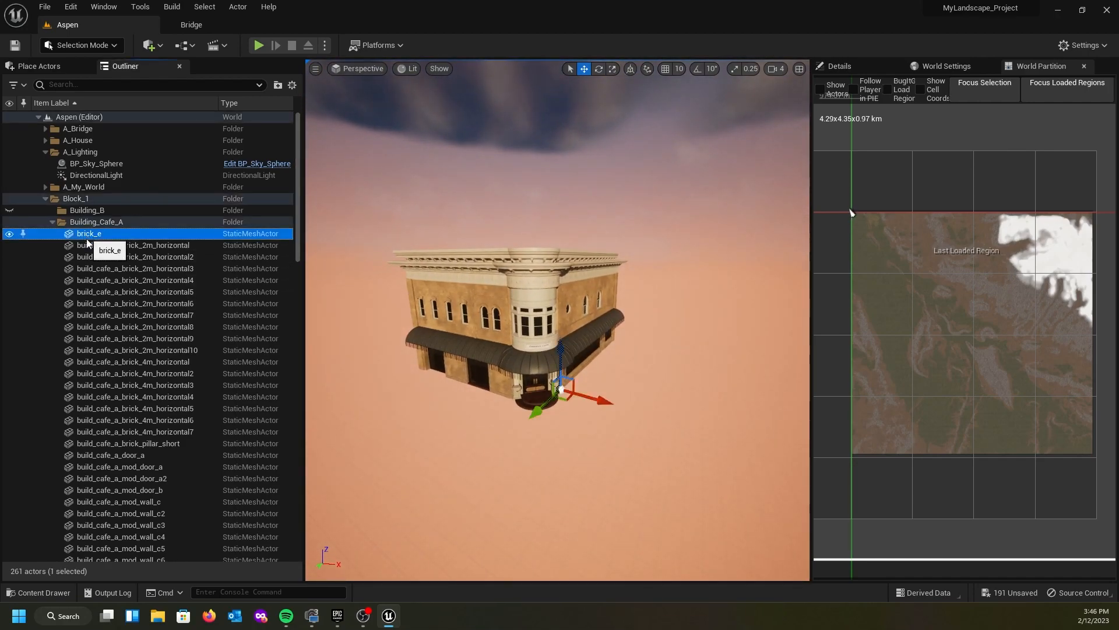
pyautogui.scroll(-20, 105, 331)
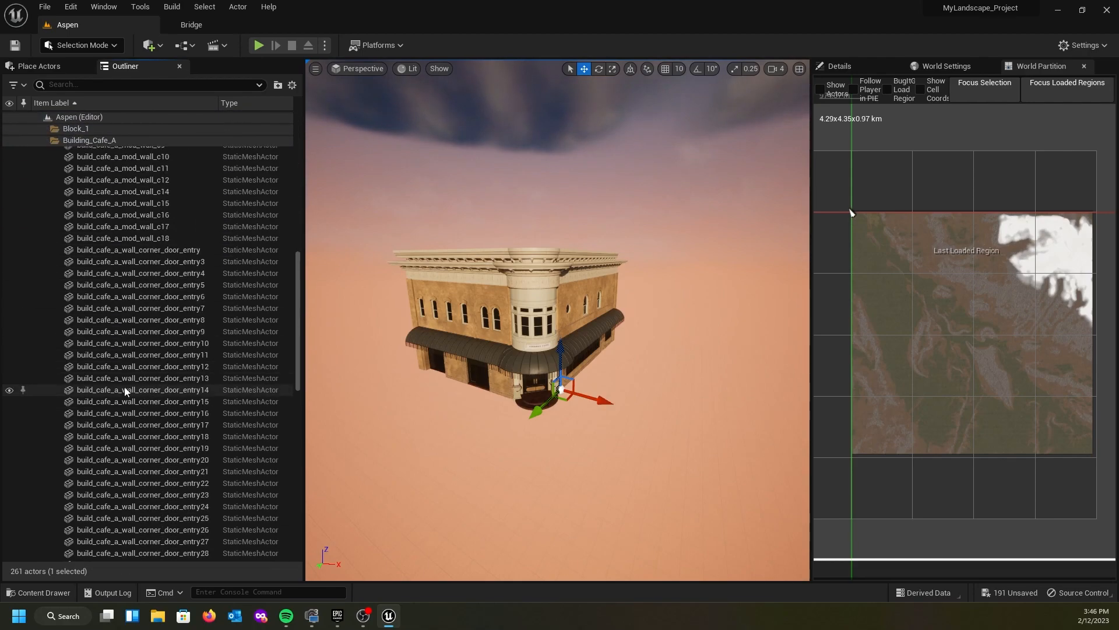
pyautogui.scroll(-15, 129, 386)
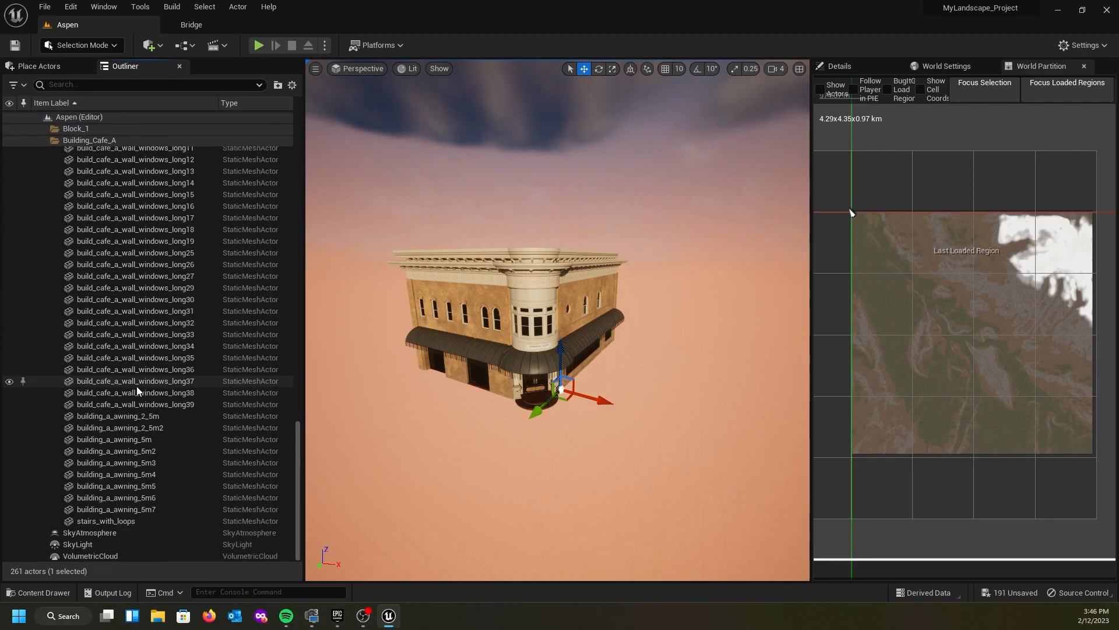
pyautogui.keyDown('shift'); pyautogui.click(113, 520); pyautogui.keyUp('shift')
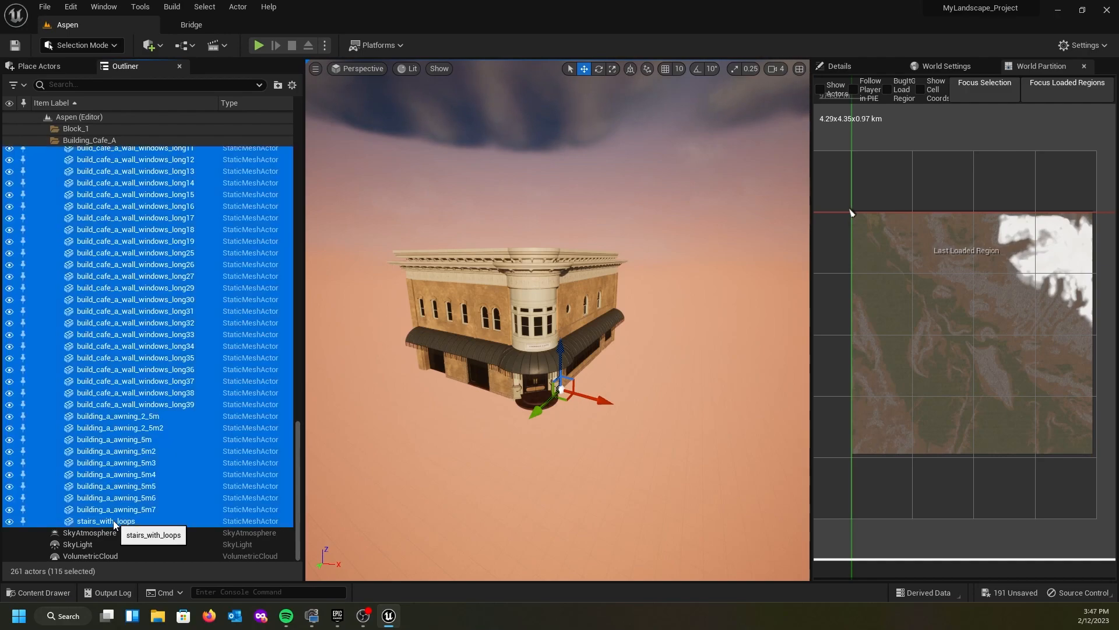
# - Move the selected cafe building from beside the landscape corner inward over the landscape, near the upper end of the green spline
pyautogui.moveTo(474, 516); pyautogui.dragTo(672, 549, button='right')
pyautogui.press('w')
pyautogui.press('e')
pyautogui.press('s')
pyautogui.press('w')
pyautogui.press('s')
pyautogui.press('s')
pyautogui.press('a')
pyautogui.moveTo(403, 448); pyautogui.dragTo(436, 448, button='right')
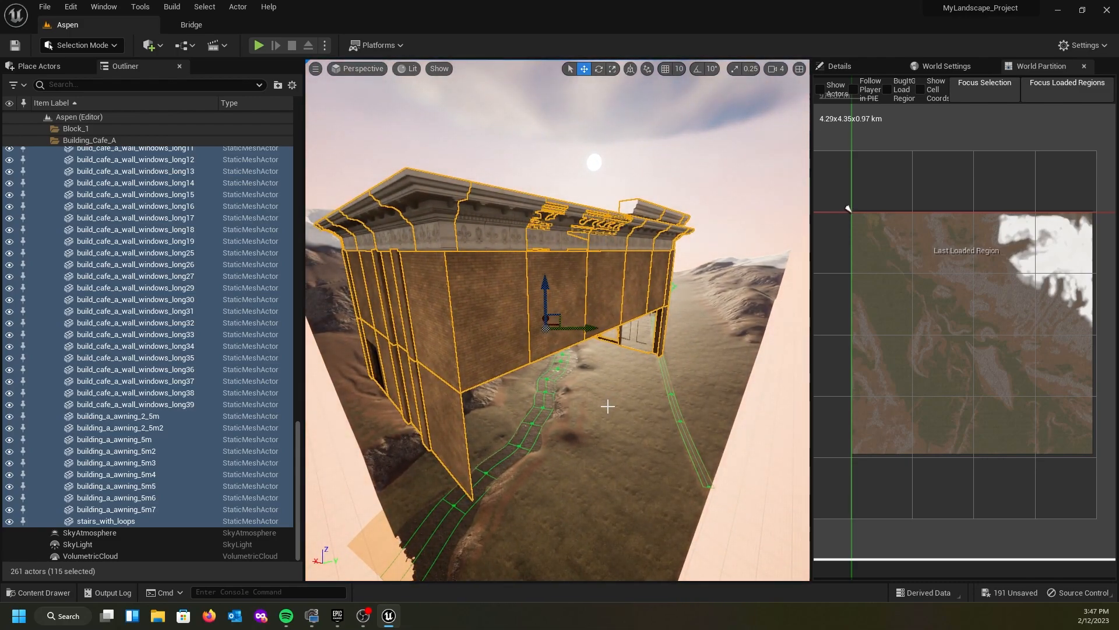
pyautogui.press('e')
pyautogui.moveTo(528, 429); pyautogui.dragTo(556, 512, button='right')
pyautogui.press('w')
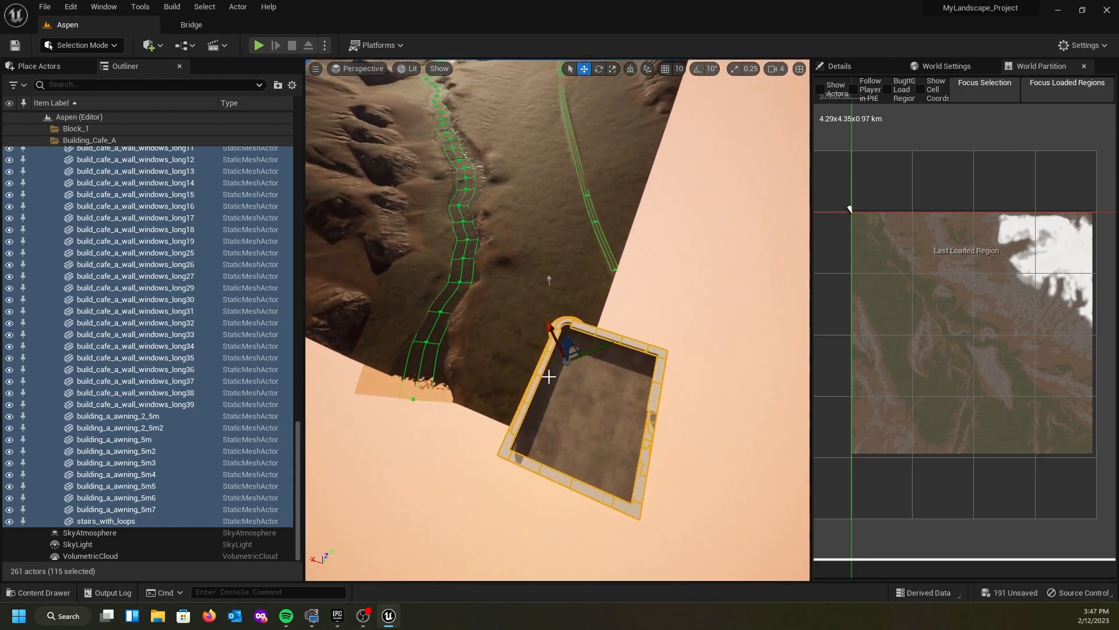
pyautogui.moveTo(549, 331); pyautogui.dragTo(373, 96)
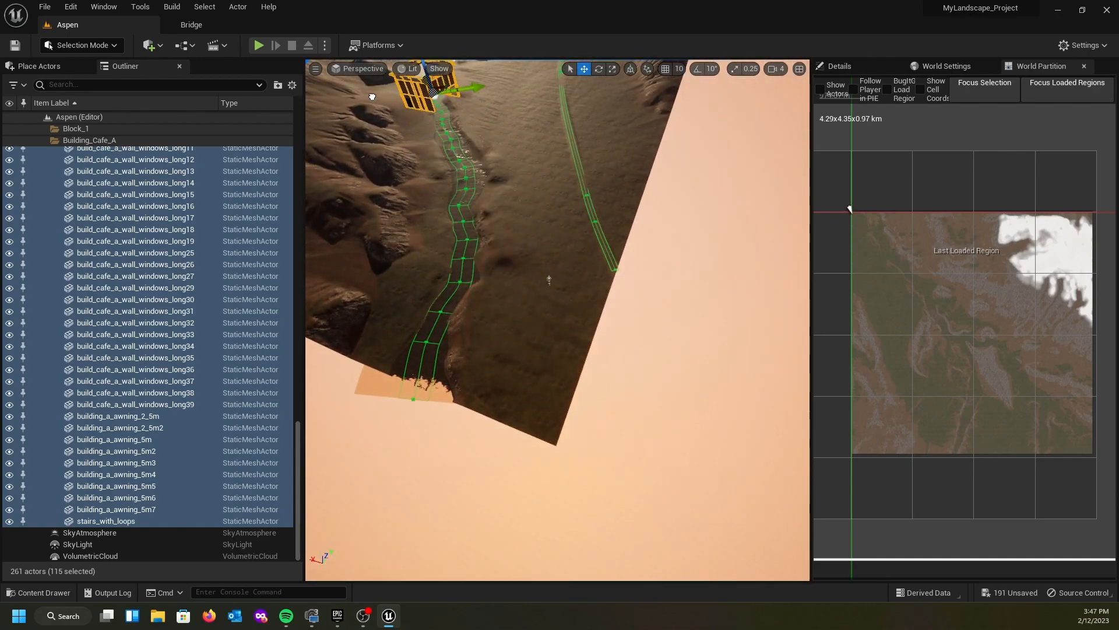
# - Set the camera speed to 8 and move the cafe building to the flat brown clearing beside the curving green spline
pyautogui.moveTo(549, 280); pyautogui.dragTo(459, 134, button='right')
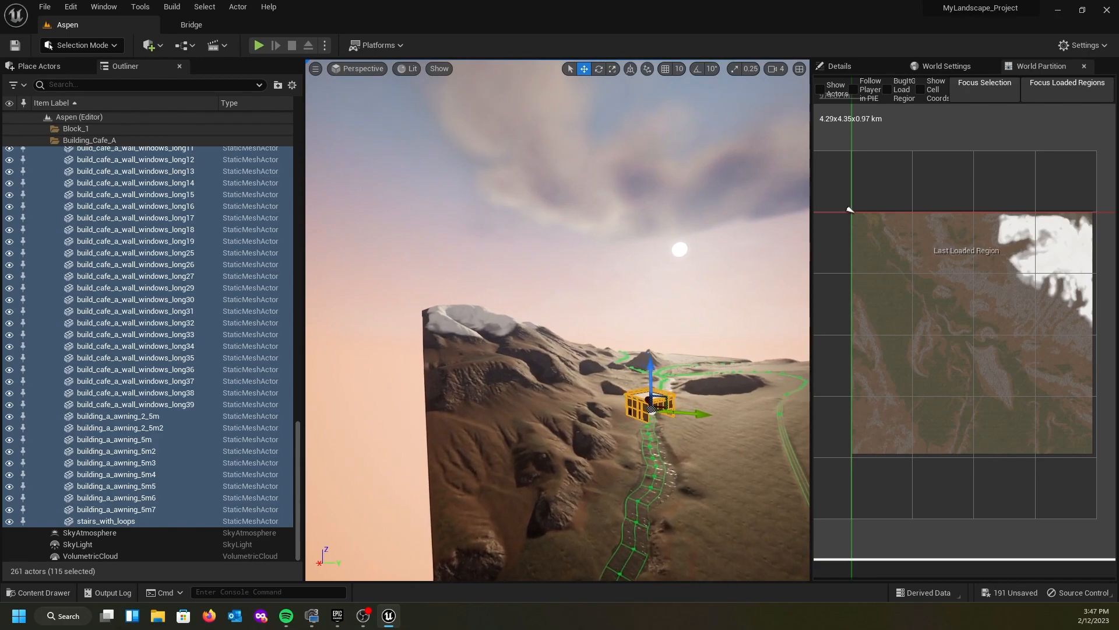
pyautogui.click(775, 70)
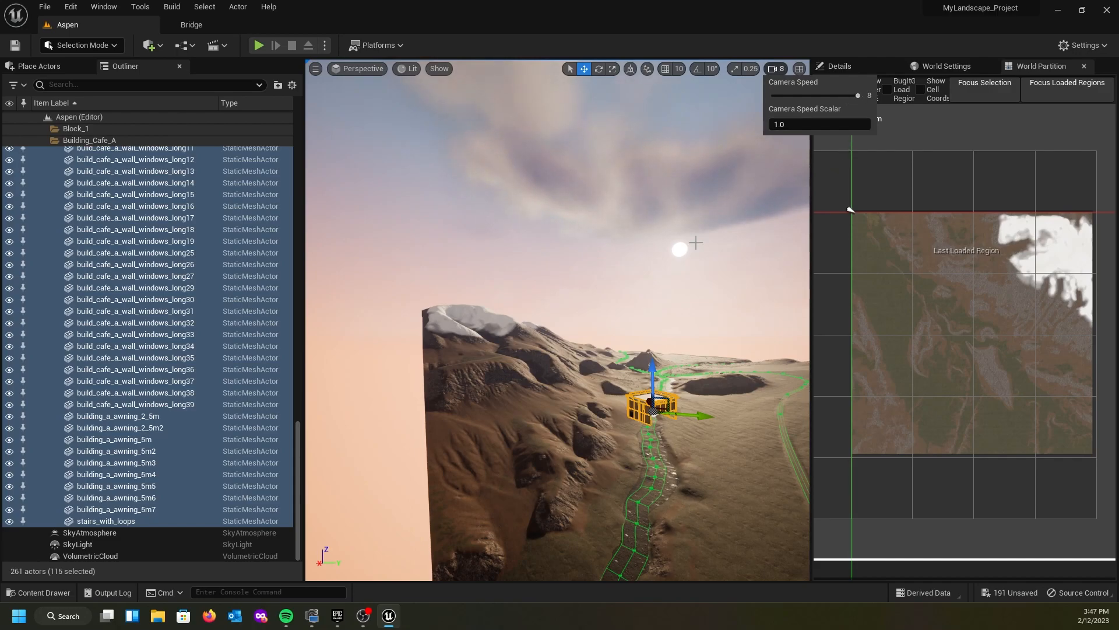
pyautogui.doubleClick(941, 372)
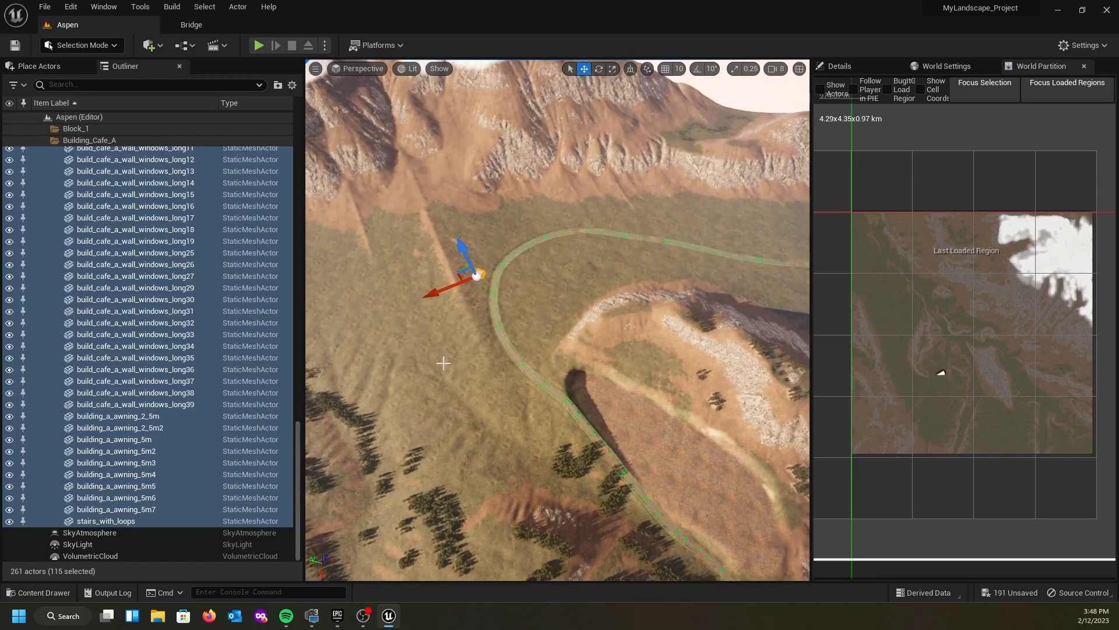
pyautogui.moveTo(456, 269); pyautogui.dragTo(595, 412)
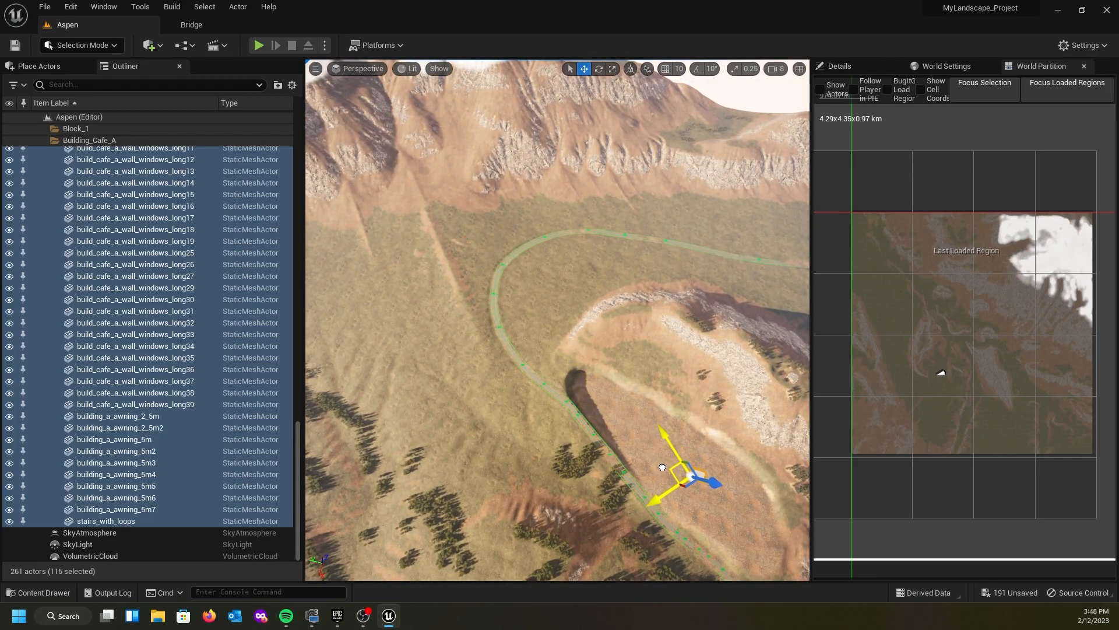
# - Focus on the cafe building and adjust its height down onto the ground of the brown clearing
pyautogui.press('f')
pyautogui.moveTo(587, 558)
pyautogui.mouseDown(button='right')
pyautogui.moveTo(585, 524)
pyautogui.moveTo(496, 397)
pyautogui.moveTo(446, 358)
pyautogui.moveTo(560, 408)
pyautogui.moveTo(670, 397)
pyautogui.moveTo(781, 356)
pyautogui.moveTo(596, 556)
pyautogui.mouseUp(button='right')
pyautogui.press('w')
pyautogui.press('w')
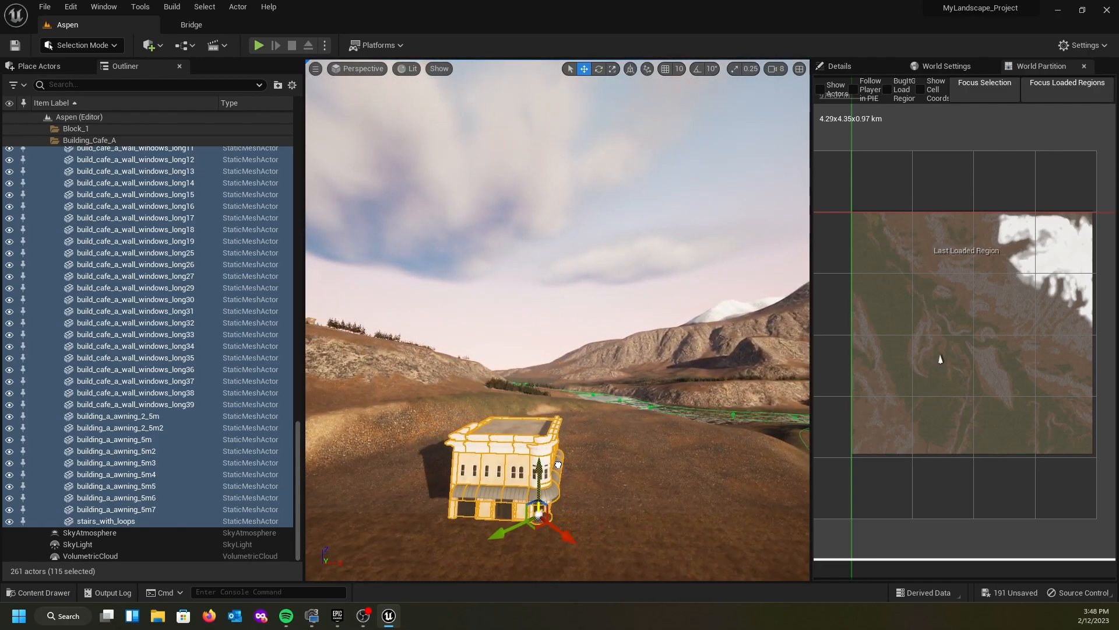
pyautogui.moveTo(565, 479); pyautogui.dragTo(569, 503)
# - Set the camera speed to 4 and raise the cafe building until its round entrance steps sit on the ground
pyautogui.moveTo(568, 519); pyautogui.dragTo(470, 516, button='right')
pyautogui.press('w')
pyautogui.press('w')
pyautogui.press('s')
pyautogui.press('w')
pyautogui.press('e')
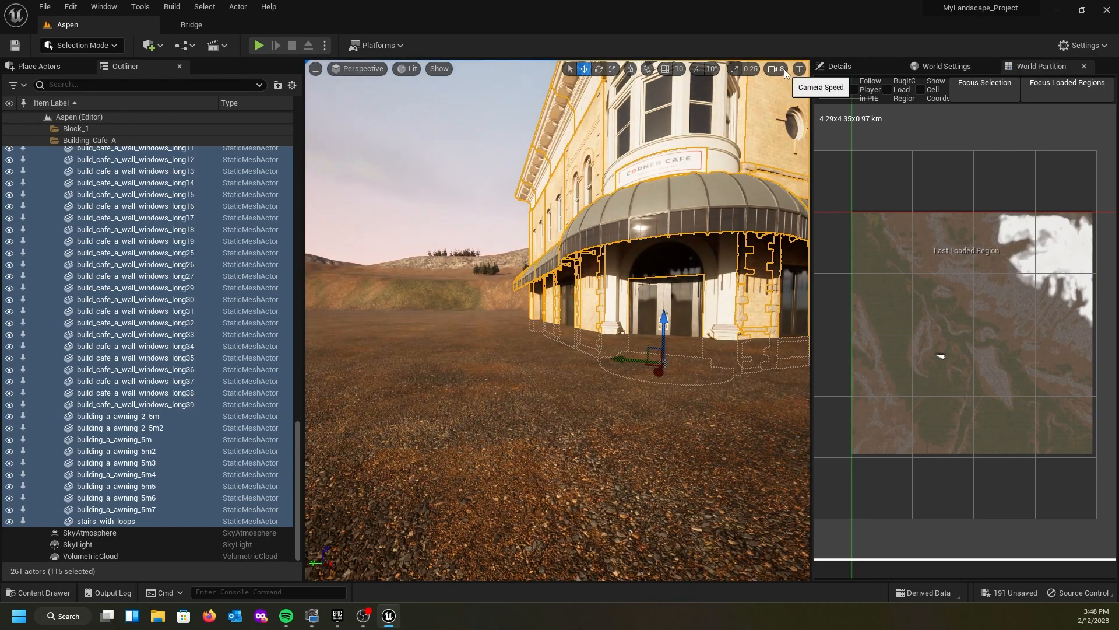
pyautogui.click(780, 68)
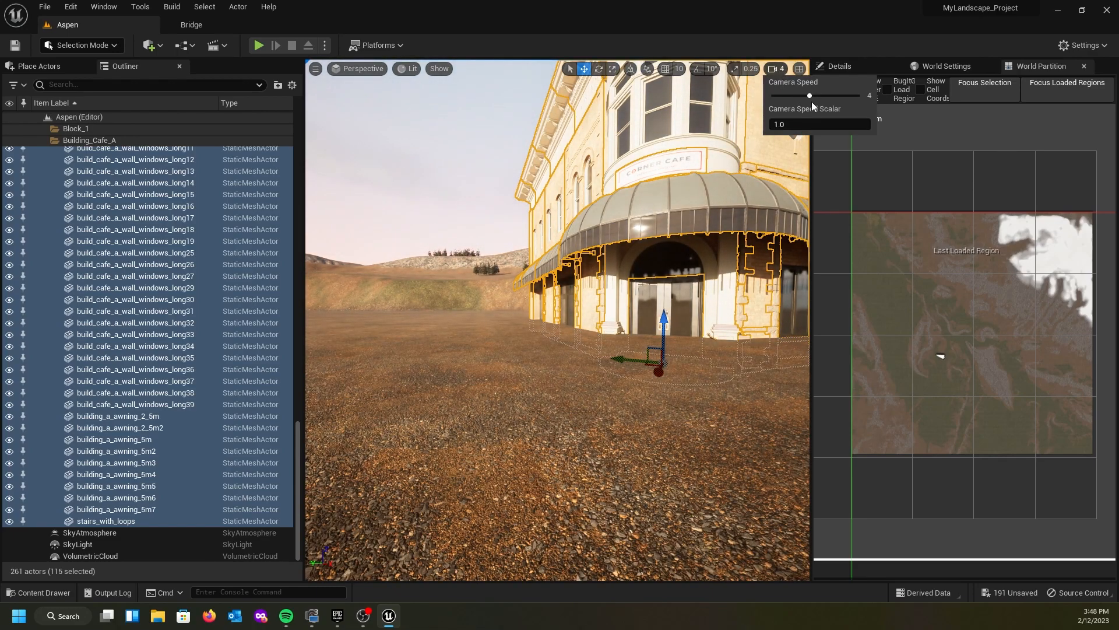
pyautogui.moveTo(664, 320); pyautogui.dragTo(666, 287)
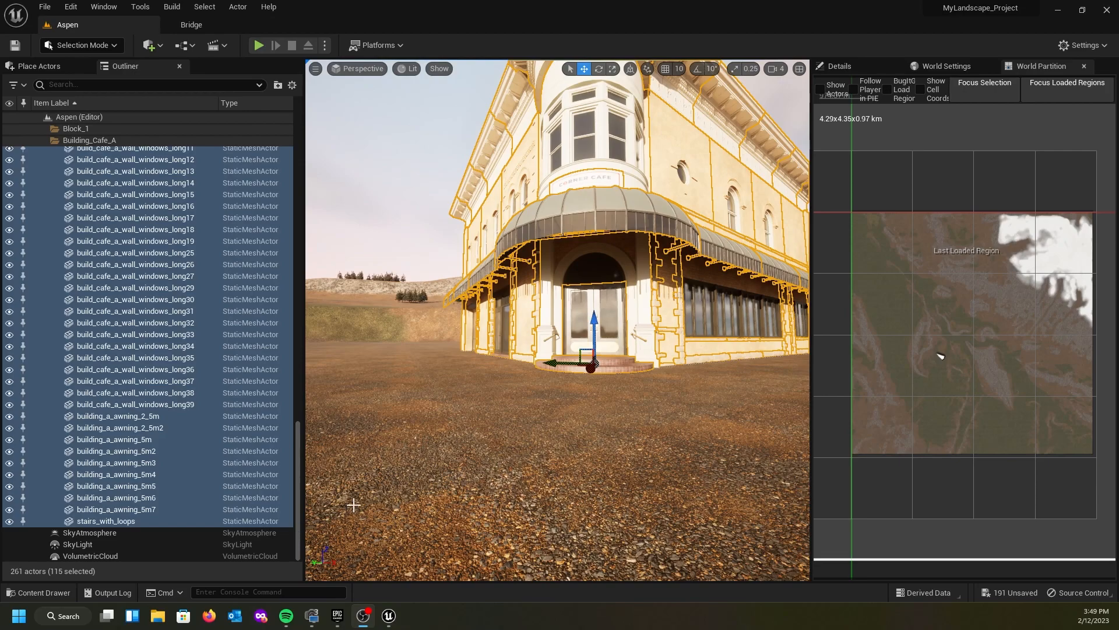
# - Duplicate the five upper brick panels of the cafe's open back side straight down to fill the gap between them and the ground
pyautogui.moveTo(467, 466)
pyautogui.mouseDown(button='right')
pyautogui.moveTo(455, 450)
pyautogui.moveTo(368, 452)
pyautogui.moveTo(470, 446)
pyautogui.mouseUp(button='right')
pyautogui.press('w')
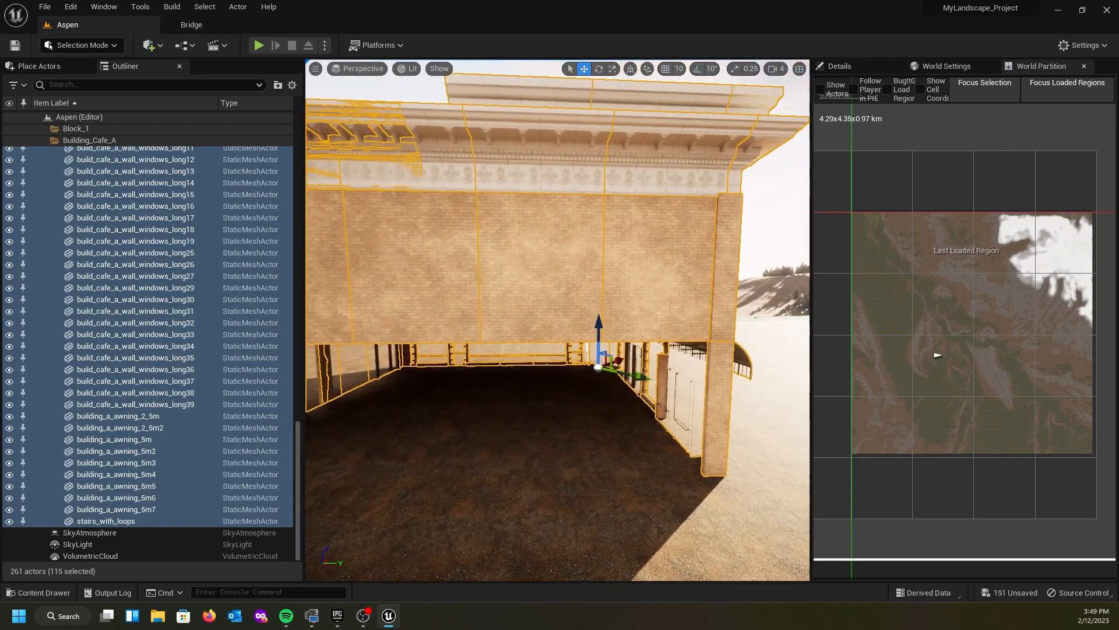
pyautogui.moveTo(653, 284); pyautogui.dragTo(644, 283, button='right')
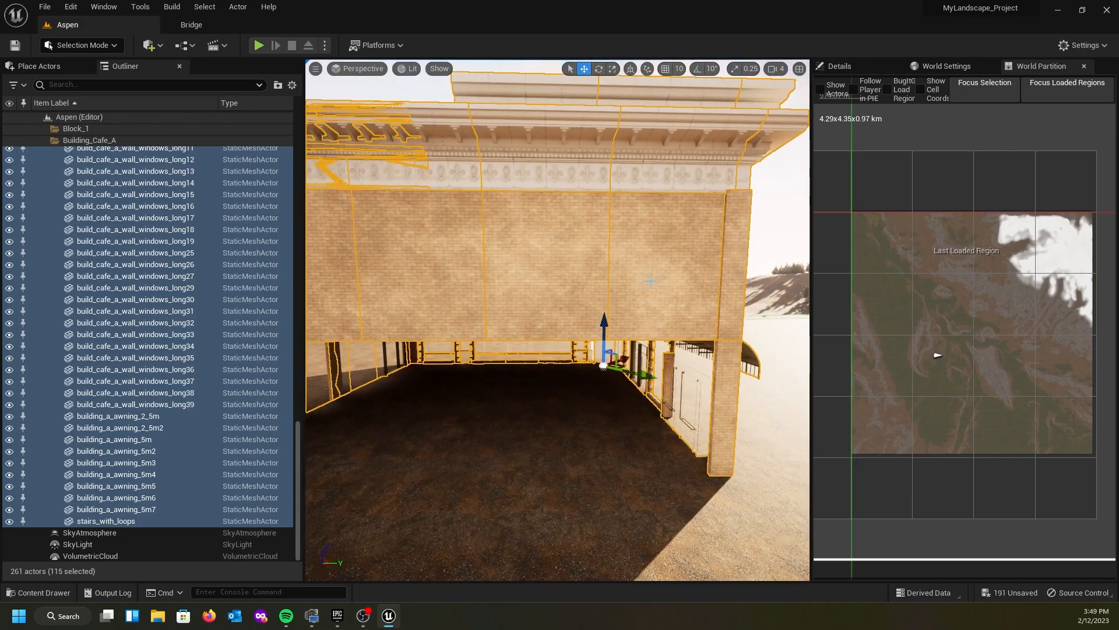
pyautogui.click(650, 281)
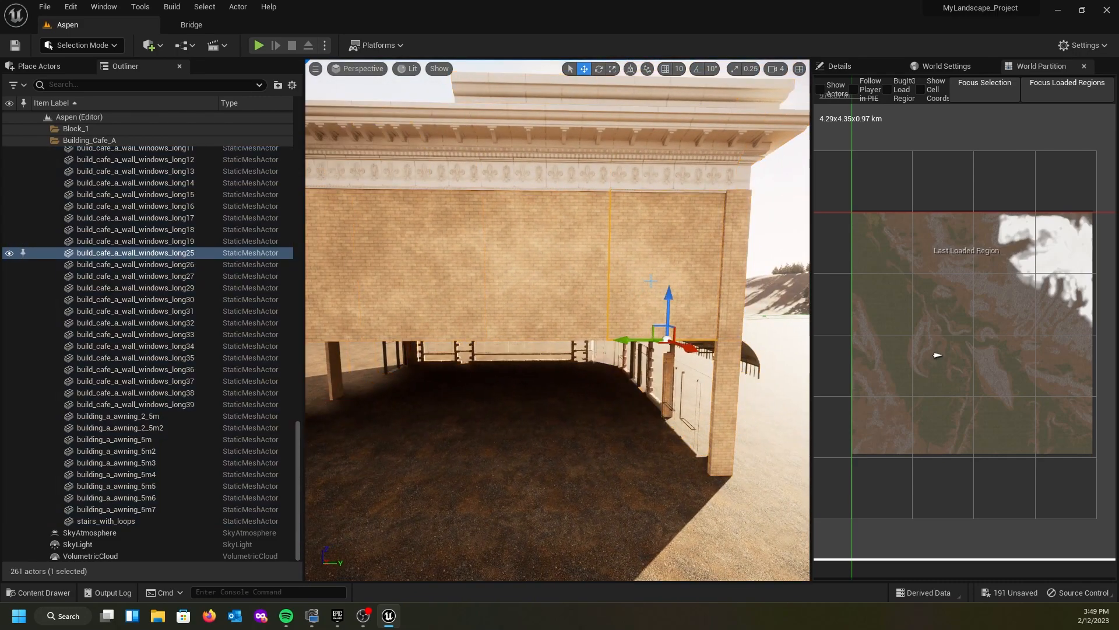
pyautogui.click(553, 278)
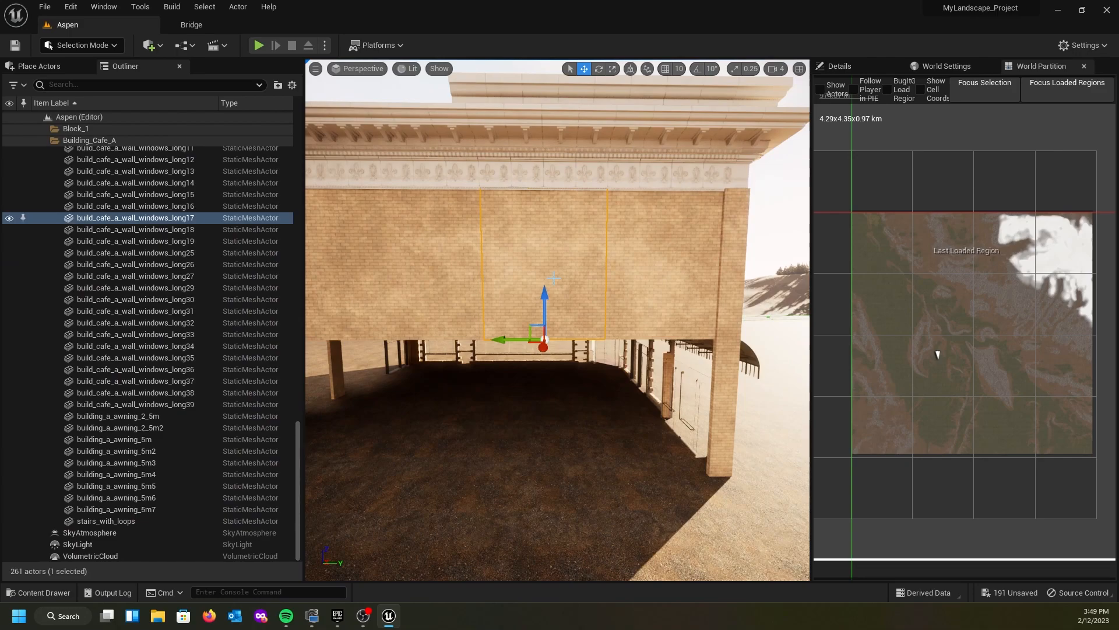
pyautogui.keyDown('ctrl'); pyautogui.click(656, 263); pyautogui.keyUp('ctrl')
pyautogui.keyDown('ctrl'); pyautogui.click(453, 271); pyautogui.keyUp('ctrl')
pyautogui.moveTo(465, 318); pyautogui.dragTo(393, 316, button='right')
pyautogui.keyDown('ctrl'); pyautogui.click(490, 278); pyautogui.keyUp('ctrl')
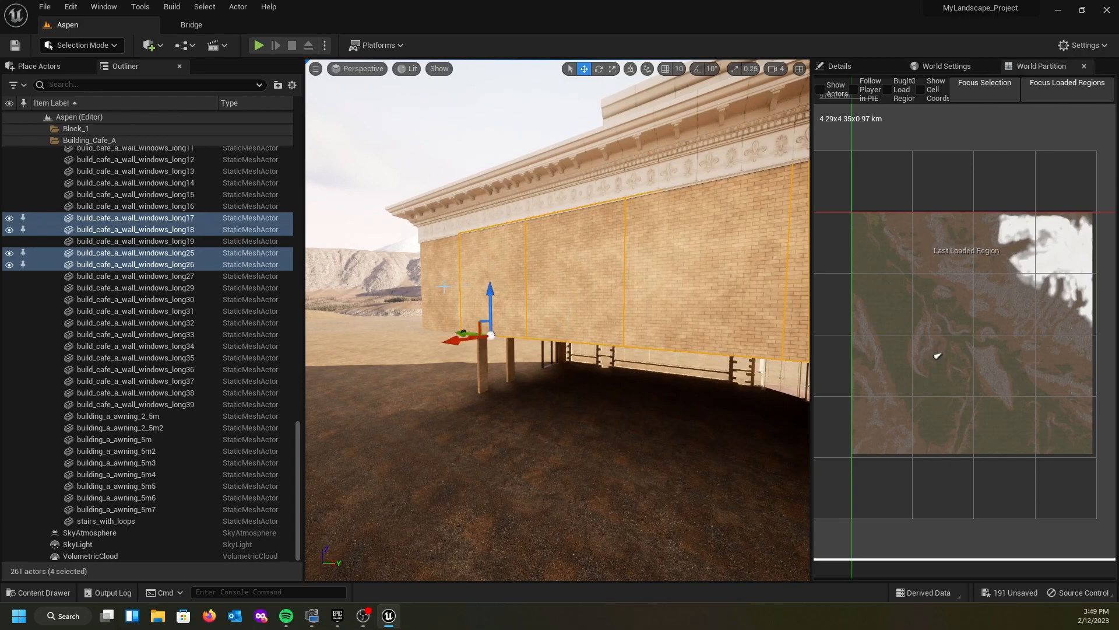
pyautogui.keyDown('ctrl'); pyautogui.click(442, 286); pyautogui.keyUp('ctrl')
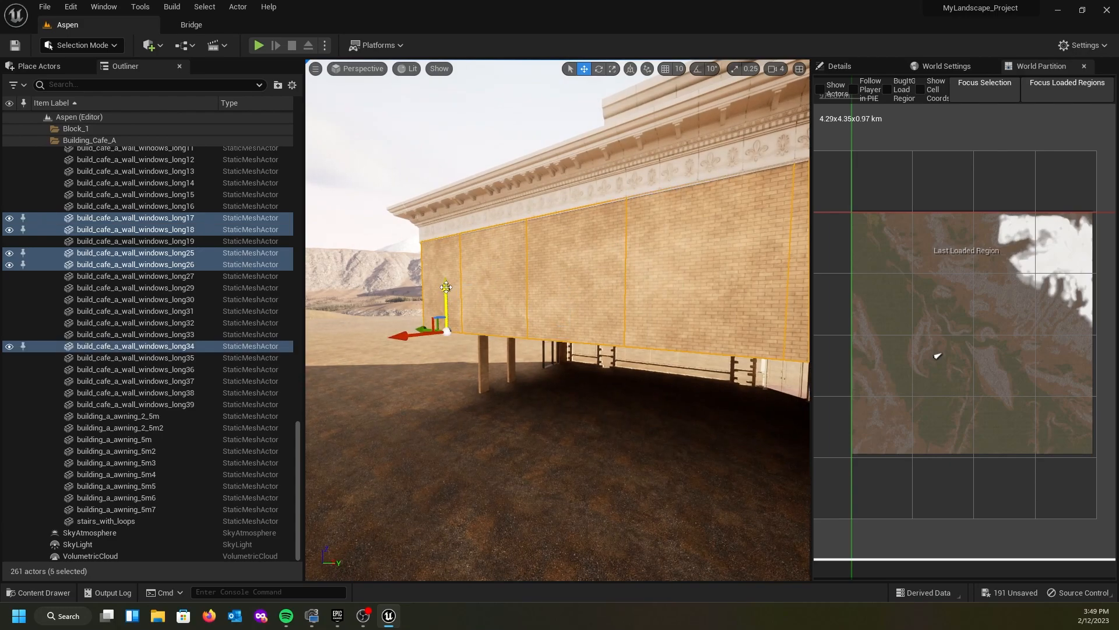
pyautogui.moveTo(514, 452); pyautogui.dragTo(947, 434, button='right')
pyautogui.press('w')
pyautogui.press('s')
pyautogui.press('f')
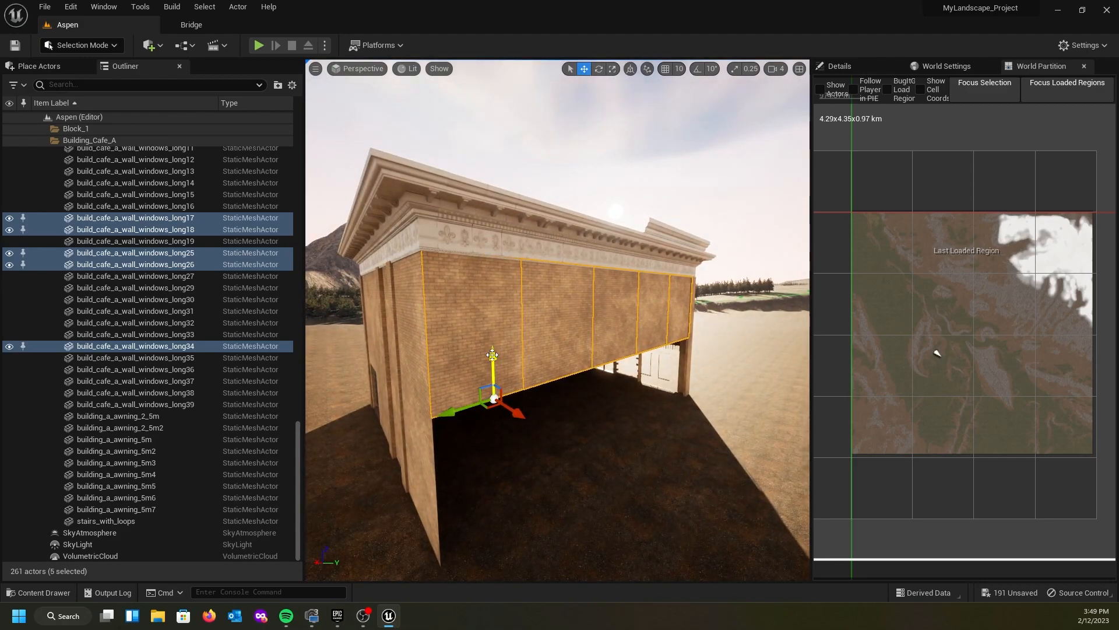
pyautogui.keyDown('alt'); pyautogui.moveTo(493, 355); pyautogui.dragTo(518, 448); pyautogui.keyUp('alt')
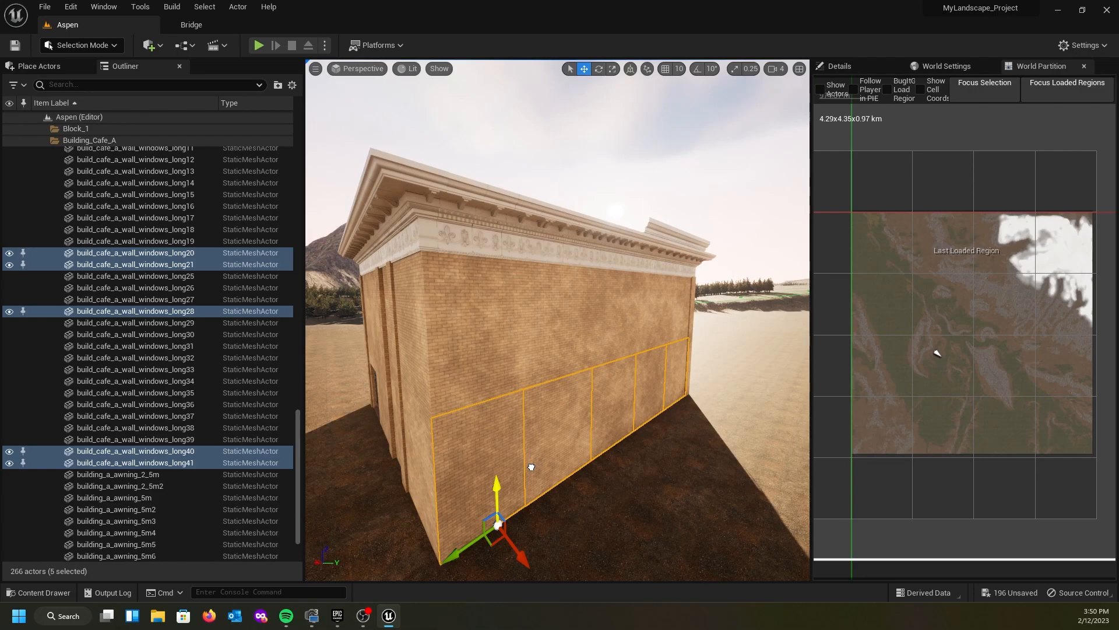
# - Inspect the bricked back wall up close at its corner and edges for gaps between the wall panels
pyautogui.moveTo(614, 451); pyautogui.dragTo(667, 415, button='right')
pyautogui.press('w')
pyautogui.moveTo(547, 427); pyautogui.dragTo(504, 428, button='right')
pyautogui.press('q')
pyautogui.press('a')
pyautogui.press('a')
pyautogui.press('a')
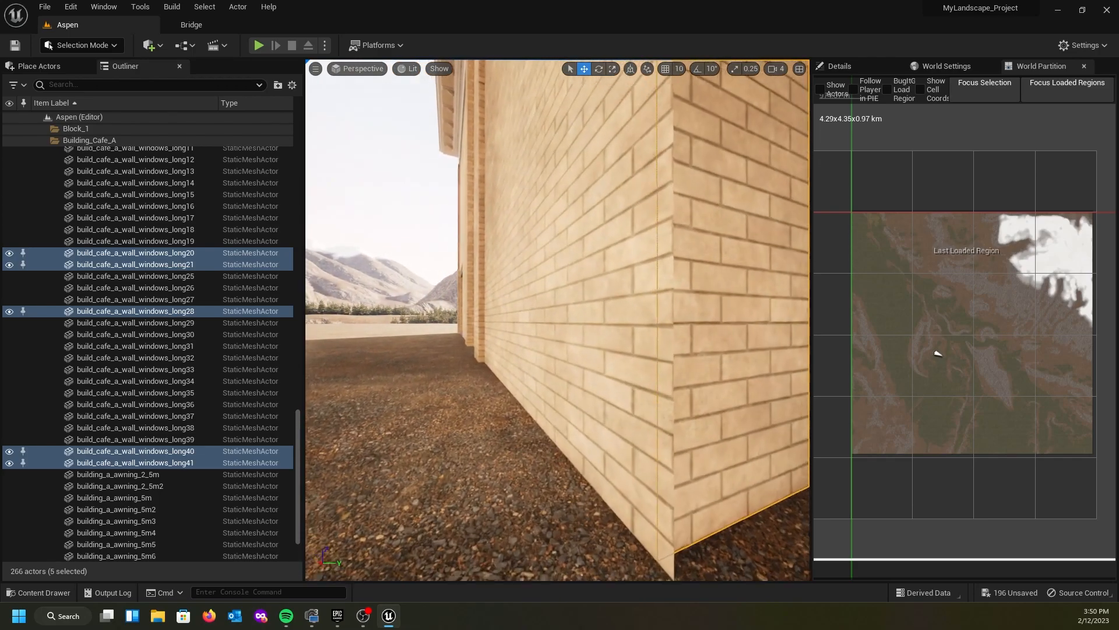
pyautogui.moveTo(552, 429); pyautogui.dragTo(565, 434, button='right')
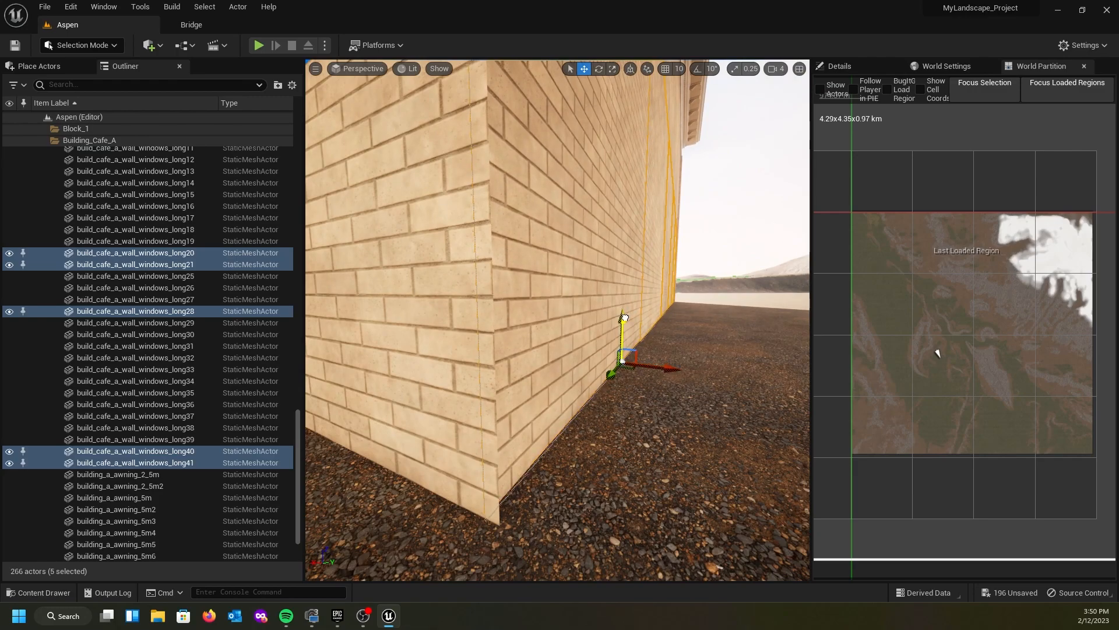
pyautogui.moveTo(658, 420); pyautogui.dragTo(571, 384, button='right')
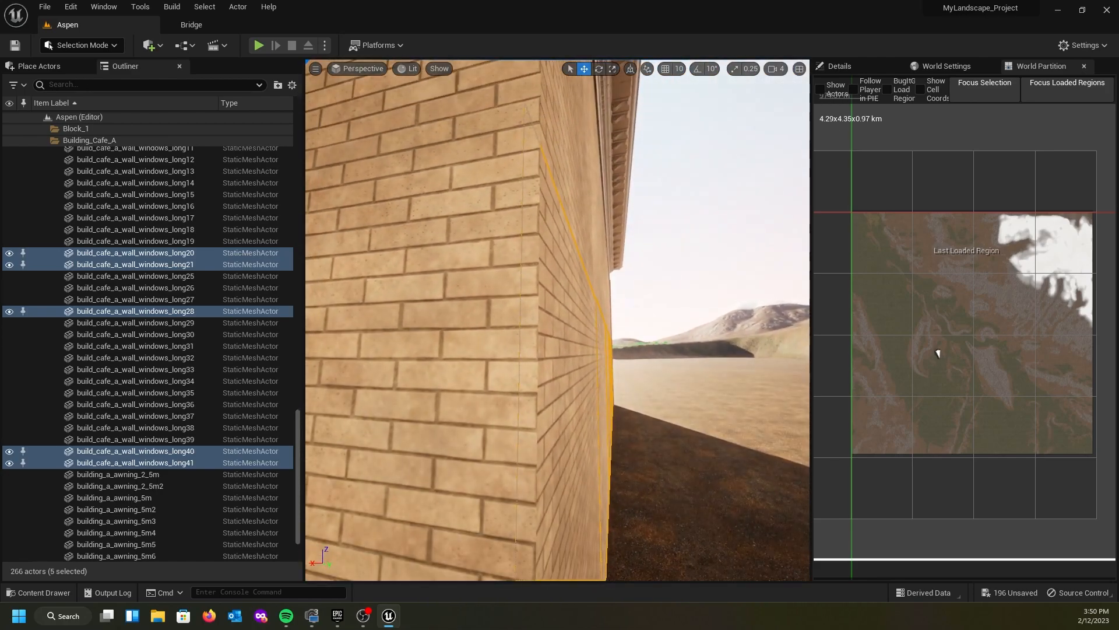
pyautogui.moveTo(571, 385); pyautogui.dragTo(466, 385, button='right')
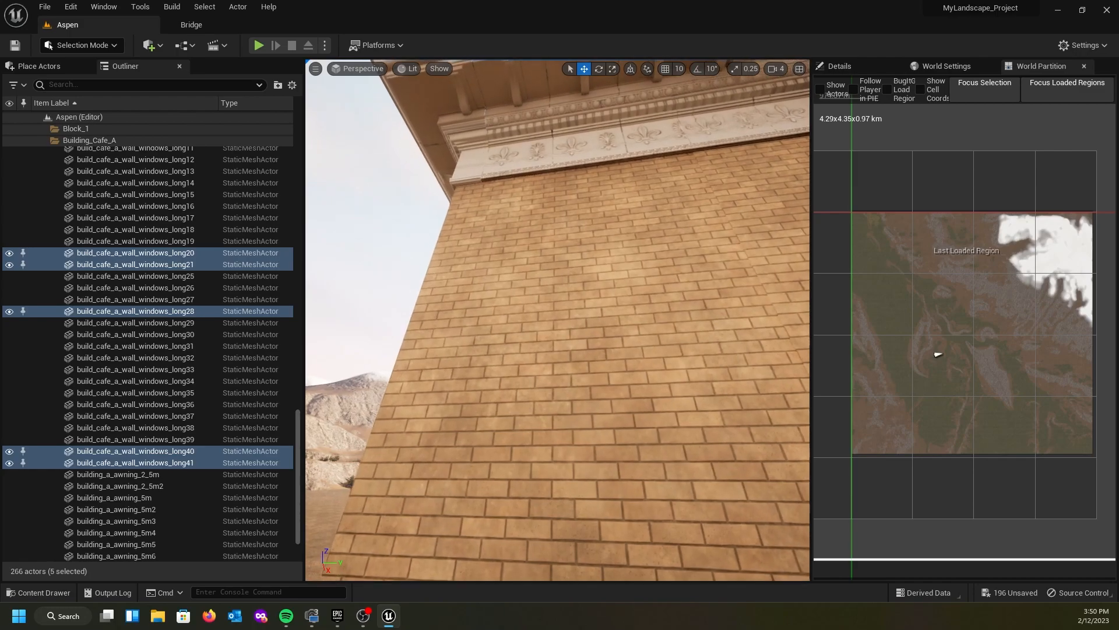
pyautogui.moveTo(466, 384); pyautogui.dragTo(617, 385, button='right')
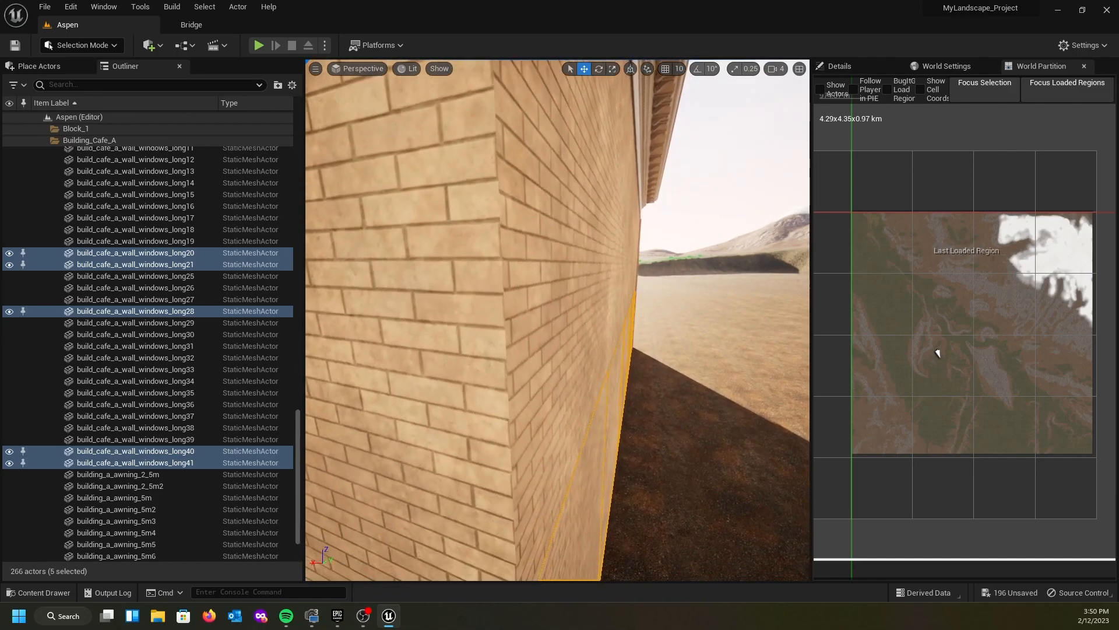
pyautogui.moveTo(618, 384); pyautogui.dragTo(524, 385, button='right')
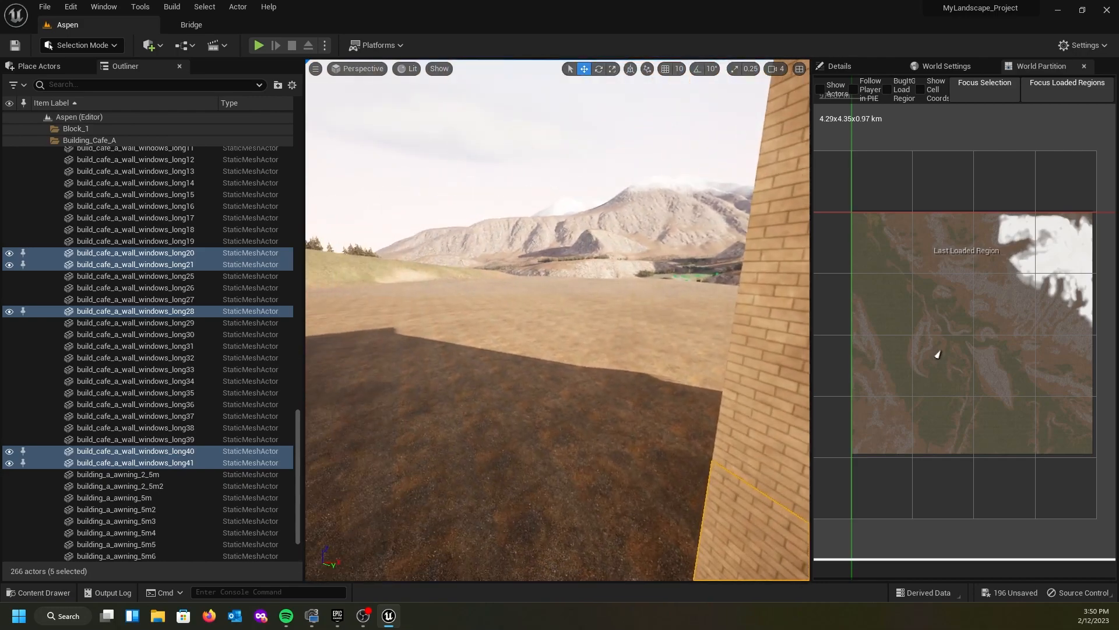
pyautogui.press('d')
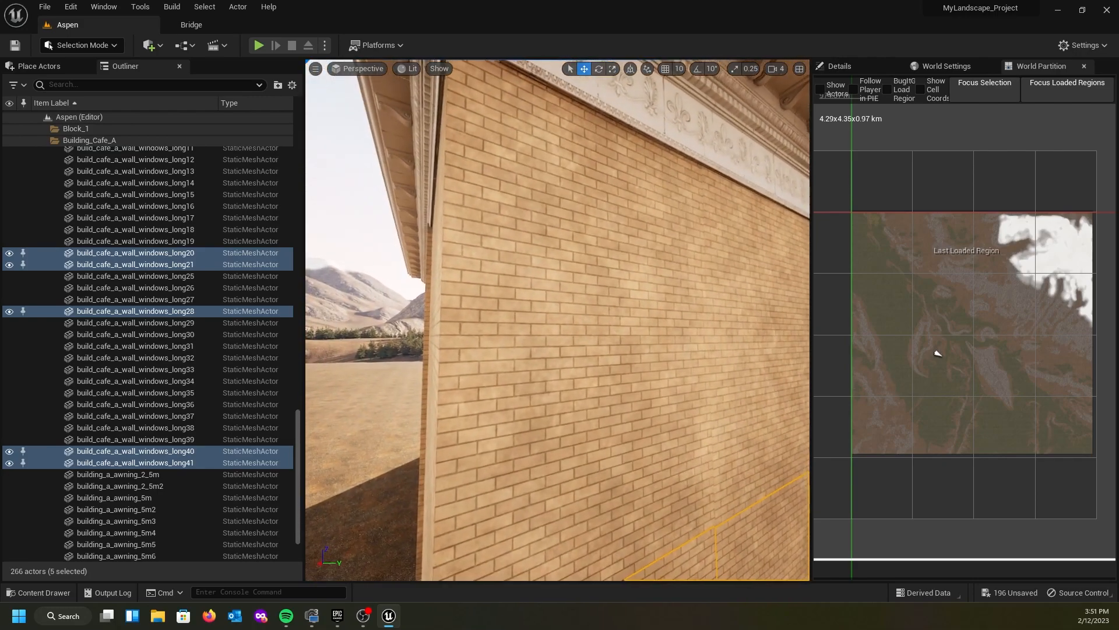
# - Duplicate the two stacked corner panels build_cafe_a_wall_windows_long15 and long16 across the back wall to its opposite corner
pyautogui.moveTo(557, 319); pyautogui.dragTo(453, 338, button='right')
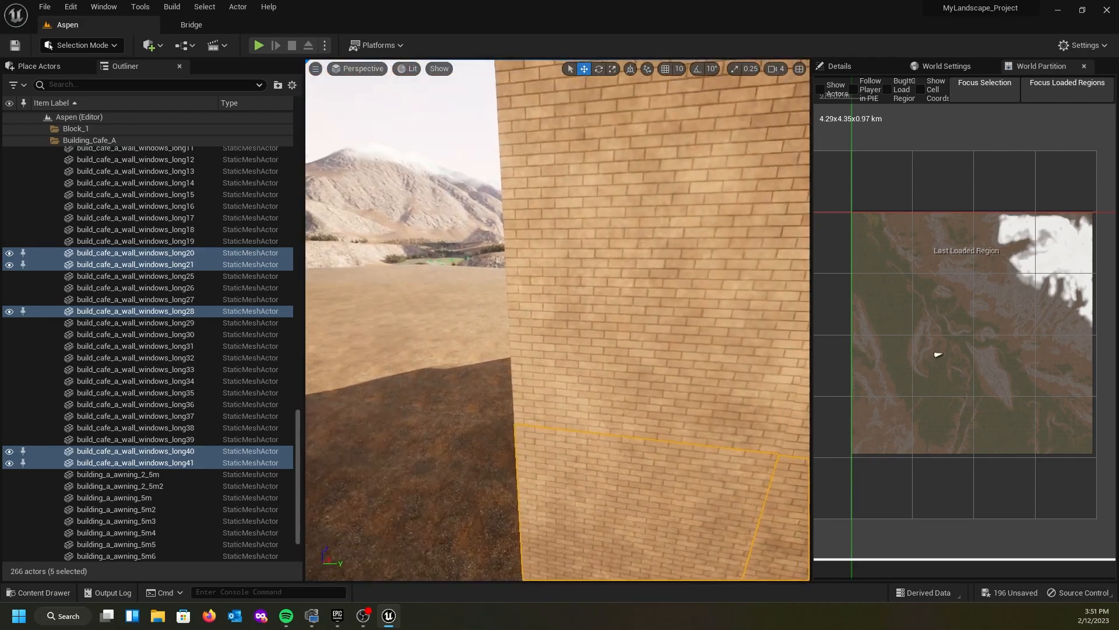
pyautogui.moveTo(557, 320); pyautogui.dragTo(504, 296, button='right')
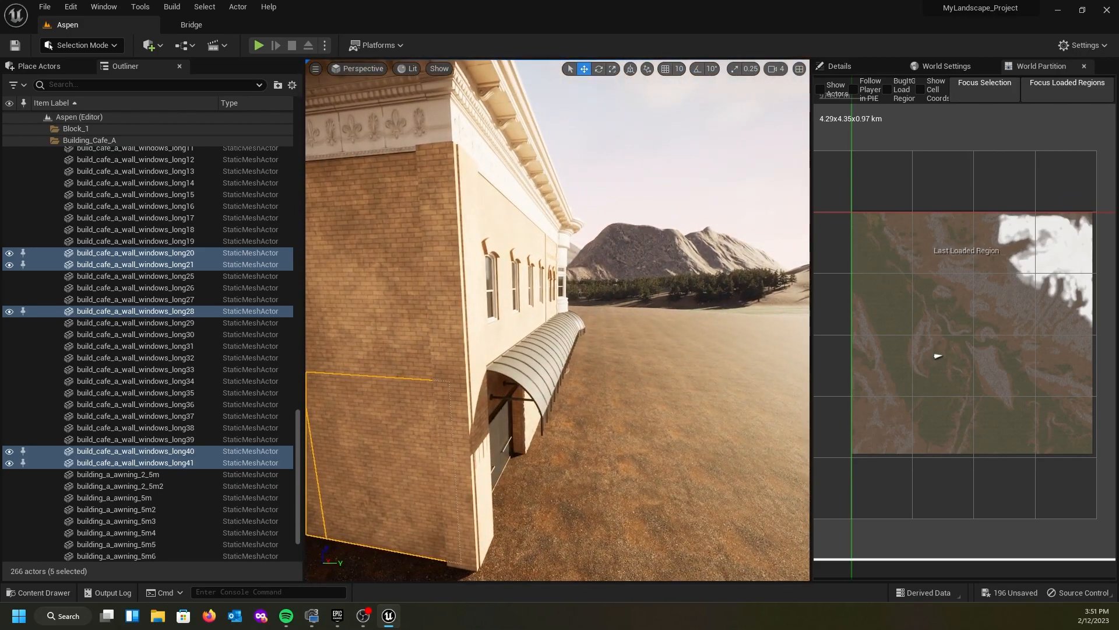
pyautogui.click(438, 154)
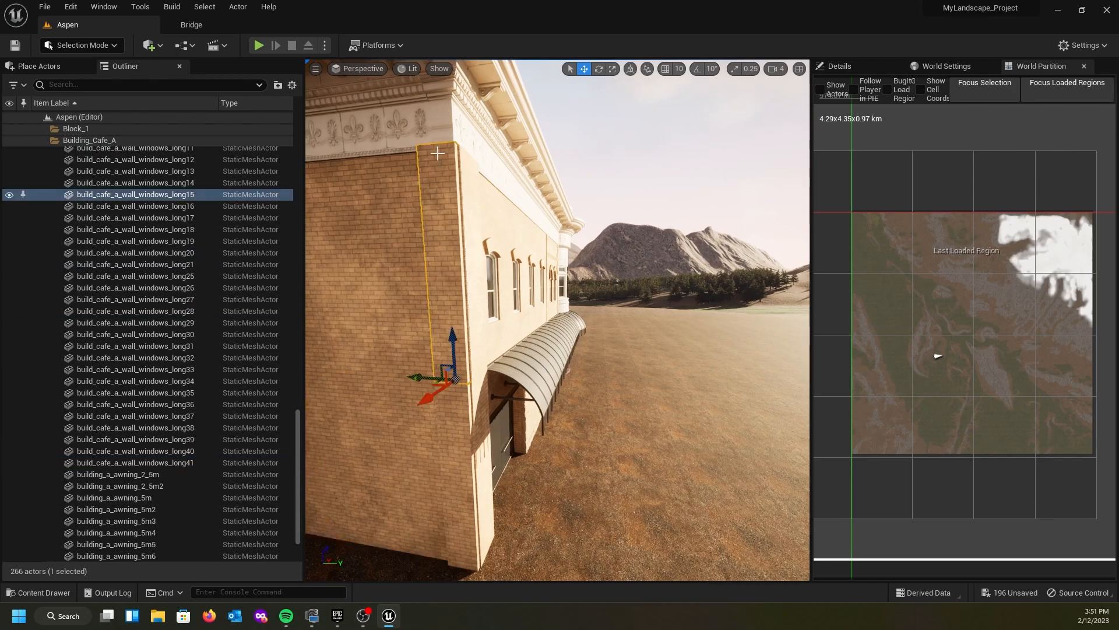
pyautogui.keyDown('ctrl'); pyautogui.click(450, 451); pyautogui.keyUp('ctrl')
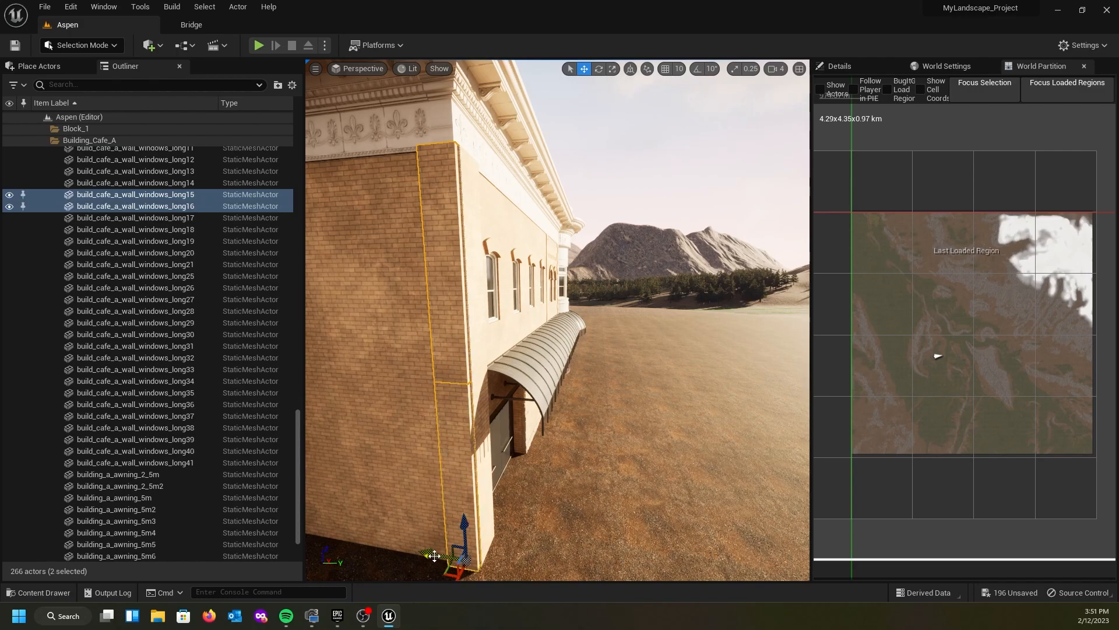
pyautogui.moveTo(427, 551)
pyautogui.keyDown('alt'); pyautogui.mouseDown()
pyautogui.moveTo(373, 545)
pyautogui.moveTo(414, 555)
pyautogui.mouseUp(); pyautogui.keyUp('alt')
pyautogui.moveTo(413, 555); pyautogui.dragTo(368, 551, button='right')
pyautogui.moveTo(536, 462); pyautogui.dragTo(453, 429)
pyautogui.moveTo(454, 430); pyautogui.dragTo(606, 449, button='right')
pyautogui.moveTo(385, 512); pyautogui.dragTo(383, 513, button='right')
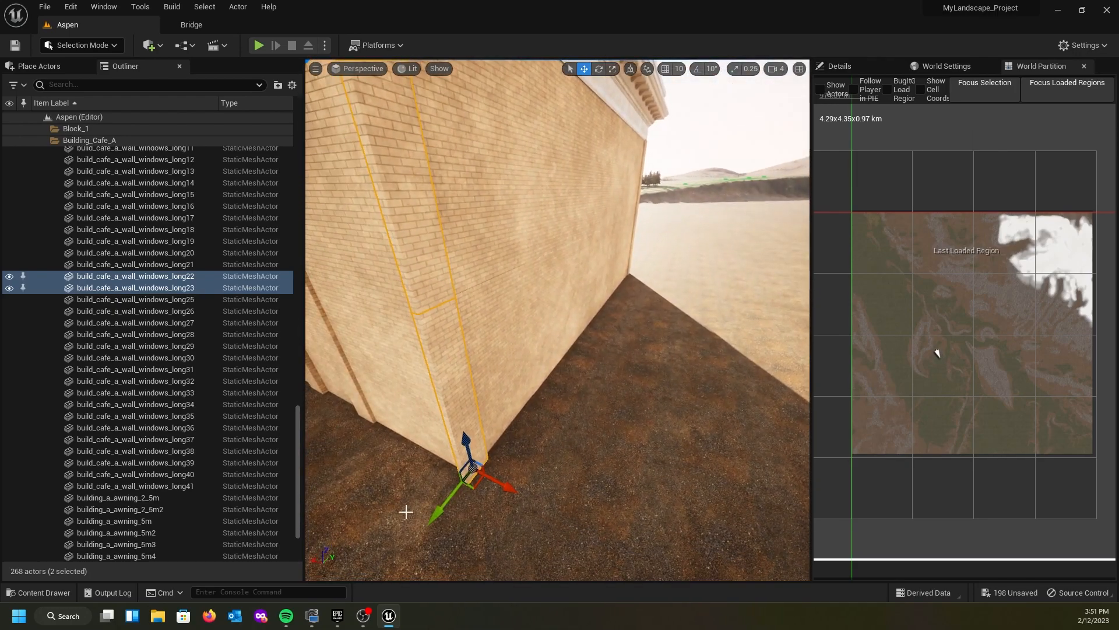
# - Shift the duplicated corner panels along the back wall until their edge lines up with the adjoining side wall
pyautogui.moveTo(440, 507); pyautogui.dragTo(446, 497)
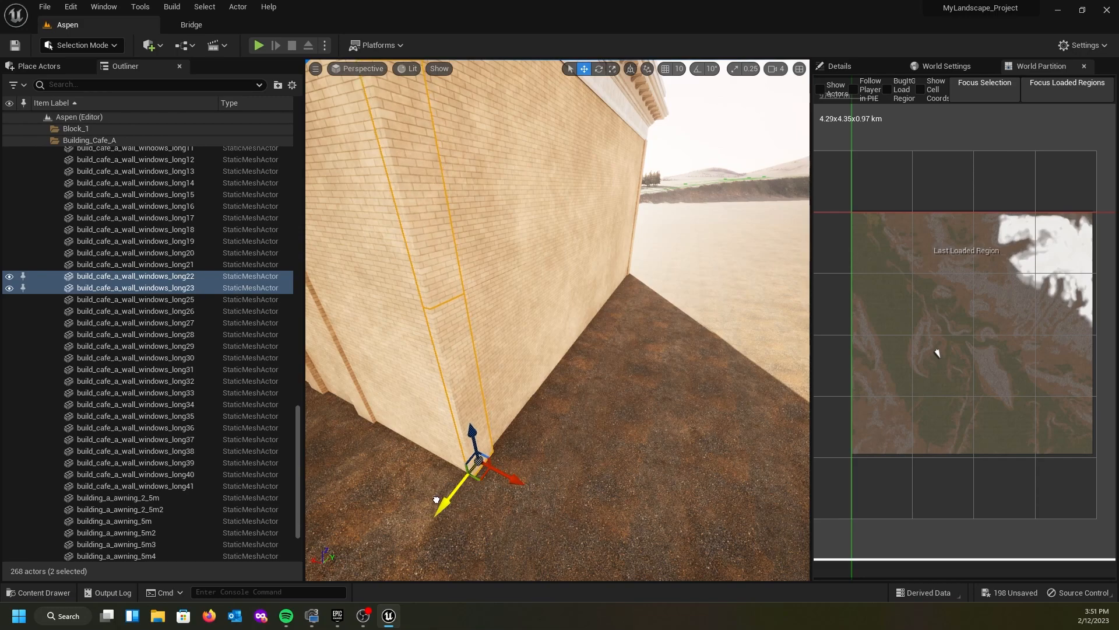
pyautogui.moveTo(440, 505); pyautogui.dragTo(529, 472, button='right')
pyautogui.press('a')
pyautogui.press('s')
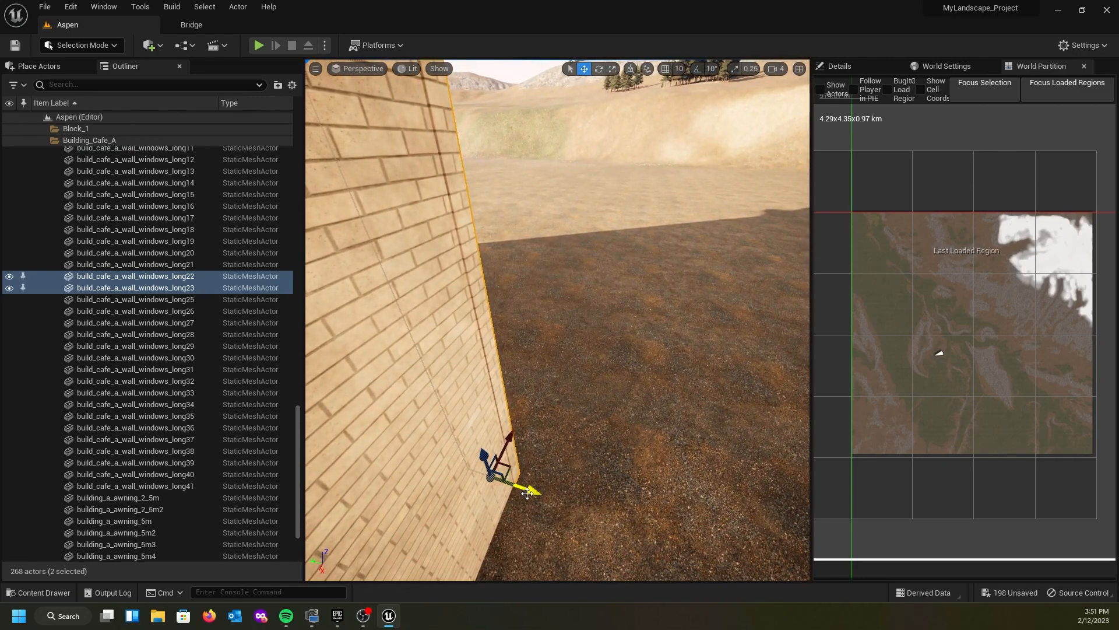
pyautogui.moveTo(527, 494); pyautogui.dragTo(529, 493)
# - Play the level and run the character along the cafe's windowed side and onto the round entrance steps
pyautogui.moveTo(551, 305); pyautogui.dragTo(373, 191, button='right')
pyautogui.press('d')
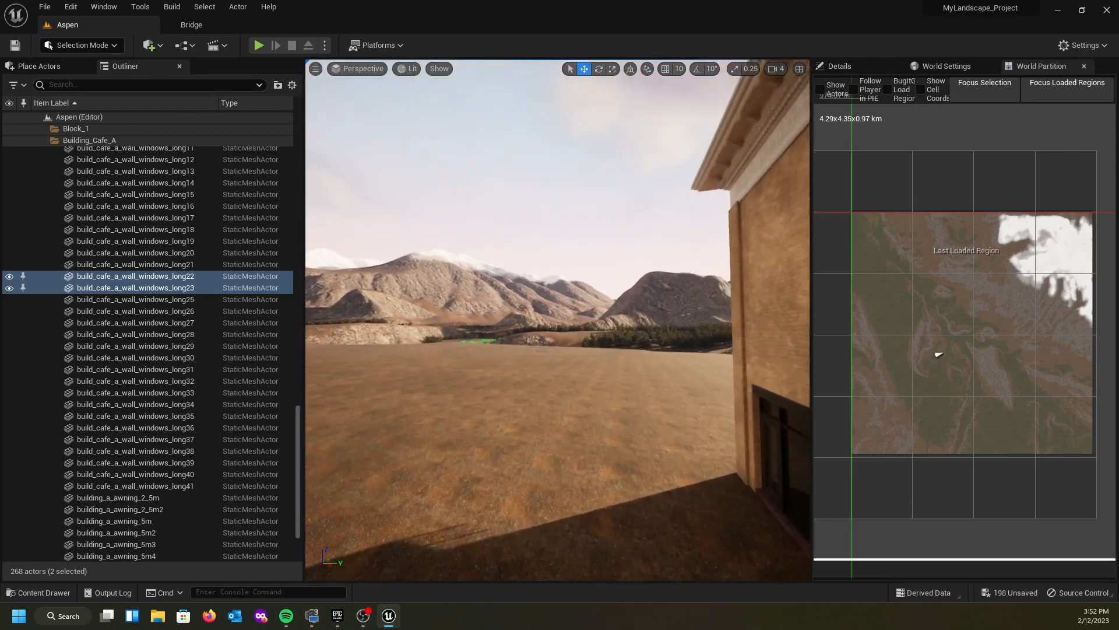
pyautogui.moveTo(503, 199); pyautogui.dragTo(569, 199, button='right')
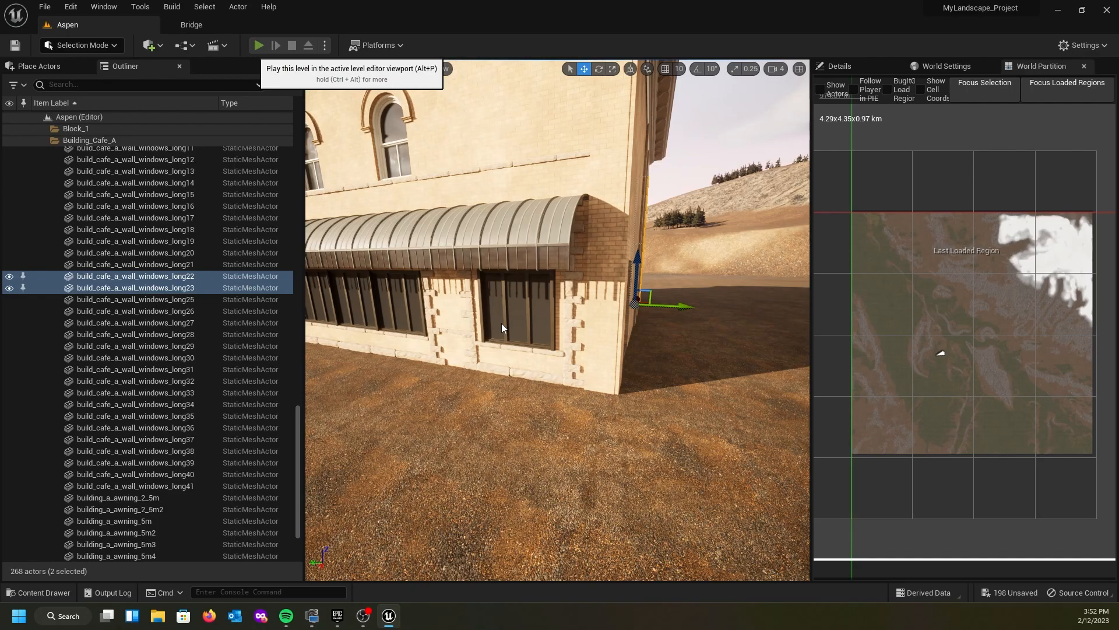
pyautogui.hotkey('alt', 'p')
pyautogui.press('w')
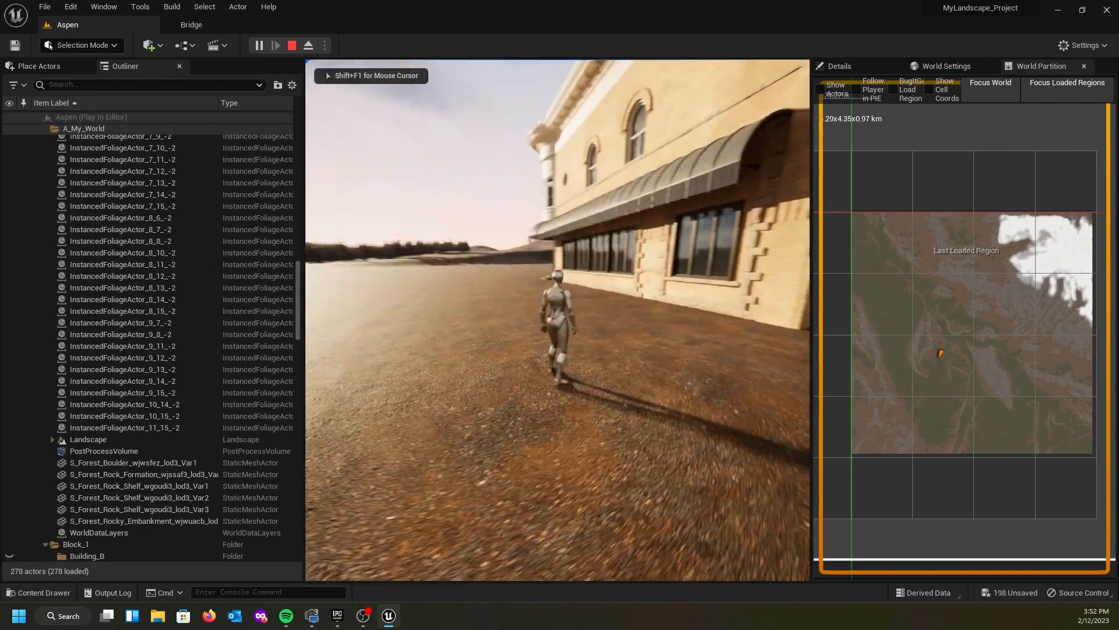
pyautogui.press('w')
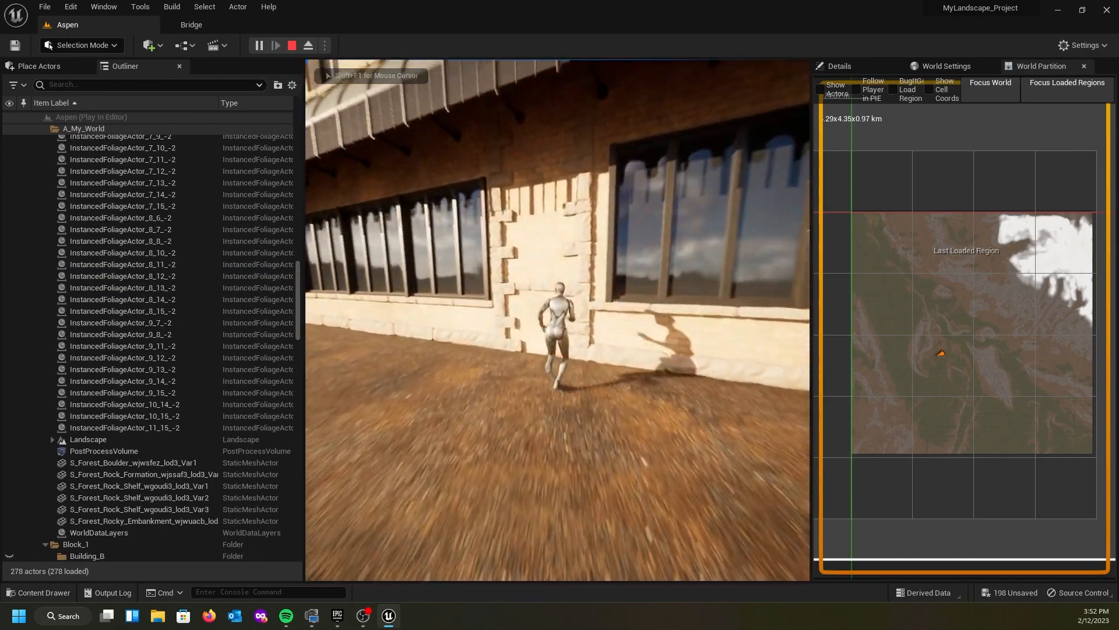
pyautogui.press('w')
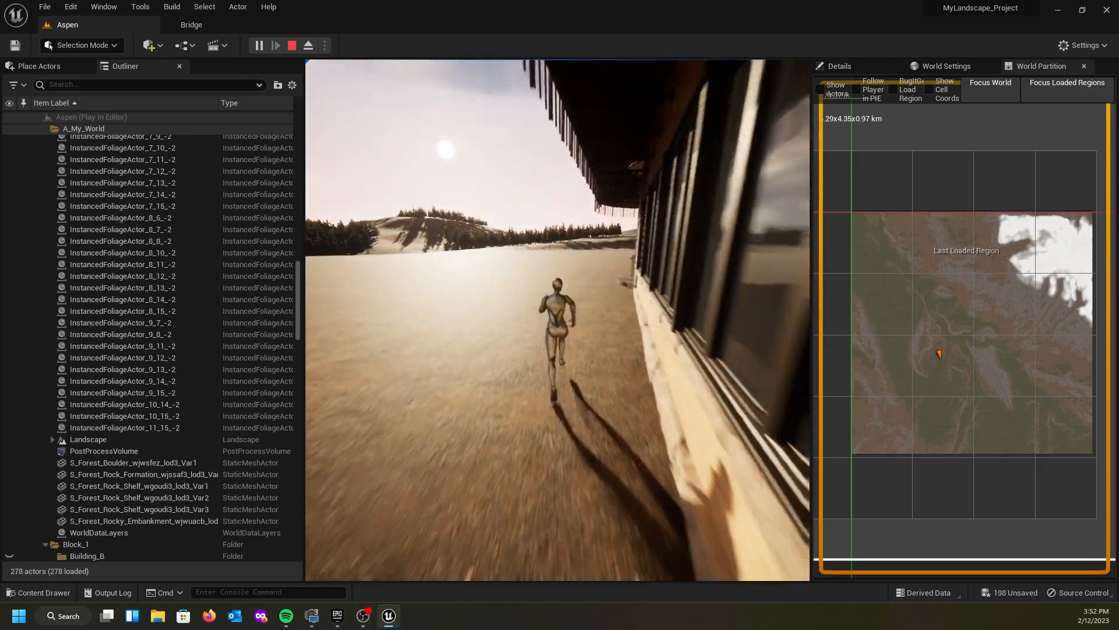
pyautogui.press('w')
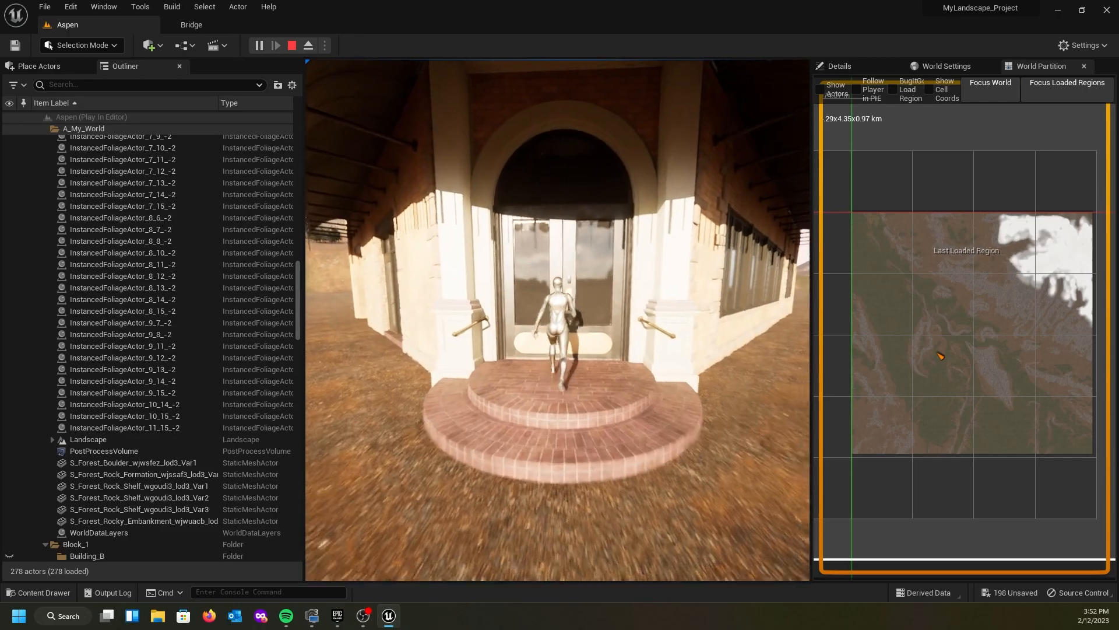
pyautogui.press('w')
pyautogui.press('w')
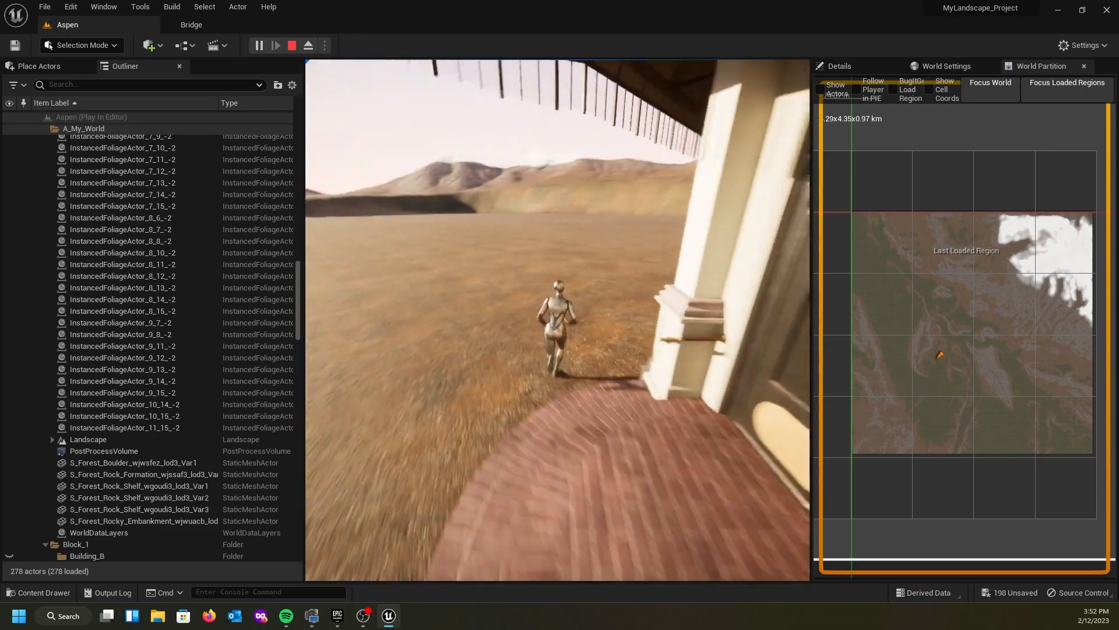
# - Run the character along the cafe's other side and around behind it to check the closed brick back wall
pyautogui.press('w')
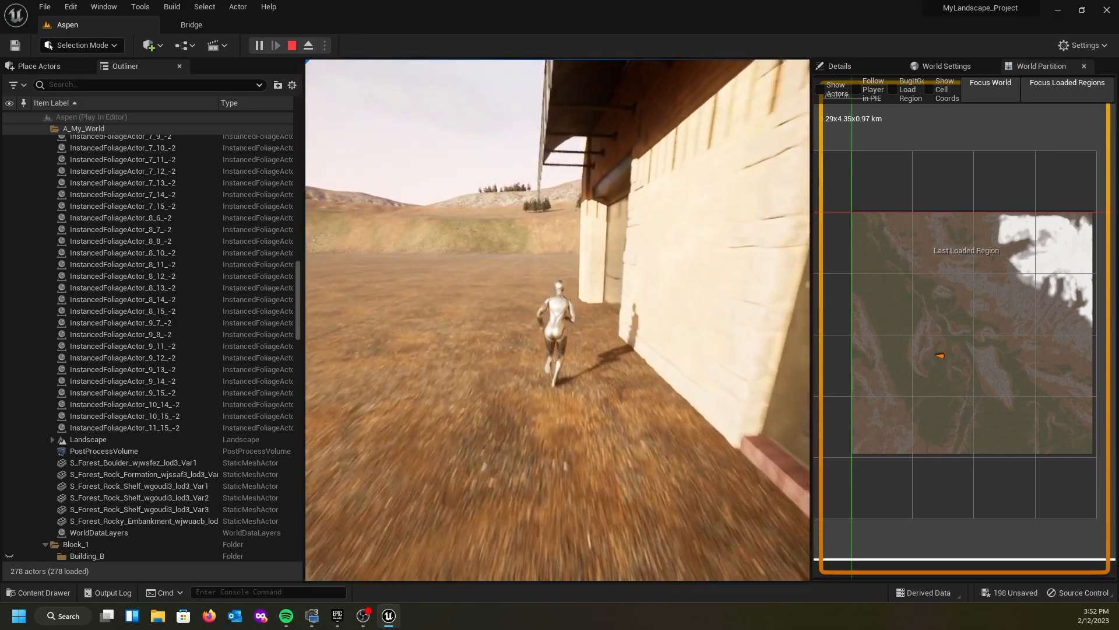
pyautogui.press('w')
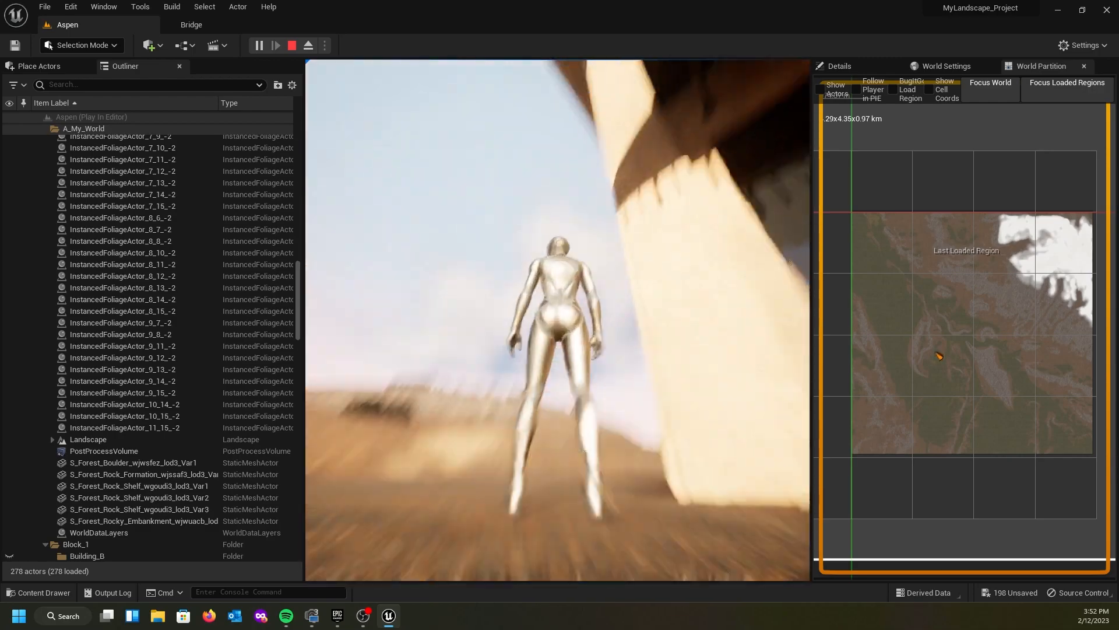
pyautogui.press('w')
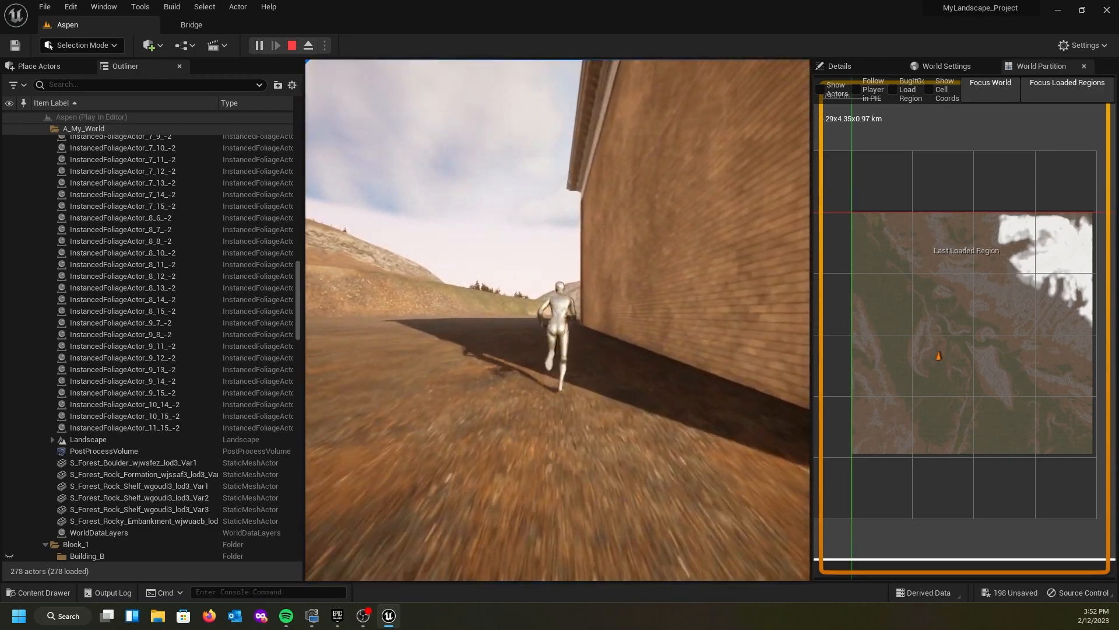
pyautogui.press('w')
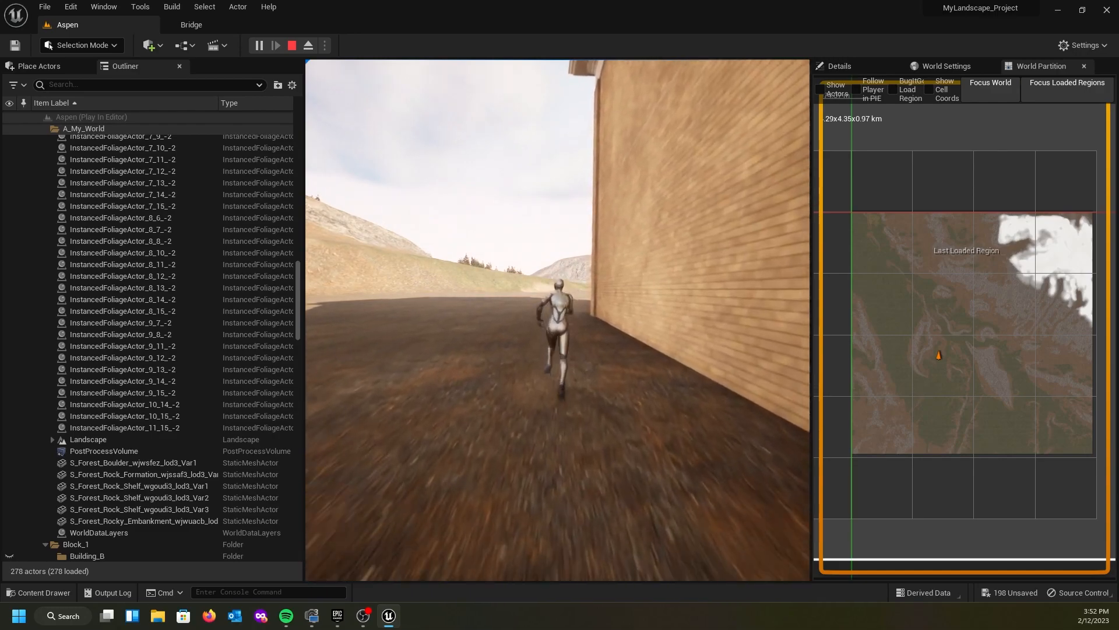
pyautogui.press('w')
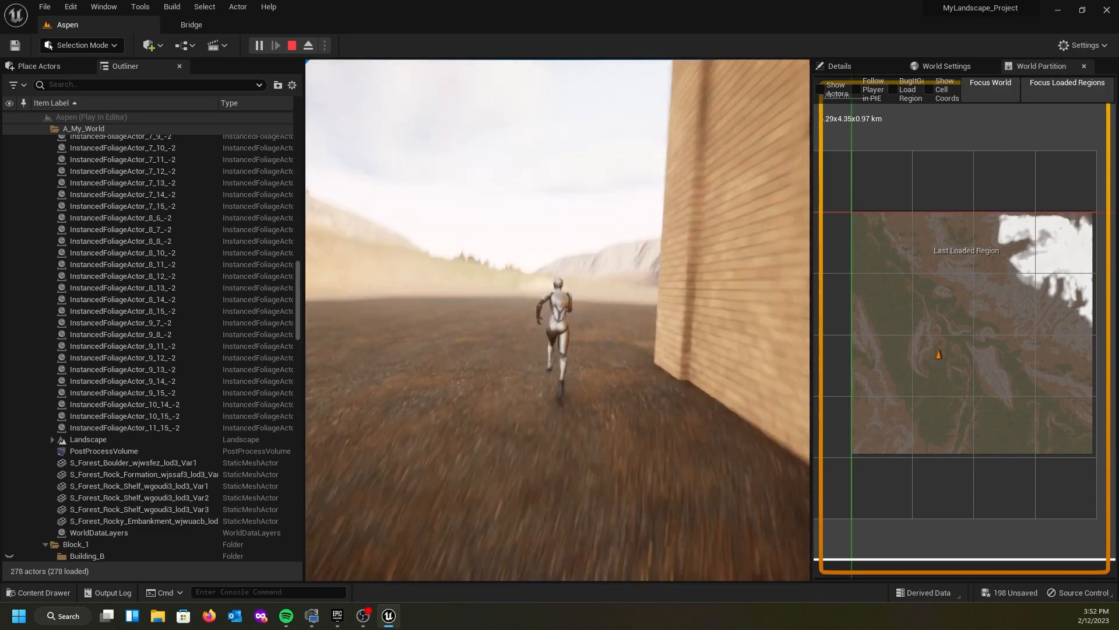
pyautogui.press('w')
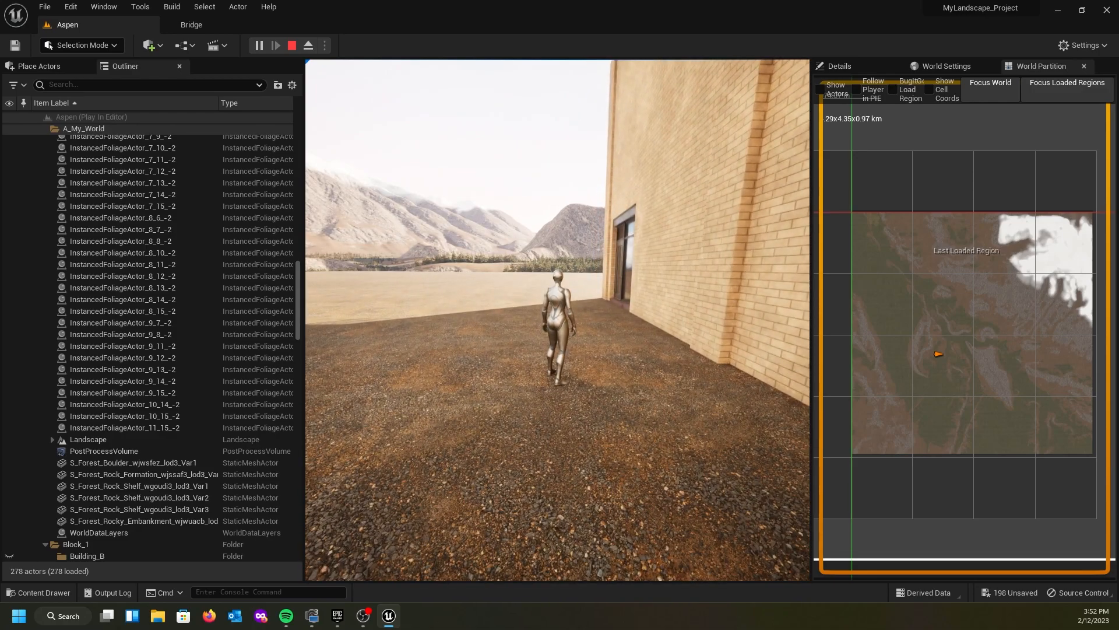
# - Stop the play session and view the cafe's rounded corner entrance from above in the editor
pyautogui.press('Escape')
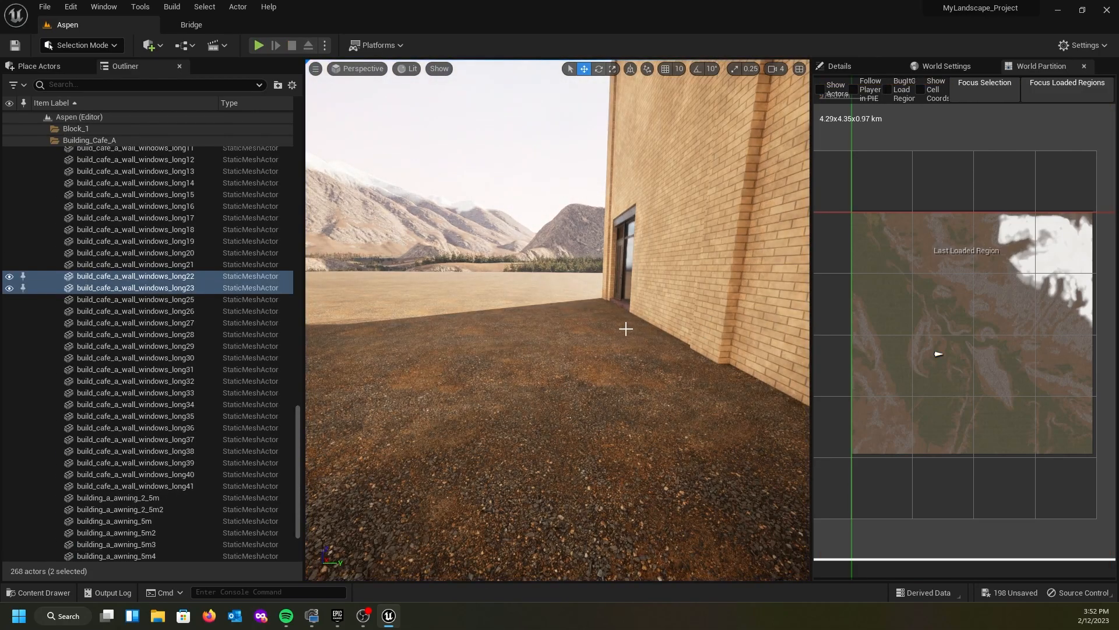
pyautogui.moveTo(439, 342)
pyautogui.mouseDown(button='right')
pyautogui.moveTo(372, 340)
pyautogui.moveTo(373, 384)
pyautogui.moveTo(402, 361)
pyautogui.moveTo(454, 397)
pyautogui.moveTo(452, 339)
pyautogui.mouseUp(button='right')
pyautogui.press('e')
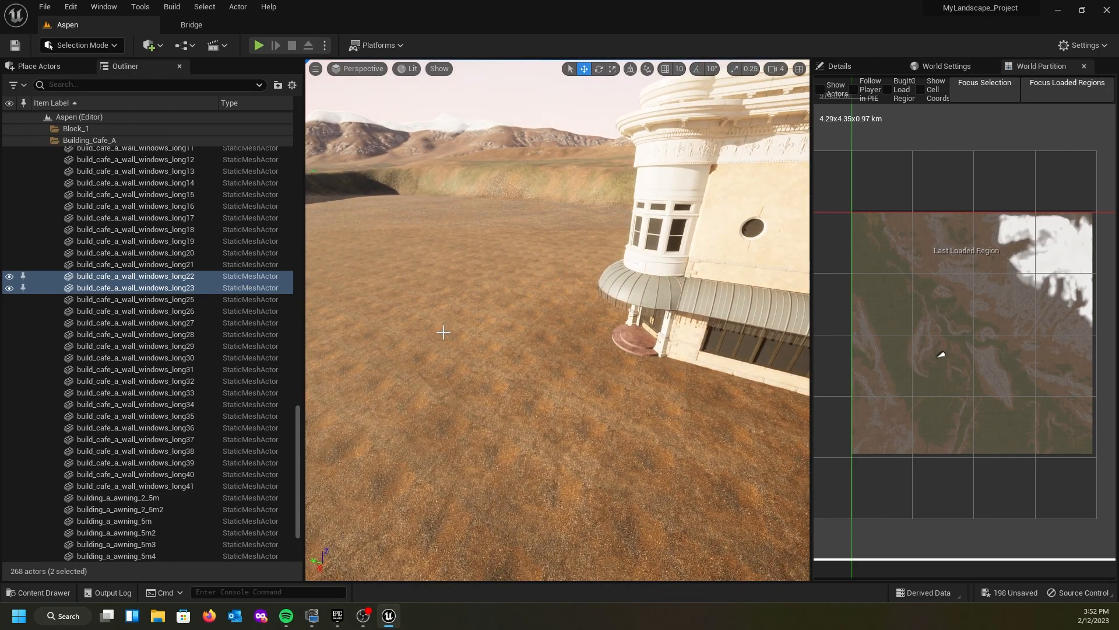
# - Return to the start of the actor list and examine the contents of the A_Bridge folder, leaving it collapsed
pyautogui.scroll(5, 94, 254)
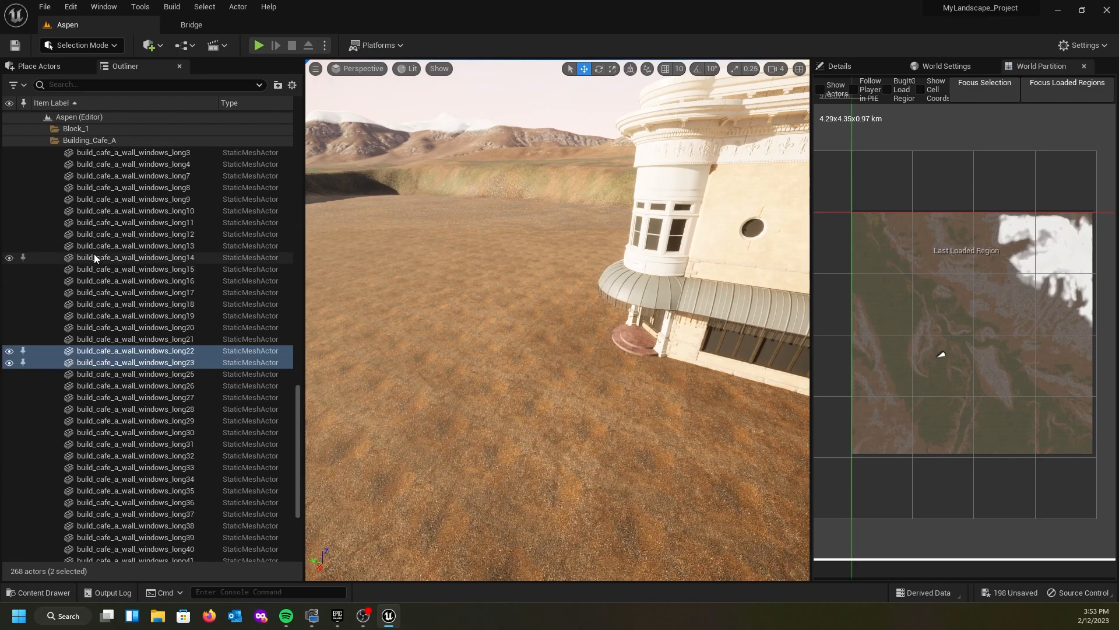
pyautogui.scroll(3, 107, 246)
pyautogui.moveTo(296, 352); pyautogui.dragTo(300, 135)
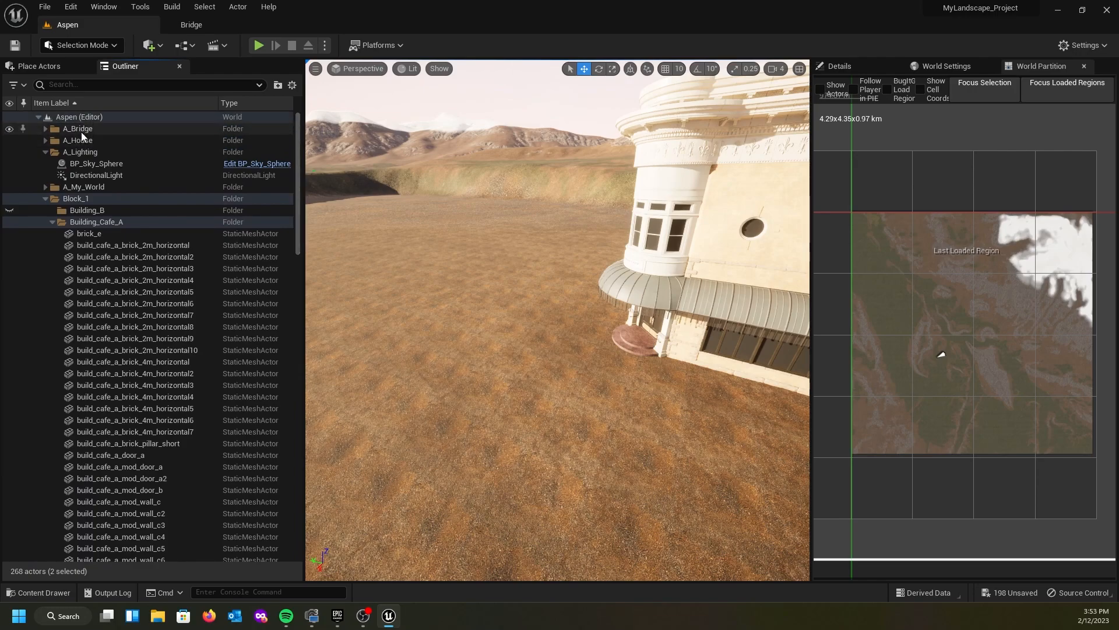
pyautogui.click(46, 128)
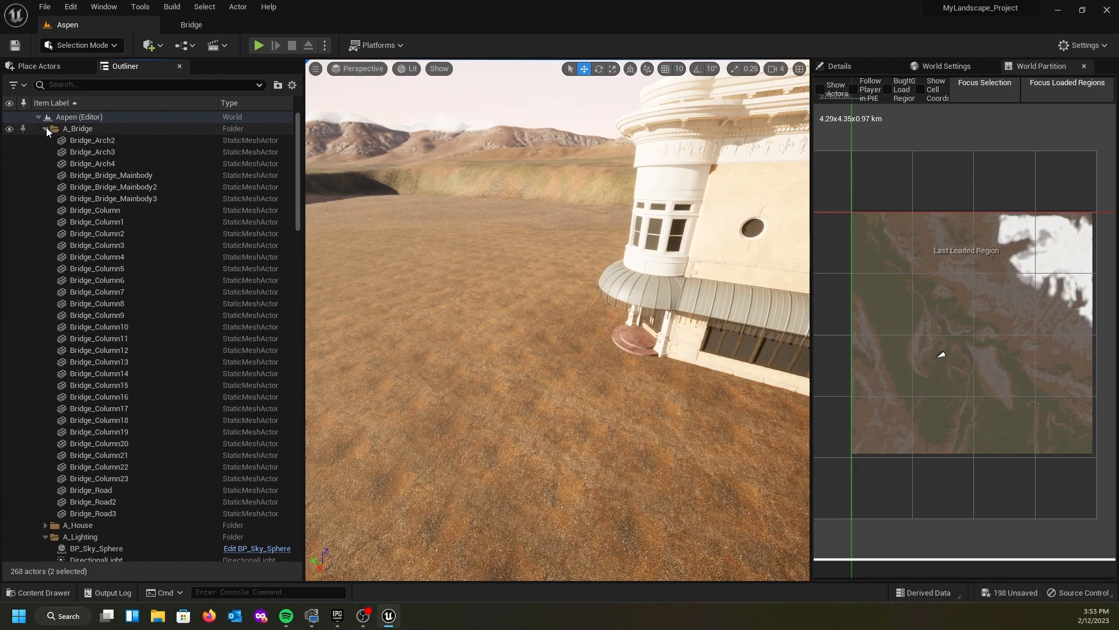
pyautogui.click(45, 128)
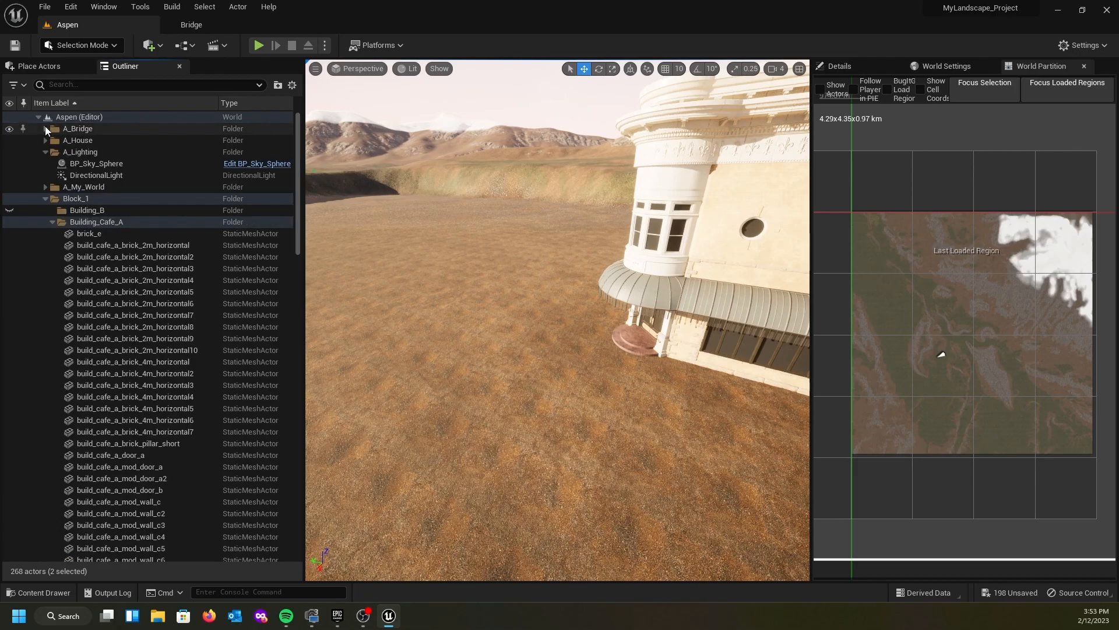
pyautogui.moveTo(464, 219); pyautogui.dragTo(464, 219, button='right')
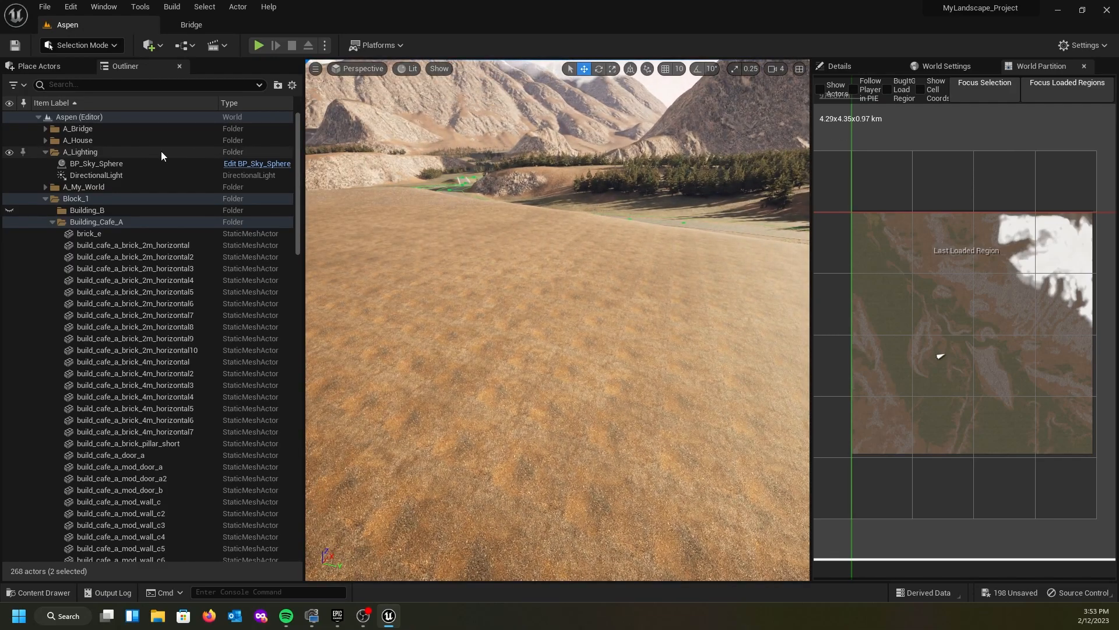
pyautogui.click(82, 130)
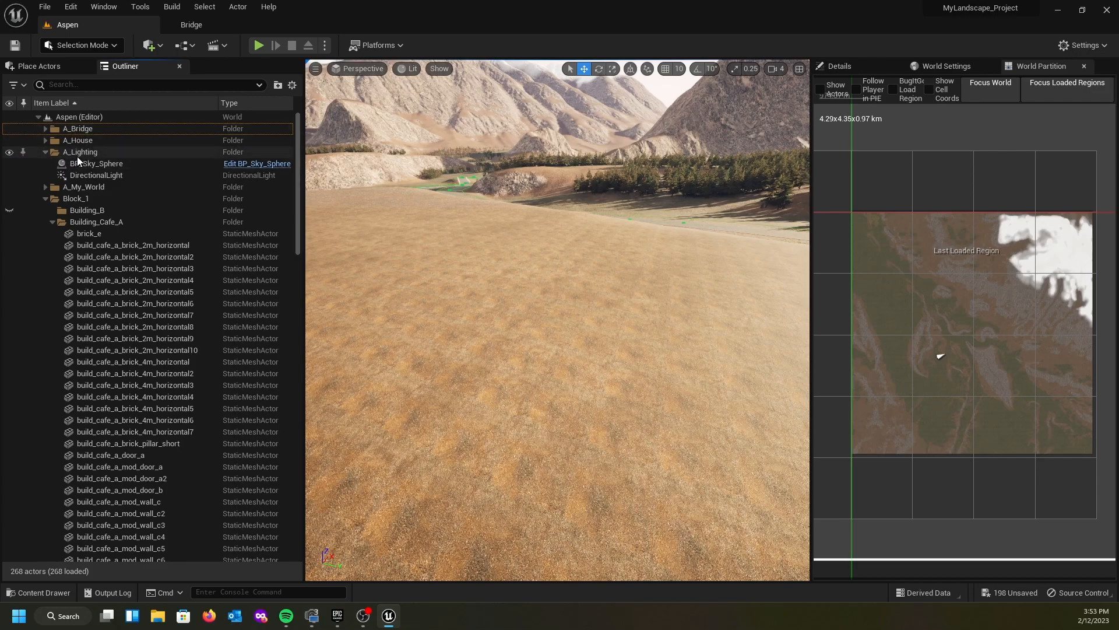
# - Collapse the A_Lighting folder and delete the Building_B folder from Block_1
pyautogui.click(46, 151)
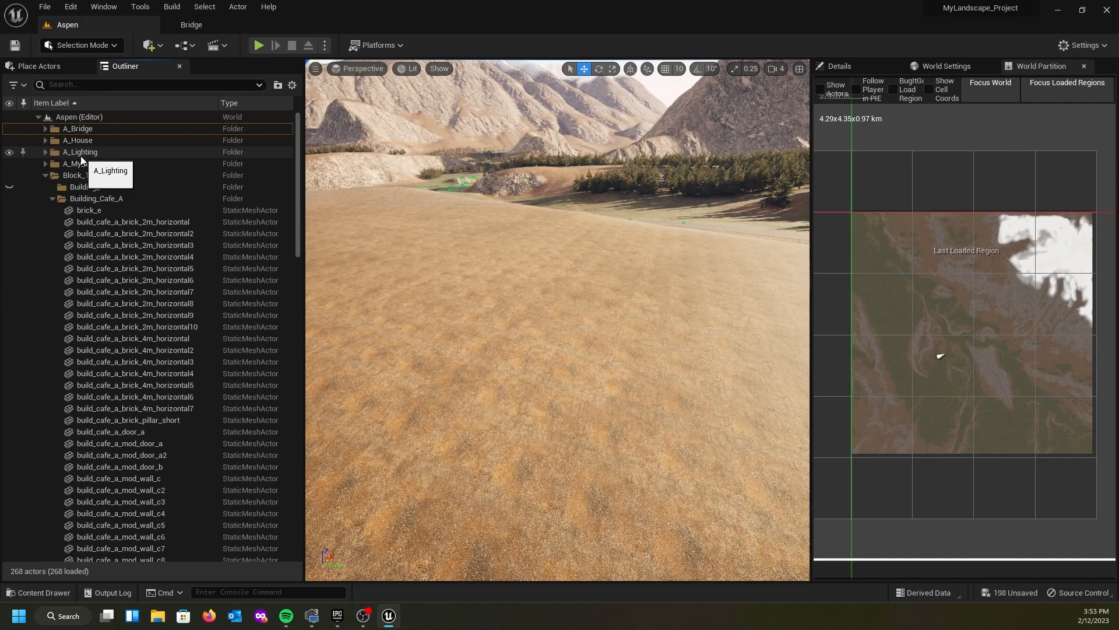
pyautogui.click(82, 187)
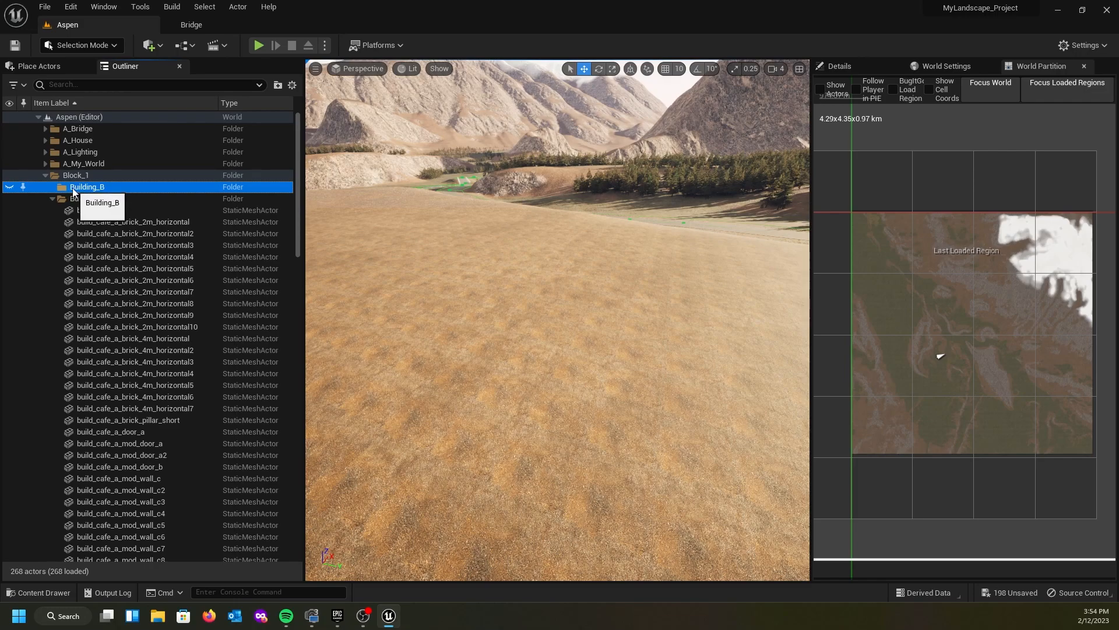
pyautogui.press('Delete')
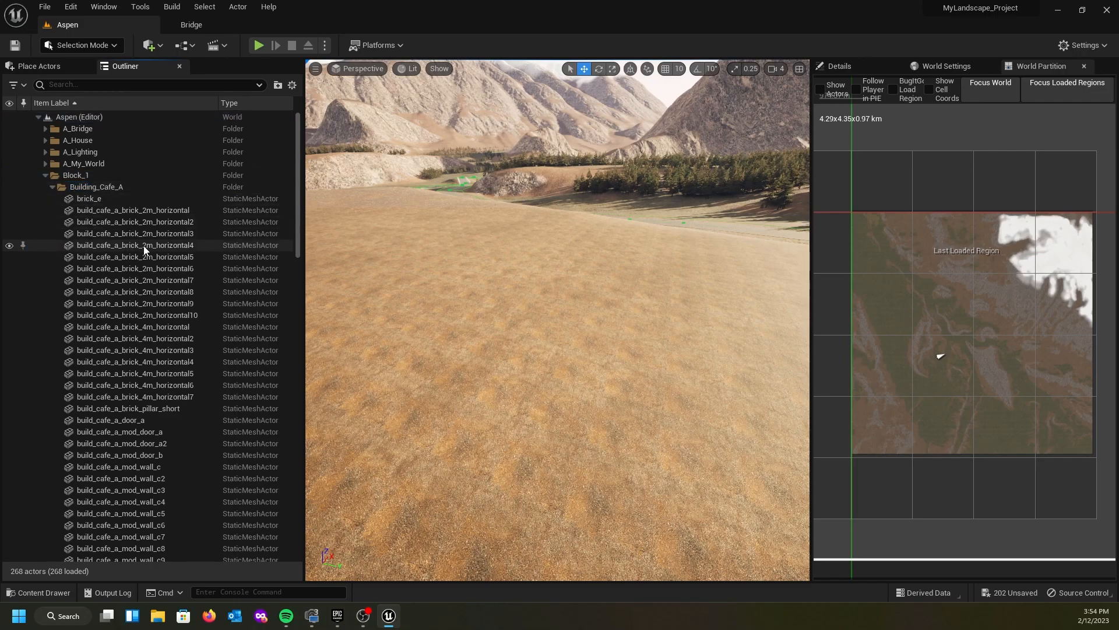
# - Look through the cafe's parts in the Building_Cafe_A folder and collapse that folder
pyautogui.scroll(-5, 145, 247)
pyautogui.scroll(-8, 122, 224)
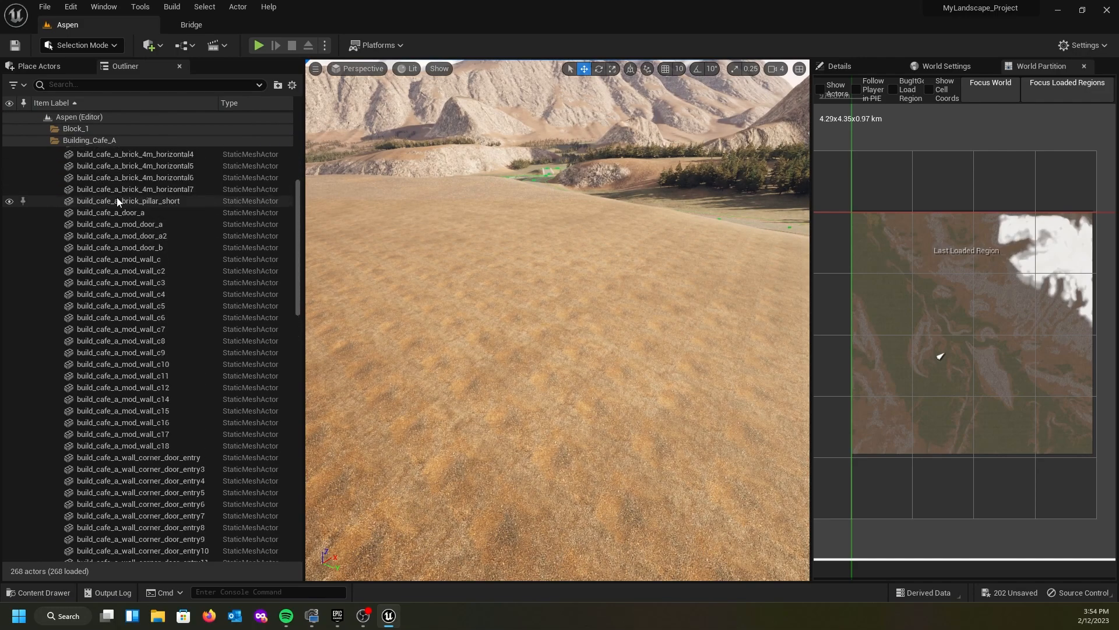
pyautogui.scroll(13, 116, 197)
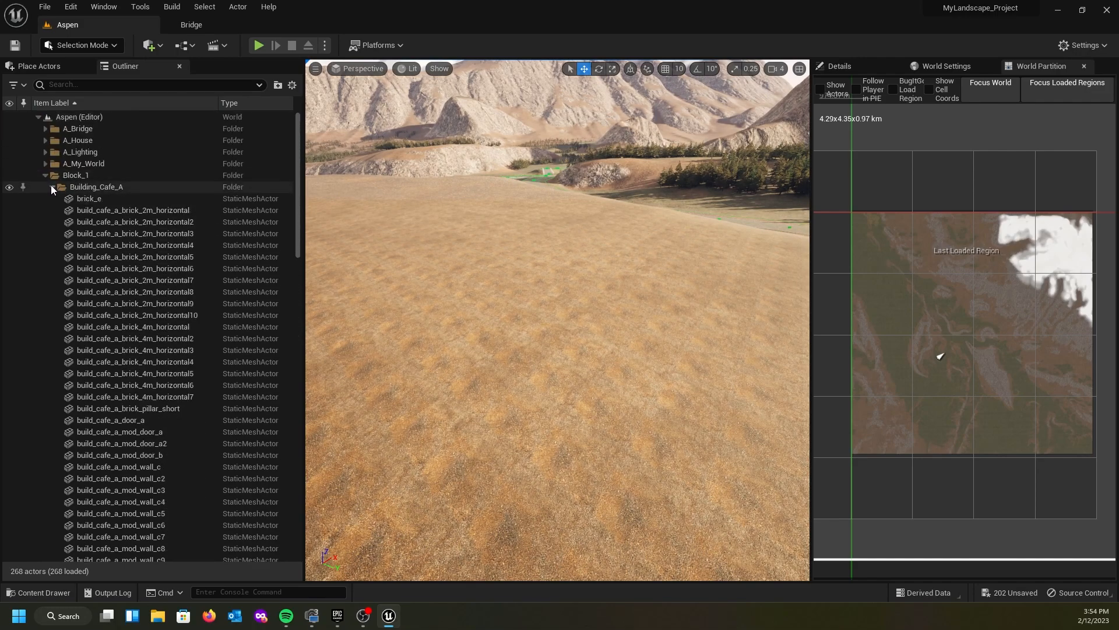
pyautogui.click(51, 186)
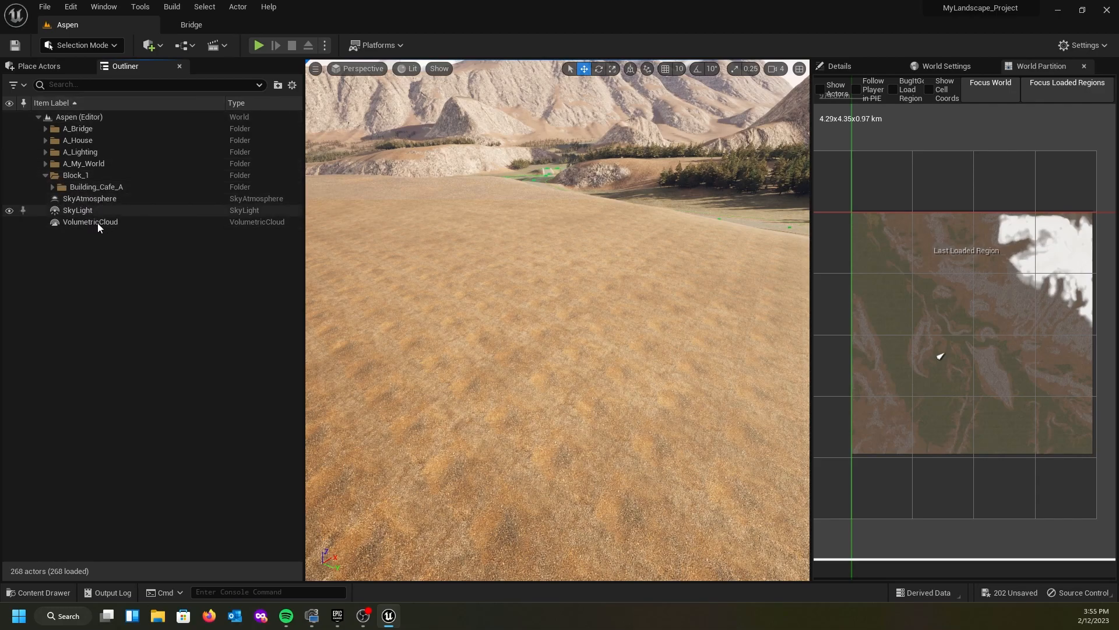
# - Move the SkyAtmosphere, SkyLight and VolumetricCloud actors into the A_Lighting folder
pyautogui.click(46, 152)
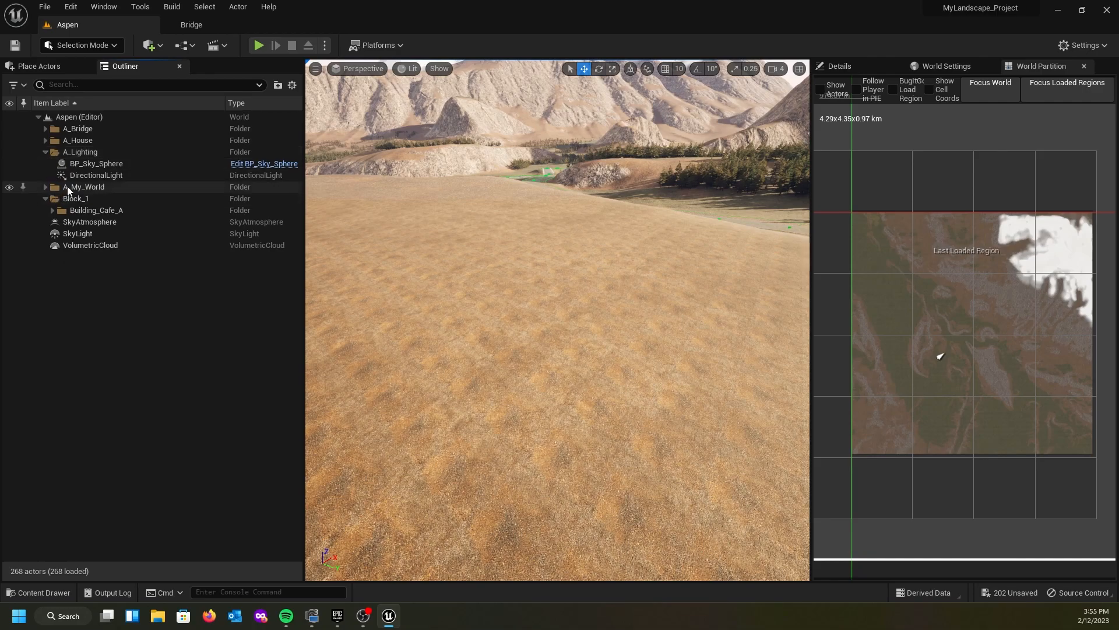
pyautogui.click(86, 221)
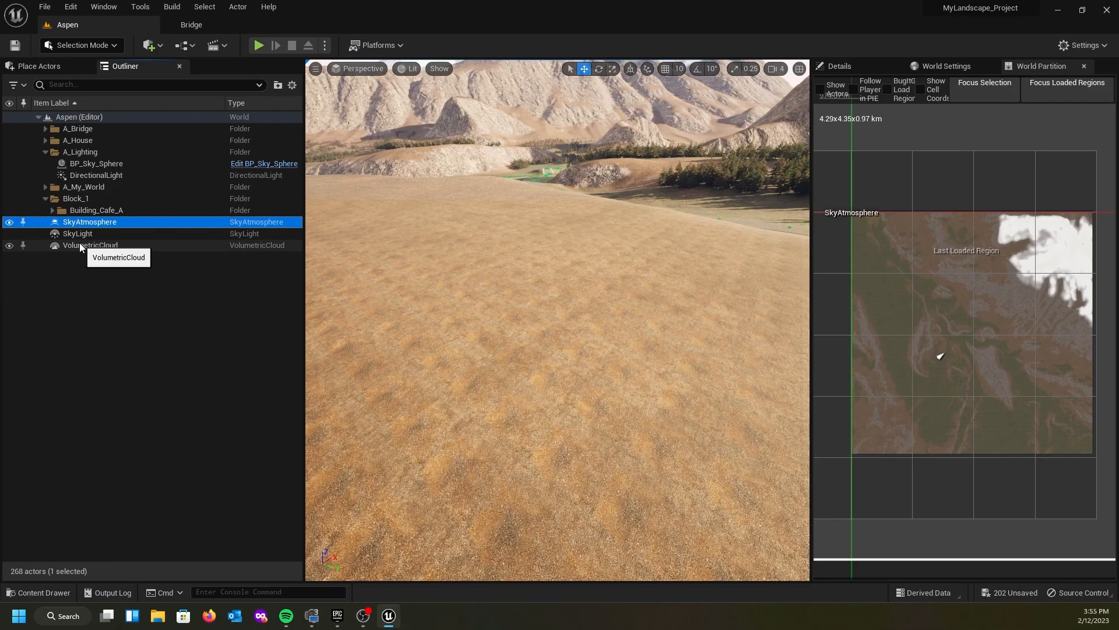
pyautogui.keyDown('shift'); pyautogui.click(80, 245); pyautogui.keyUp('shift')
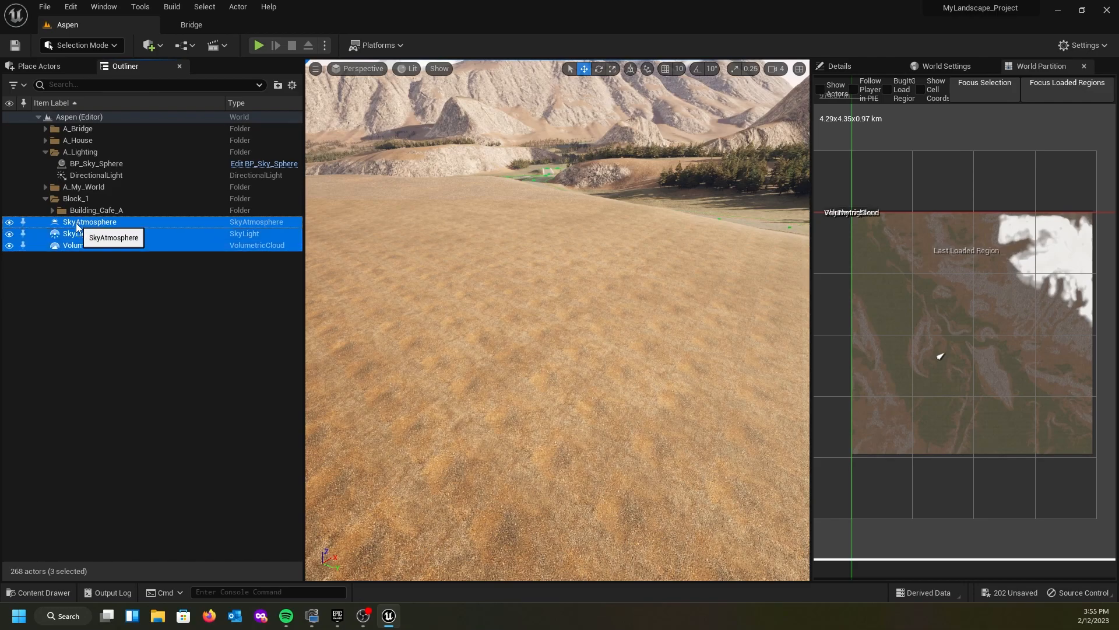
pyautogui.moveTo(77, 227); pyautogui.dragTo(76, 152)
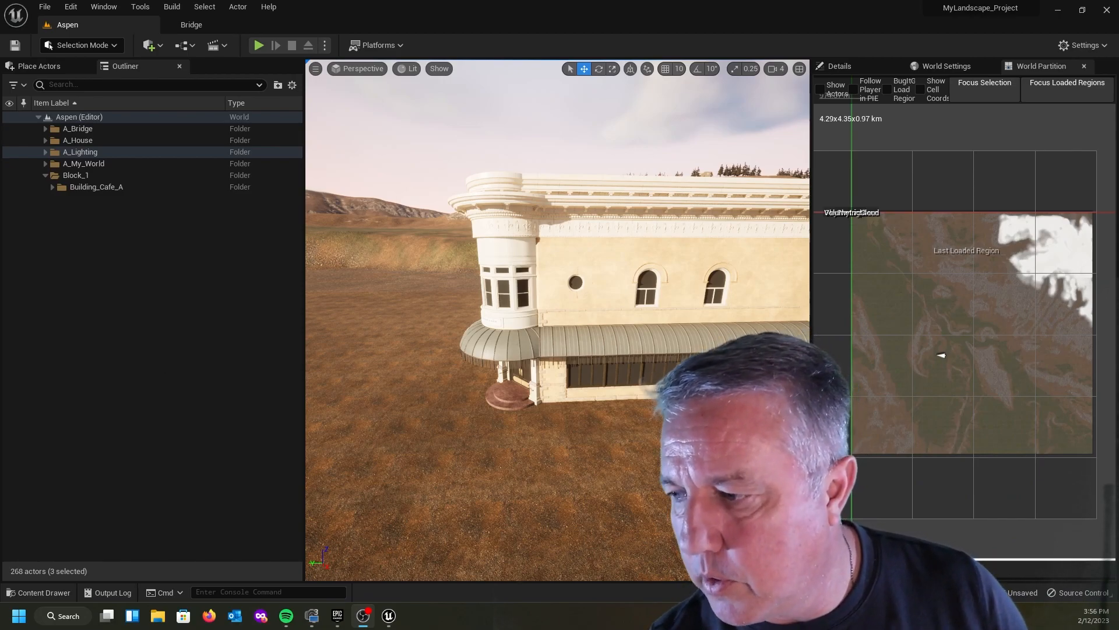
# - Widen the viewport and look over the cafe's front and the open ground beside it
pyautogui.moveTo(812, 364); pyautogui.dragTo(952, 364)
pyautogui.moveTo(654, 320); pyautogui.dragTo(633, 333, button='right')
pyautogui.moveTo(617, 398); pyautogui.dragTo(487, 403, button='right')
pyautogui.moveTo(670, 391); pyautogui.dragTo(663, 392, button='right')
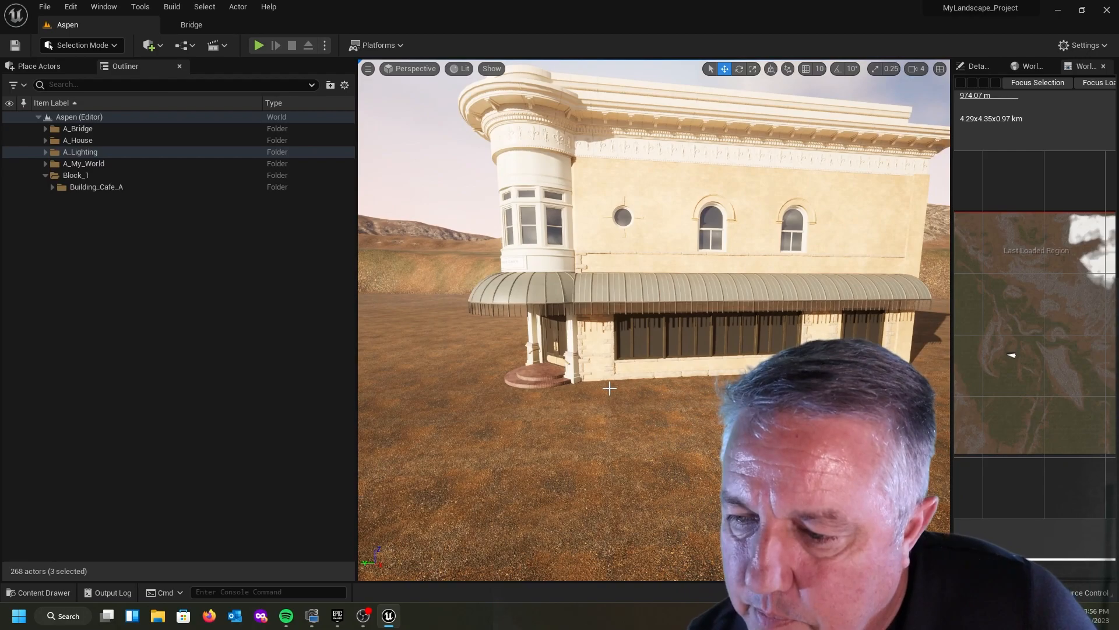
pyautogui.moveTo(557, 420); pyautogui.dragTo(699, 423, button='right')
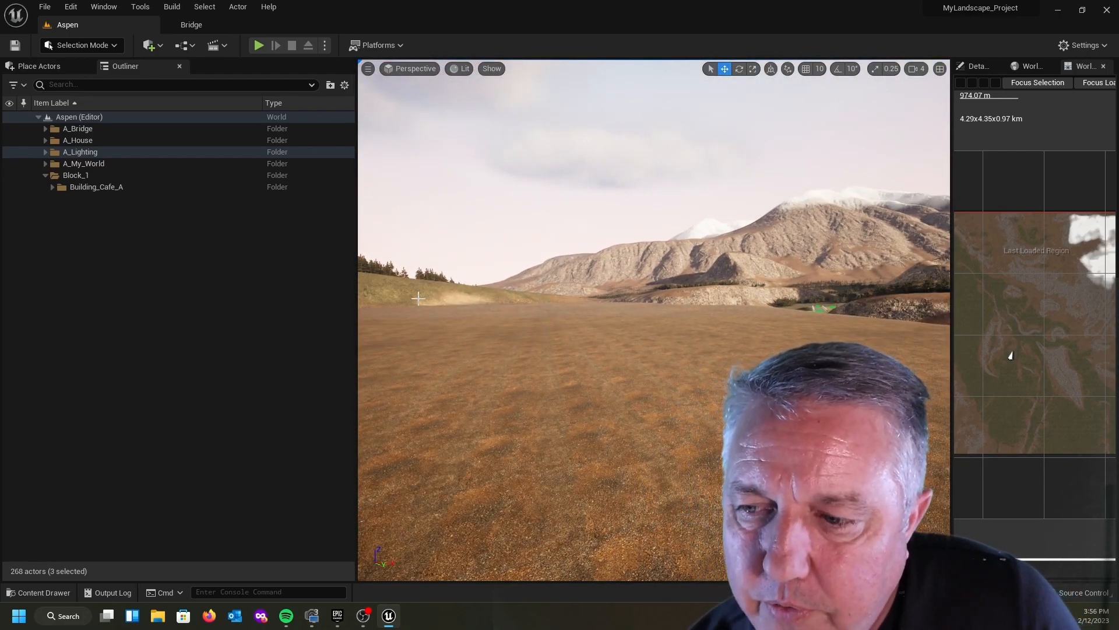